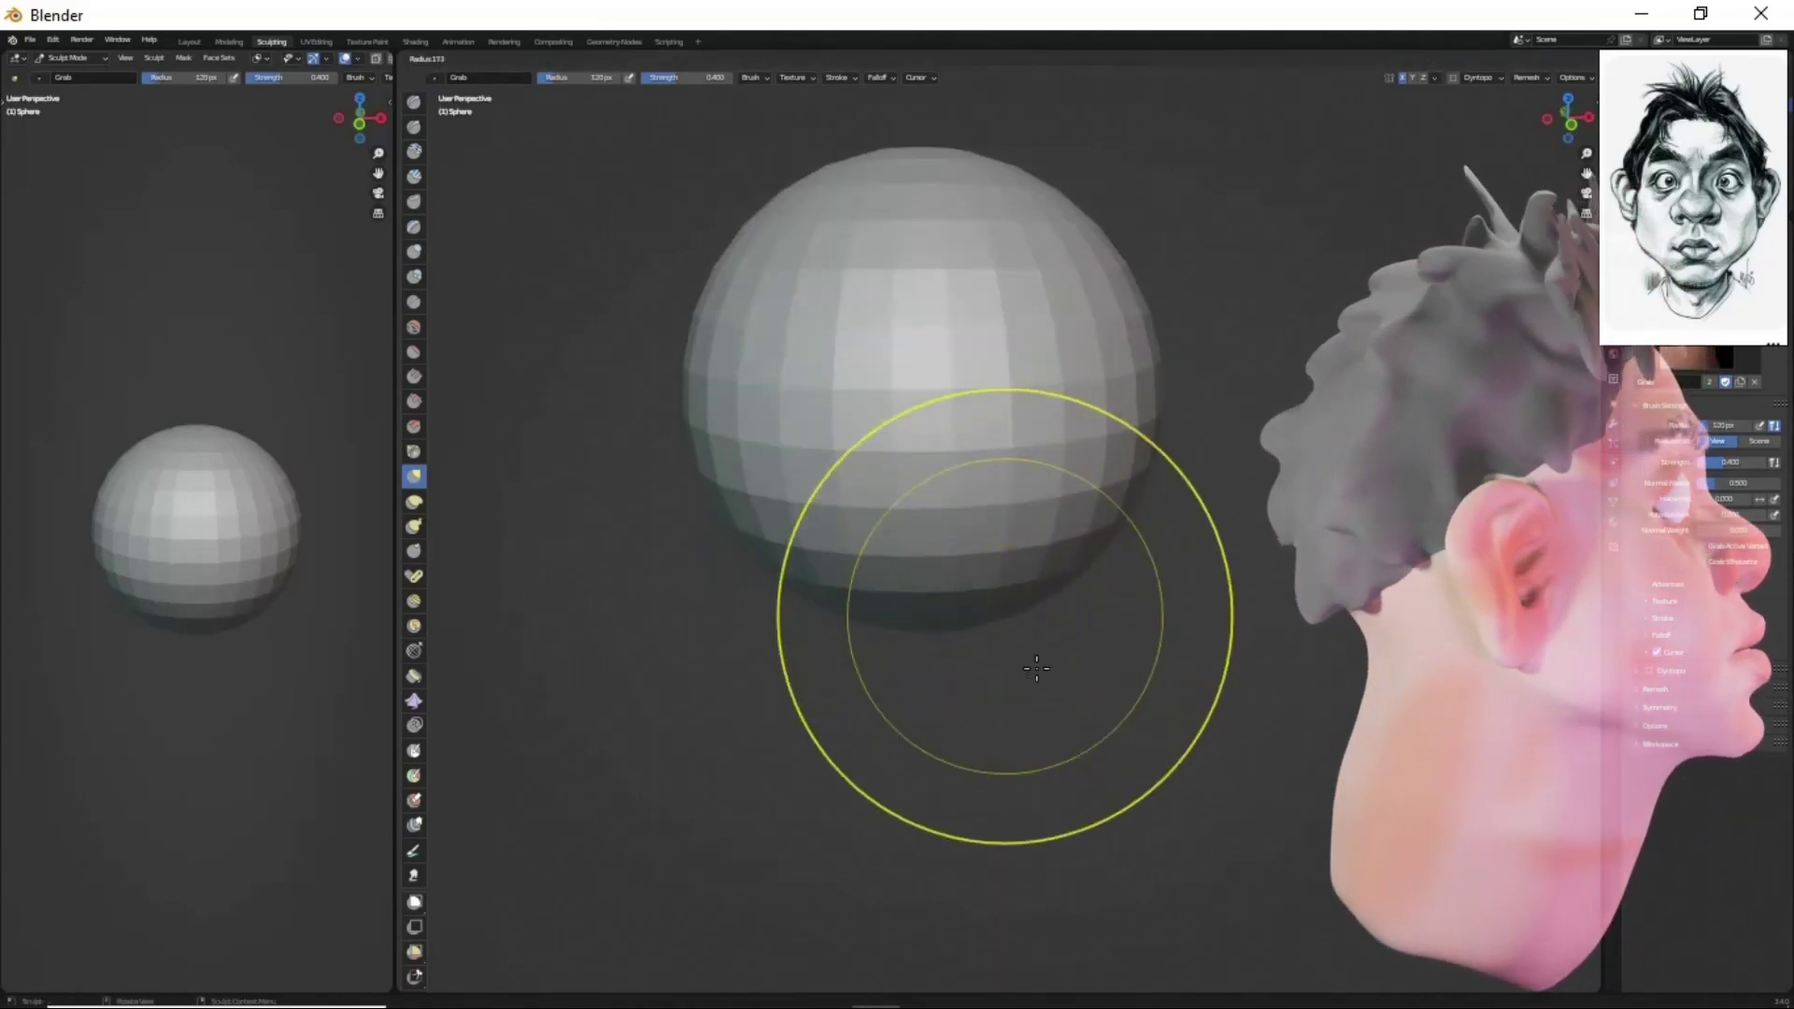
- Grab-stretch the sphere into an egg-shaped head, orbiting around to check its shape
{"action": "left_click_drag", "start_coordinate": [1036, 667], "coordinate": [1088, 630]}
{"action": "left_click_drag", "start_coordinate": [920, 639], "coordinate": [1014, 591]}
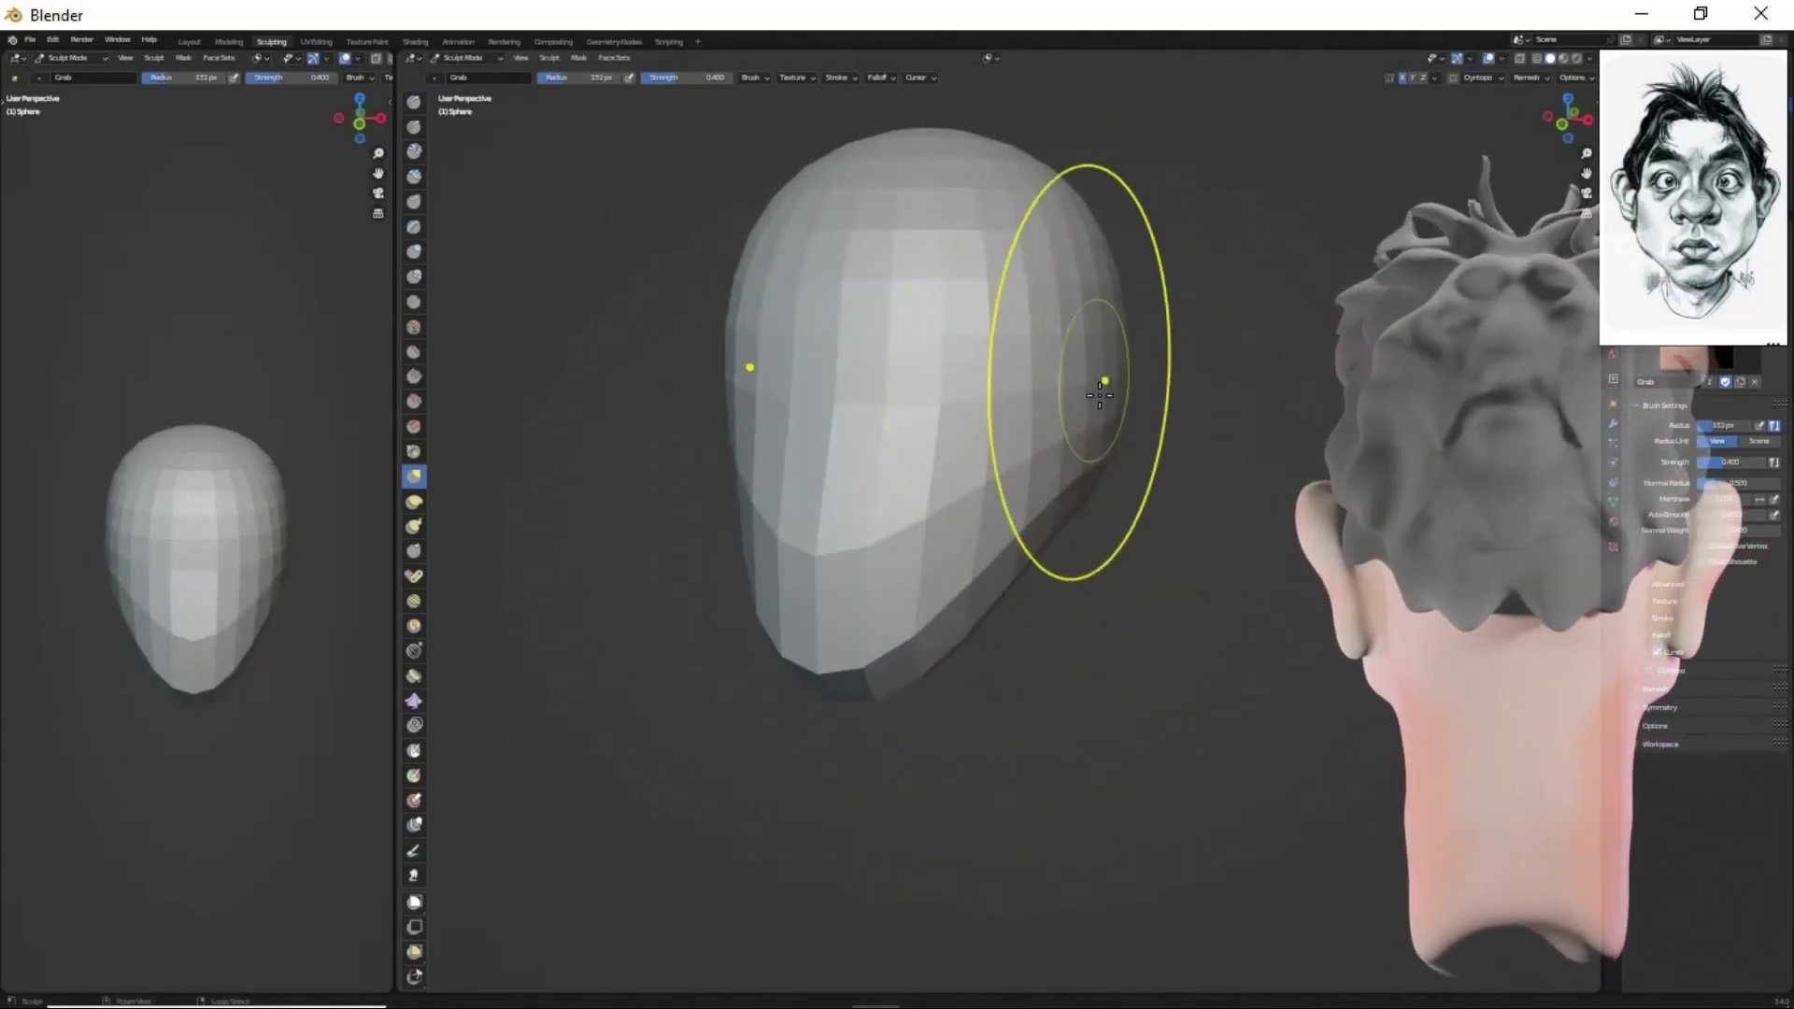
{"action": "middle_click_drag", "start_coordinate": [1100, 395], "coordinate": [953, 464]}
{"action": "left_click_drag", "start_coordinate": [953, 464], "coordinate": [1049, 470]}
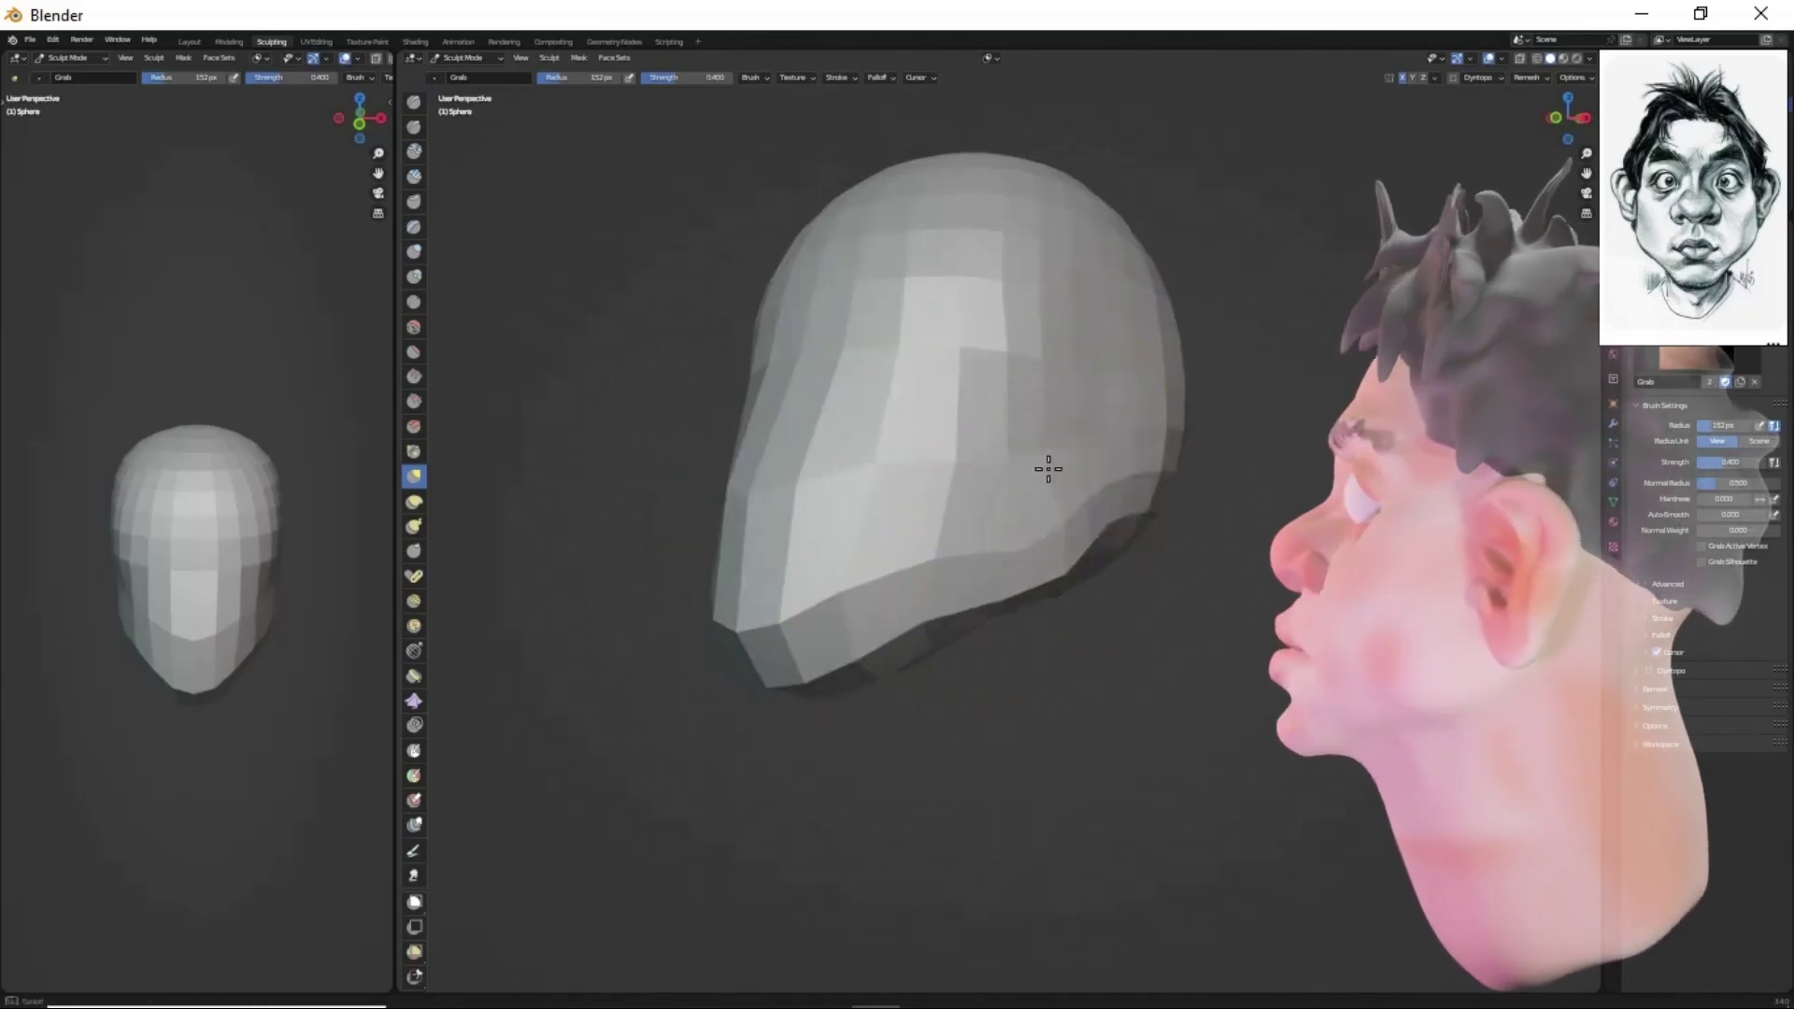
{"action": "mouse_move", "coordinate": [1048, 548]}
{"action": "middle_mouse_down"}
{"action": "mouse_move", "coordinate": [1056, 375]}
{"action": "mouse_move", "coordinate": [1104, 529]}
{"action": "middle_mouse_up"}
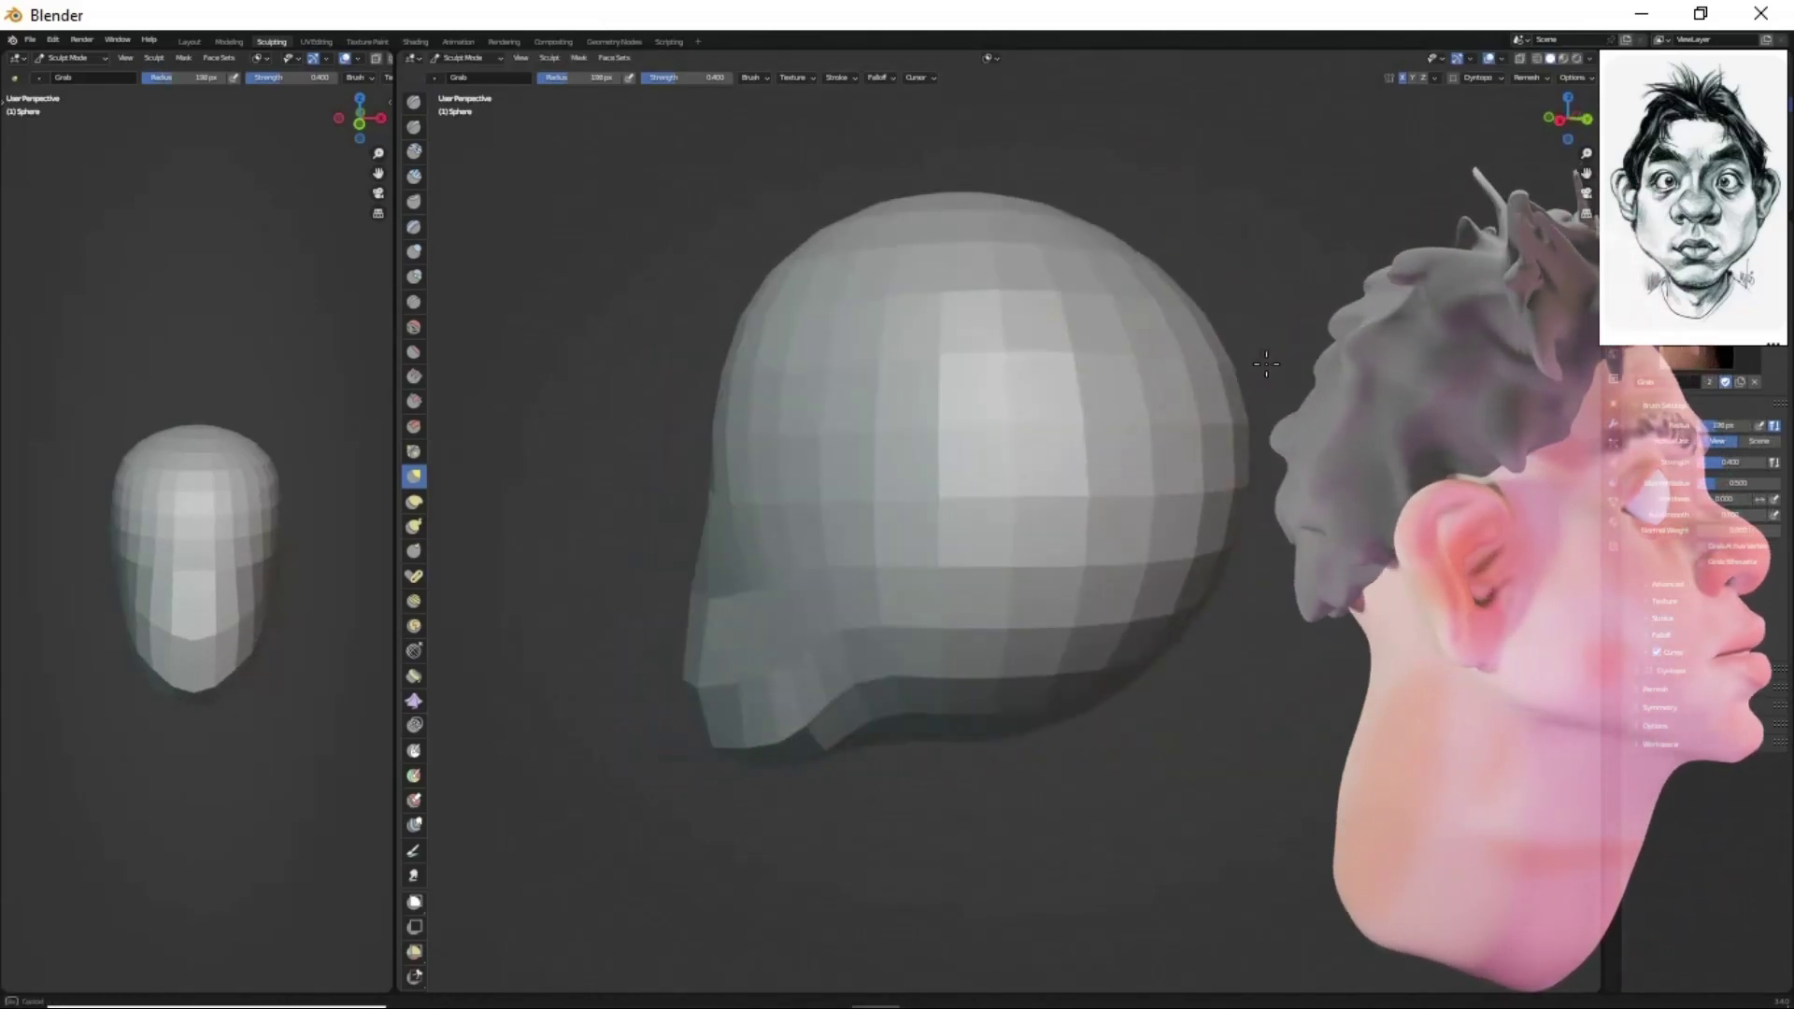
{"action": "middle_click_drag", "start_coordinate": [1073, 653], "coordinate": [1028, 712]}
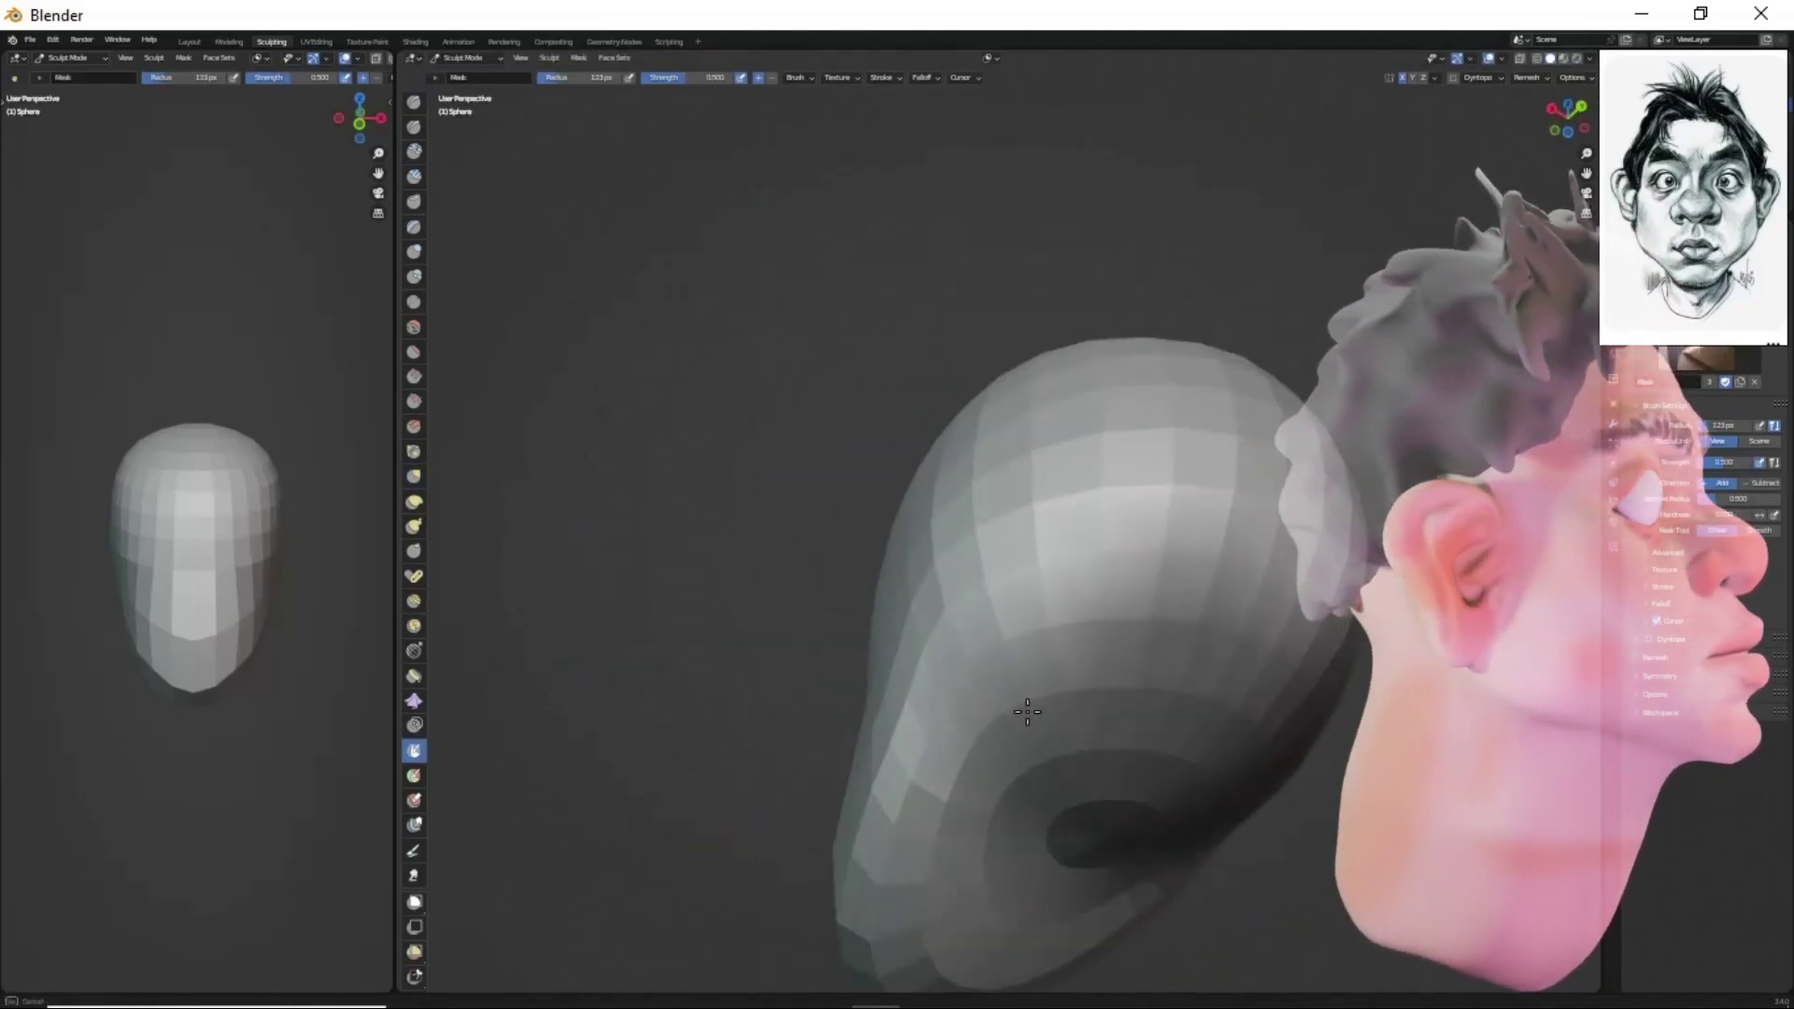
{"action": "middle_click_drag", "start_coordinate": [1204, 606], "coordinate": [1056, 574]}
{"action": "middle_click_drag", "start_coordinate": [1237, 540], "coordinate": [1079, 372]}
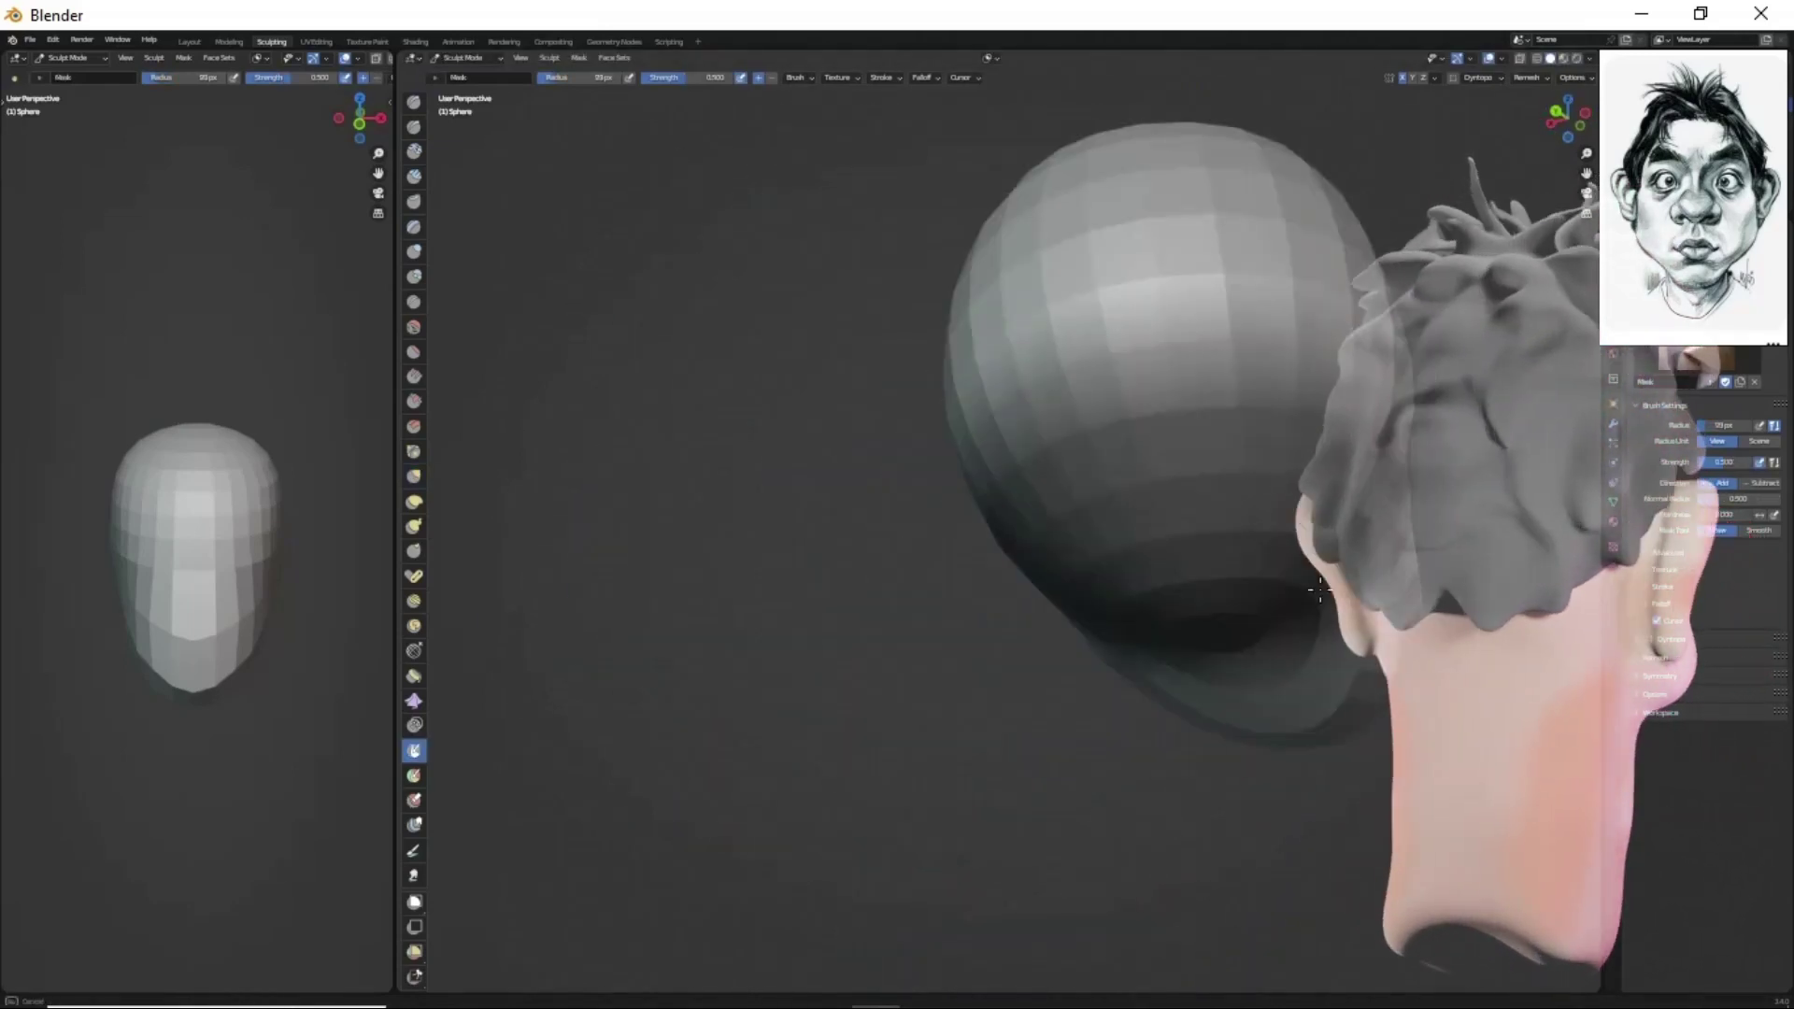
- Mask the head, invert the mask, and pull the free lower part into a jaw
{"action": "mouse_move", "coordinate": [1237, 327]}
{"action": "middle_mouse_down"}
{"action": "mouse_move", "coordinate": [1208, 533]}
{"action": "mouse_move", "coordinate": [1108, 607]}
{"action": "middle_mouse_up"}
{"action": "key", "text": "a"}
{"action": "key", "text": "Escape"}
{"action": "key", "text": "g"}
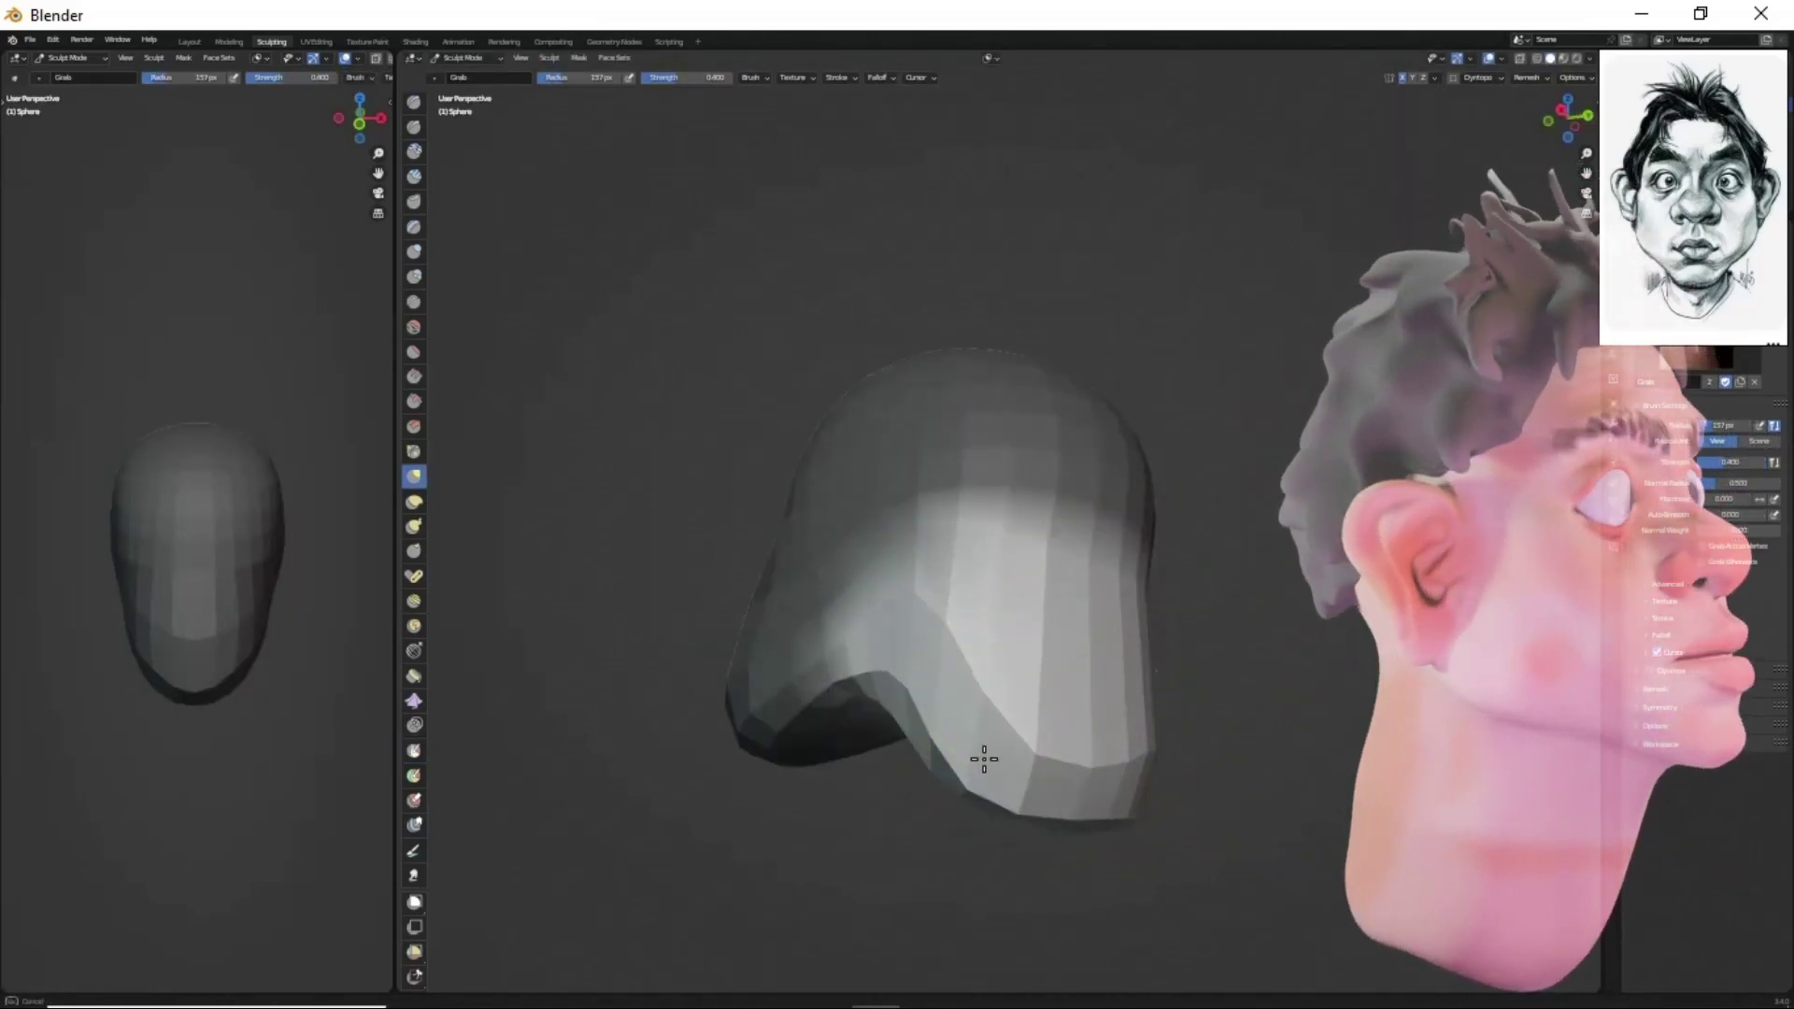
{"action": "mouse_move", "coordinate": [984, 758]}
{"action": "middle_mouse_down"}
{"action": "mouse_move", "coordinate": [1025, 605]}
{"action": "mouse_move", "coordinate": [1334, 558]}
{"action": "middle_mouse_up"}
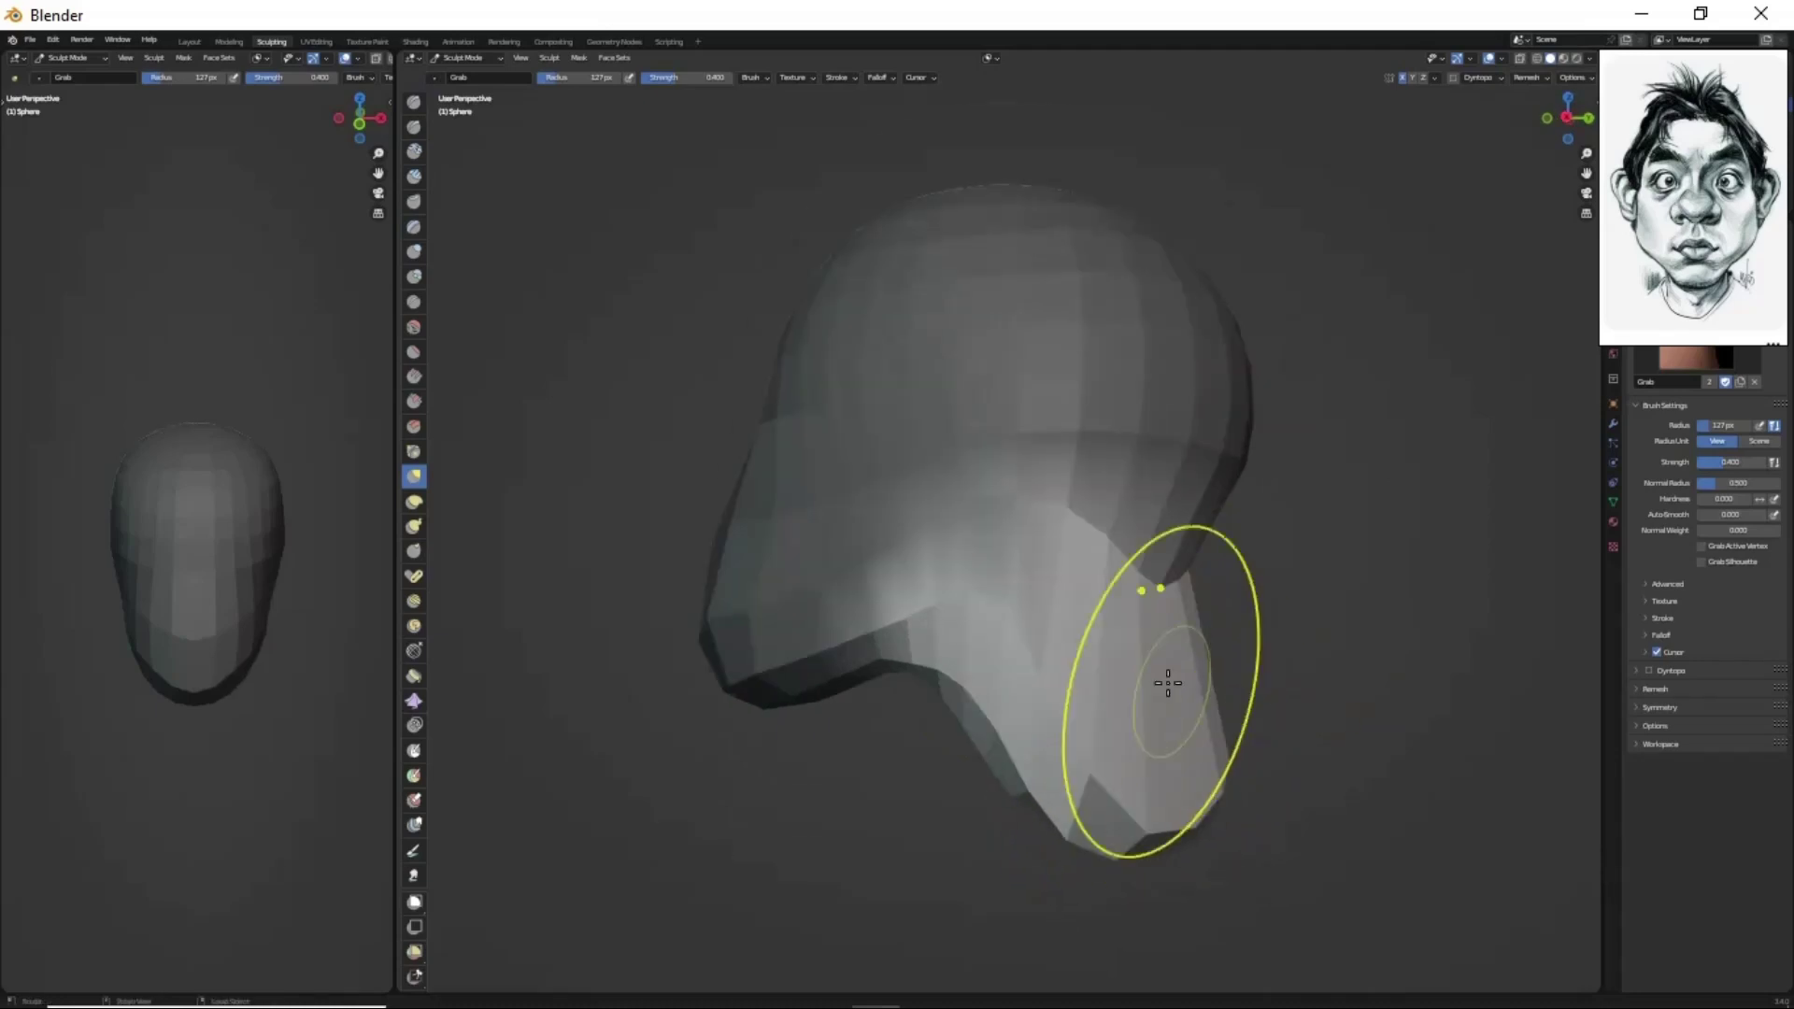
- Remesh the head with a 0.0515 m voxel size
{"action": "mouse_move", "coordinate": [1107, 787]}
{"action": "middle_mouse_down"}
{"action": "mouse_move", "coordinate": [1062, 681]}
{"action": "mouse_move", "coordinate": [1049, 738]}
{"action": "mouse_move", "coordinate": [1122, 621]}
{"action": "mouse_move", "coordinate": [1076, 752]}
{"action": "middle_mouse_up"}
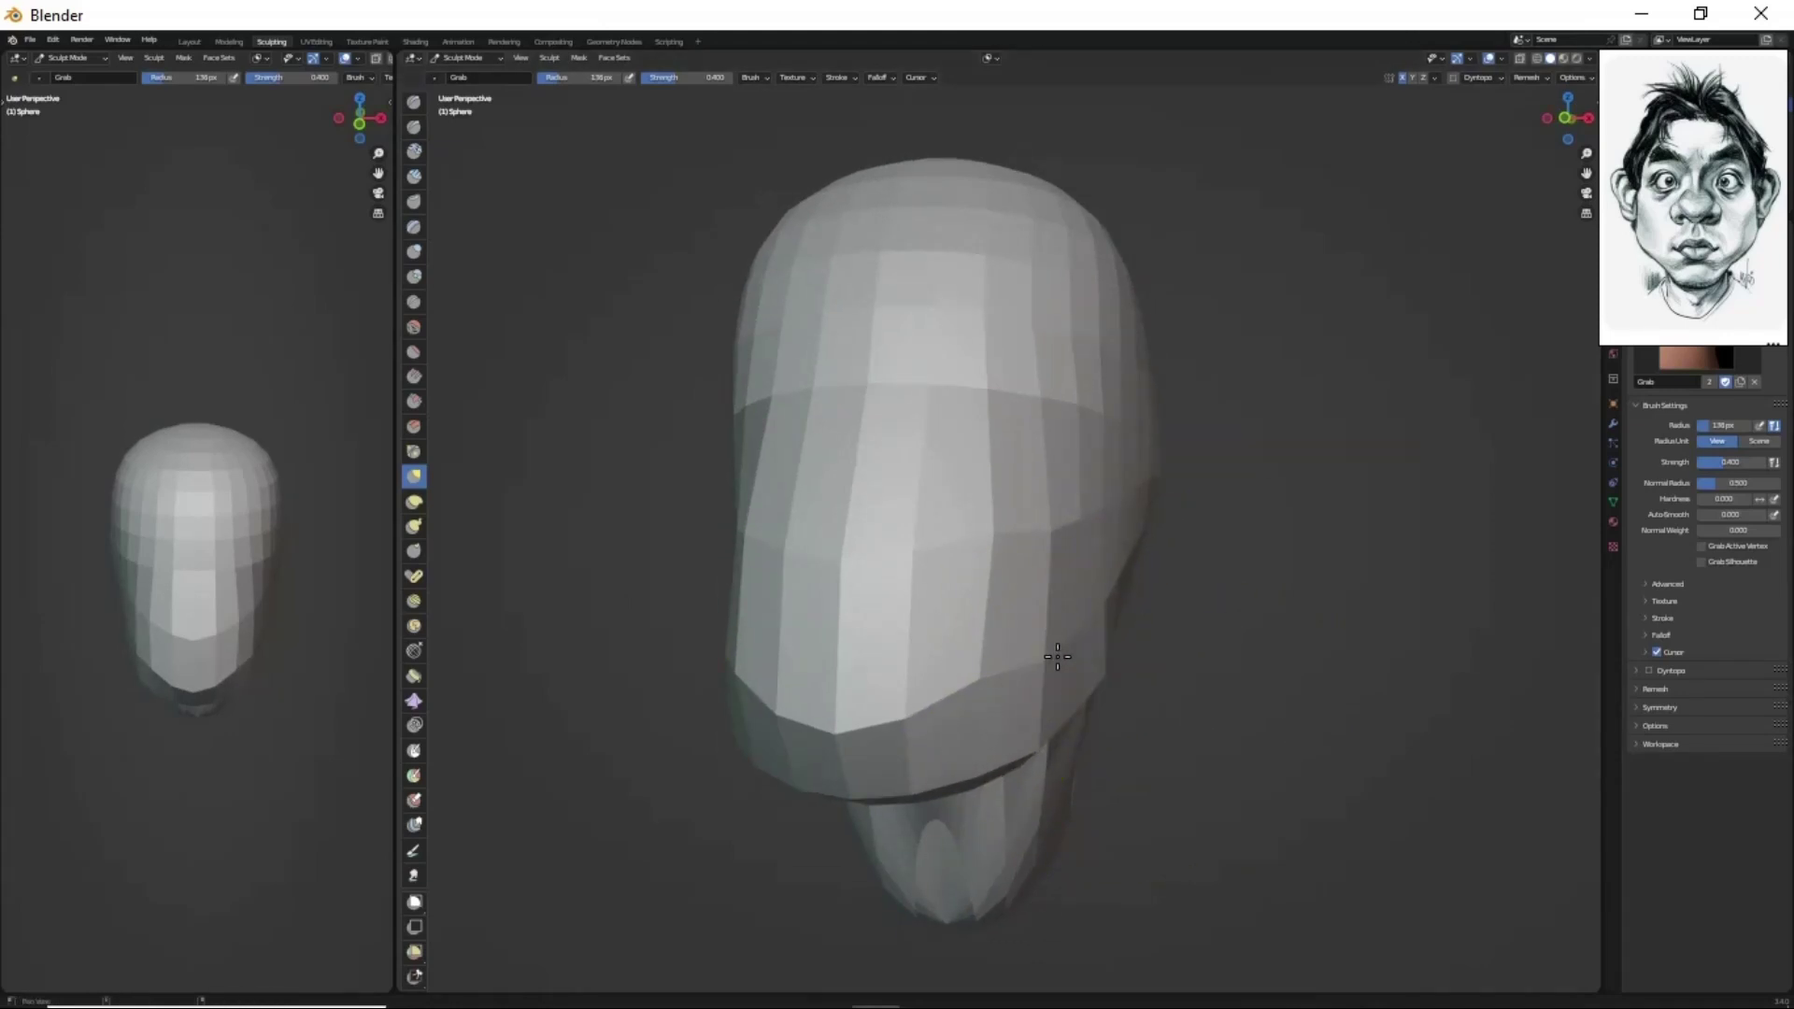
{"action": "mouse_move", "coordinate": [1042, 523]}
{"action": "middle_mouse_down"}
{"action": "mouse_move", "coordinate": [1006, 545]}
{"action": "mouse_move", "coordinate": [1102, 608]}
{"action": "mouse_move", "coordinate": [1050, 520]}
{"action": "mouse_move", "coordinate": [1112, 653]}
{"action": "mouse_move", "coordinate": [985, 533]}
{"action": "mouse_move", "coordinate": [1121, 461]}
{"action": "mouse_move", "coordinate": [1081, 485]}
{"action": "mouse_move", "coordinate": [1262, 628]}
{"action": "mouse_move", "coordinate": [1153, 741]}
{"action": "mouse_move", "coordinate": [1094, 499]}
{"action": "middle_mouse_up"}
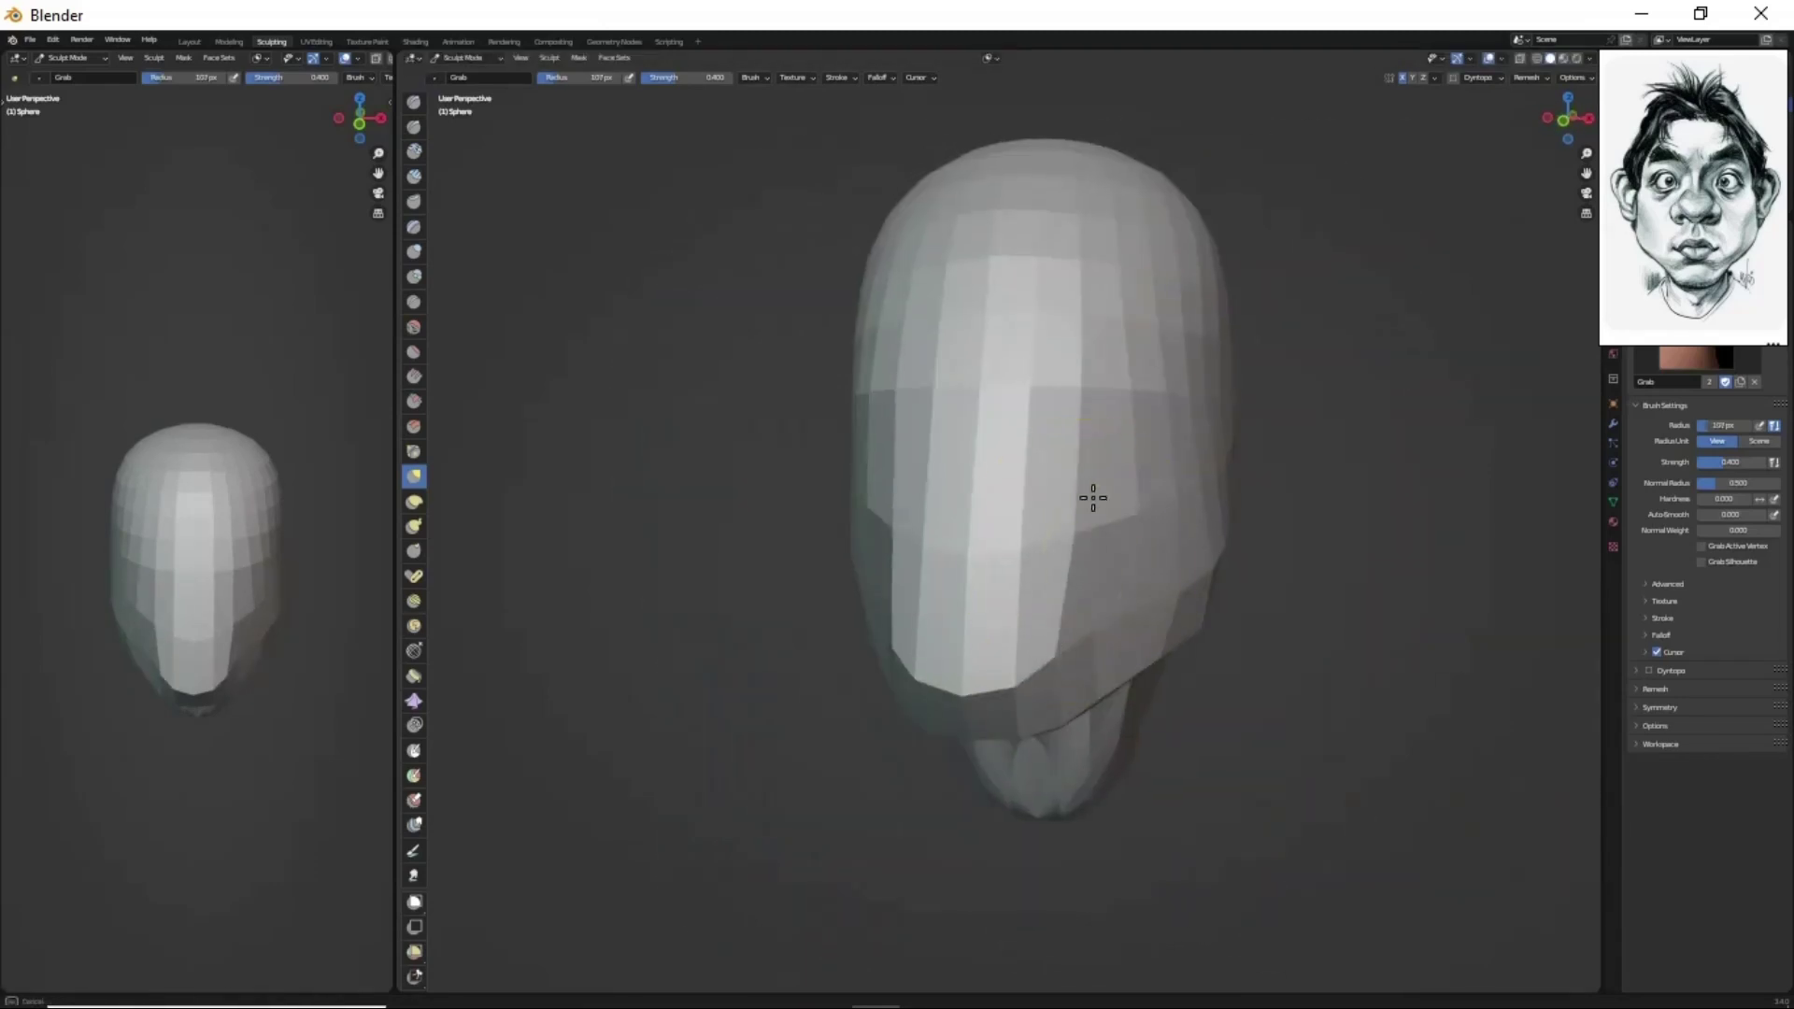
{"action": "middle_click_drag", "start_coordinate": [1138, 617], "coordinate": [1202, 673]}
{"action": "key", "text": "shift+r"}
{"action": "left_click", "coordinate": [952, 398]}
{"action": "key", "text": "ctrl+r"}
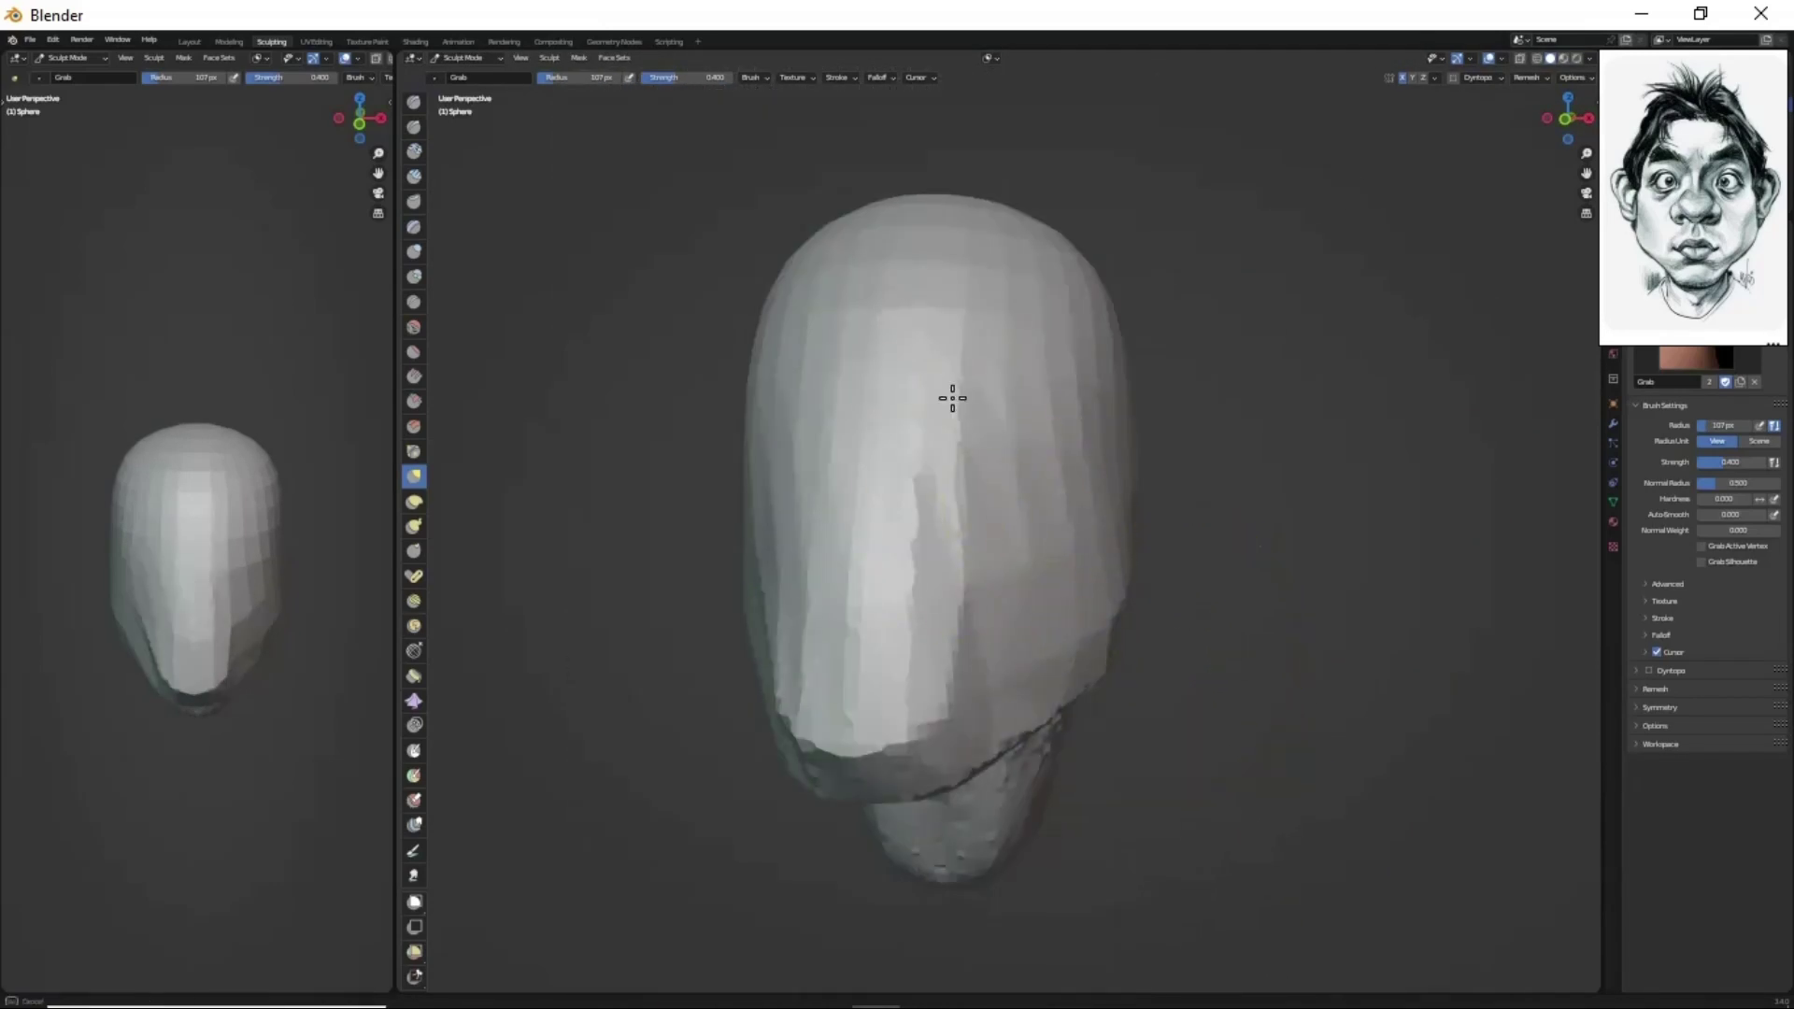
- Invert the mask so only the lower part is free for shaping
{"action": "mouse_move", "coordinate": [1042, 522]}
{"action": "middle_mouse_down"}
{"action": "mouse_move", "coordinate": [998, 248]}
{"action": "mouse_move", "coordinate": [1186, 320]}
{"action": "mouse_move", "coordinate": [1091, 747]}
{"action": "mouse_move", "coordinate": [801, 761]}
{"action": "mouse_move", "coordinate": [1012, 698]}
{"action": "mouse_move", "coordinate": [1049, 609]}
{"action": "mouse_move", "coordinate": [1021, 713]}
{"action": "mouse_move", "coordinate": [1129, 778]}
{"action": "mouse_move", "coordinate": [1090, 789]}
{"action": "middle_mouse_up"}
{"action": "scroll", "coordinate": [1159, 385], "scroll_direction": "down", "scroll_amount": 4}
{"action": "key", "text": "ctrl+i"}
- Grab the base downward into a long jaw and neck
{"action": "key", "text": "g"}
{"action": "left_click_drag", "start_coordinate": [1090, 790], "coordinate": [1243, 864]}
{"action": "middle_click_drag", "start_coordinate": [309, 598], "coordinate": [350, 572]}
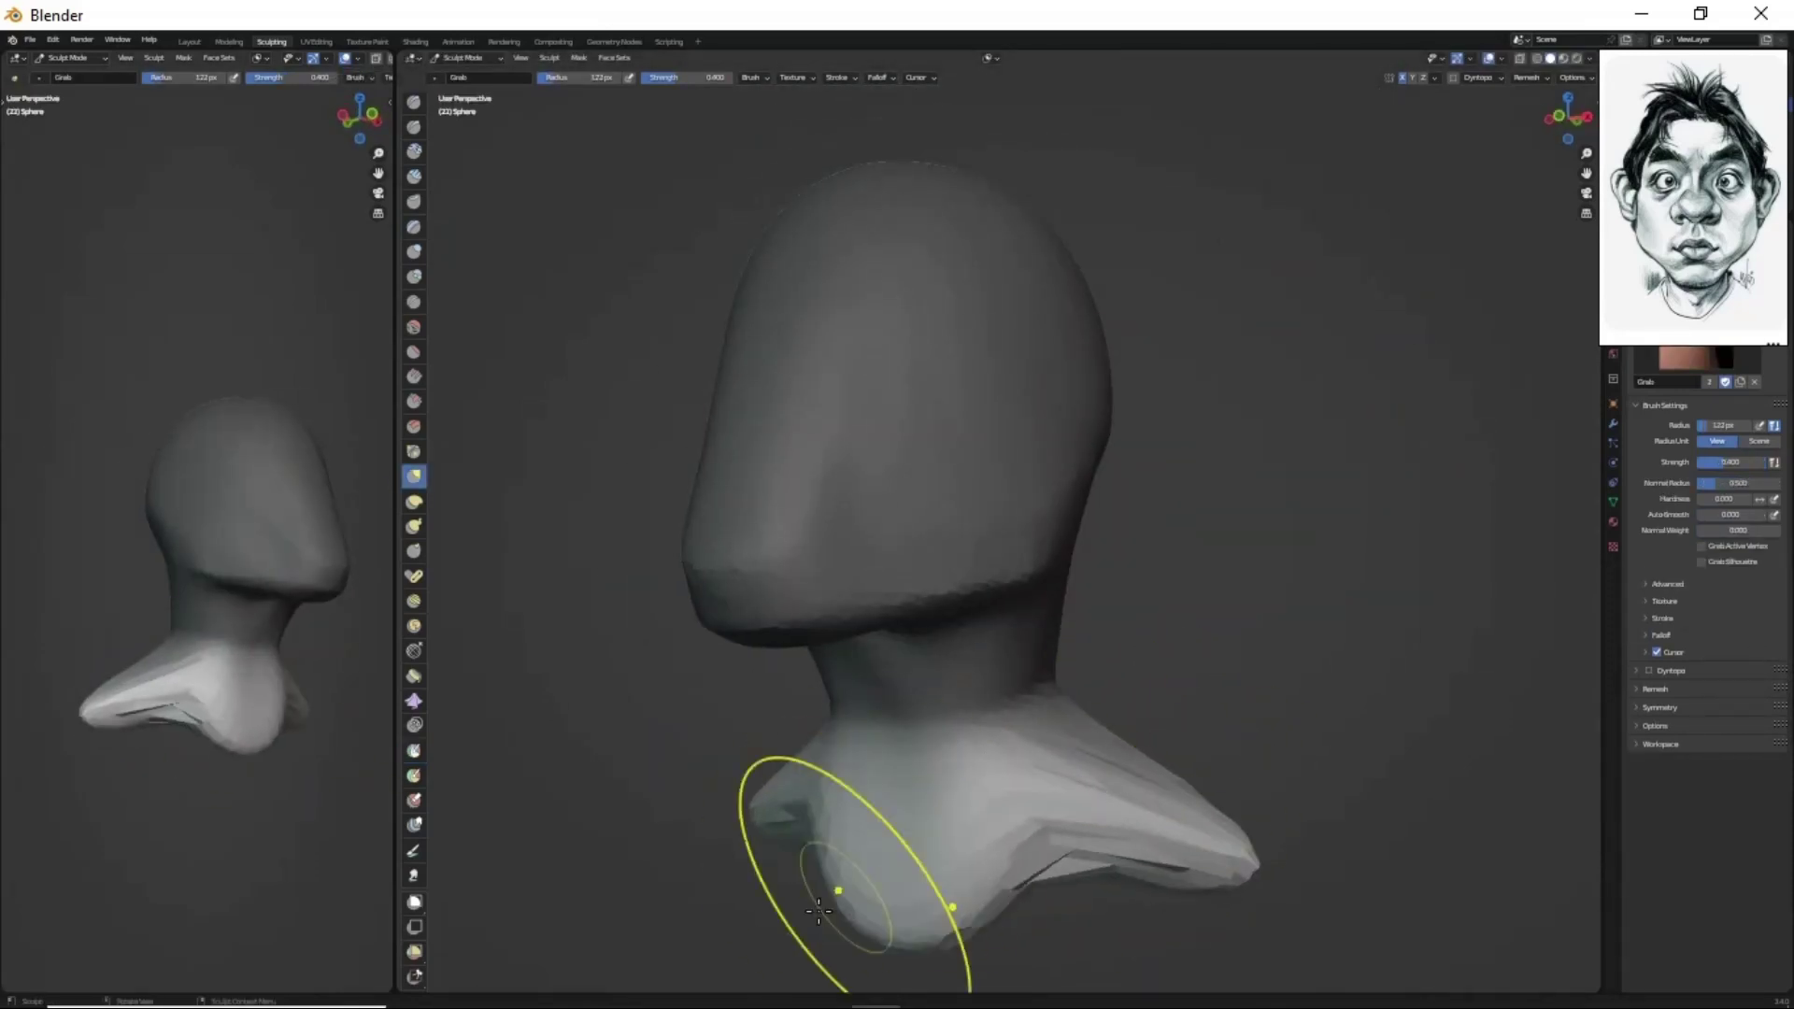
{"action": "middle_click_drag", "start_coordinate": [819, 911], "coordinate": [961, 801]}
{"action": "left_click_drag", "start_coordinate": [961, 801], "coordinate": [990, 822]}
{"action": "mouse_move", "coordinate": [991, 822]}
{"action": "middle_mouse_down"}
{"action": "mouse_move", "coordinate": [1025, 812]}
{"action": "mouse_move", "coordinate": [982, 762]}
{"action": "middle_mouse_up"}
{"action": "left_click_drag", "start_coordinate": [982, 762], "coordinate": [991, 776]}
- Clear the mask with Alt+M and build up the neck and jaw with SculptDraw
{"action": "key", "text": "alt+m"}
{"action": "mouse_move", "coordinate": [991, 776]}
{"action": "middle_mouse_down"}
{"action": "mouse_move", "coordinate": [1141, 233]}
{"action": "mouse_move", "coordinate": [1078, 804]}
{"action": "mouse_move", "coordinate": [1022, 589]}
{"action": "mouse_move", "coordinate": [929, 673]}
{"action": "mouse_move", "coordinate": [972, 729]}
{"action": "middle_mouse_up"}
{"action": "key", "text": "x"}
{"action": "left_click_drag", "start_coordinate": [972, 729], "coordinate": [997, 765]}
{"action": "mouse_move", "coordinate": [998, 766]}
{"action": "middle_mouse_down"}
{"action": "mouse_move", "coordinate": [917, 703]}
{"action": "mouse_move", "coordinate": [994, 794]}
{"action": "middle_mouse_up"}
- Enlarge the Grab brush to 157px from a three-quarter view
{"action": "scroll", "coordinate": [932, 646], "scroll_direction": "up", "scroll_amount": 3}
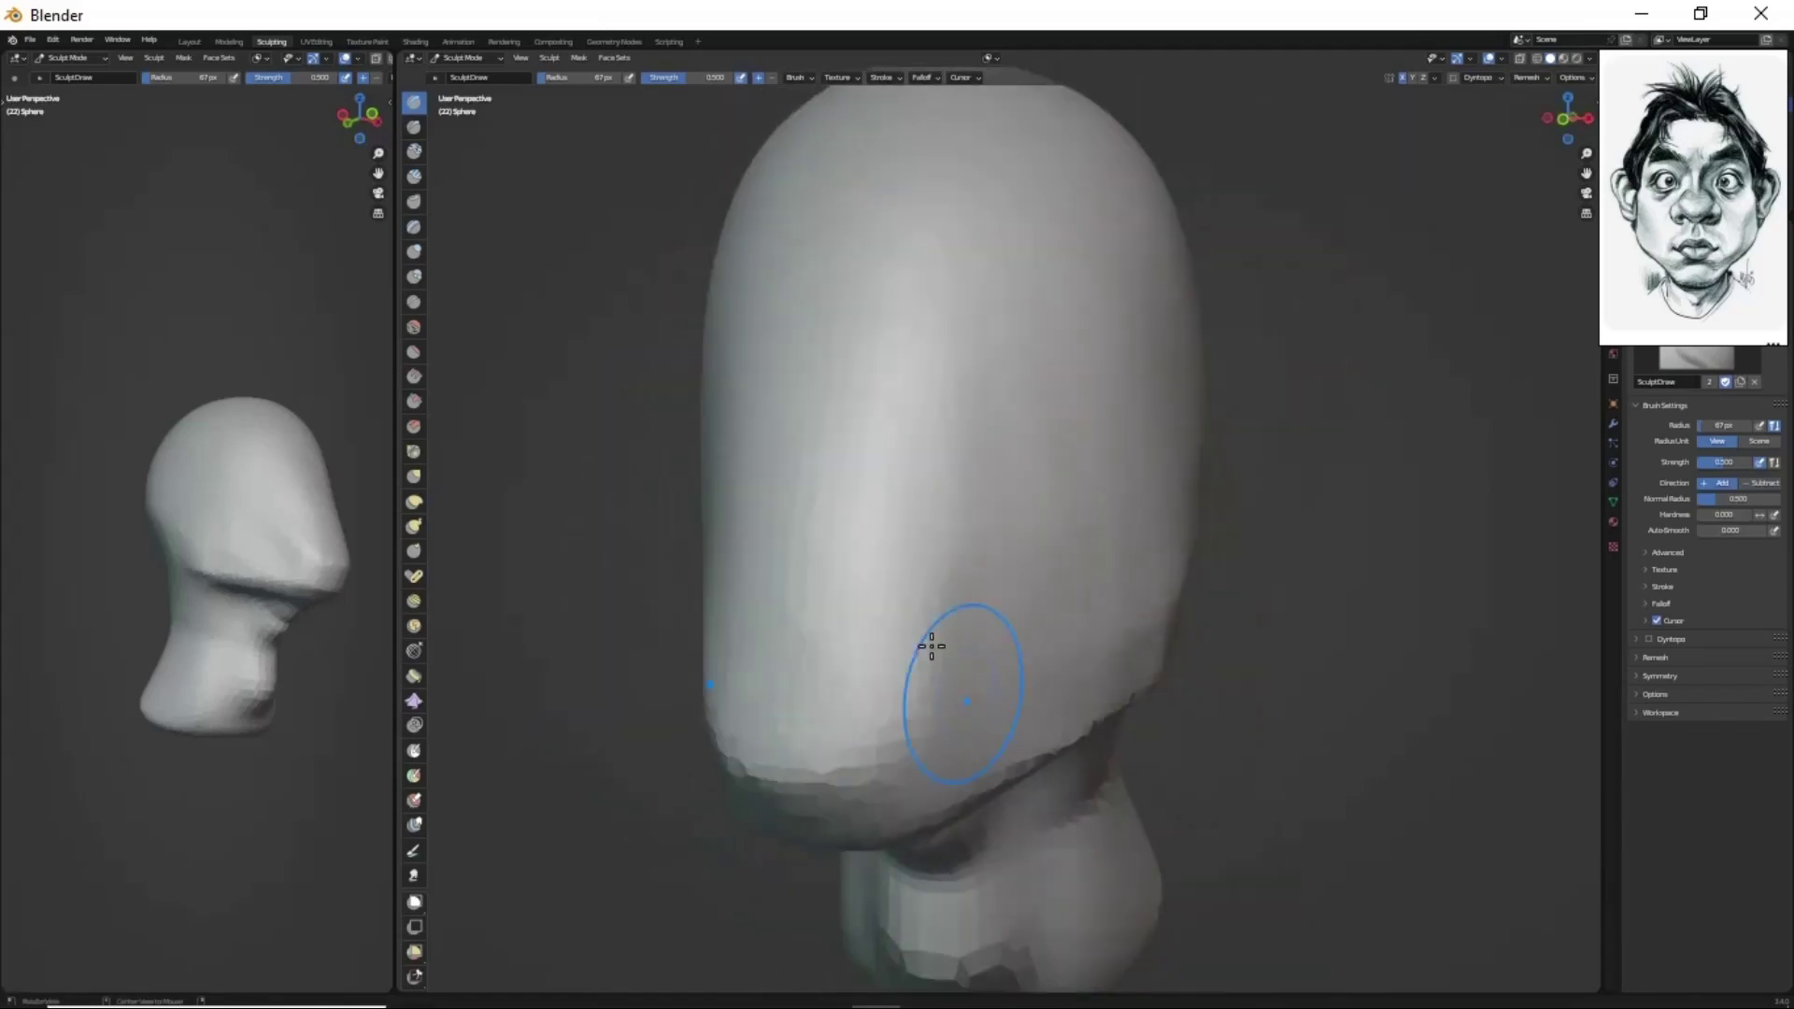
{"action": "key", "text": "g"}
{"action": "mouse_move", "coordinate": [932, 646]}
{"action": "middle_mouse_down"}
{"action": "mouse_move", "coordinate": [994, 469]}
{"action": "mouse_move", "coordinate": [749, 736]}
{"action": "middle_mouse_up"}
{"action": "key", "text": "f"}
{"action": "left_click", "coordinate": [804, 654]}
{"action": "mouse_move", "coordinate": [804, 654]}
{"action": "middle_mouse_down"}
{"action": "mouse_move", "coordinate": [922, 572]}
{"action": "mouse_move", "coordinate": [905, 314]}
{"action": "mouse_move", "coordinate": [1041, 409]}
{"action": "mouse_move", "coordinate": [1111, 631]}
{"action": "mouse_move", "coordinate": [1045, 629]}
{"action": "mouse_move", "coordinate": [993, 579]}
{"action": "middle_mouse_up"}
- Carve symmetrical eye sockets with a 69px SculptDraw brush
{"action": "key", "text": "x"}
{"action": "key", "text": "f"}
{"action": "left_click", "coordinate": [989, 485]}
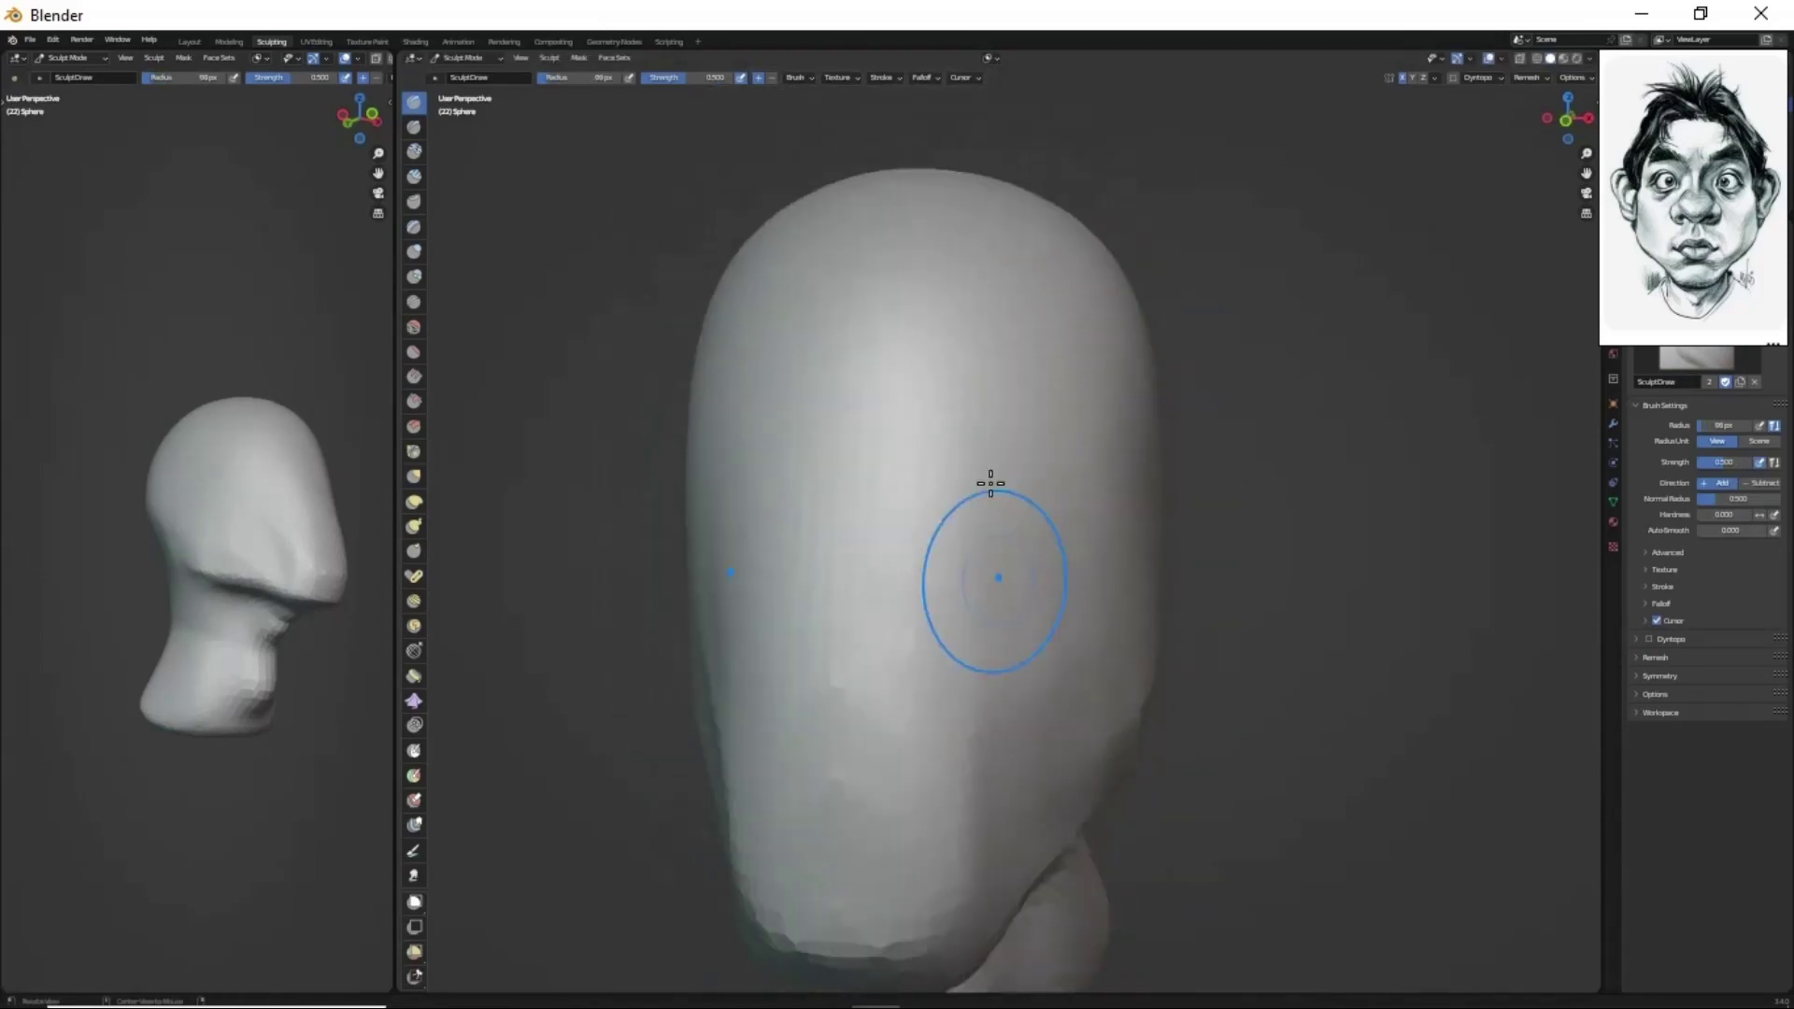
{"action": "left_click_drag", "start_coordinate": [989, 485], "coordinate": [953, 484]}
{"action": "mouse_move", "coordinate": [995, 531]}
{"action": "middle_mouse_down"}
{"action": "mouse_move", "coordinate": [945, 536]}
{"action": "mouse_move", "coordinate": [917, 637]}
{"action": "mouse_move", "coordinate": [973, 572]}
{"action": "middle_mouse_up"}
- Pull out the nose and carve a mouth crease beneath it
{"action": "key", "text": "g"}
{"action": "scroll", "coordinate": [931, 505], "scroll_direction": "up", "scroll_amount": 3}
{"action": "mouse_move", "coordinate": [932, 505]}
{"action": "middle_mouse_down"}
{"action": "mouse_move", "coordinate": [1009, 601]}
{"action": "mouse_move", "coordinate": [897, 561]}
{"action": "middle_mouse_up"}
{"action": "left_click_drag", "start_coordinate": [795, 547], "coordinate": [963, 542]}
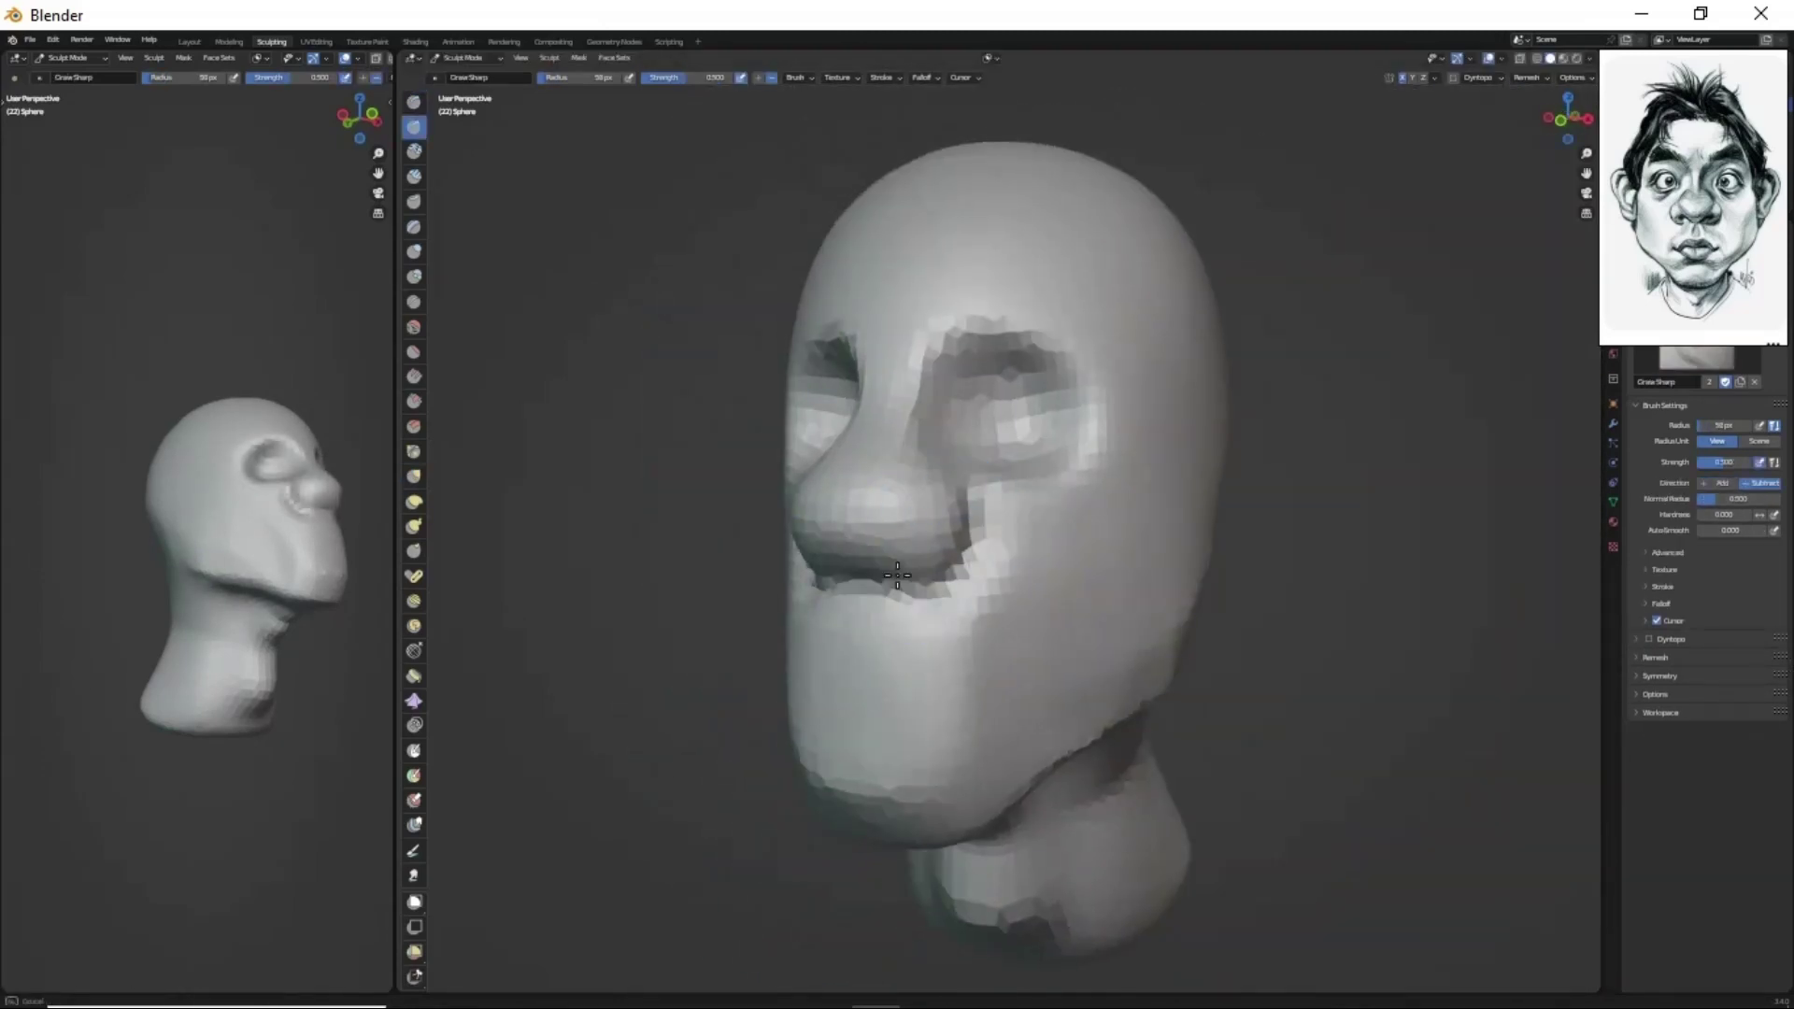
{"action": "mouse_move", "coordinate": [897, 561]}
{"action": "middle_mouse_down"}
{"action": "mouse_move", "coordinate": [883, 554]}
{"action": "mouse_move", "coordinate": [861, 681]}
{"action": "middle_mouse_up"}
{"action": "left_click_drag", "start_coordinate": [861, 681], "coordinate": [870, 678]}
{"action": "mouse_move", "coordinate": [869, 677]}
{"action": "middle_mouse_down"}
{"action": "mouse_move", "coordinate": [905, 300]}
{"action": "mouse_move", "coordinate": [914, 418]}
{"action": "mouse_move", "coordinate": [960, 417]}
{"action": "mouse_move", "coordinate": [1062, 591]}
{"action": "mouse_move", "coordinate": [966, 561]}
{"action": "mouse_move", "coordinate": [1013, 509]}
{"action": "mouse_move", "coordinate": [972, 611]}
{"action": "mouse_move", "coordinate": [1022, 633]}
{"action": "mouse_move", "coordinate": [1027, 762]}
{"action": "middle_mouse_up"}
- Build up the lips around the mouth with a 44px brush
{"action": "key", "text": "g"}
{"action": "key", "text": "x"}
{"action": "scroll", "coordinate": [972, 611], "scroll_direction": "down", "scroll_amount": 2}
{"action": "key", "text": "g"}
{"action": "mouse_move", "coordinate": [897, 551]}
{"action": "middle_mouse_down"}
{"action": "mouse_move", "coordinate": [914, 573]}
{"action": "mouse_move", "coordinate": [985, 586]}
{"action": "mouse_move", "coordinate": [969, 492]}
{"action": "mouse_move", "coordinate": [975, 581]}
{"action": "mouse_move", "coordinate": [1079, 584]}
{"action": "mouse_move", "coordinate": [913, 521]}
{"action": "mouse_move", "coordinate": [1041, 632]}
{"action": "mouse_move", "coordinate": [1138, 616]}
{"action": "mouse_move", "coordinate": [1055, 538]}
{"action": "mouse_move", "coordinate": [1101, 519]}
{"action": "middle_mouse_up"}
{"action": "key", "text": "x"}
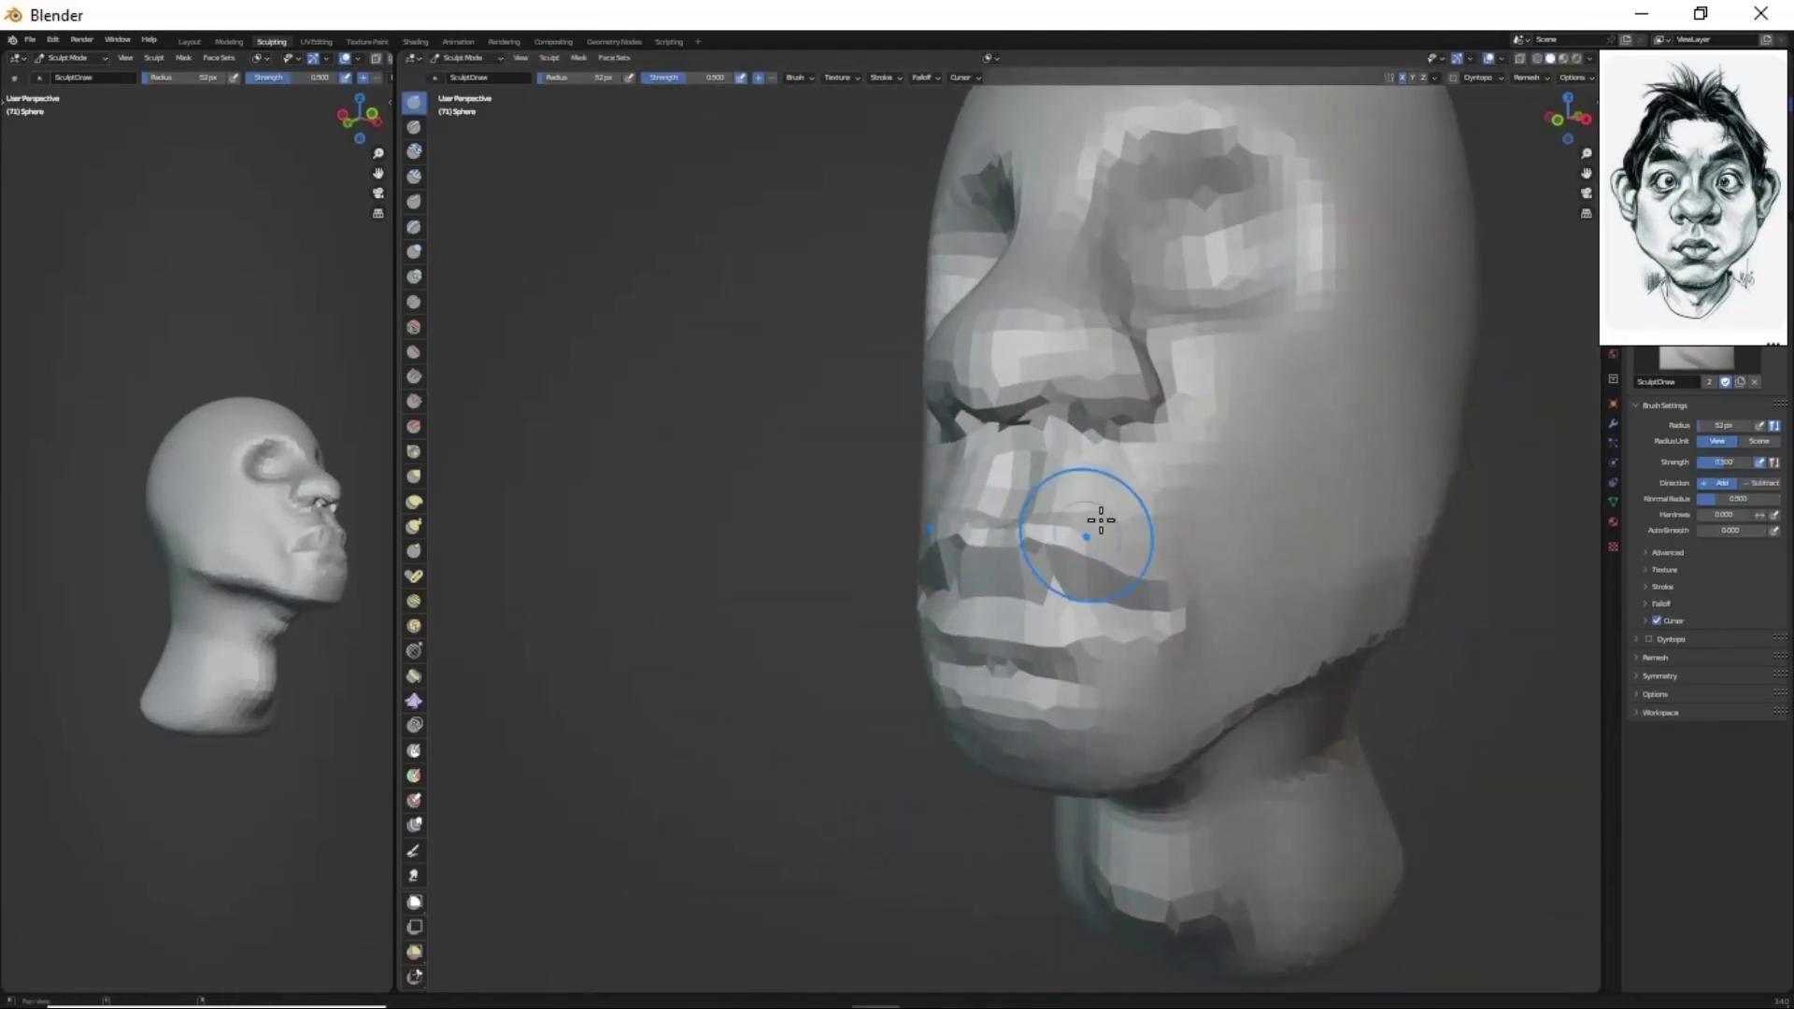
{"action": "mouse_move", "coordinate": [1044, 744]}
{"action": "middle_mouse_down"}
{"action": "mouse_move", "coordinate": [1112, 797]}
{"action": "mouse_move", "coordinate": [1037, 789]}
{"action": "mouse_move", "coordinate": [1070, 718]}
{"action": "mouse_move", "coordinate": [1181, 721]}
{"action": "mouse_move", "coordinate": [1122, 688]}
{"action": "mouse_move", "coordinate": [988, 796]}
{"action": "middle_mouse_up"}
{"action": "key", "text": "shift+x"}
- Turn to a side profile and shrink the Grab brush to 71px
{"action": "key", "text": "g"}
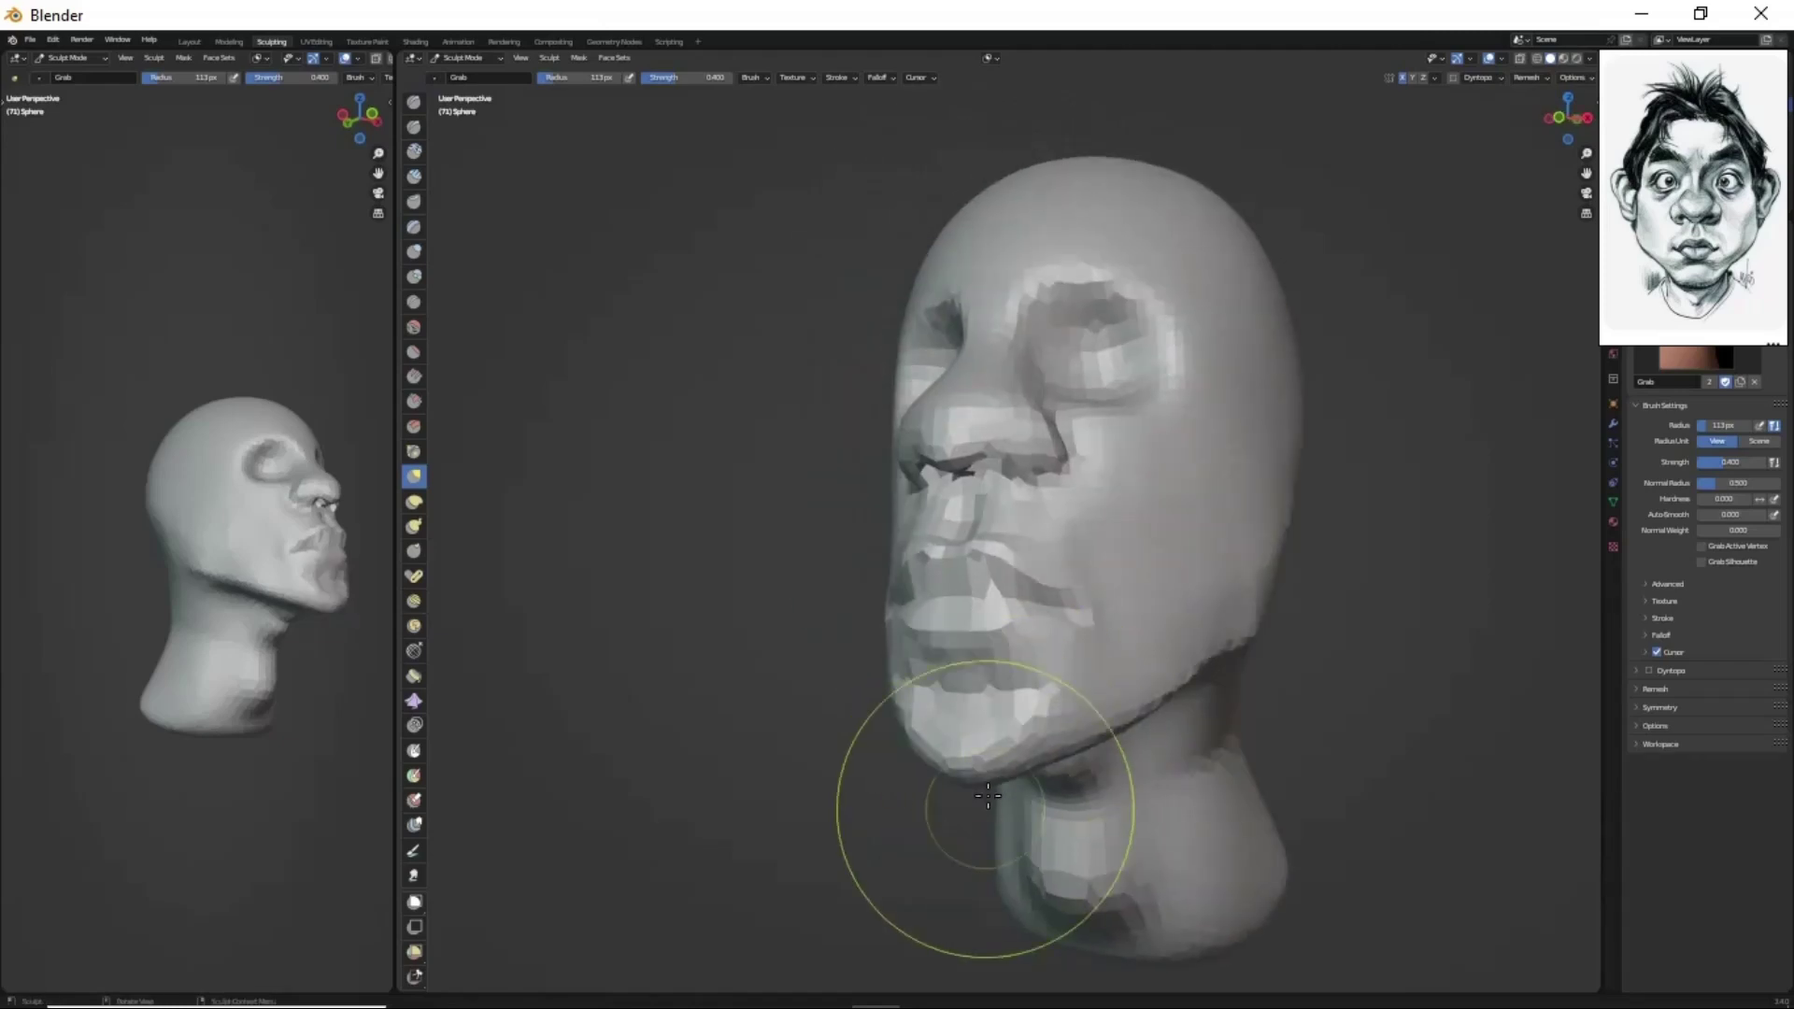
{"action": "mouse_move", "coordinate": [1102, 727]}
{"action": "middle_mouse_down"}
{"action": "mouse_move", "coordinate": [1081, 801]}
{"action": "mouse_move", "coordinate": [1221, 801]}
{"action": "mouse_move", "coordinate": [1022, 741]}
{"action": "mouse_move", "coordinate": [1096, 804]}
{"action": "middle_mouse_up"}
{"action": "key", "text": "x"}
{"action": "key", "text": "g"}
{"action": "middle_click_drag", "start_coordinate": [1007, 687], "coordinate": [1097, 770]}
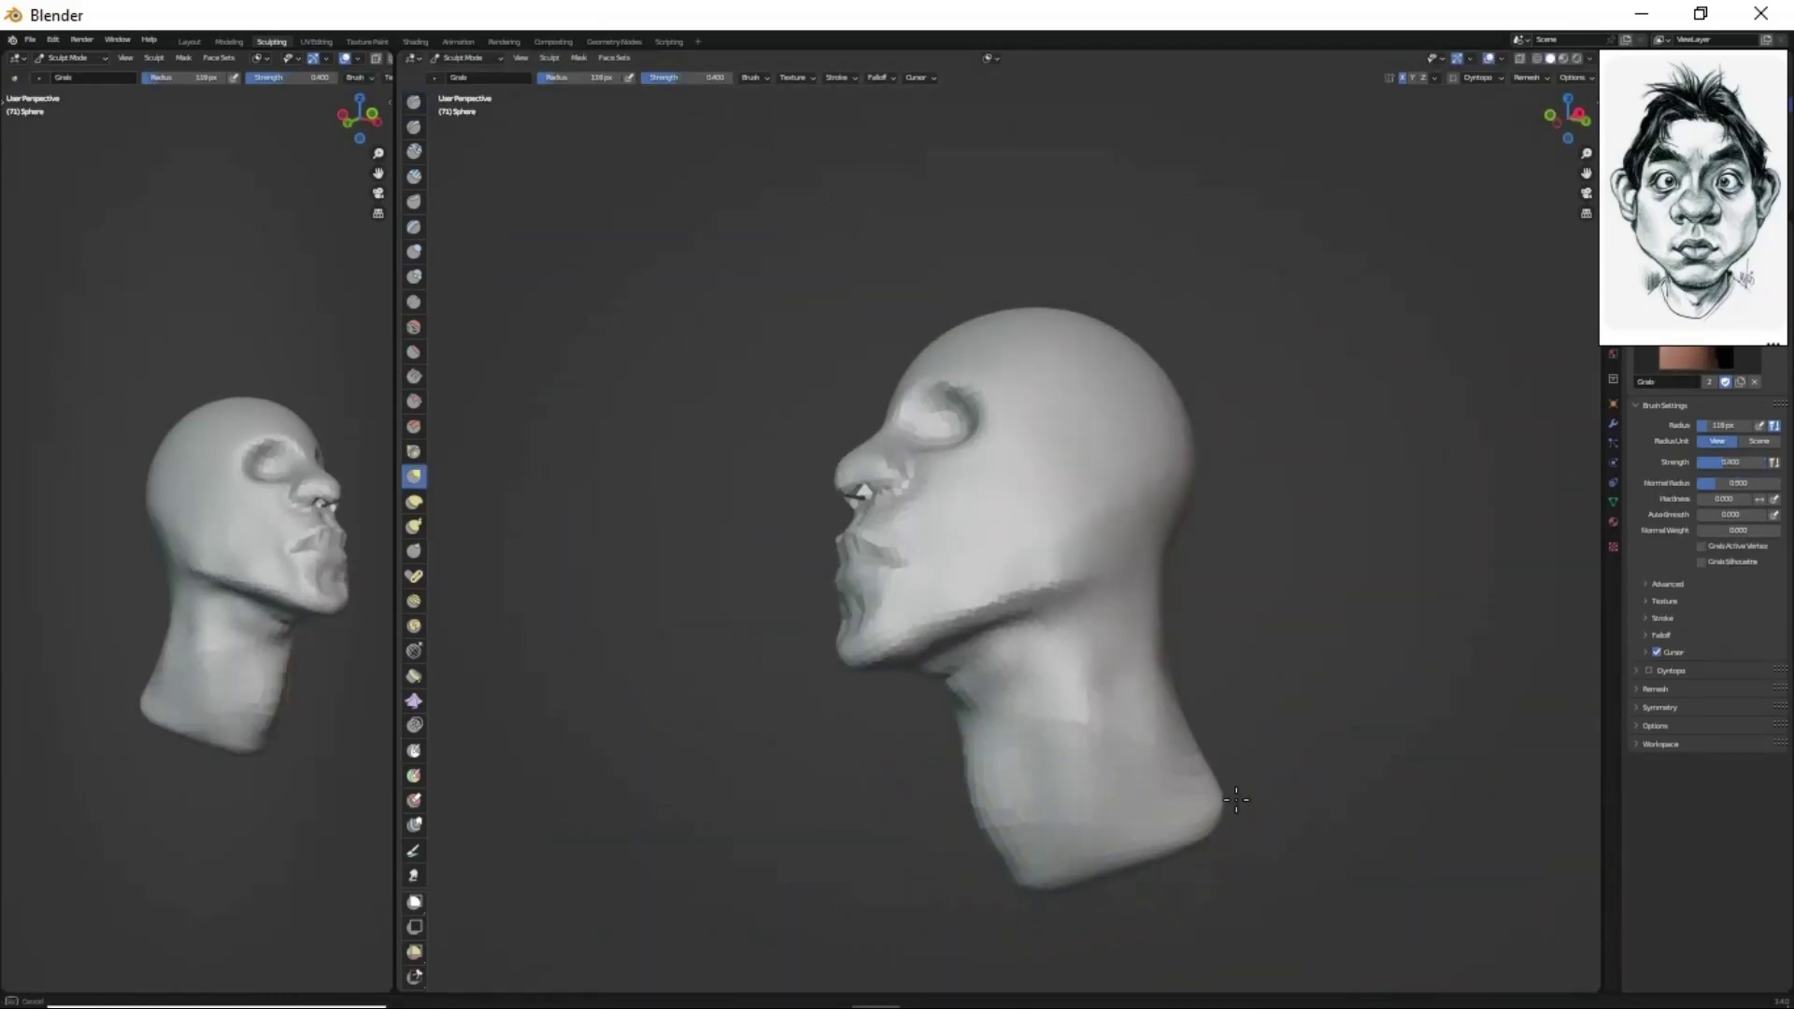
{"action": "mouse_move", "coordinate": [1237, 799]}
{"action": "middle_mouse_down"}
{"action": "mouse_move", "coordinate": [990, 641]}
{"action": "mouse_move", "coordinate": [977, 597]}
{"action": "mouse_move", "coordinate": [1086, 569]}
{"action": "mouse_move", "coordinate": [1061, 680]}
{"action": "mouse_move", "coordinate": [1129, 580]}
{"action": "mouse_move", "coordinate": [1007, 689]}
{"action": "mouse_move", "coordinate": [968, 632]}
{"action": "middle_mouse_up"}
- Build up the cheek with SculptDraw and set a 51px brush for the left profile
{"action": "key", "text": "x"}
{"action": "middle_click_drag", "start_coordinate": [1016, 515], "coordinate": [1033, 476]}
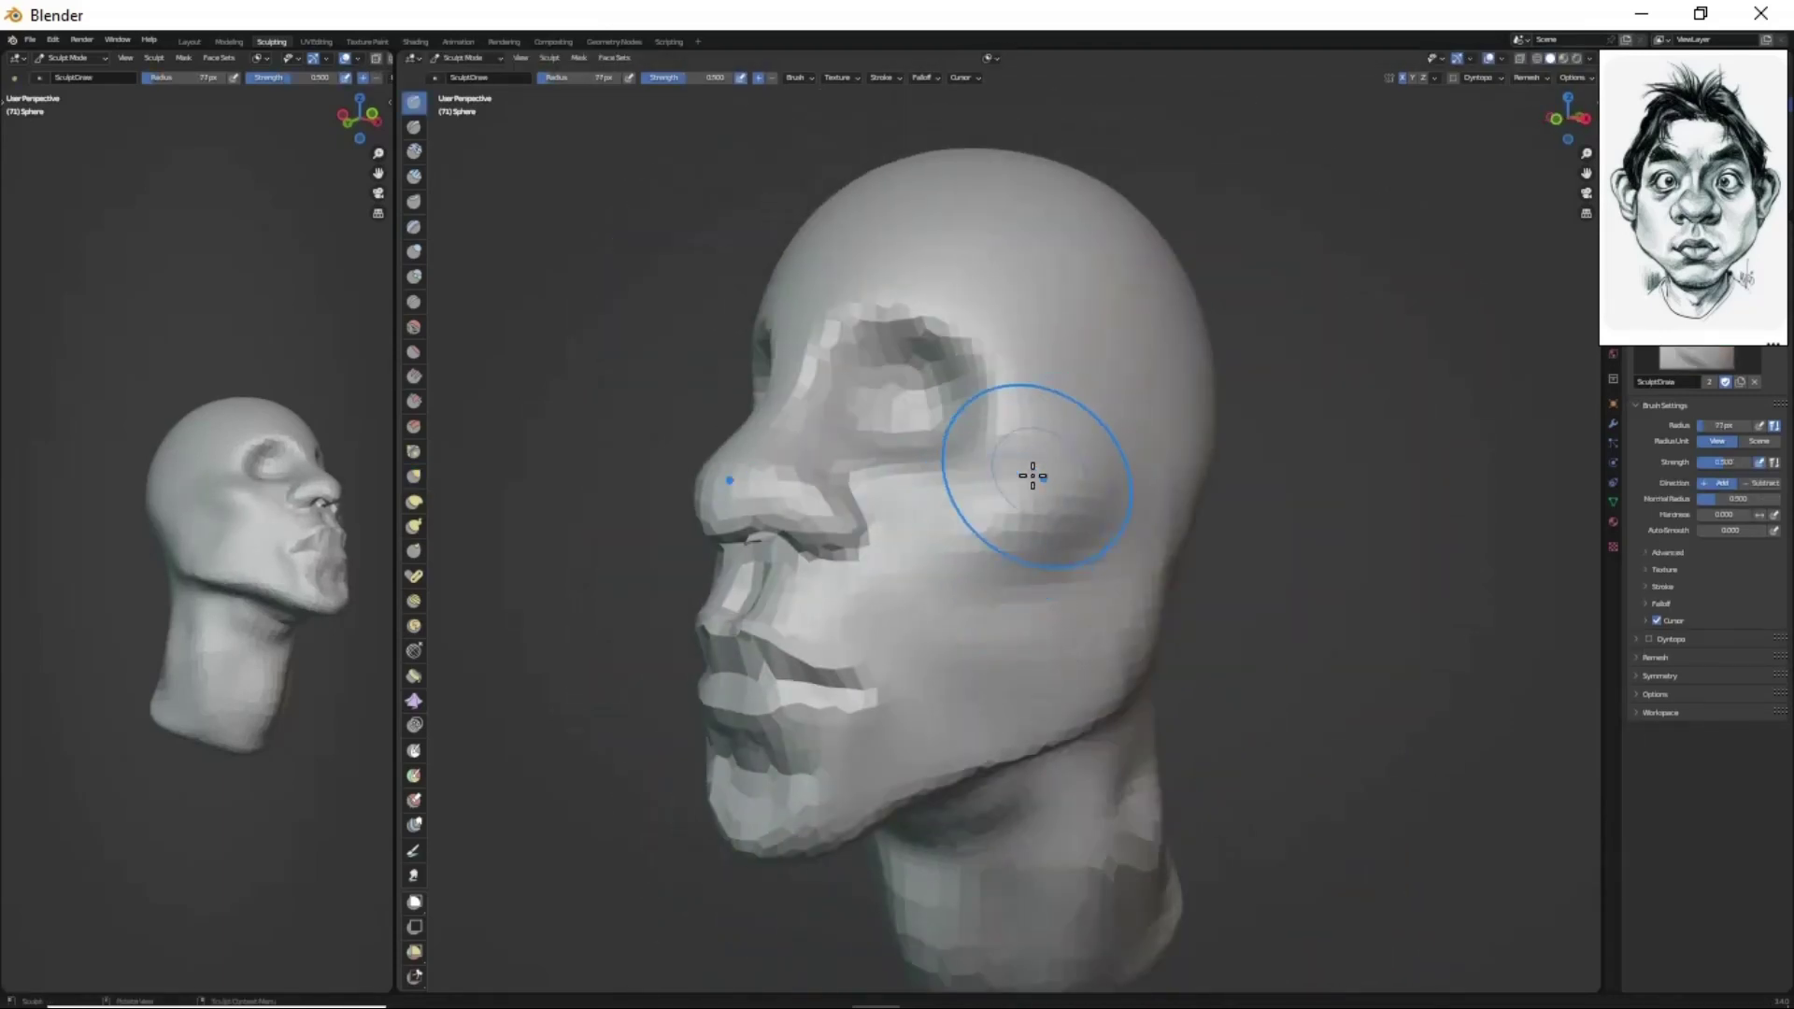
{"action": "middle_click_drag", "start_coordinate": [974, 720], "coordinate": [984, 713]}
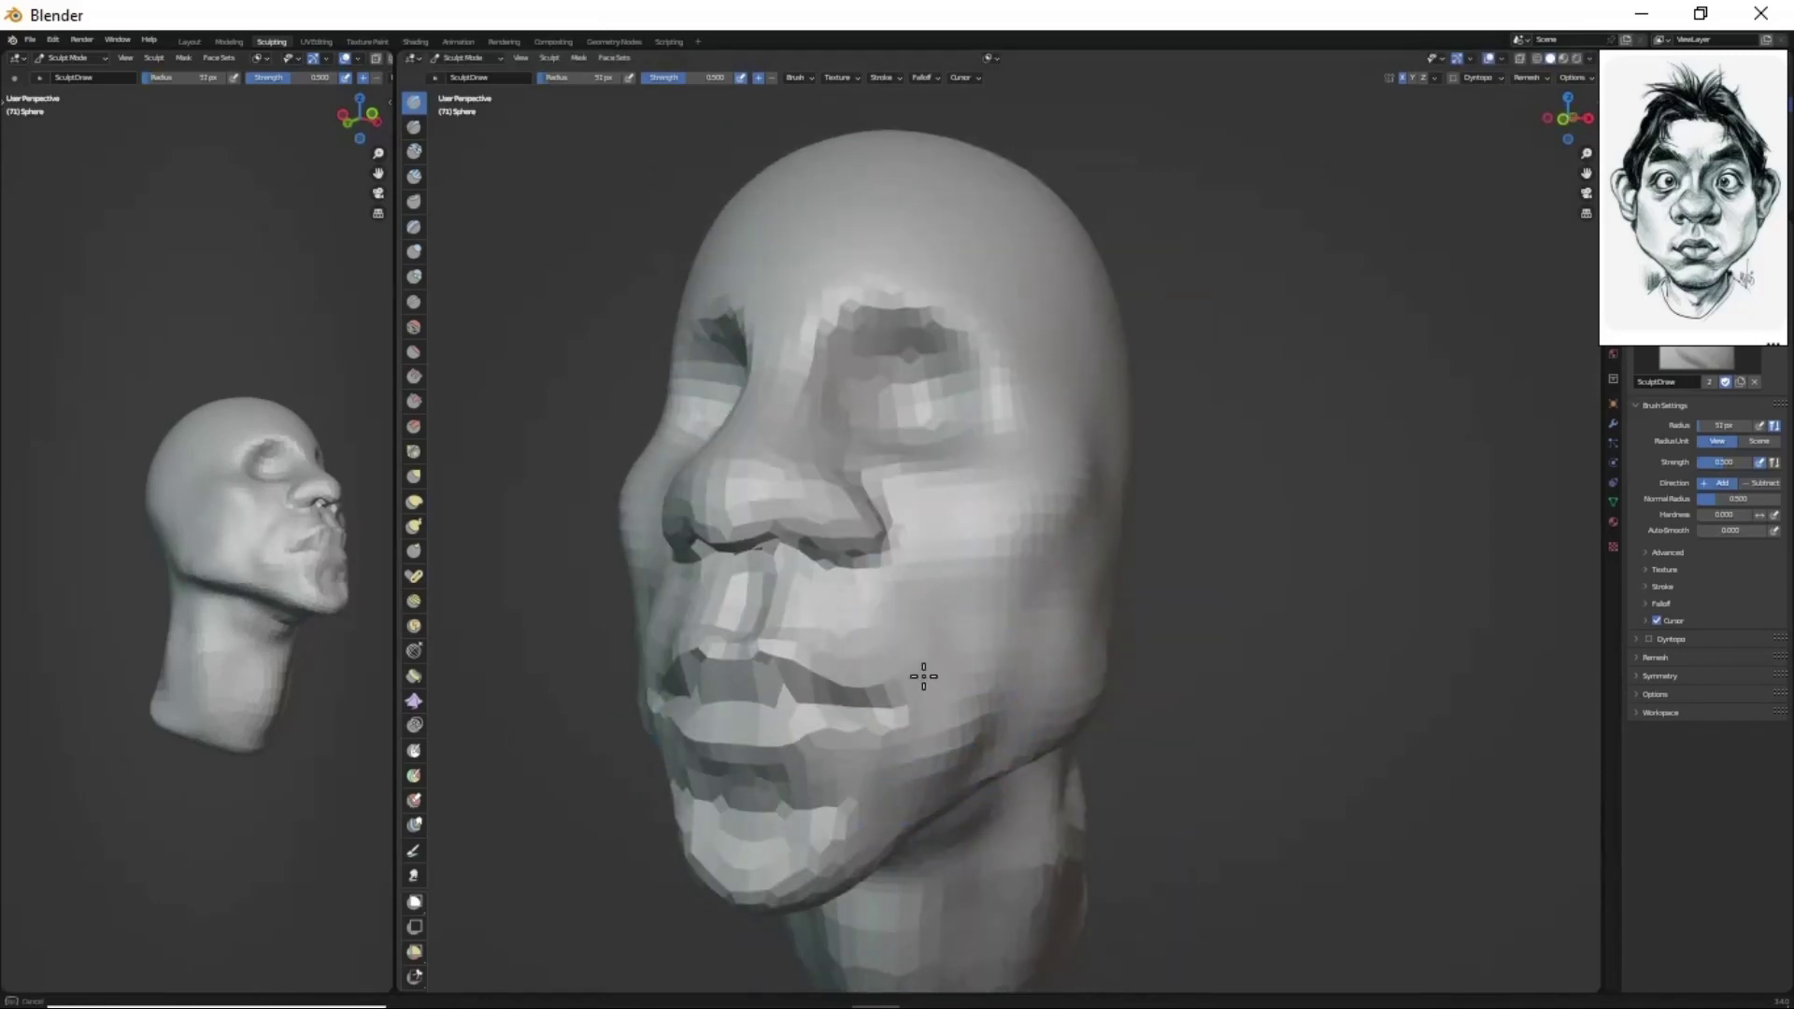
{"action": "mouse_move", "coordinate": [829, 793]}
{"action": "middle_mouse_down"}
{"action": "mouse_move", "coordinate": [973, 832]}
{"action": "mouse_move", "coordinate": [969, 316]}
{"action": "mouse_move", "coordinate": [1061, 368]}
{"action": "middle_mouse_up"}
{"action": "mouse_move", "coordinate": [991, 500]}
{"action": "middle_mouse_down"}
{"action": "mouse_move", "coordinate": [1037, 549]}
{"action": "mouse_move", "coordinate": [898, 521]}
{"action": "mouse_move", "coordinate": [923, 549]}
{"action": "mouse_move", "coordinate": [1016, 477]}
{"action": "mouse_move", "coordinate": [1025, 541]}
{"action": "middle_mouse_up"}
- Mask around the ear, invert it with Ctrl+I, and grab the ears outward
{"action": "key", "text": "m"}
{"action": "key", "text": "ctrl+i"}
{"action": "key", "text": "g"}
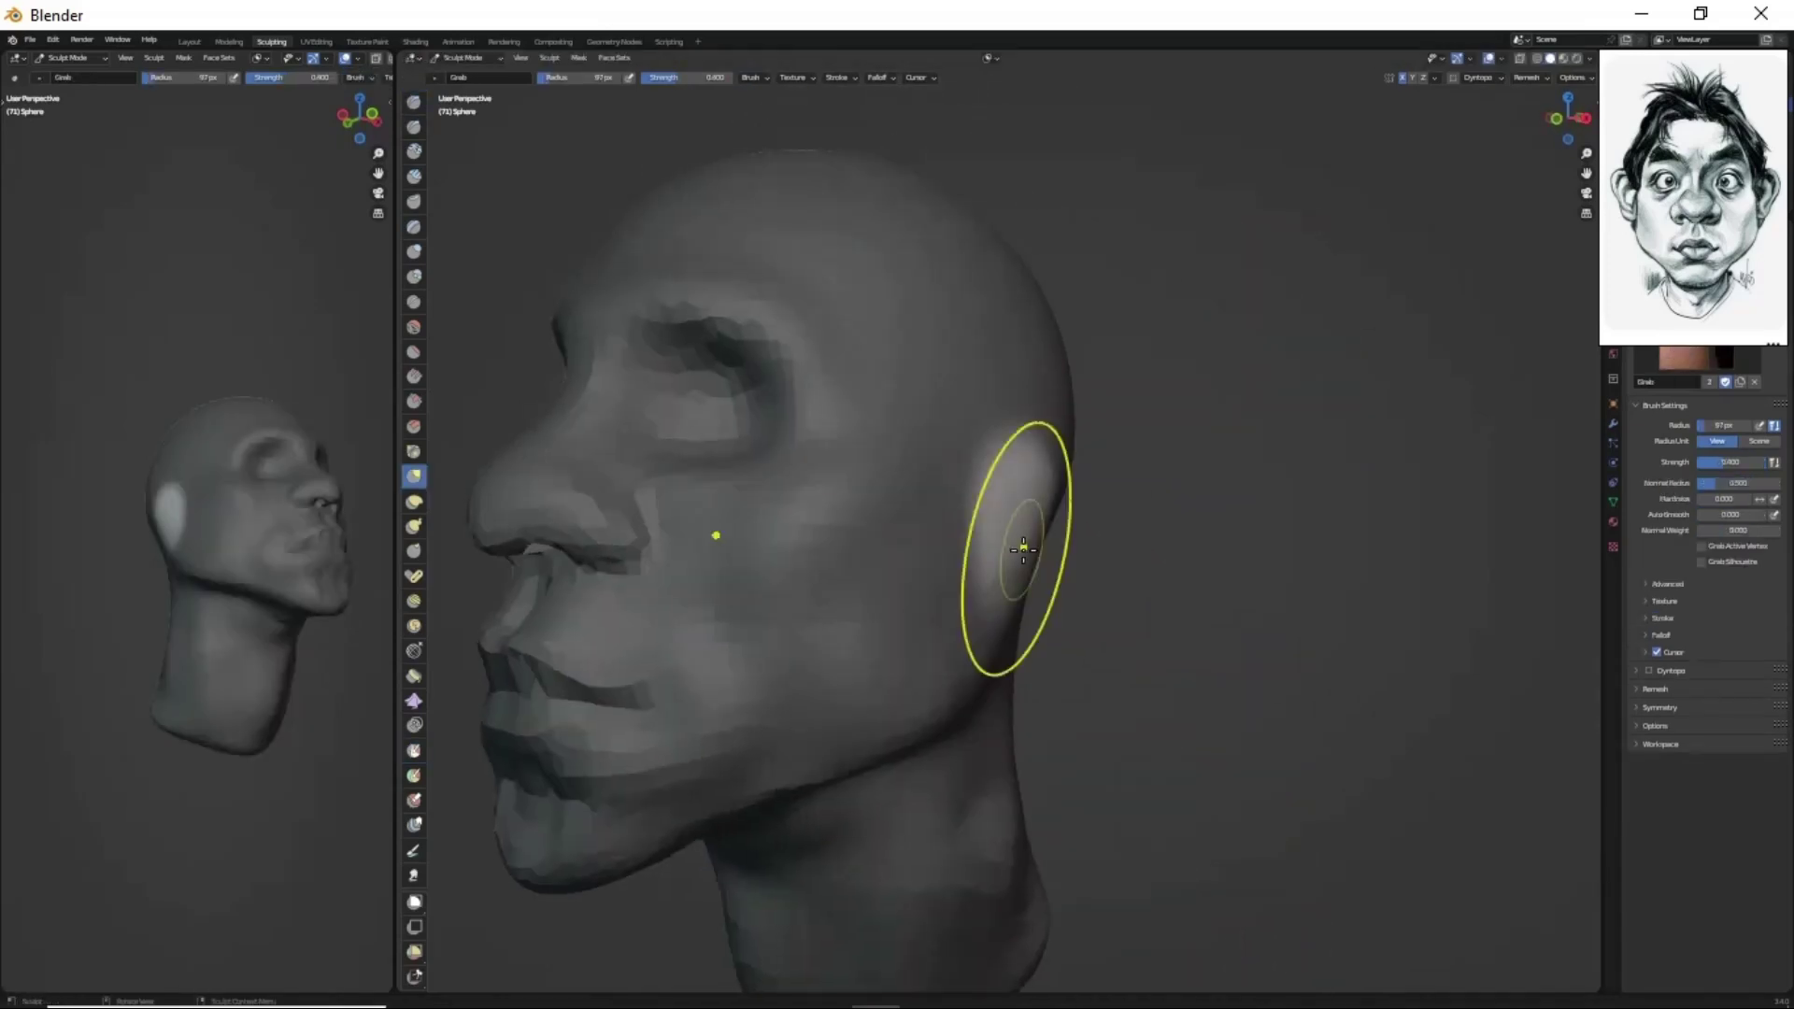
{"action": "left_click_drag", "start_coordinate": [1025, 541], "coordinate": [1137, 511]}
{"action": "mouse_move", "coordinate": [1112, 483]}
{"action": "middle_mouse_down"}
{"action": "mouse_move", "coordinate": [1090, 467]}
{"action": "mouse_move", "coordinate": [1114, 420]}
{"action": "mouse_move", "coordinate": [1128, 502]}
{"action": "middle_mouse_up"}
- Clear the mask and carve sharp creases around the nose and mouth
{"action": "key", "text": "alt+m"}
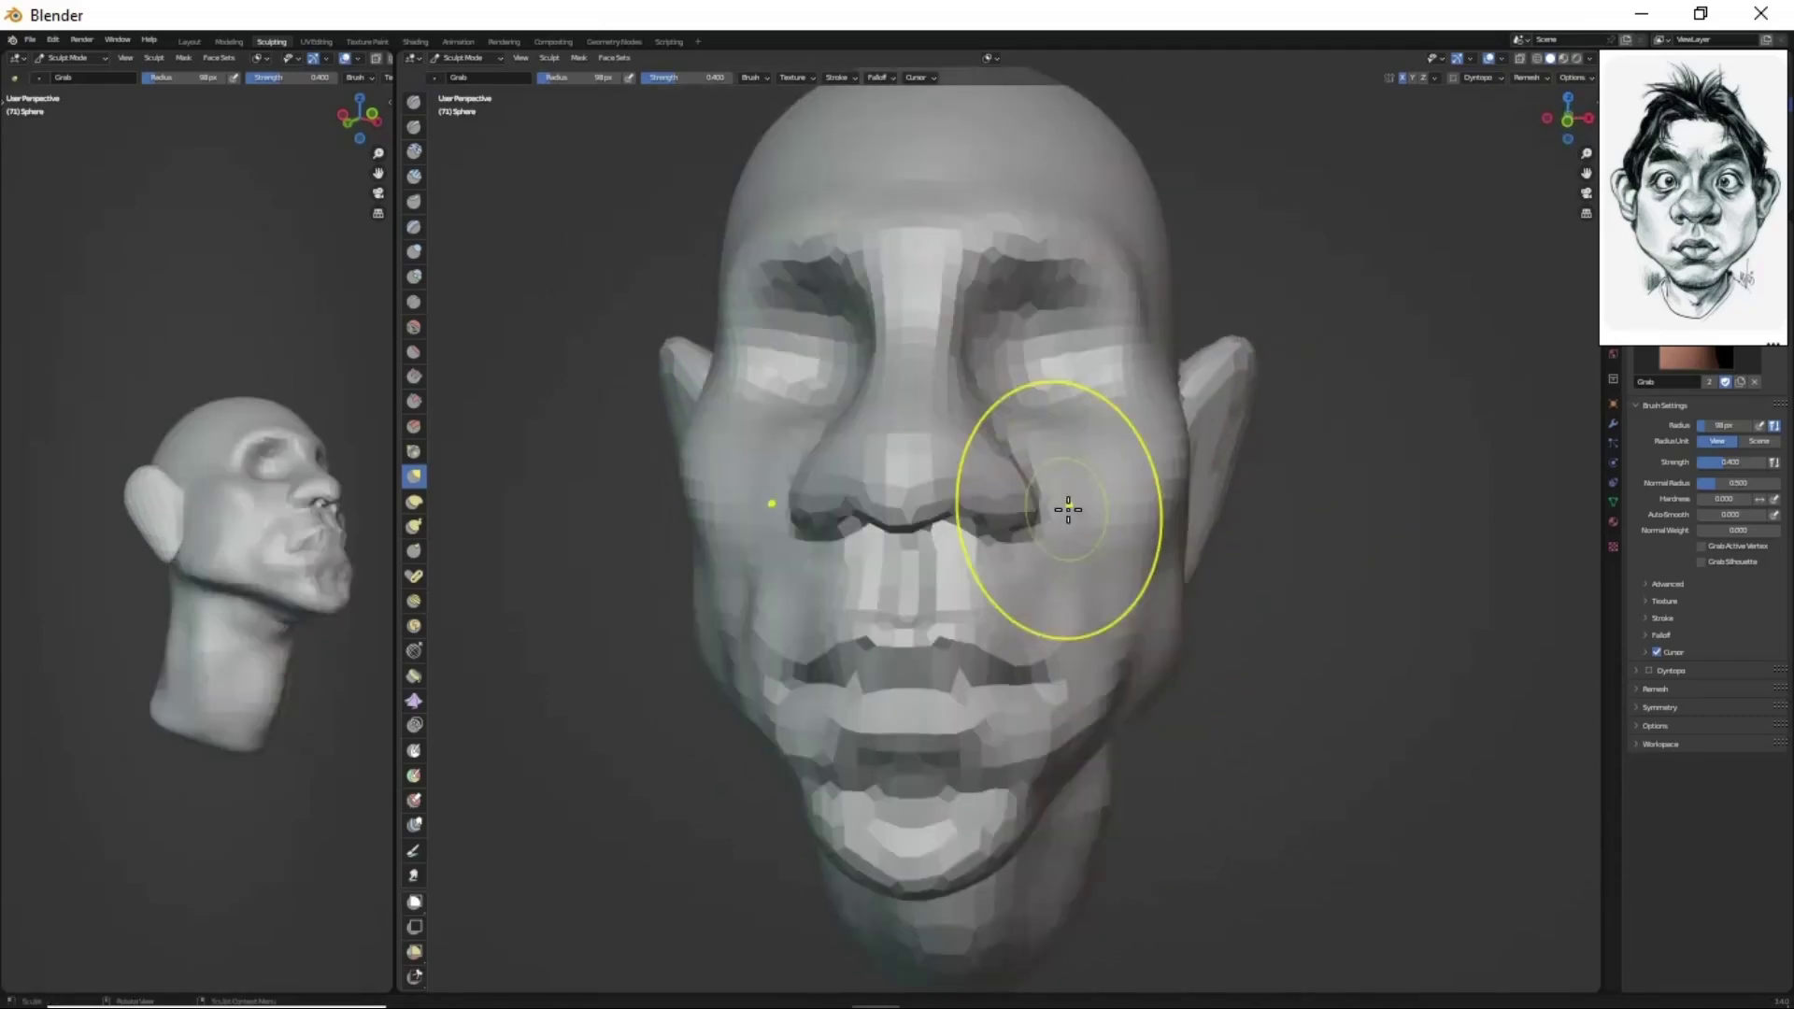
{"action": "left_click", "coordinate": [414, 126]}
{"action": "mouse_move", "coordinate": [961, 402]}
{"action": "middle_mouse_down"}
{"action": "mouse_move", "coordinate": [949, 476]}
{"action": "mouse_move", "coordinate": [1041, 545]}
{"action": "mouse_move", "coordinate": [979, 481]}
{"action": "mouse_move", "coordinate": [989, 561]}
{"action": "mouse_move", "coordinate": [994, 513]}
{"action": "middle_mouse_up"}
{"action": "mouse_move", "coordinate": [1095, 598]}
{"action": "middle_mouse_down"}
{"action": "mouse_move", "coordinate": [1102, 553]}
{"action": "mouse_move", "coordinate": [932, 484]}
{"action": "mouse_move", "coordinate": [925, 509]}
{"action": "mouse_move", "coordinate": [933, 547]}
{"action": "mouse_move", "coordinate": [1033, 576]}
{"action": "mouse_move", "coordinate": [1039, 729]}
{"action": "mouse_move", "coordinate": [1101, 480]}
{"action": "middle_mouse_up"}
- Build up the cheek and mouth corner, then orbit out to view the whole head
{"action": "key", "text": "x"}
{"action": "key", "text": "x"}
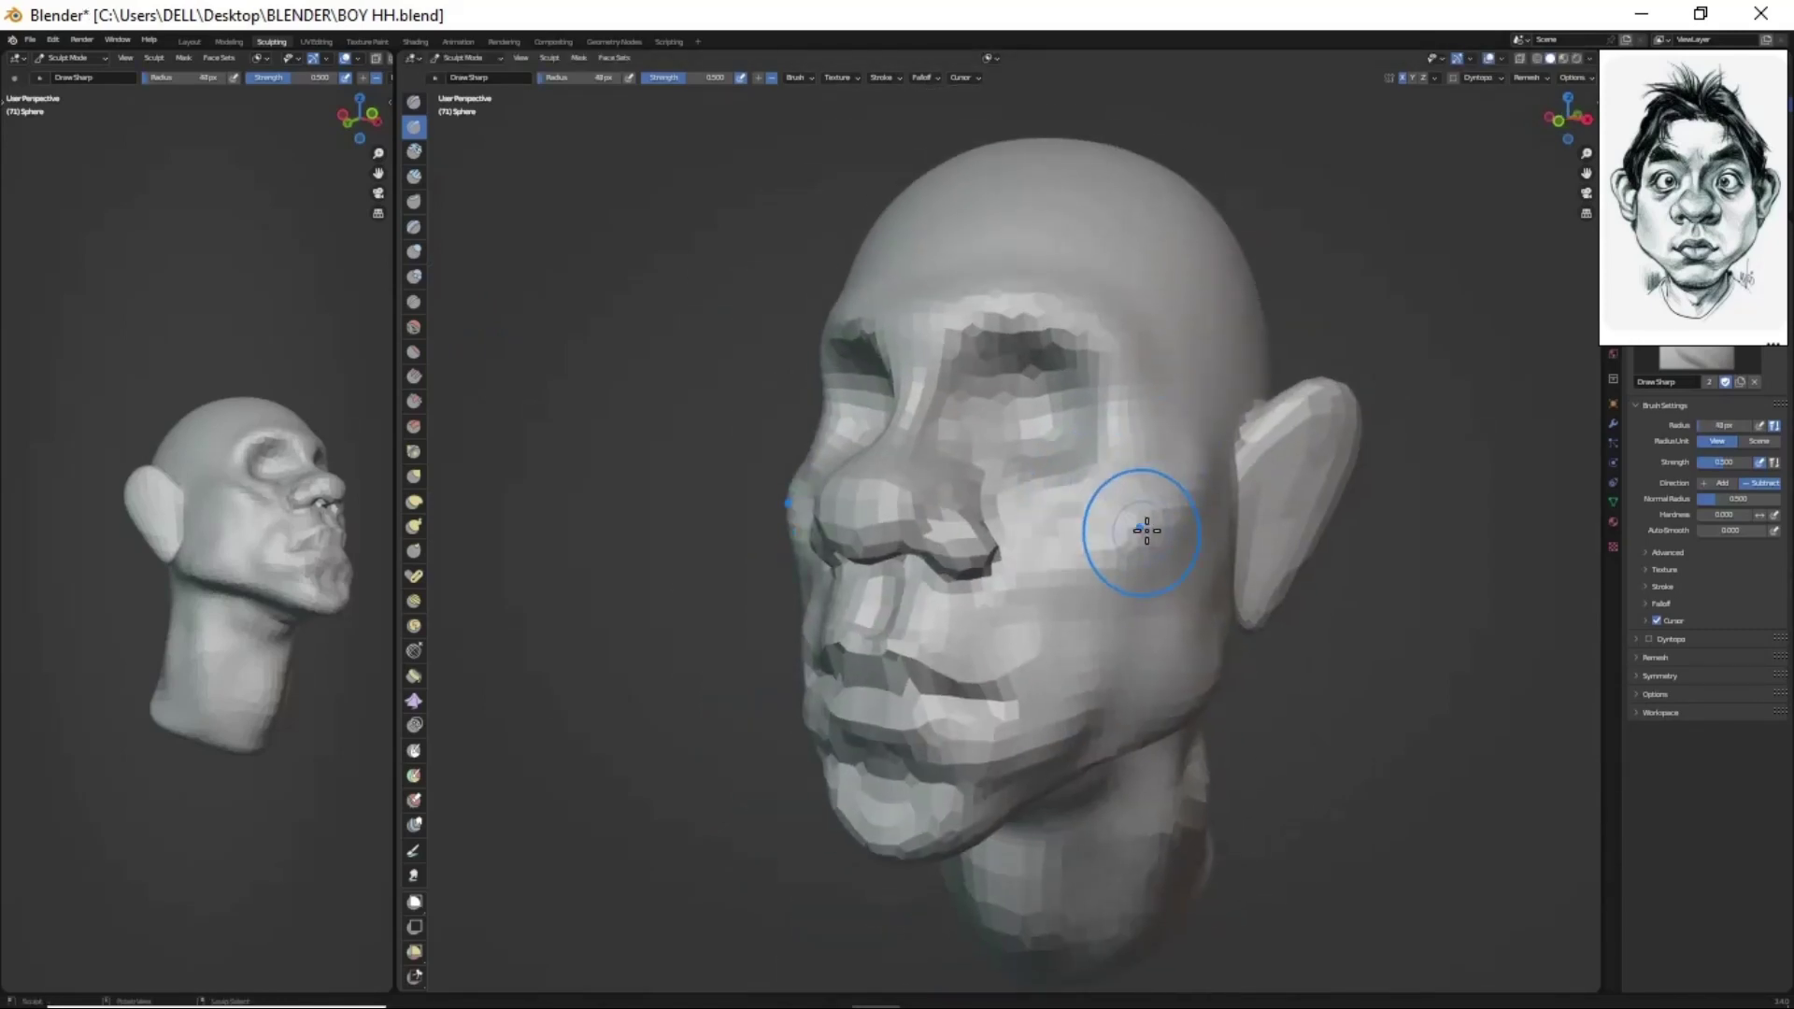
{"action": "middle_click_drag", "start_coordinate": [1125, 641], "coordinate": [1087, 558]}
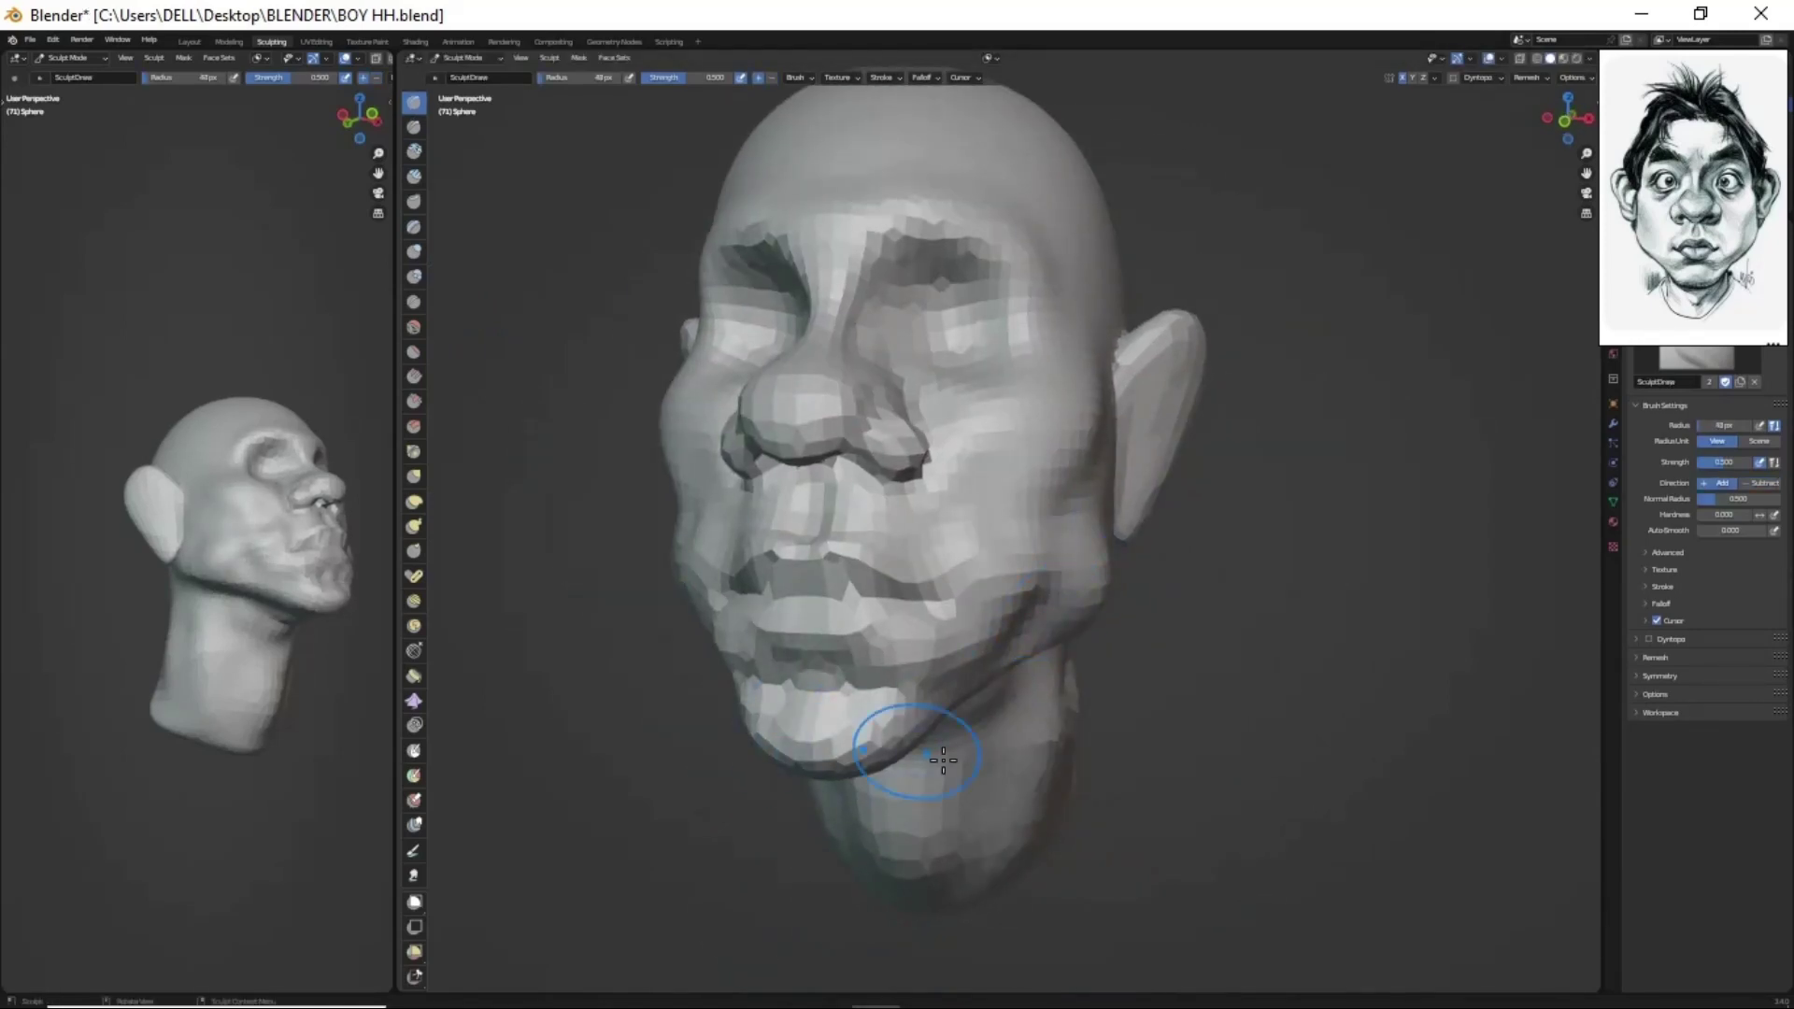
{"action": "mouse_move", "coordinate": [943, 760]}
{"action": "middle_mouse_down"}
{"action": "mouse_move", "coordinate": [837, 673]}
{"action": "mouse_move", "coordinate": [1033, 541]}
{"action": "mouse_move", "coordinate": [993, 601]}
{"action": "mouse_move", "coordinate": [846, 557]}
{"action": "middle_mouse_up"}
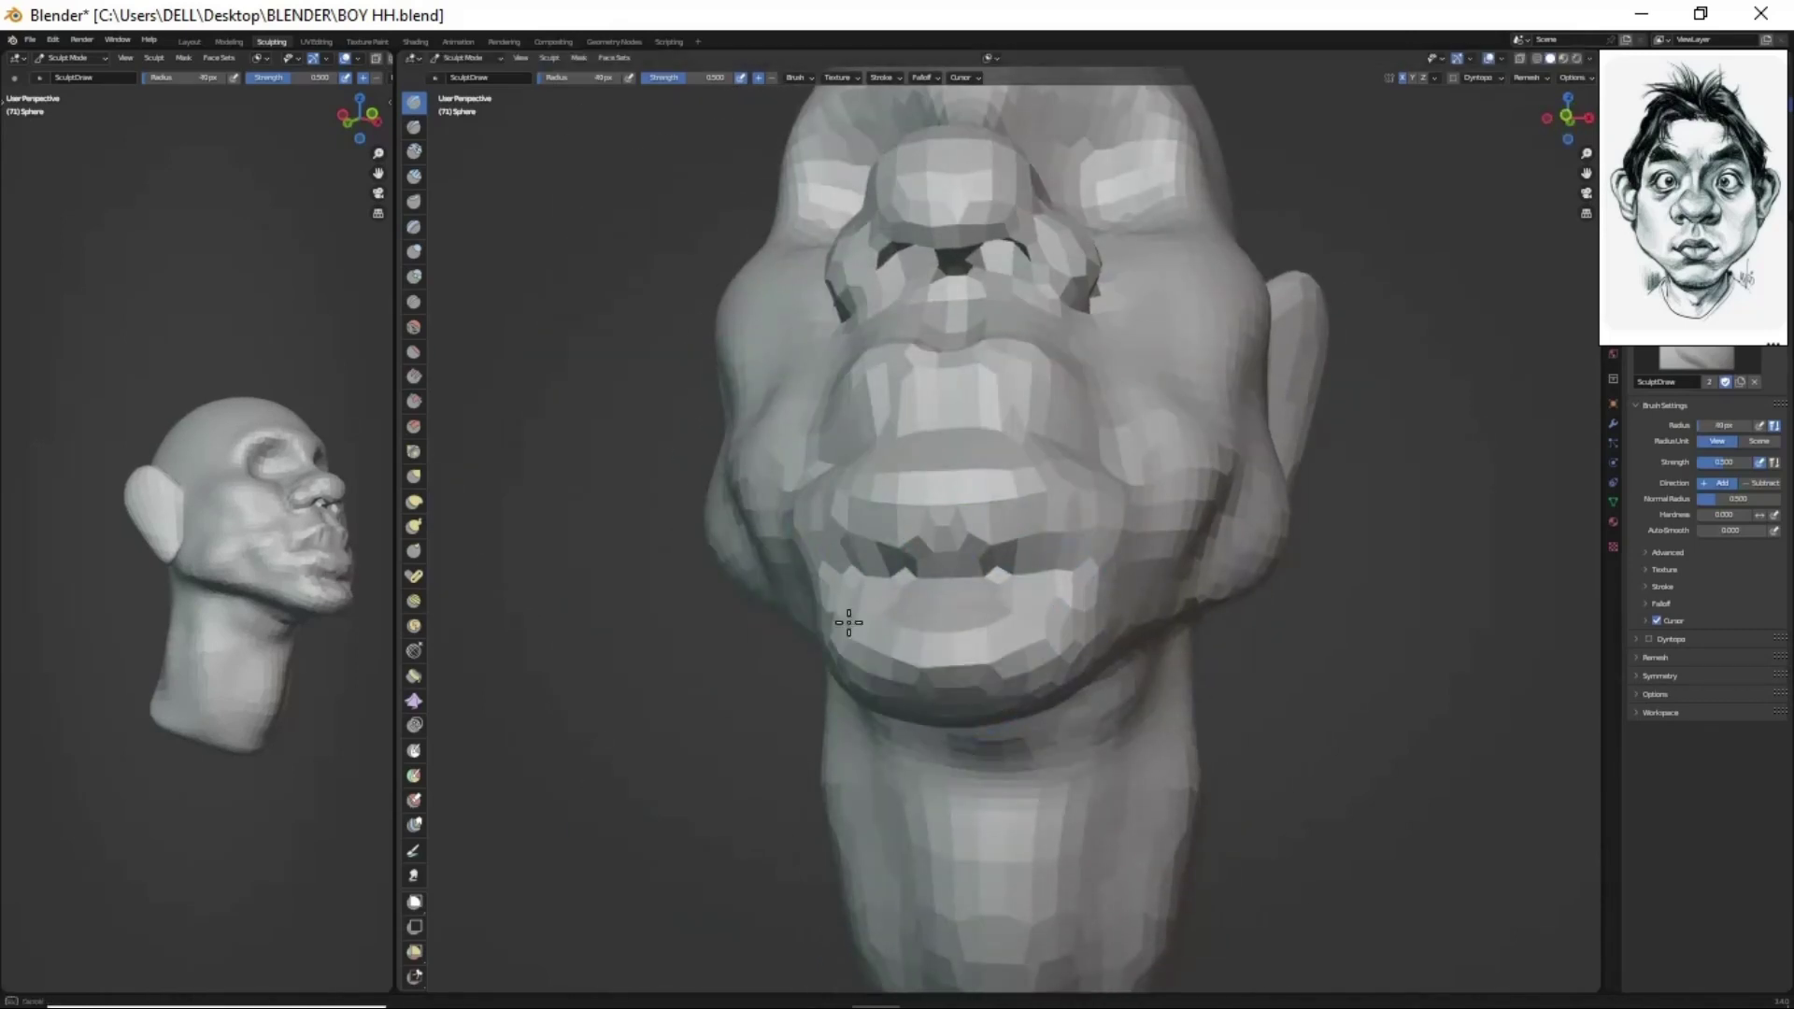
{"action": "mouse_move", "coordinate": [848, 622]}
{"action": "middle_mouse_down"}
{"action": "mouse_move", "coordinate": [1001, 661]}
{"action": "mouse_move", "coordinate": [1013, 389]}
{"action": "middle_mouse_up"}
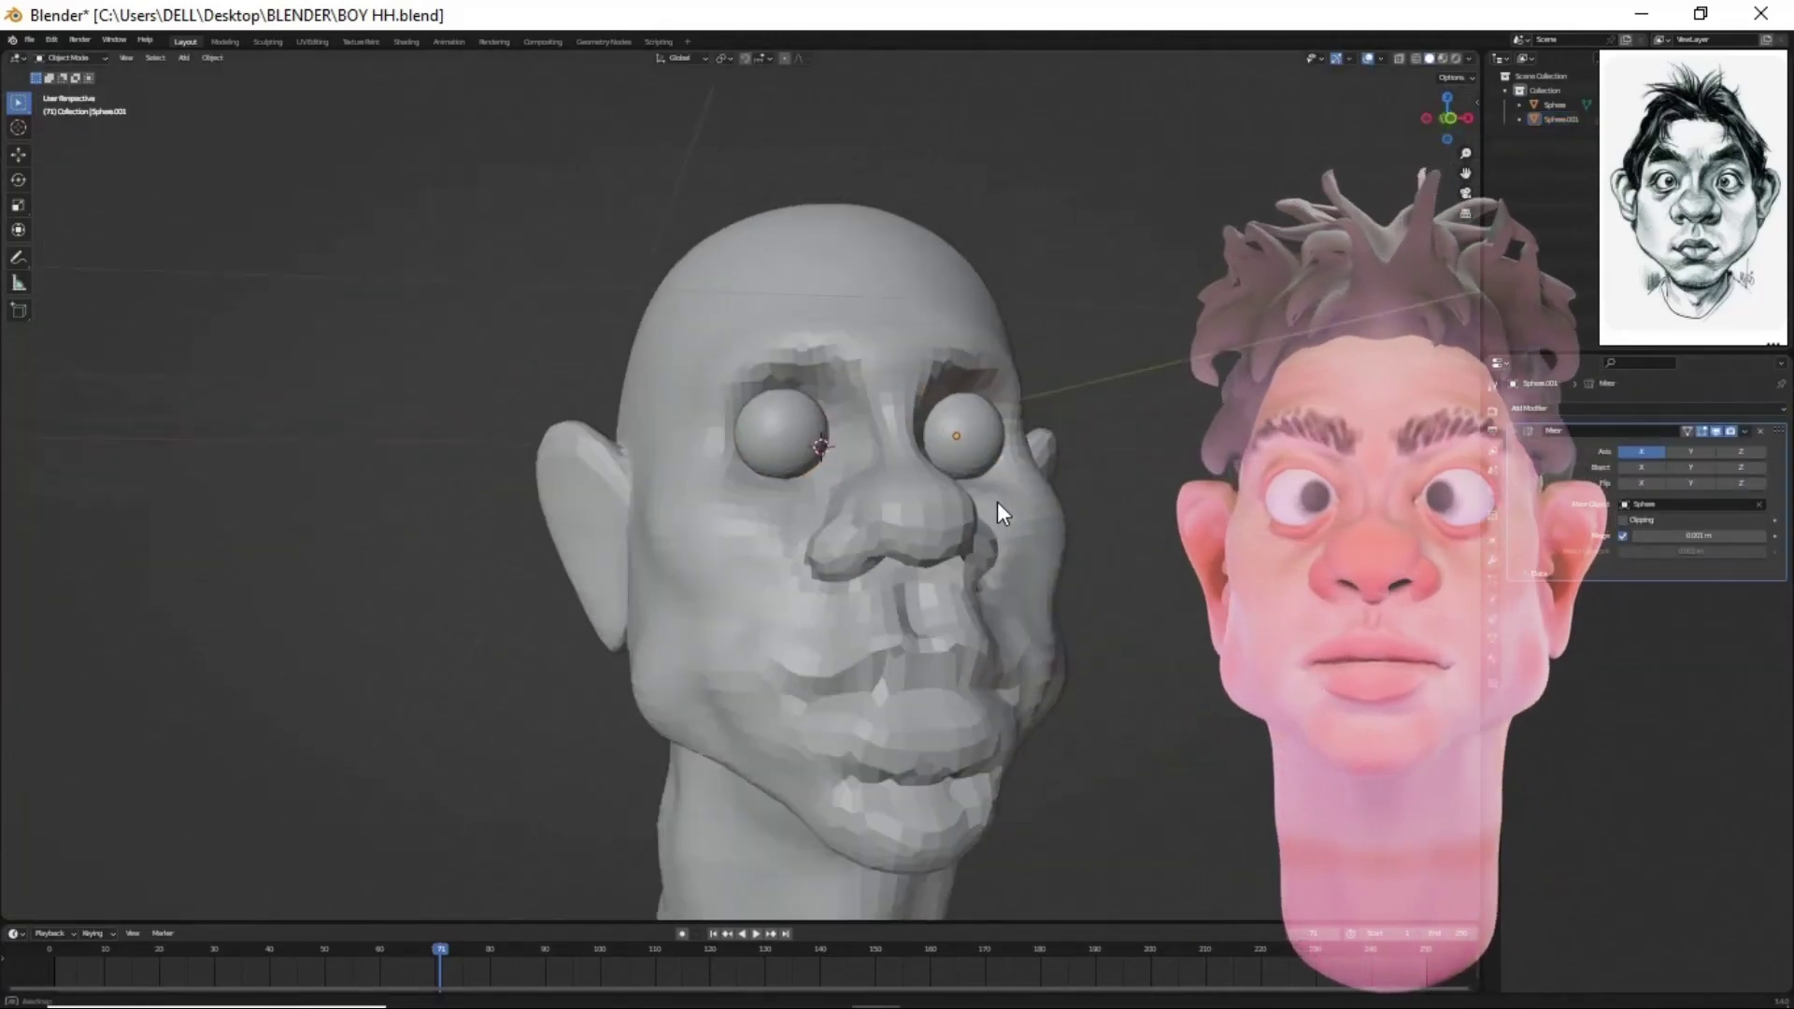
{"action": "mouse_move", "coordinate": [996, 502]}
{"action": "middle_mouse_down"}
{"action": "mouse_move", "coordinate": [945, 496]}
{"action": "mouse_move", "coordinate": [899, 587]}
{"action": "middle_mouse_up"}
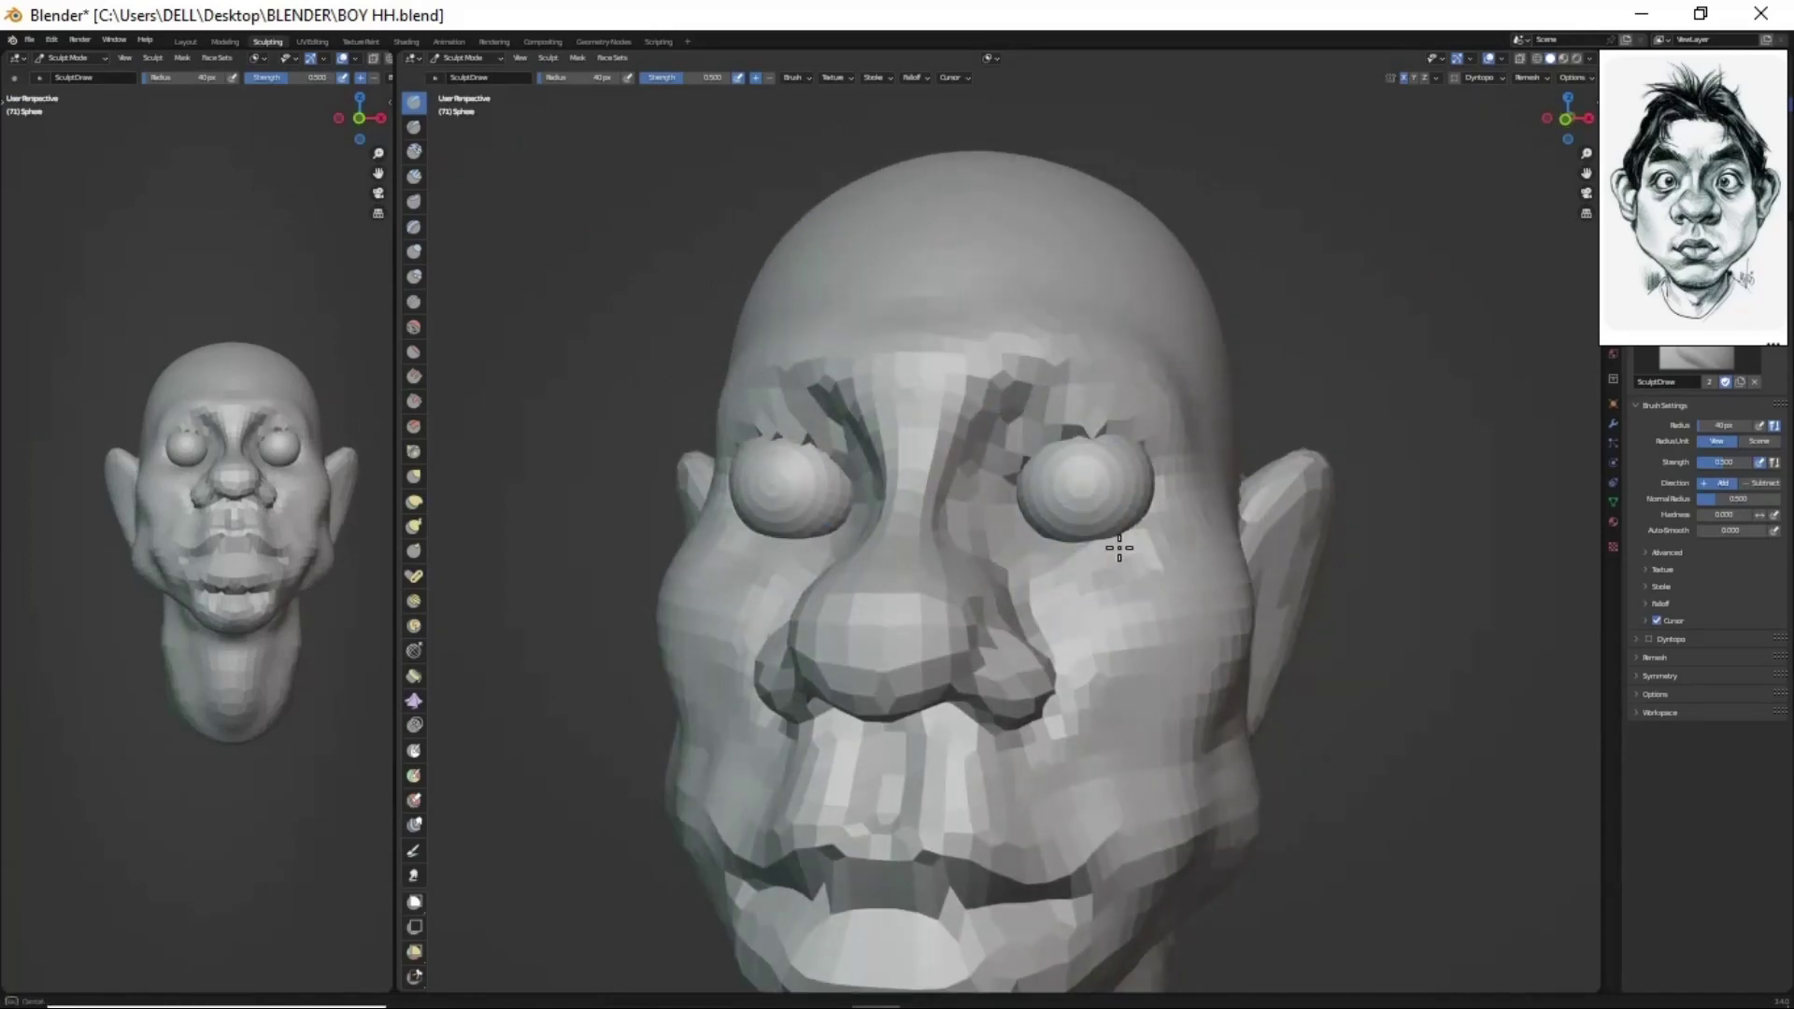
- Remesh the head with a new voxel size into an even surface
{"action": "middle_click_drag", "start_coordinate": [1071, 443], "coordinate": [1025, 533]}
{"action": "key", "text": "r"}
{"action": "key", "text": "Escape"}
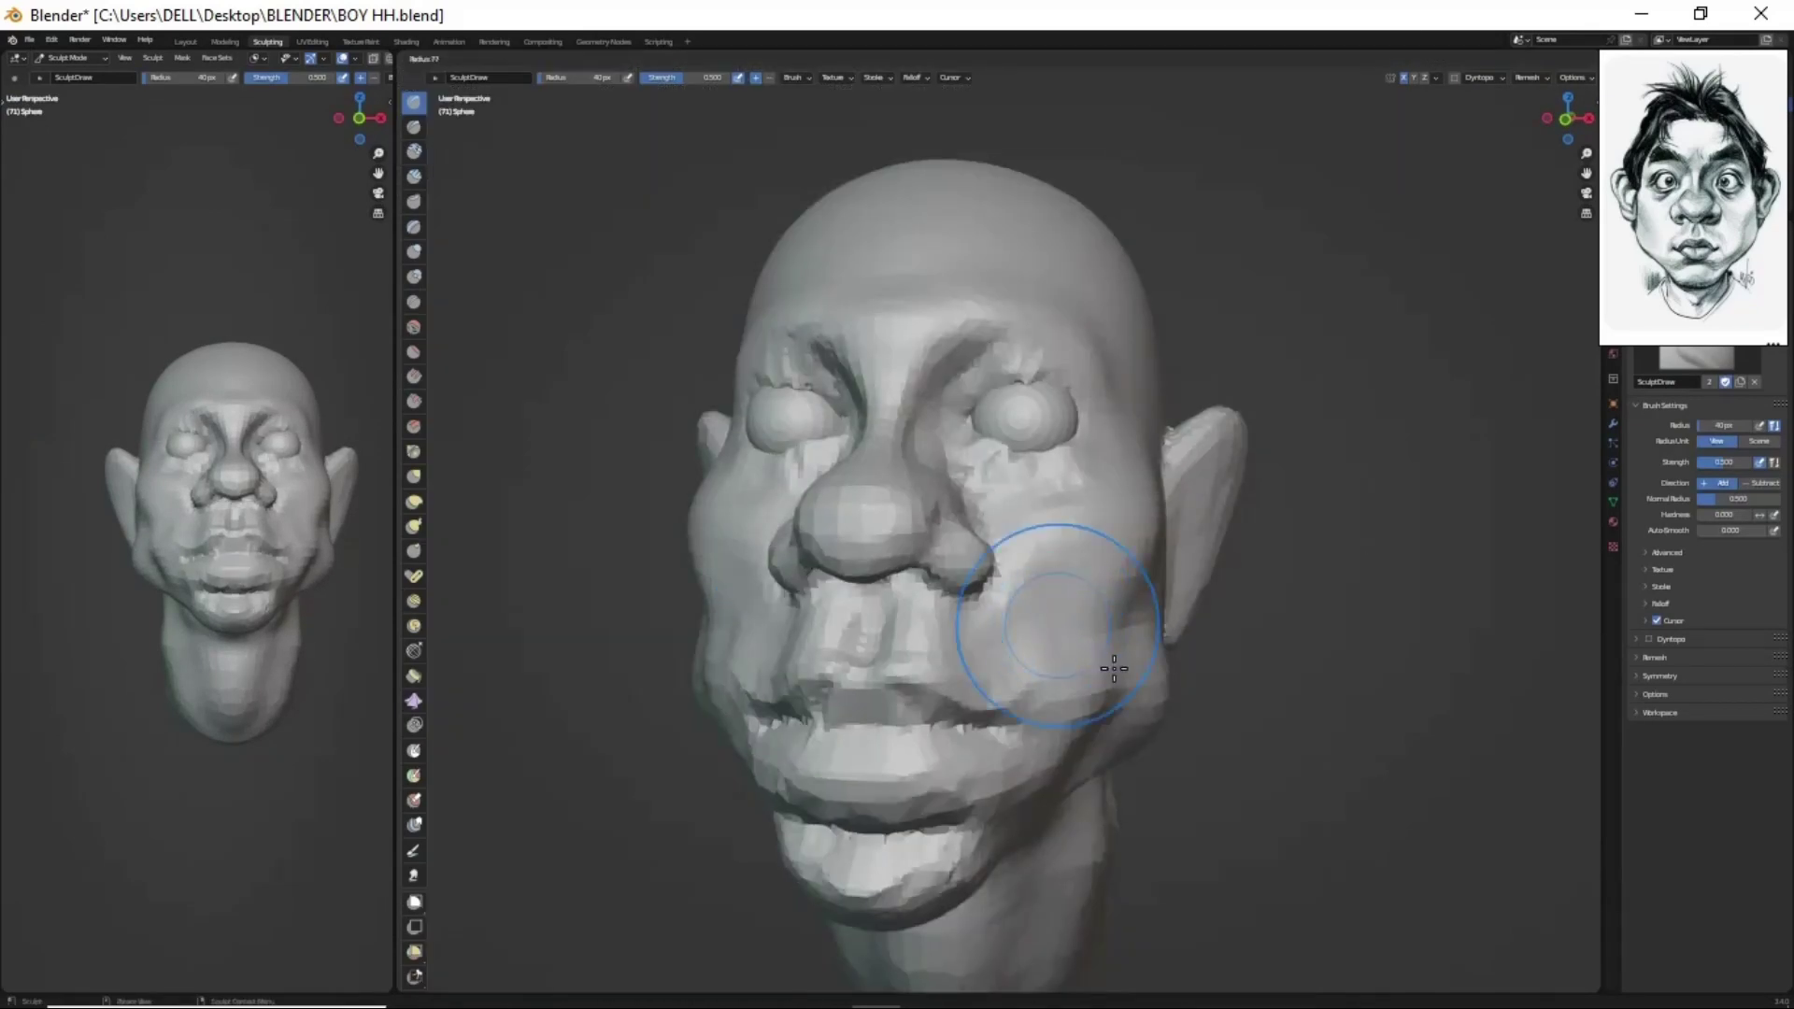
{"action": "middle_click_drag", "start_coordinate": [917, 699], "coordinate": [1100, 592]}
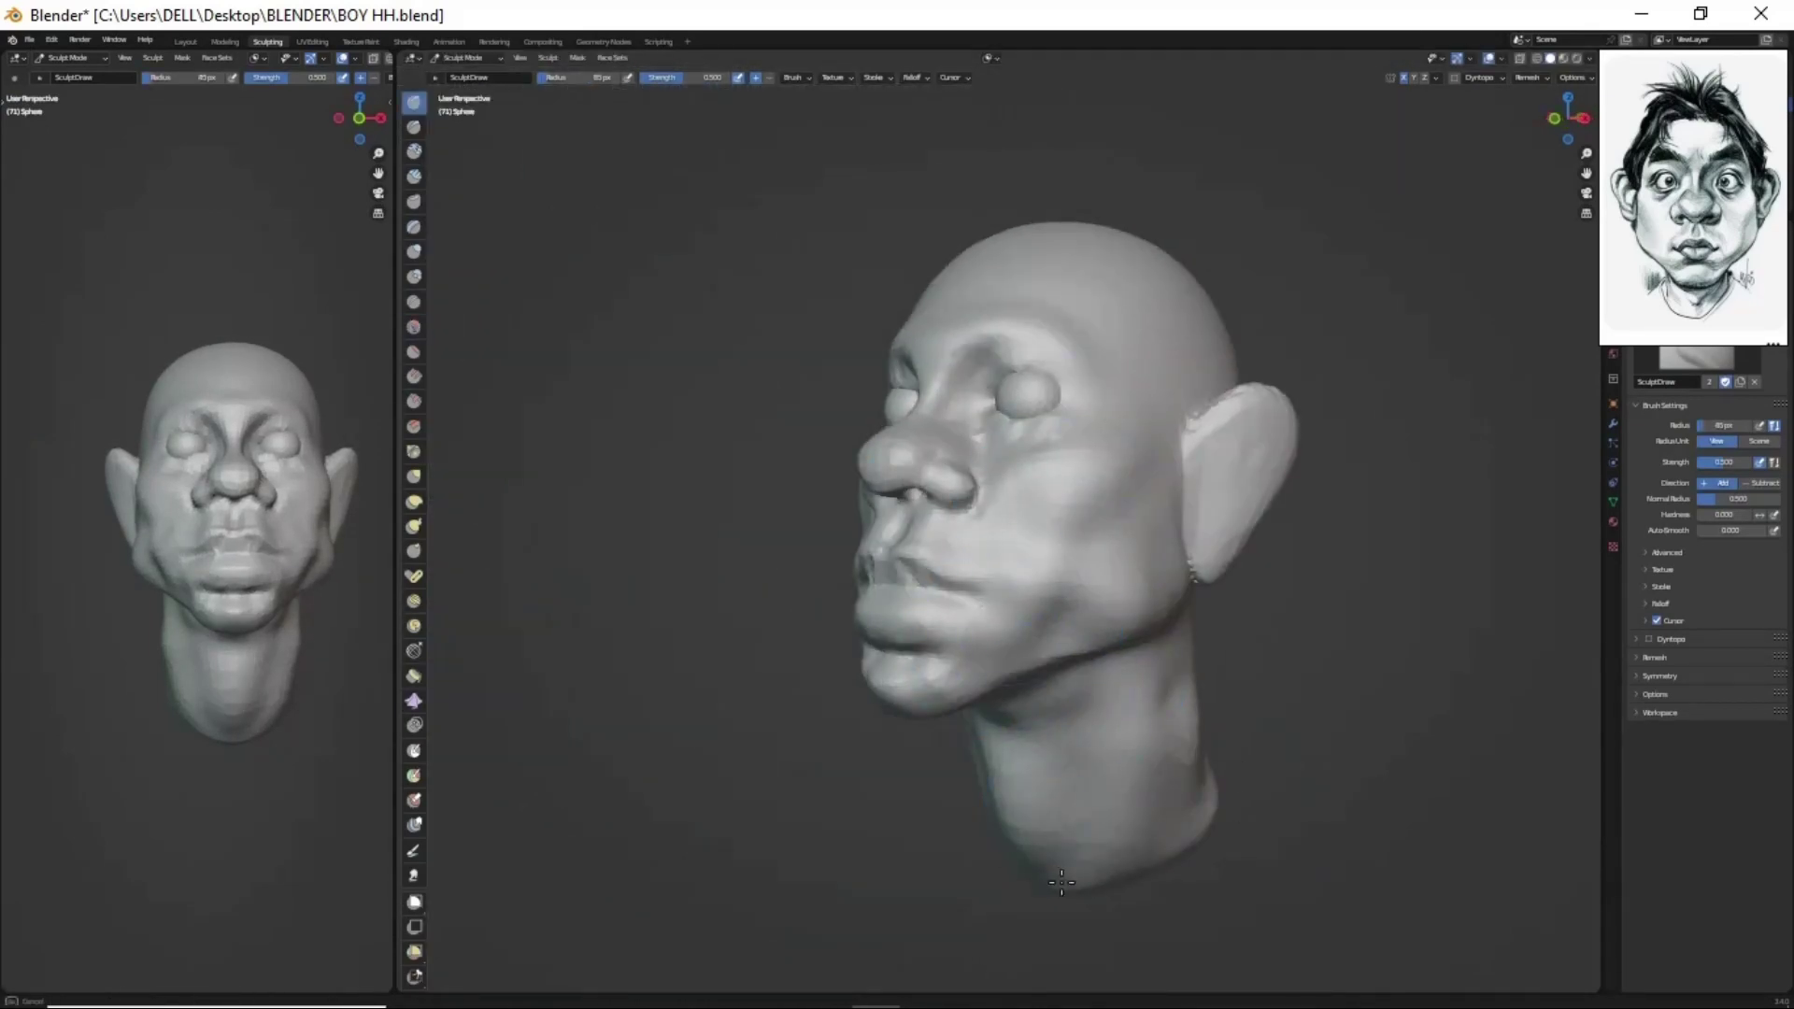
{"action": "mouse_move", "coordinate": [1061, 883]}
{"action": "middle_mouse_down"}
{"action": "mouse_move", "coordinate": [1103, 458]}
{"action": "mouse_move", "coordinate": [1006, 284]}
{"action": "mouse_move", "coordinate": [1133, 593]}
{"action": "mouse_move", "coordinate": [1085, 613]}
{"action": "mouse_move", "coordinate": [1076, 439]}
{"action": "mouse_move", "coordinate": [1130, 492]}
{"action": "mouse_move", "coordinate": [1046, 637]}
{"action": "mouse_move", "coordinate": [1108, 301]}
{"action": "mouse_move", "coordinate": [989, 580]}
{"action": "mouse_move", "coordinate": [1242, 751]}
{"action": "mouse_move", "coordinate": [1013, 608]}
{"action": "mouse_move", "coordinate": [1075, 580]}
{"action": "mouse_move", "coordinate": [1123, 661]}
{"action": "mouse_move", "coordinate": [1061, 660]}
{"action": "mouse_move", "coordinate": [1024, 609]}
{"action": "mouse_move", "coordinate": [973, 697]}
{"action": "mouse_move", "coordinate": [1077, 571]}
{"action": "middle_mouse_up"}
- Zoom in on the nose and switch to Draw Sharp to carve the nostrils
{"action": "key", "text": "g"}
{"action": "scroll", "coordinate": [1202, 741], "scroll_direction": "down", "scroll_amount": 3}
{"action": "scroll", "coordinate": [1242, 721], "scroll_direction": "up", "scroll_amount": 3}
{"action": "scroll", "coordinate": [1075, 579], "scroll_direction": "up", "scroll_amount": 3}
{"action": "scroll", "coordinate": [1124, 661], "scroll_direction": "up", "scroll_amount": 2}
{"action": "key", "text": "shift+x"}
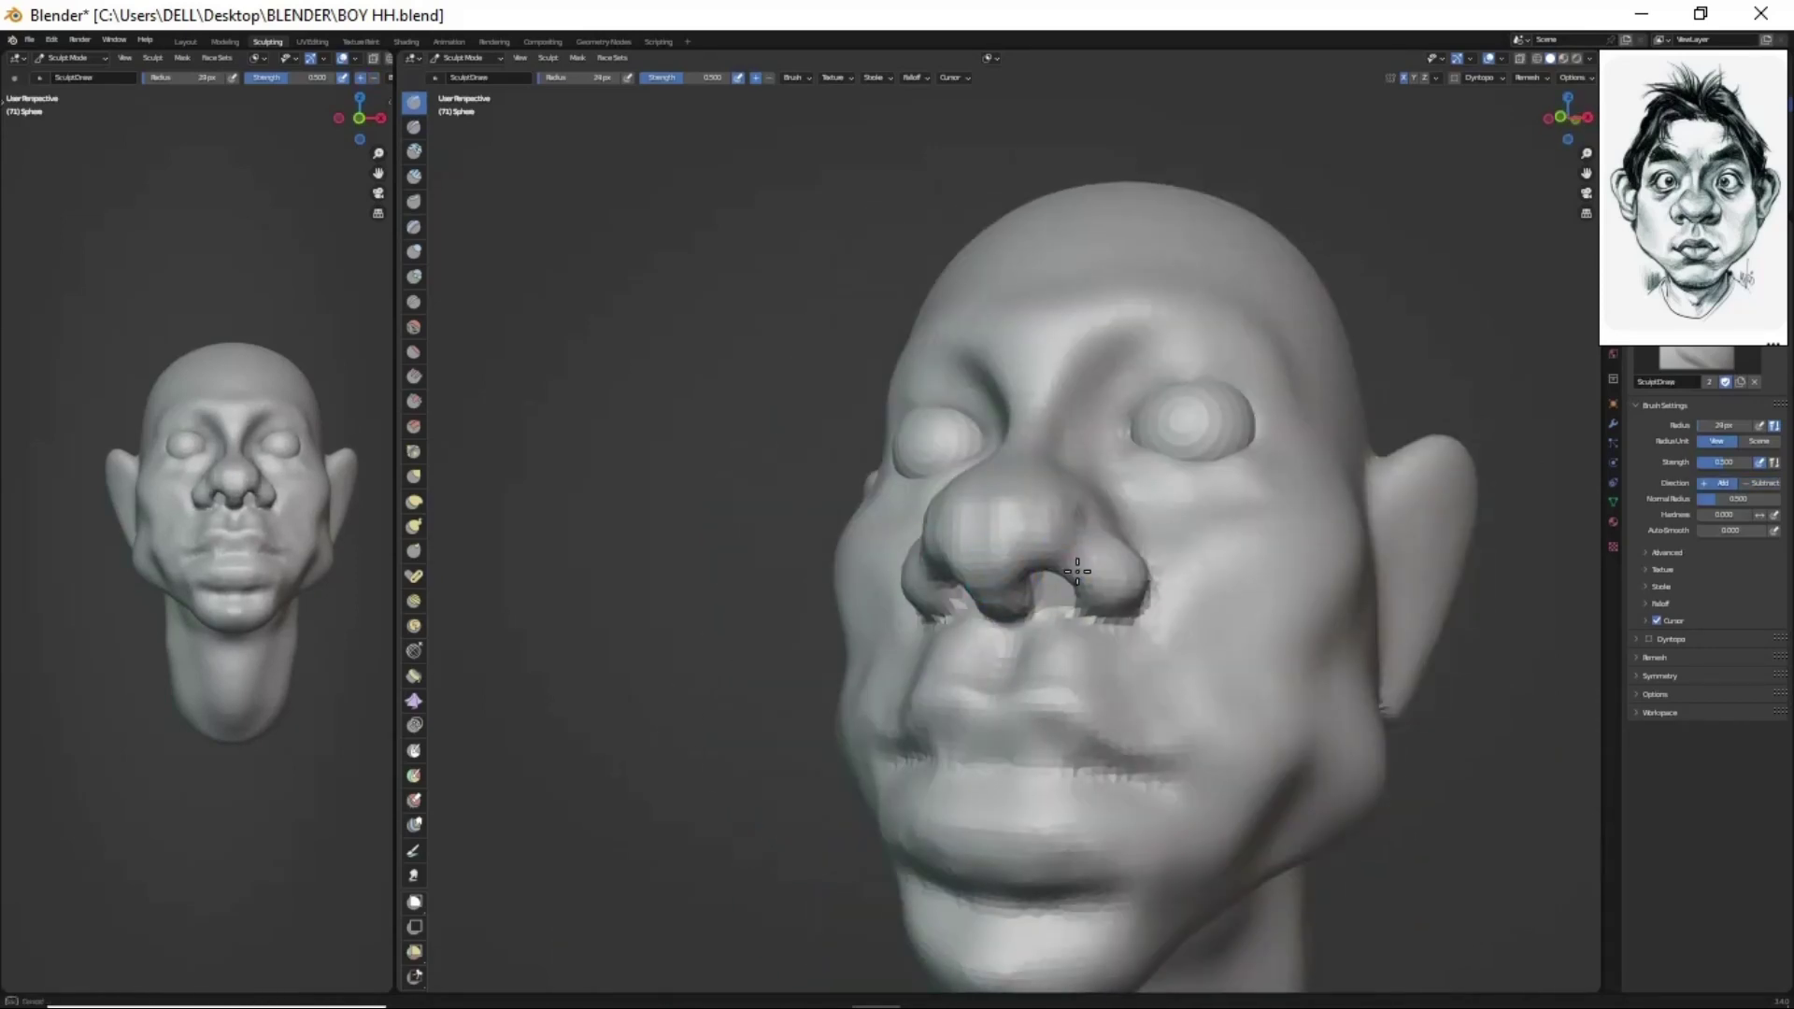
- Reshape the front of the face and jaw with Grab, SculptDraw and Clay Strips
{"action": "scroll", "coordinate": [1075, 654], "scroll_direction": "down", "scroll_amount": 2}
{"action": "mouse_move", "coordinate": [1073, 701]}
{"action": "middle_mouse_down"}
{"action": "mouse_move", "coordinate": [1049, 621]}
{"action": "mouse_move", "coordinate": [1077, 700]}
{"action": "middle_mouse_up"}
{"action": "key", "text": "g"}
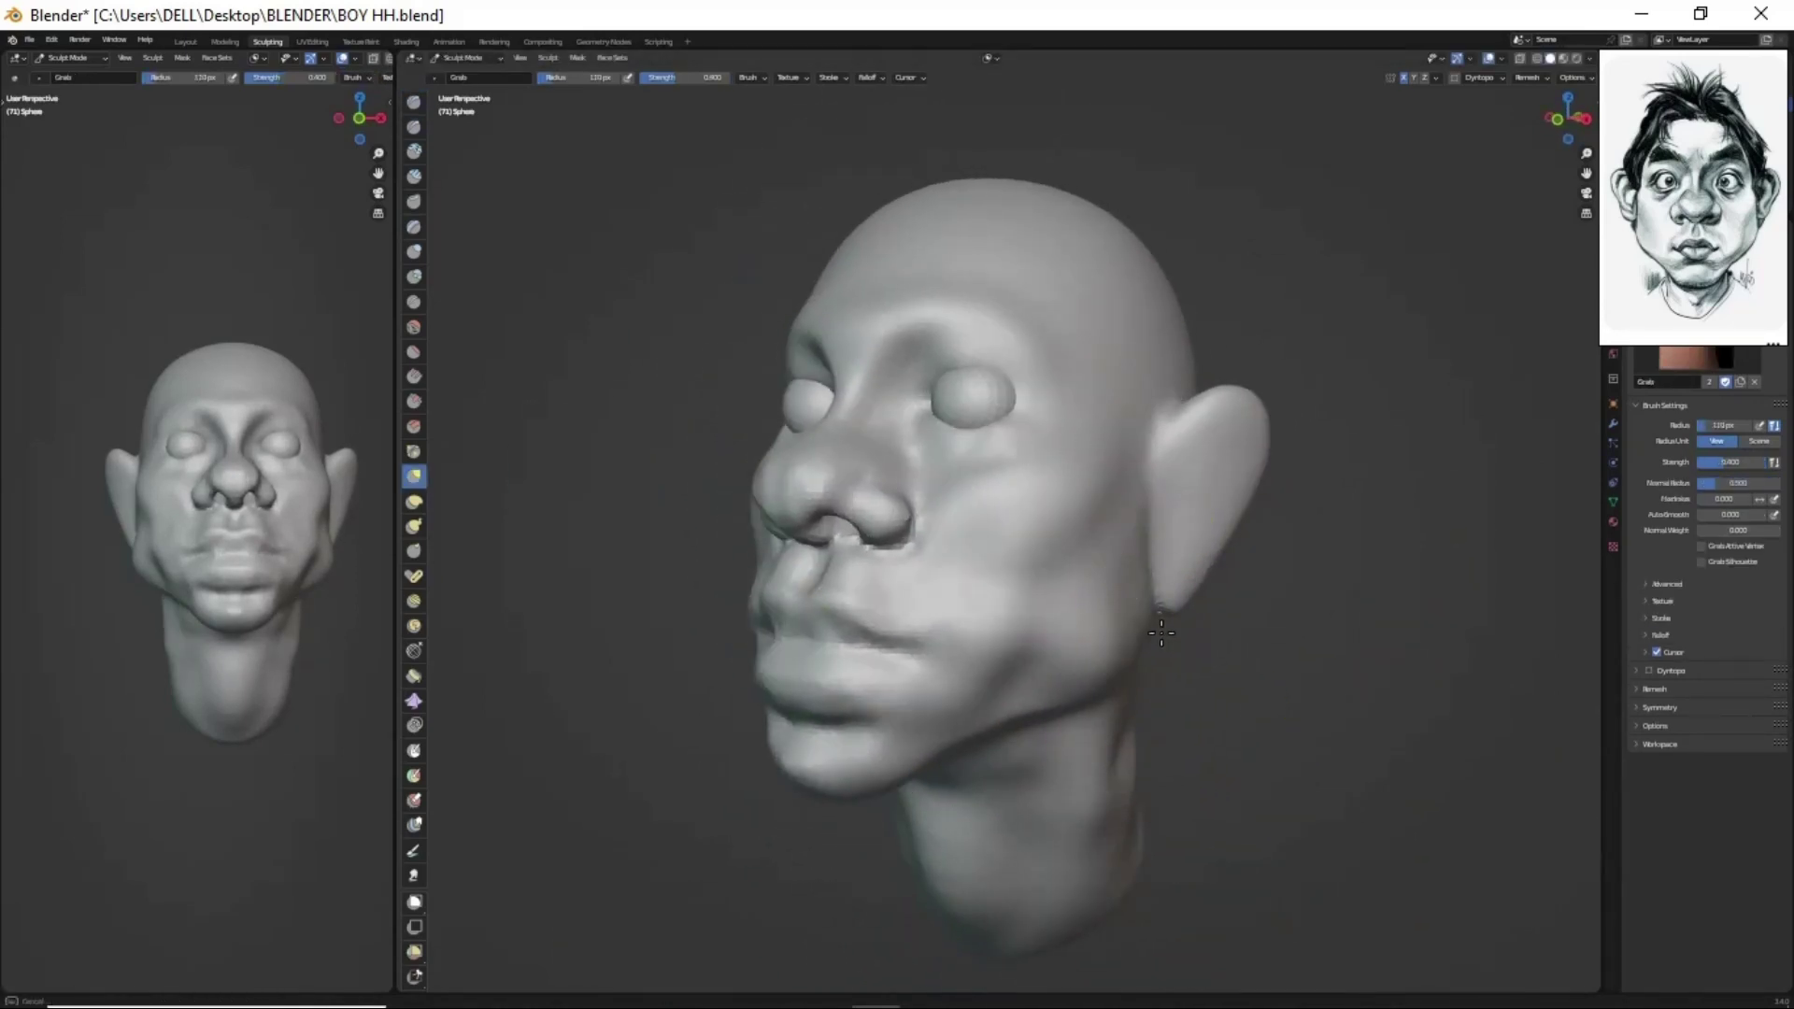
{"action": "mouse_move", "coordinate": [1162, 634]}
{"action": "middle_mouse_down"}
{"action": "mouse_move", "coordinate": [1000, 720]}
{"action": "mouse_move", "coordinate": [1028, 692]}
{"action": "mouse_move", "coordinate": [981, 609]}
{"action": "mouse_move", "coordinate": [1033, 696]}
{"action": "mouse_move", "coordinate": [1181, 412]}
{"action": "mouse_move", "coordinate": [1141, 460]}
{"action": "mouse_move", "coordinate": [1222, 412]}
{"action": "mouse_move", "coordinate": [1160, 393]}
{"action": "middle_mouse_up"}
{"action": "key", "text": "x"}
{"action": "key", "text": "g"}
{"action": "key", "text": "c"}
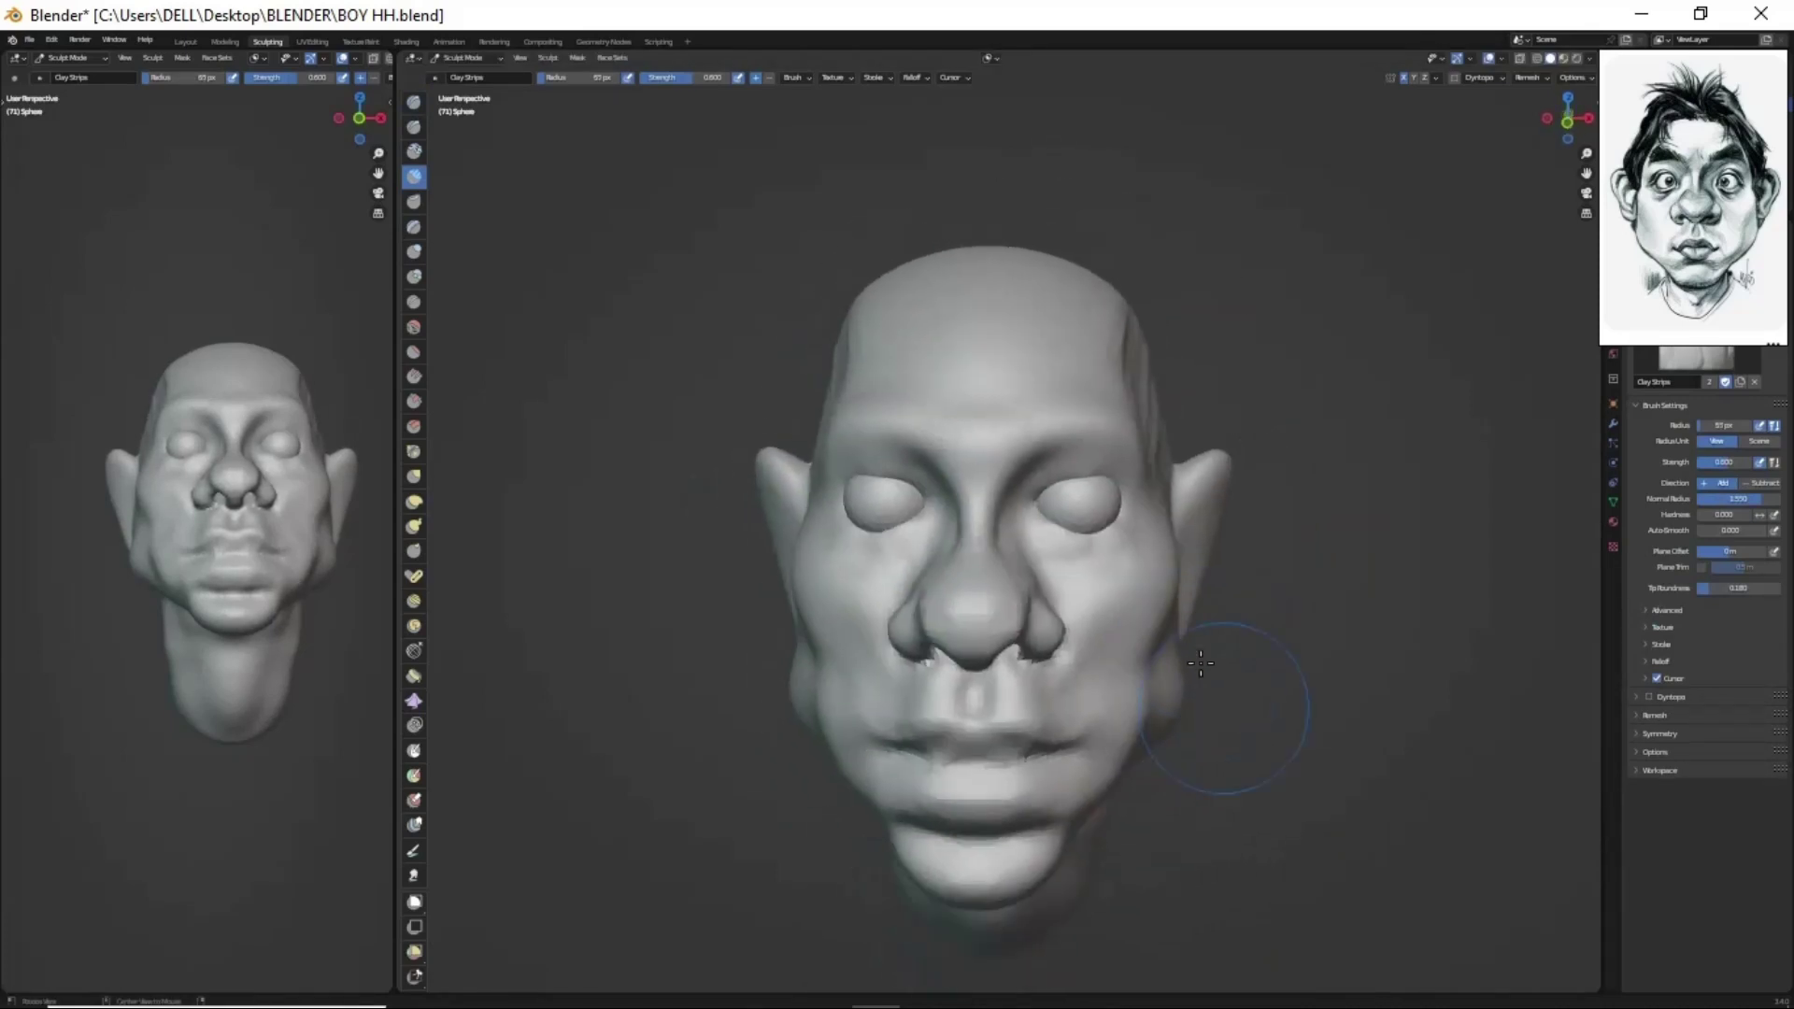
- Shape the neck under the chin, then turn the head to a left profile for the ear
{"action": "mouse_move", "coordinate": [1201, 664]}
{"action": "middle_mouse_down"}
{"action": "mouse_move", "coordinate": [1034, 681]}
{"action": "mouse_move", "coordinate": [769, 978]}
{"action": "mouse_move", "coordinate": [921, 761]}
{"action": "mouse_move", "coordinate": [941, 654]}
{"action": "mouse_move", "coordinate": [945, 785]}
{"action": "mouse_move", "coordinate": [999, 613]}
{"action": "middle_mouse_up"}
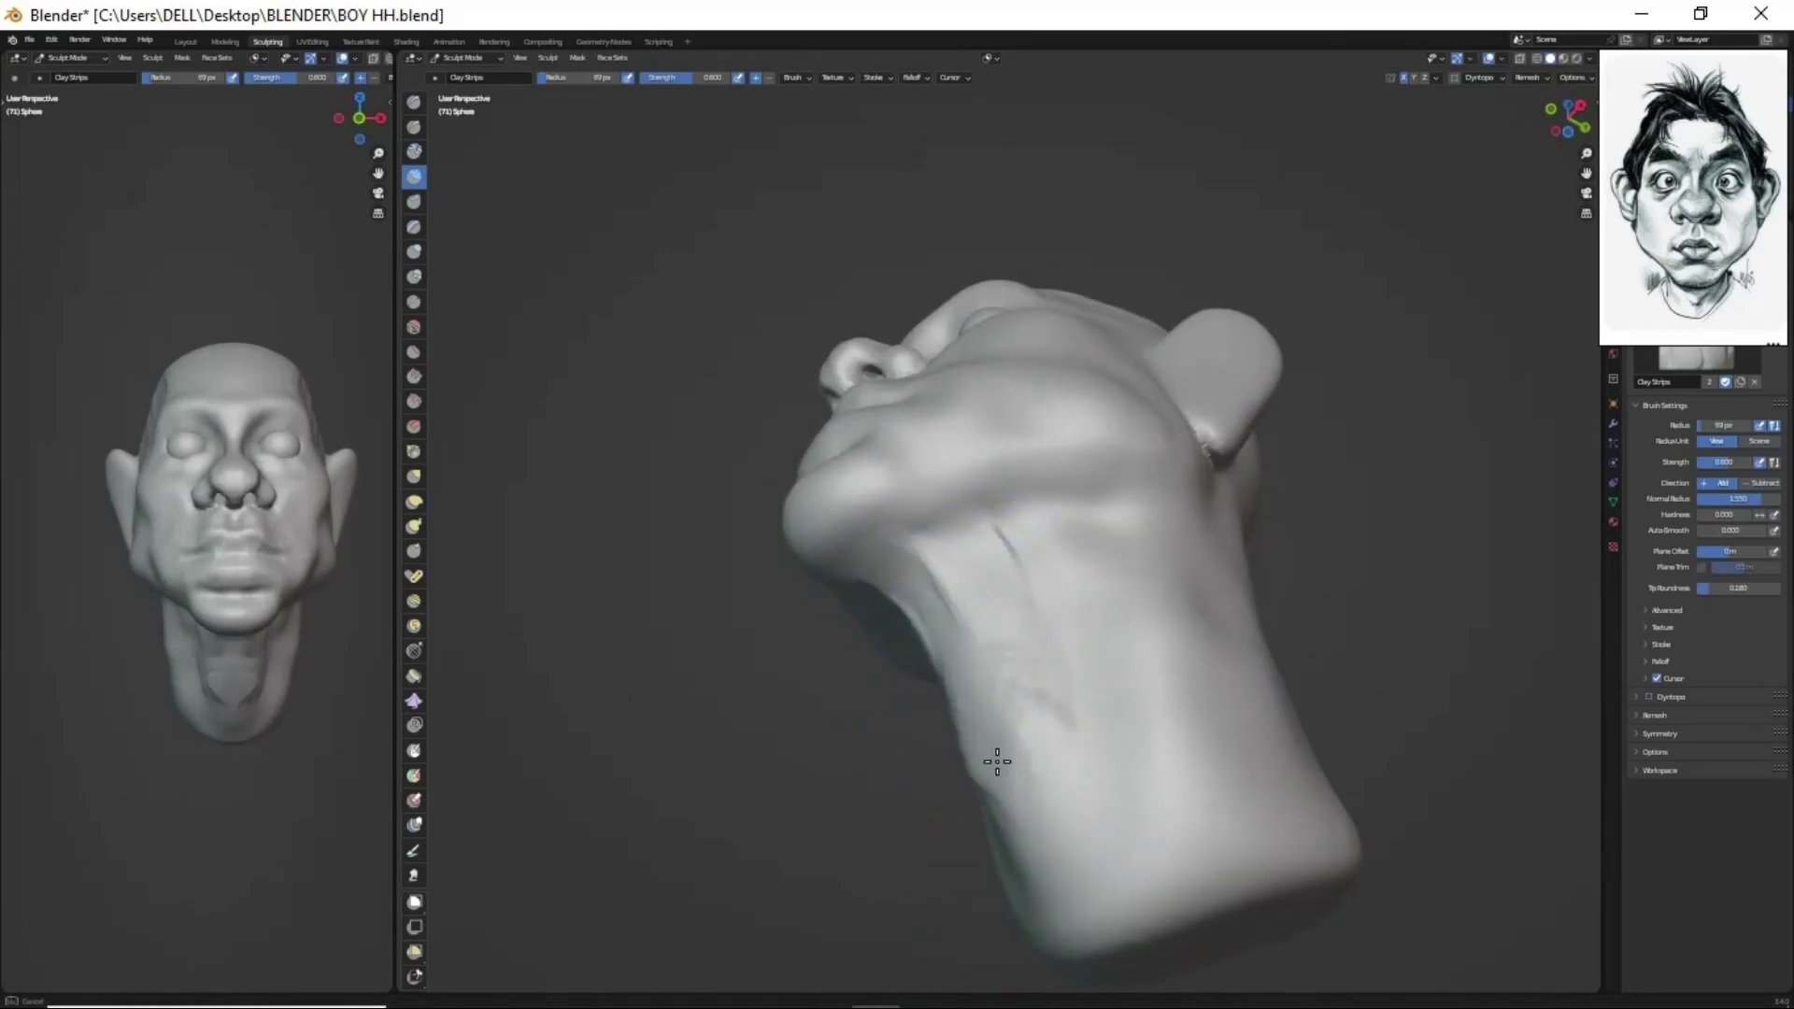
{"action": "mouse_move", "coordinate": [998, 762]}
{"action": "middle_mouse_down"}
{"action": "mouse_move", "coordinate": [982, 613]}
{"action": "mouse_move", "coordinate": [1001, 320]}
{"action": "mouse_move", "coordinate": [925, 231]}
{"action": "middle_mouse_up"}
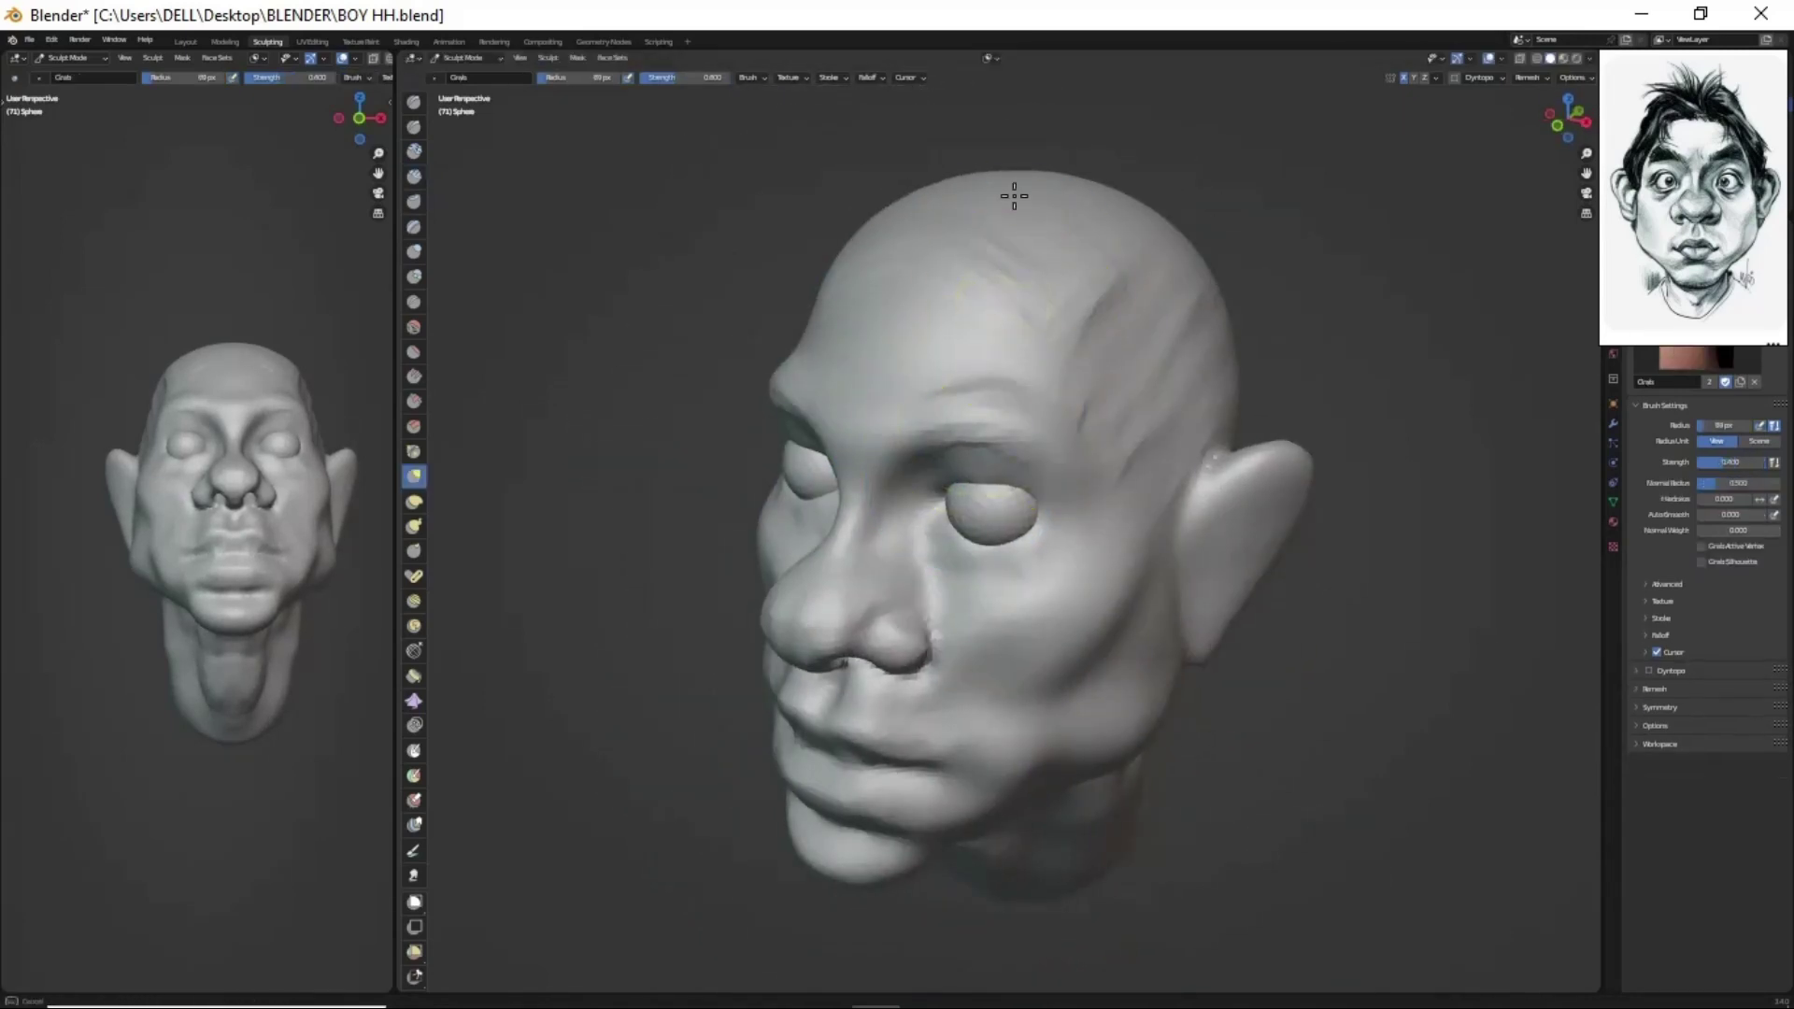
{"action": "middle_click_drag", "start_coordinate": [1015, 196], "coordinate": [1043, 350]}
{"action": "mouse_move", "coordinate": [1103, 589]}
{"action": "middle_mouse_down"}
{"action": "mouse_move", "coordinate": [950, 689]}
{"action": "mouse_move", "coordinate": [859, 704]}
{"action": "mouse_move", "coordinate": [981, 801]}
{"action": "mouse_move", "coordinate": [1089, 648]}
{"action": "mouse_move", "coordinate": [1079, 404]}
{"action": "mouse_move", "coordinate": [1034, 581]}
{"action": "mouse_move", "coordinate": [935, 598]}
{"action": "mouse_move", "coordinate": [853, 561]}
{"action": "mouse_move", "coordinate": [1007, 629]}
{"action": "mouse_move", "coordinate": [1016, 376]}
{"action": "middle_mouse_up"}
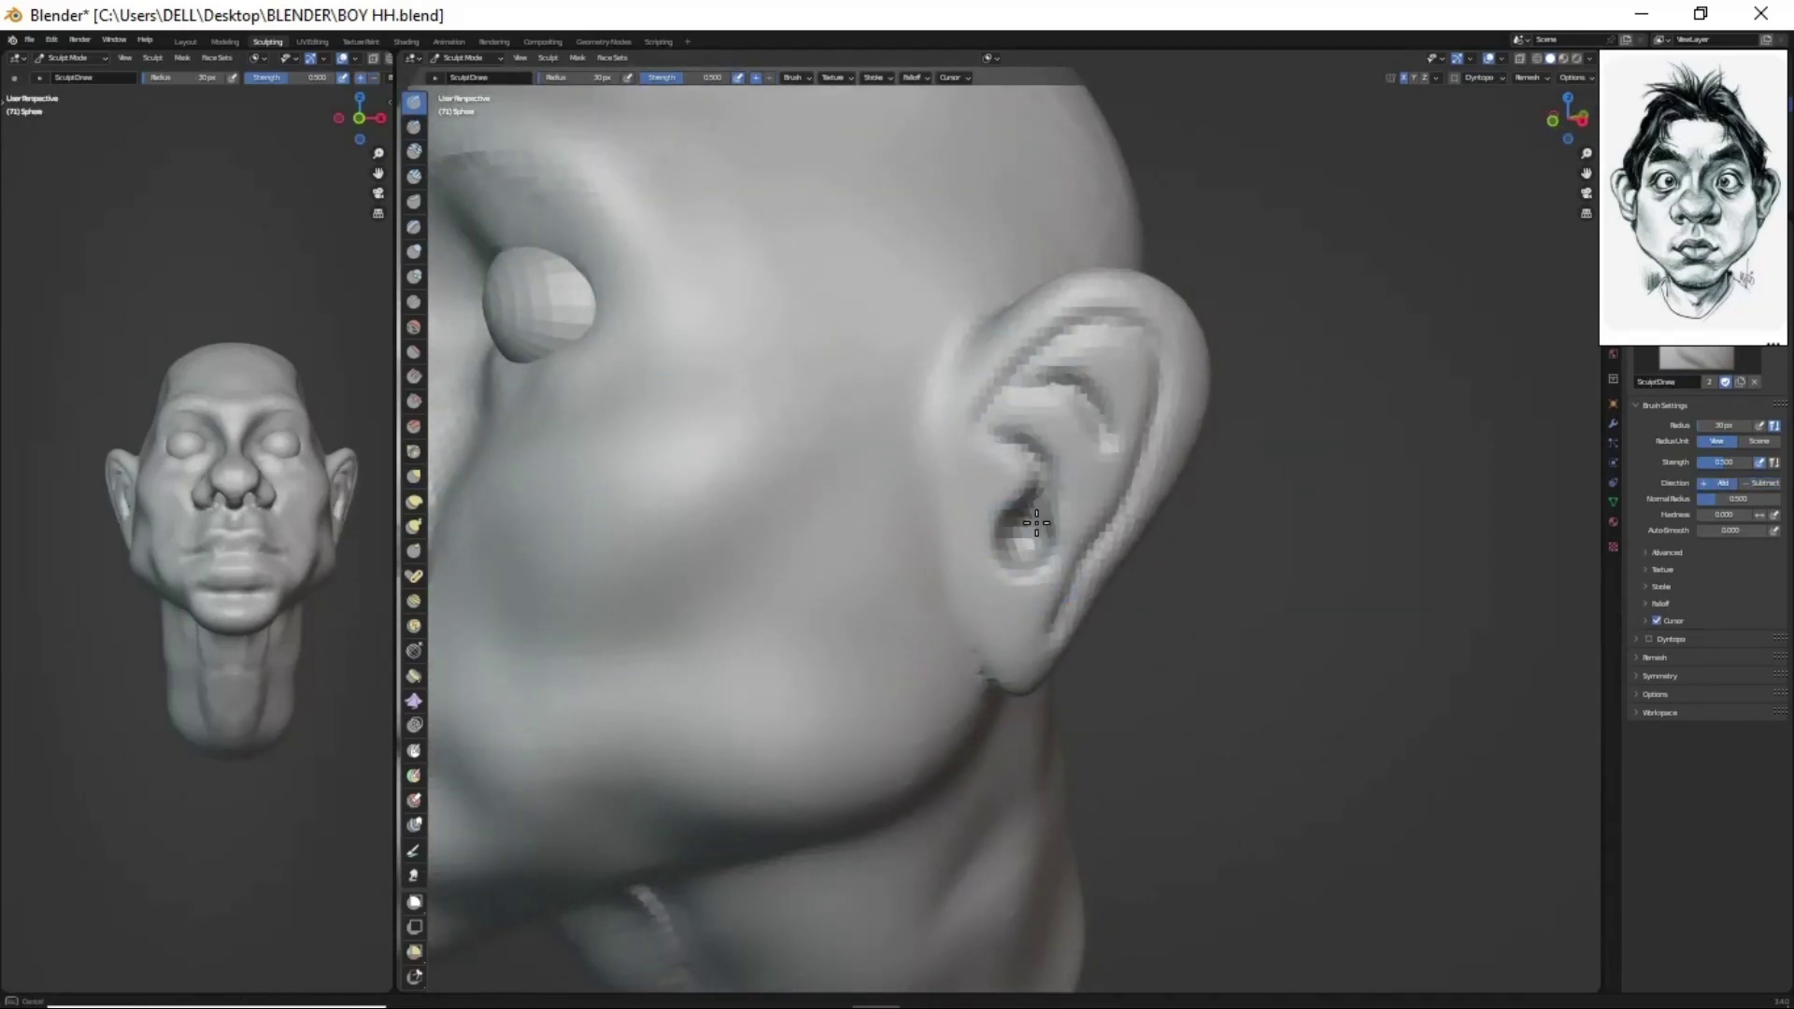
- Sculpt the ear's inner ridges and rim, then orbit toward the front
{"action": "scroll", "coordinate": [1051, 457], "scroll_direction": "down", "scroll_amount": 4}
{"action": "scroll", "coordinate": [1022, 533], "scroll_direction": "up", "scroll_amount": 4}
{"action": "scroll", "coordinate": [1009, 607], "scroll_direction": "down", "scroll_amount": 4}
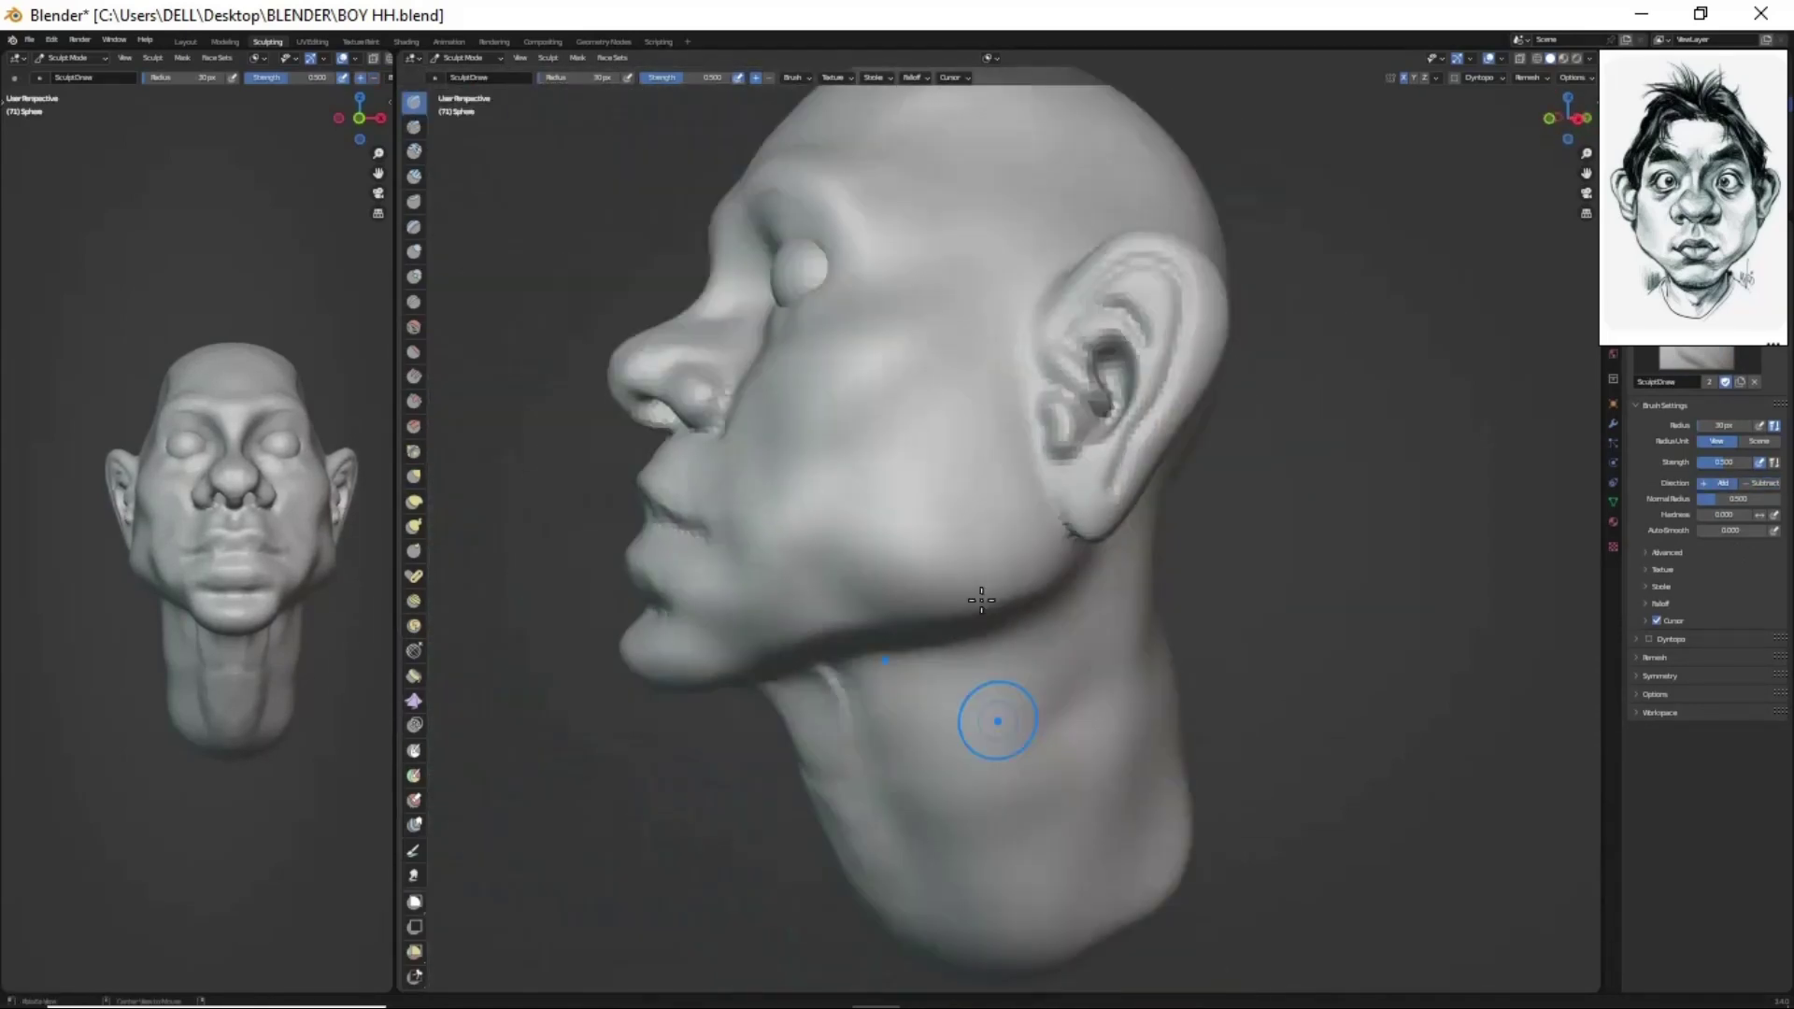
{"action": "scroll", "coordinate": [994, 720], "scroll_direction": "up", "scroll_amount": 4}
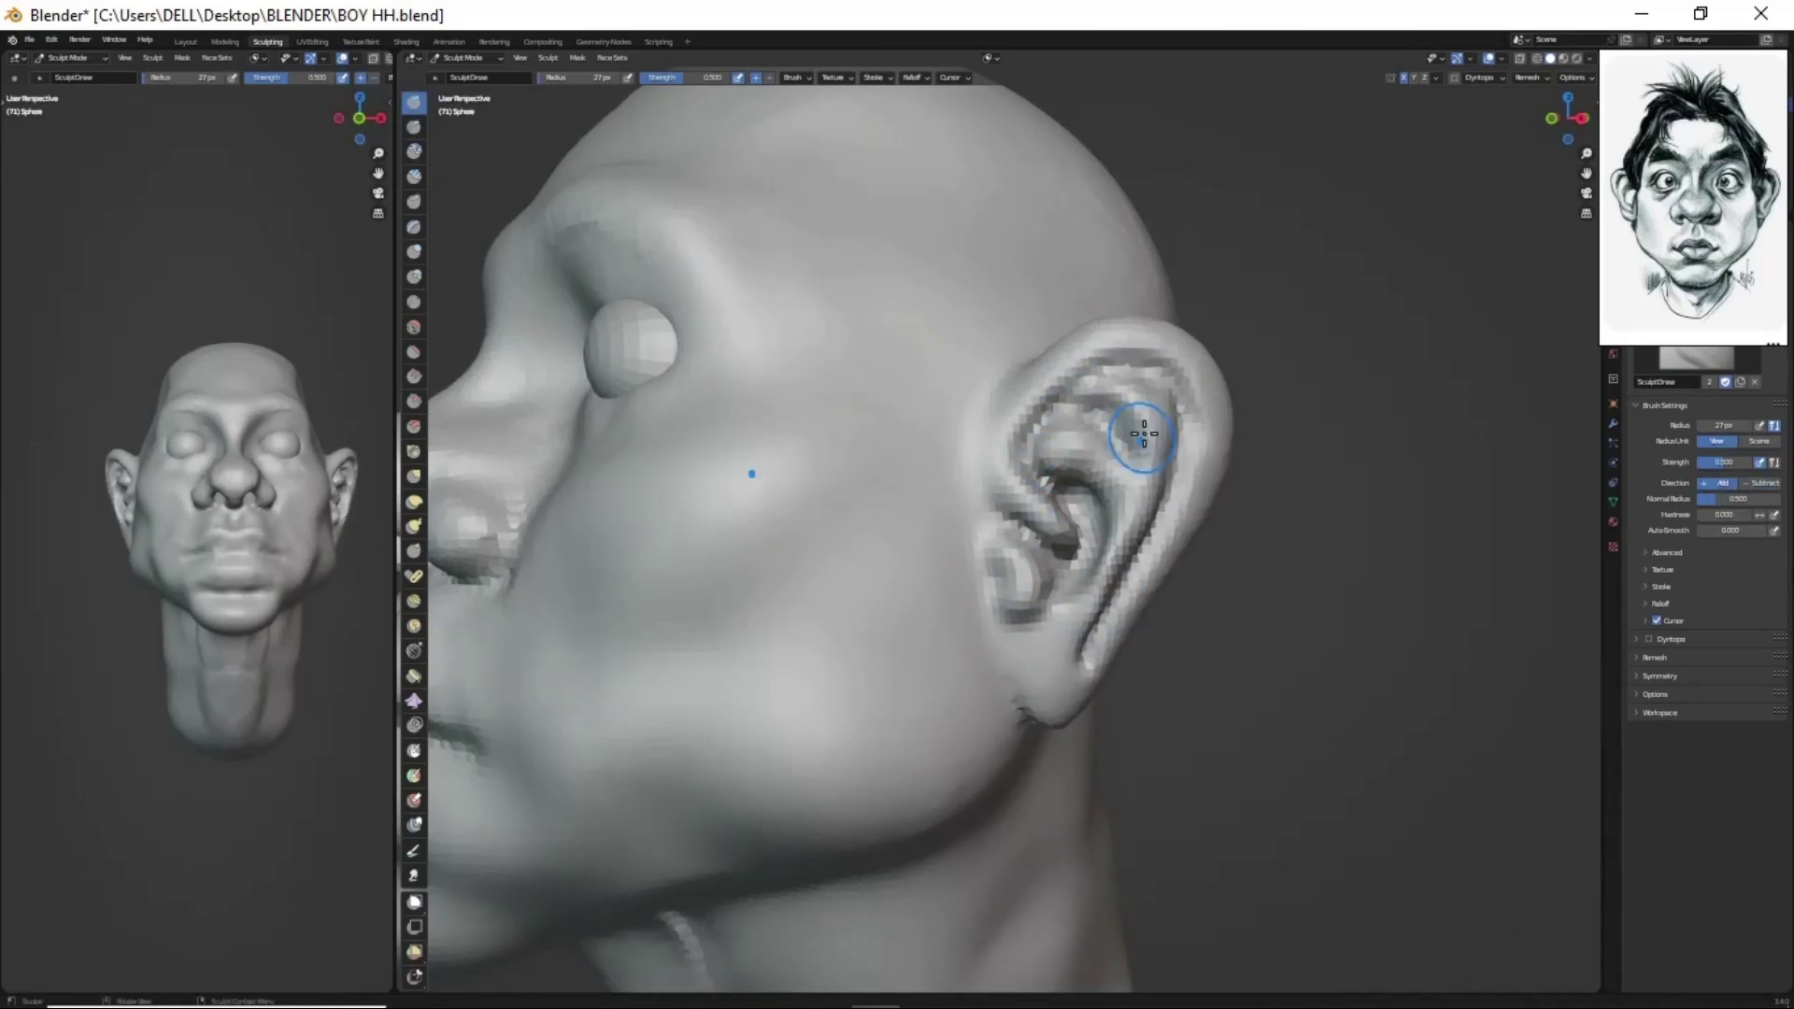
{"action": "middle_click_drag", "start_coordinate": [1144, 434], "coordinate": [1088, 551]}
- Build up clay strips under the eyes to deepen the creases and define the lower eyelids
{"action": "key", "text": "g"}
{"action": "middle_click_drag", "start_coordinate": [1158, 500], "coordinate": [1154, 617]}
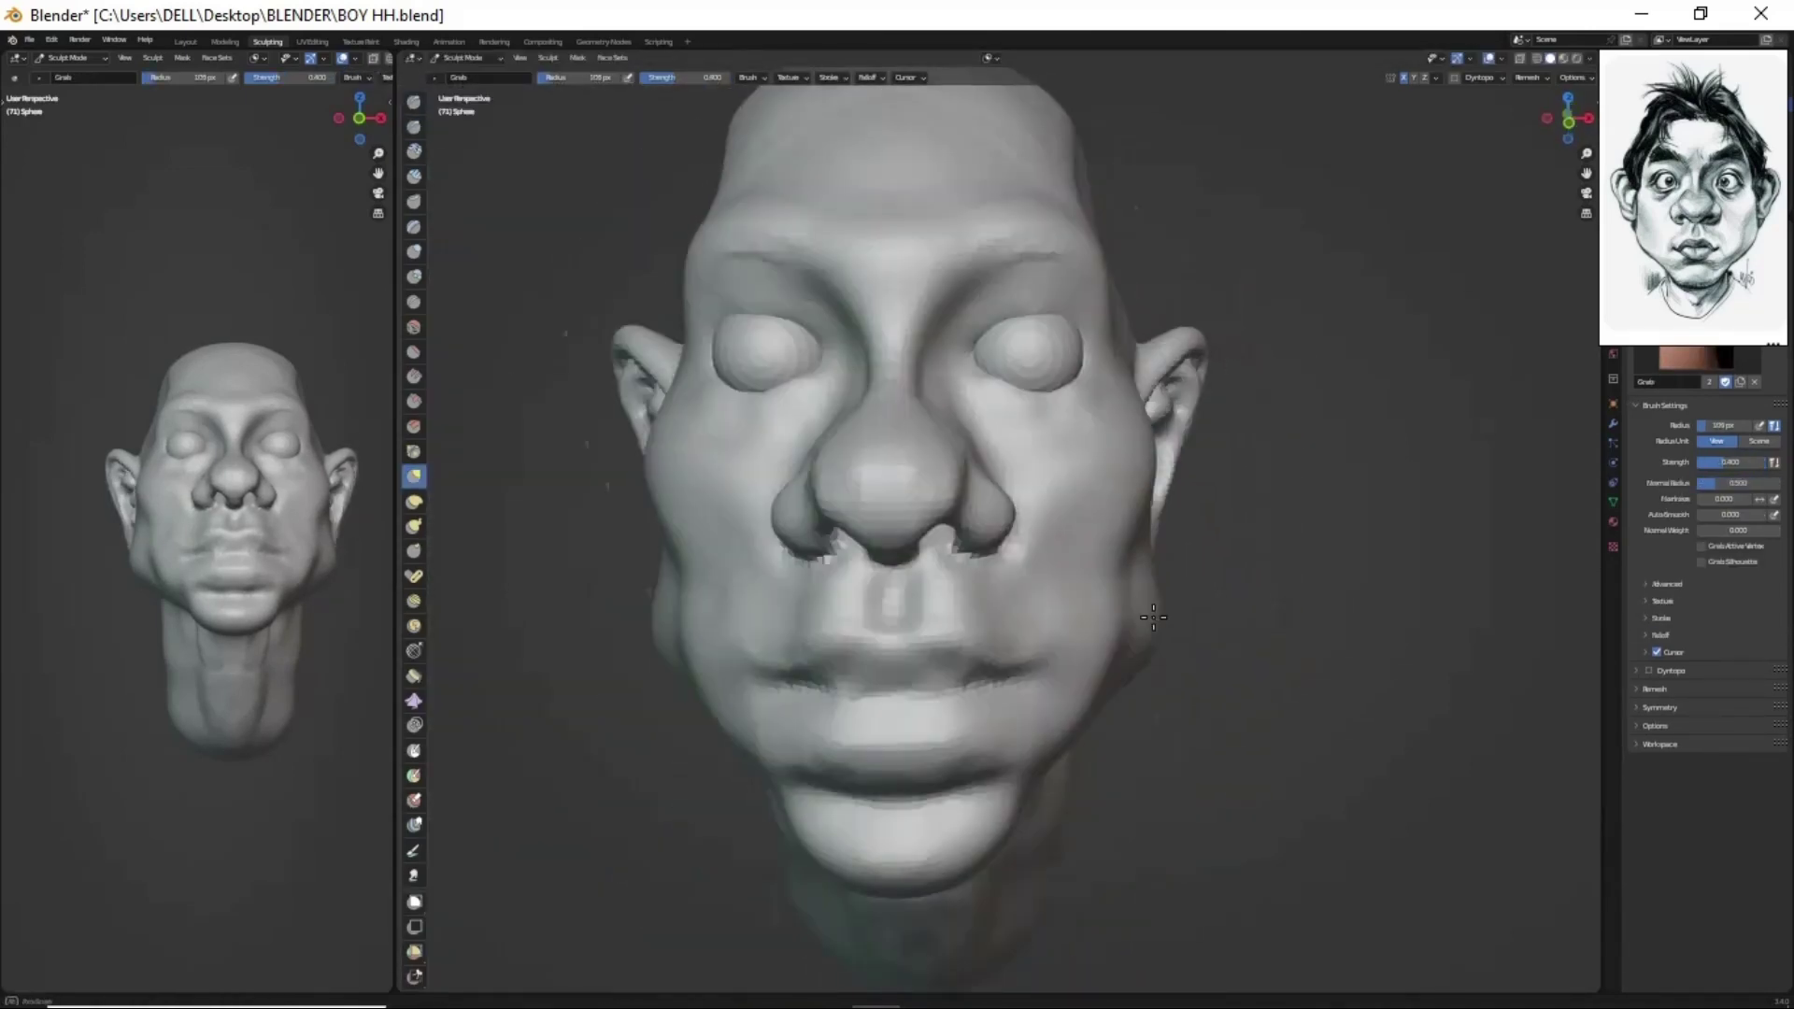
{"action": "scroll", "coordinate": [1153, 617], "scroll_direction": "up", "scroll_amount": 3}
{"action": "key", "text": "shift+c"}
{"action": "scroll", "coordinate": [1061, 513], "scroll_direction": "up", "scroll_amount": 3}
{"action": "scroll", "coordinate": [1066, 387], "scroll_direction": "up", "scroll_amount": 2}
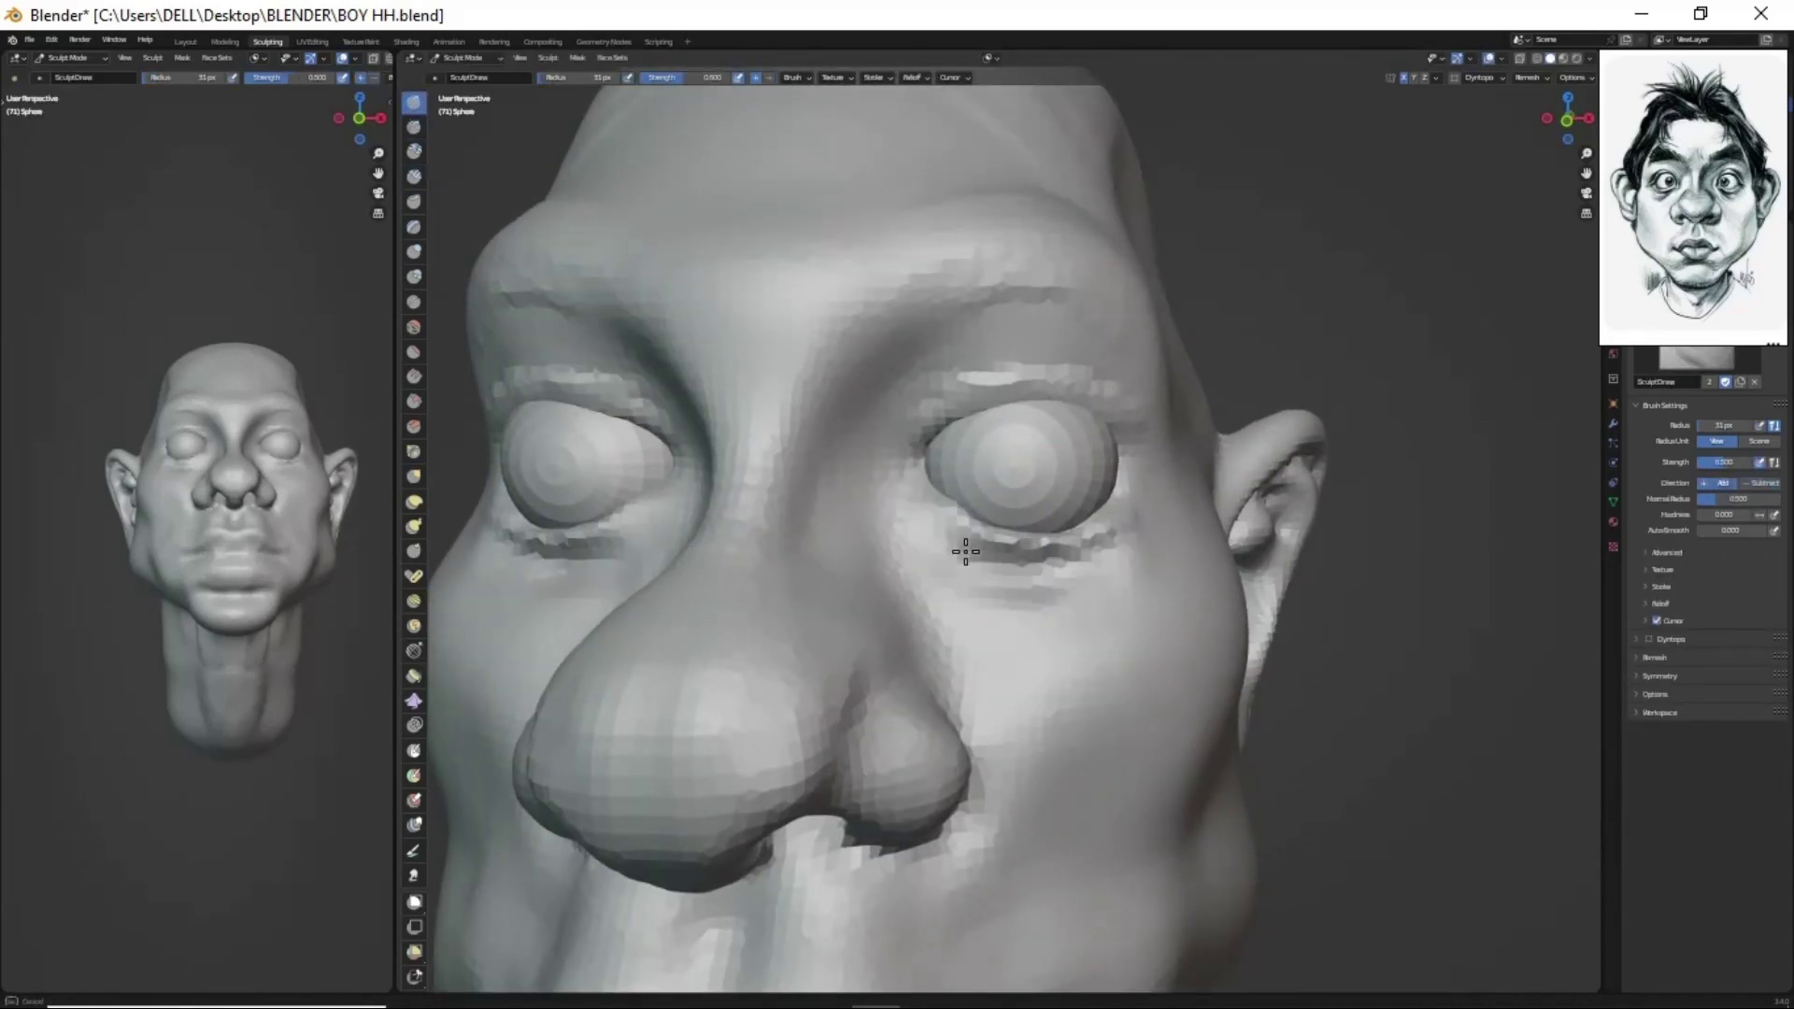
{"action": "left_click_drag", "start_coordinate": [1044, 617], "coordinate": [997, 604]}
{"action": "left_click_drag", "start_coordinate": [1119, 525], "coordinate": [1103, 528]}
{"action": "scroll", "coordinate": [1033, 464], "scroll_direction": "down", "scroll_amount": 2}
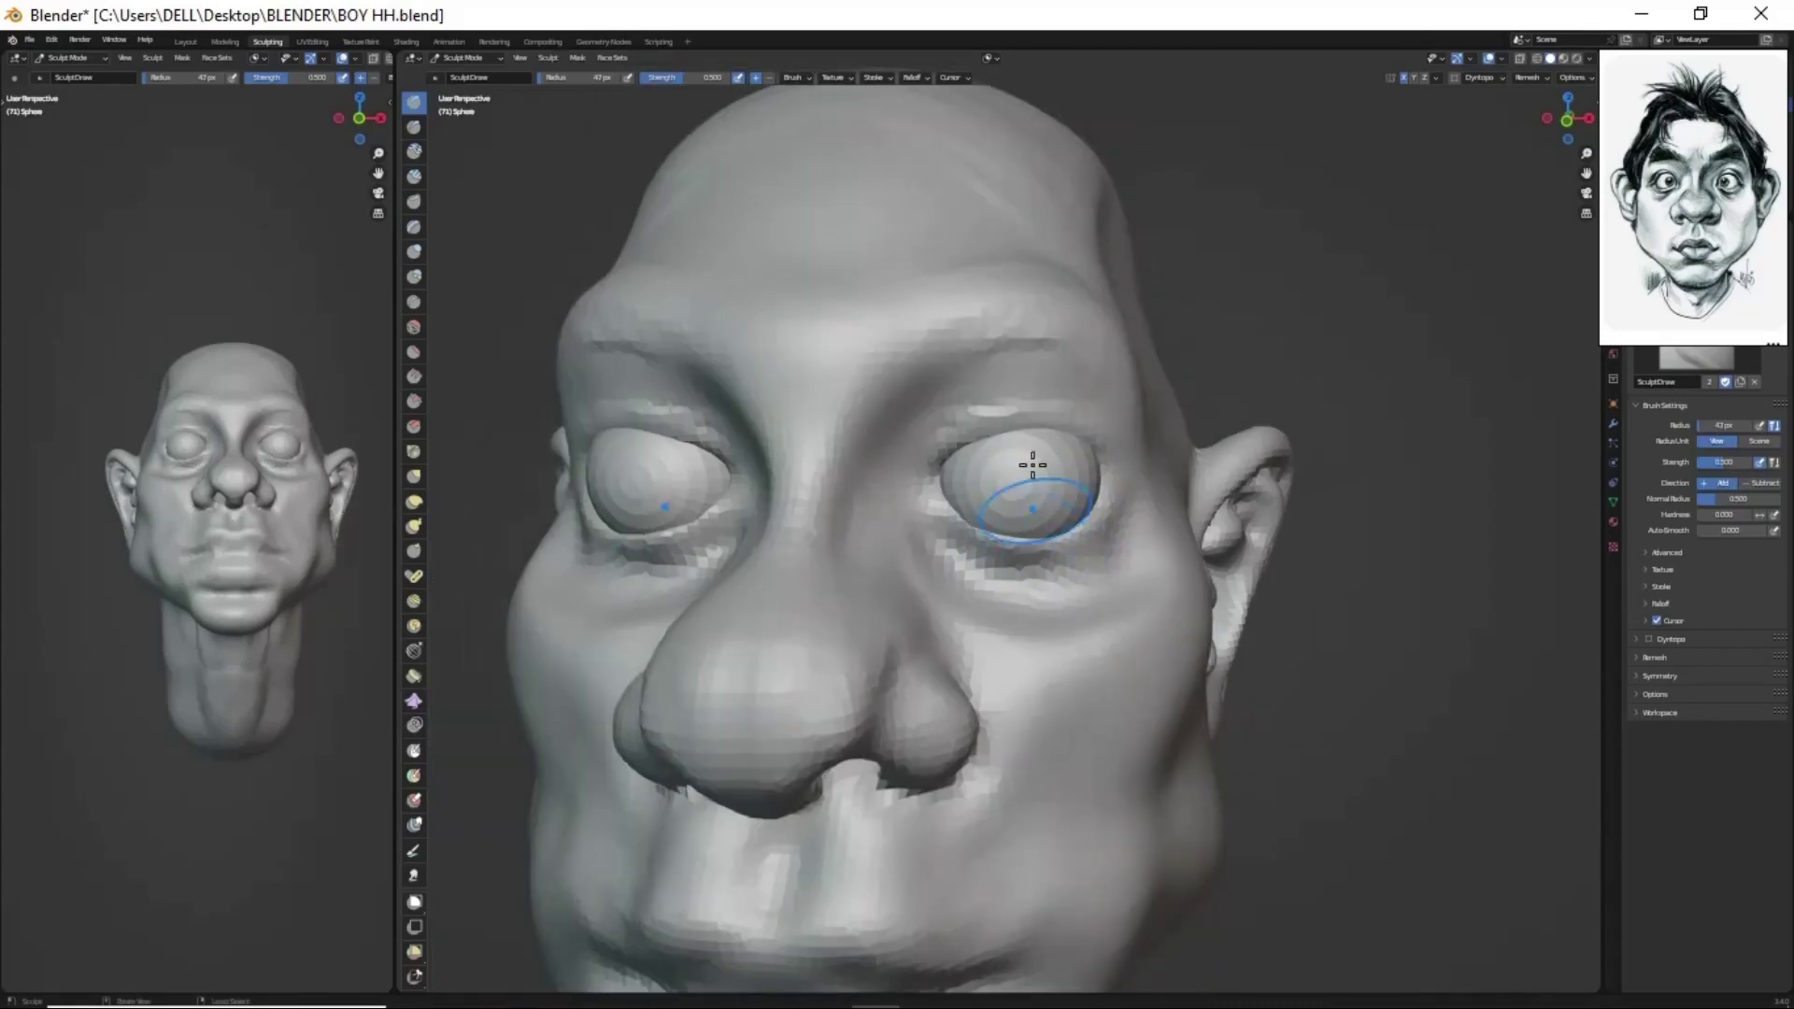
- Raise and grab the surface above the eyes into heavy brow ridges
{"action": "mouse_move", "coordinate": [899, 503]}
{"action": "middle_mouse_down"}
{"action": "mouse_move", "coordinate": [1062, 641]}
{"action": "mouse_move", "coordinate": [1001, 449]}
{"action": "mouse_move", "coordinate": [1113, 433]}
{"action": "mouse_move", "coordinate": [1051, 625]}
{"action": "mouse_move", "coordinate": [1141, 480]}
{"action": "mouse_move", "coordinate": [1041, 401]}
{"action": "mouse_move", "coordinate": [1010, 521]}
{"action": "middle_mouse_up"}
{"action": "middle_click_drag", "start_coordinate": [1149, 445], "coordinate": [1075, 467]}
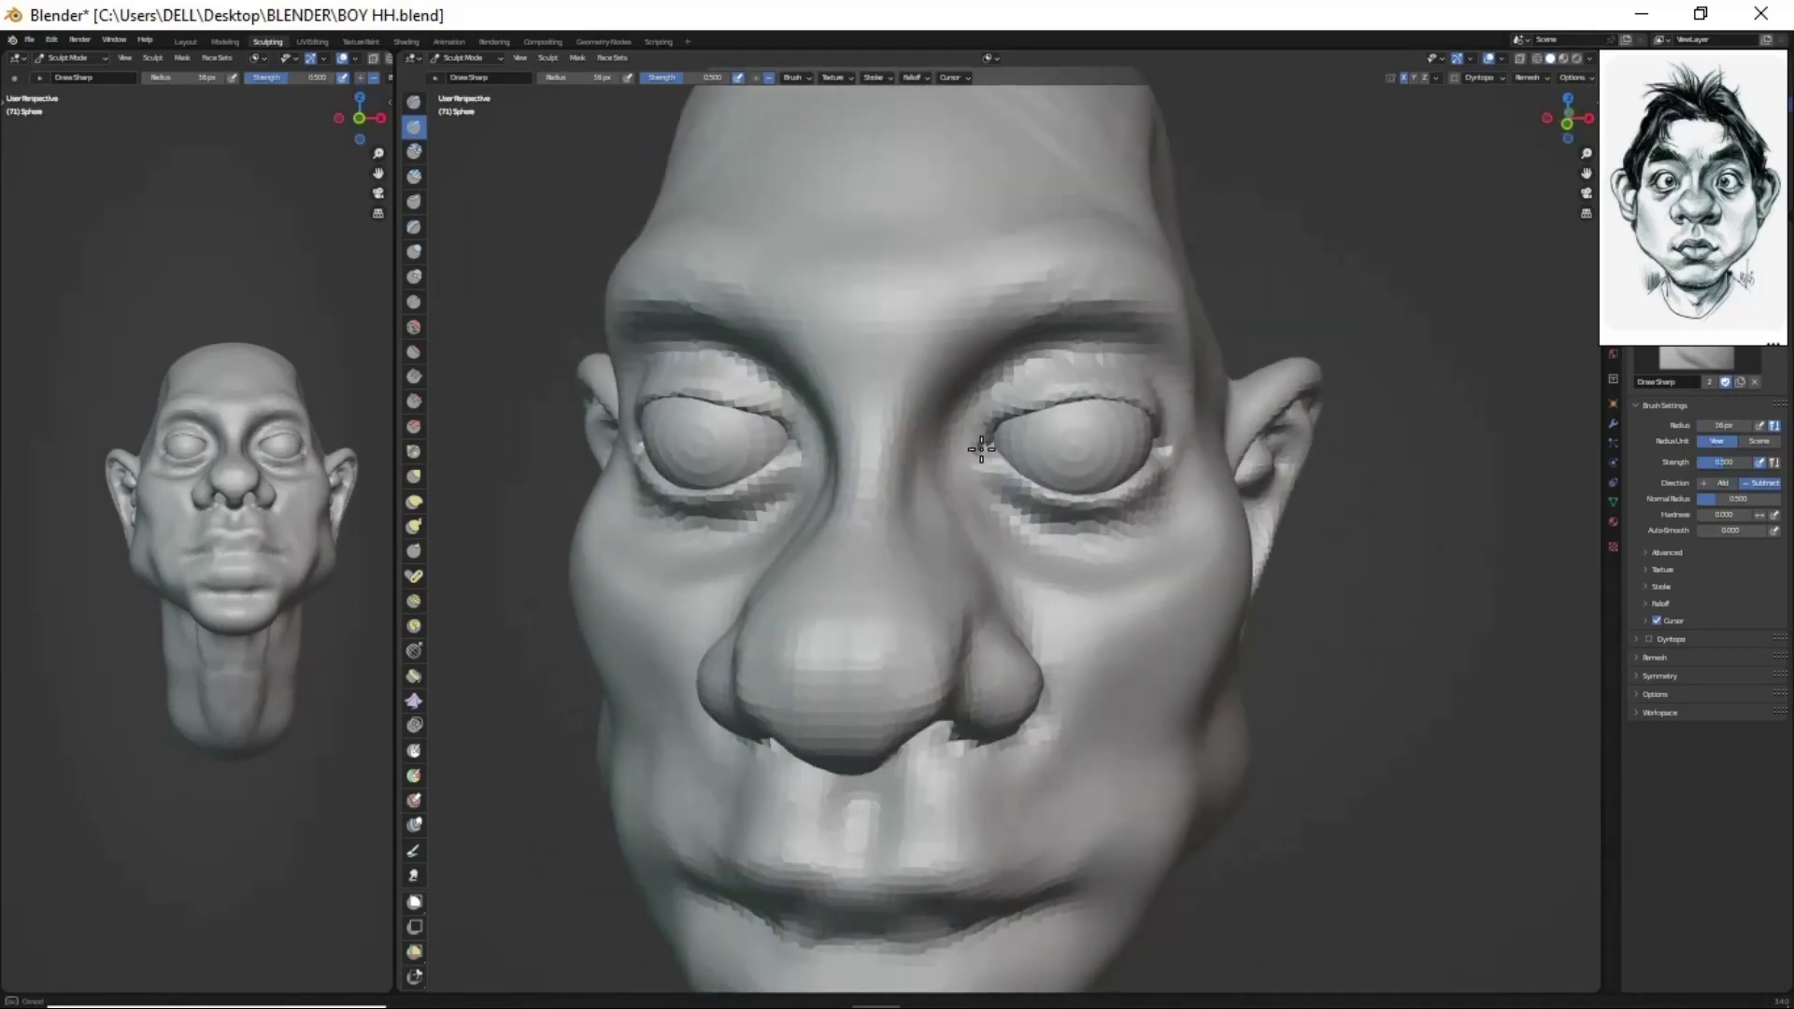
{"action": "scroll", "coordinate": [1075, 467], "scroll_direction": "down", "scroll_amount": 3}
{"action": "key", "text": "x"}
{"action": "mouse_move", "coordinate": [1025, 246]}
{"action": "middle_mouse_down"}
{"action": "mouse_move", "coordinate": [1006, 228]}
{"action": "mouse_move", "coordinate": [1019, 243]}
{"action": "mouse_move", "coordinate": [962, 340]}
{"action": "middle_mouse_up"}
{"action": "scroll", "coordinate": [934, 355], "scroll_direction": "up", "scroll_amount": 2}
{"action": "key", "text": "g"}
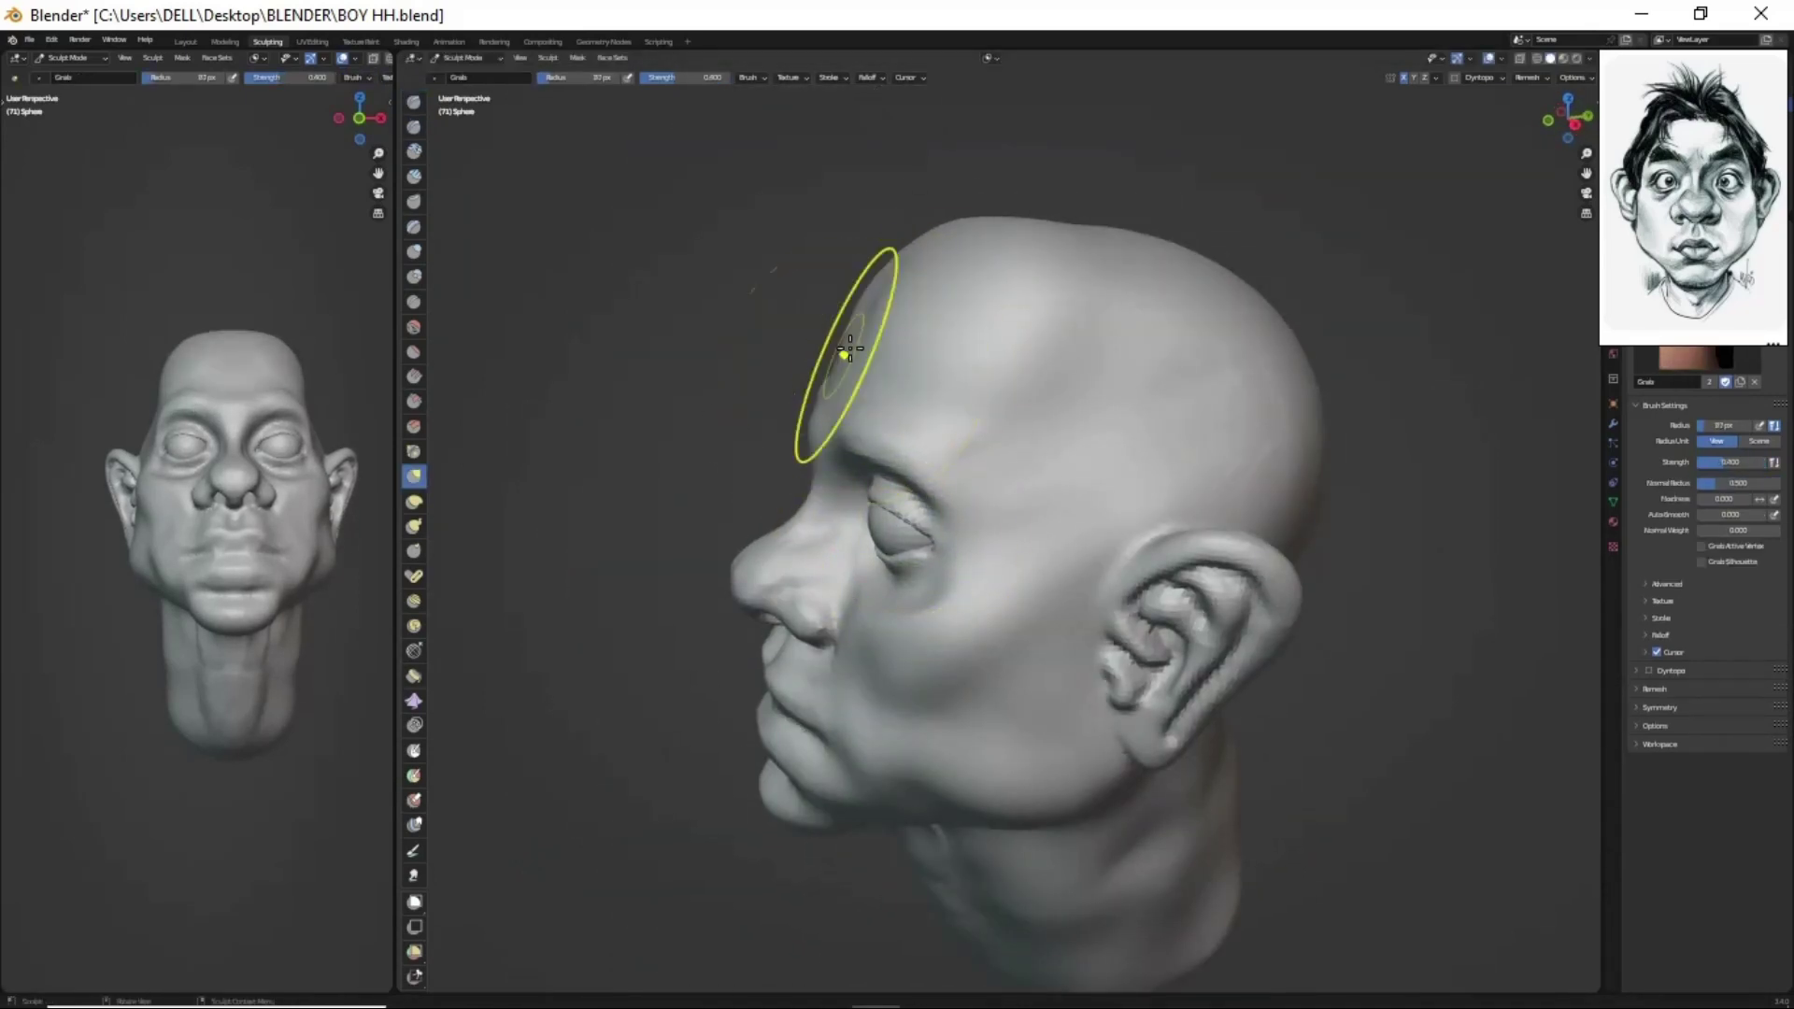
{"action": "mouse_move", "coordinate": [849, 349]}
{"action": "middle_mouse_down"}
{"action": "mouse_move", "coordinate": [919, 367]}
{"action": "mouse_move", "coordinate": [1026, 472]}
{"action": "mouse_move", "coordinate": [1091, 452]}
{"action": "mouse_move", "coordinate": [1082, 401]}
{"action": "mouse_move", "coordinate": [1102, 413]}
{"action": "middle_mouse_up"}
{"action": "scroll", "coordinate": [1027, 472], "scroll_direction": "down", "scroll_amount": 2}
{"action": "scroll", "coordinate": [1082, 401], "scroll_direction": "up", "scroll_amount": 3}
{"action": "scroll", "coordinate": [1121, 593], "scroll_direction": "down", "scroll_amount": 1}
- Grab the lower cheeks outward to widen them
{"action": "mouse_move", "coordinate": [1121, 593]}
{"action": "middle_mouse_down"}
{"action": "mouse_move", "coordinate": [1101, 455]}
{"action": "mouse_move", "coordinate": [1017, 561]}
{"action": "mouse_move", "coordinate": [1038, 620]}
{"action": "middle_mouse_up"}
{"action": "scroll", "coordinate": [1038, 620], "scroll_direction": "up", "scroll_amount": 1}
{"action": "scroll", "coordinate": [1018, 574], "scroll_direction": "up", "scroll_amount": 1}
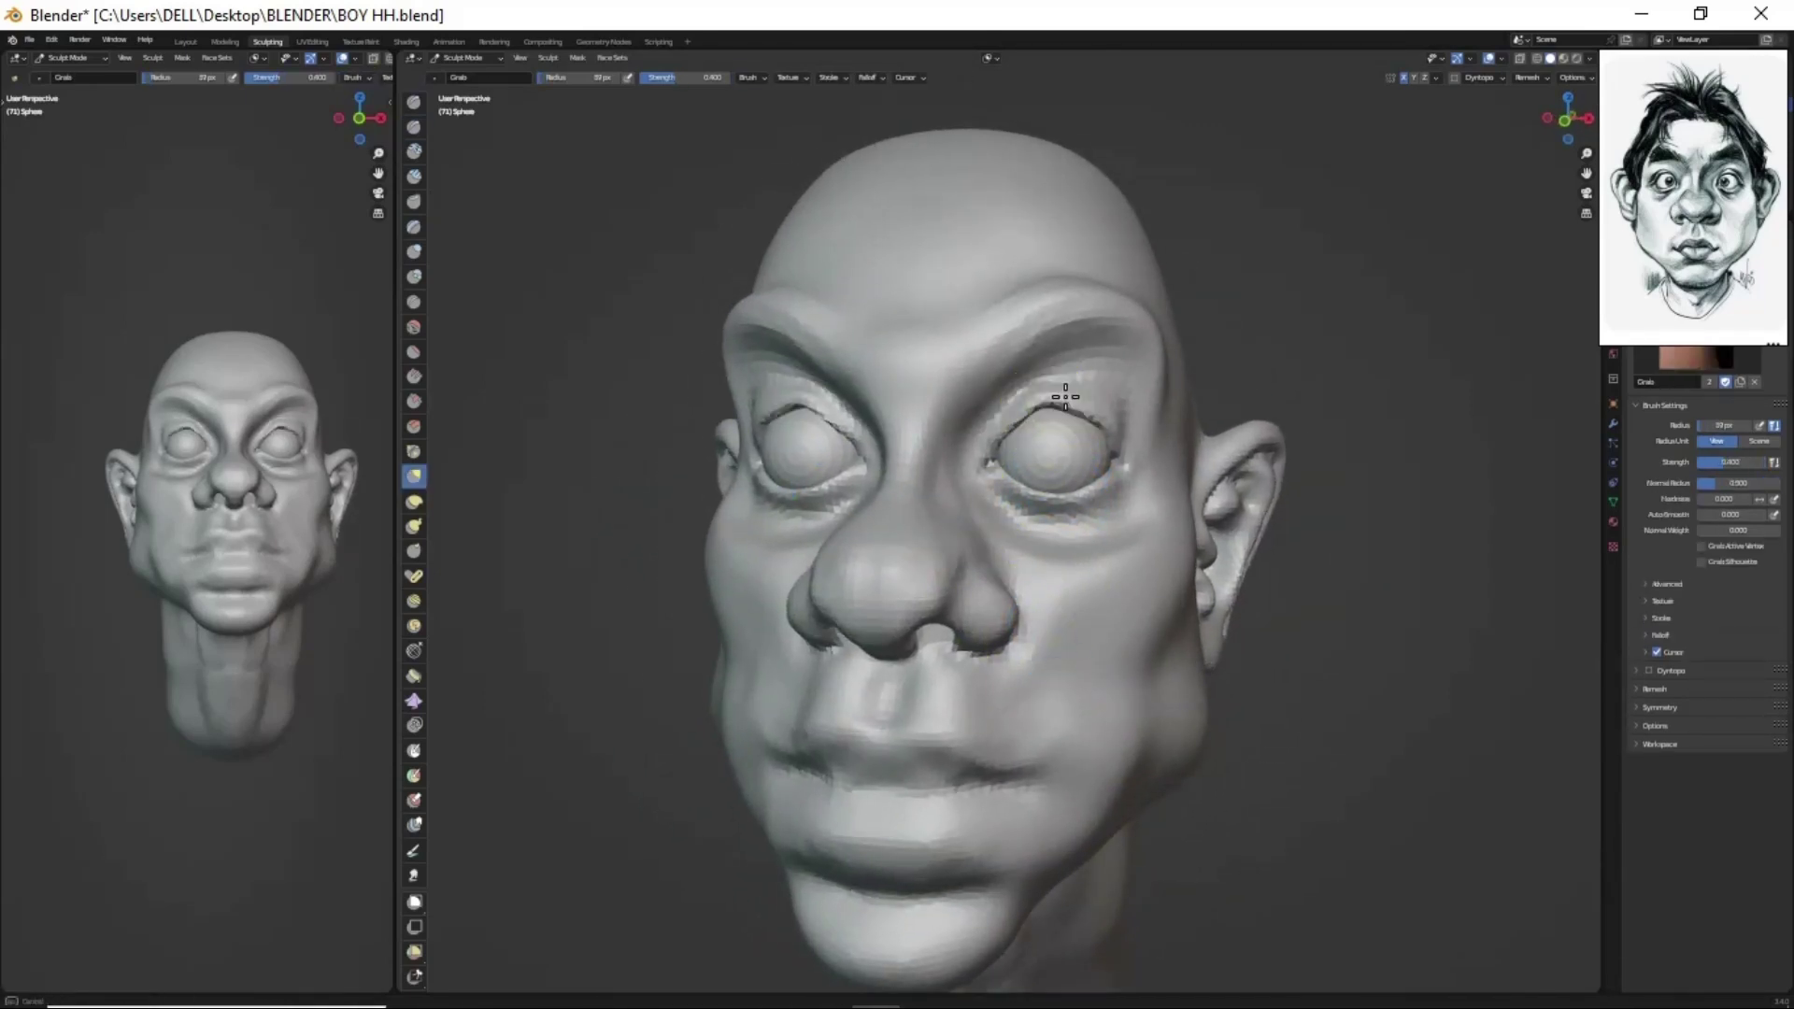
{"action": "mouse_move", "coordinate": [1076, 445]}
{"action": "middle_mouse_down"}
{"action": "mouse_move", "coordinate": [1133, 473]}
{"action": "mouse_move", "coordinate": [1132, 664]}
{"action": "mouse_move", "coordinate": [1029, 580]}
{"action": "mouse_move", "coordinate": [1033, 449]}
{"action": "mouse_move", "coordinate": [1021, 565]}
{"action": "mouse_move", "coordinate": [941, 557]}
{"action": "middle_mouse_up"}
{"action": "scroll", "coordinate": [1029, 580], "scroll_direction": "up", "scroll_amount": 2}
{"action": "scroll", "coordinate": [1021, 566], "scroll_direction": "down", "scroll_amount": 2}
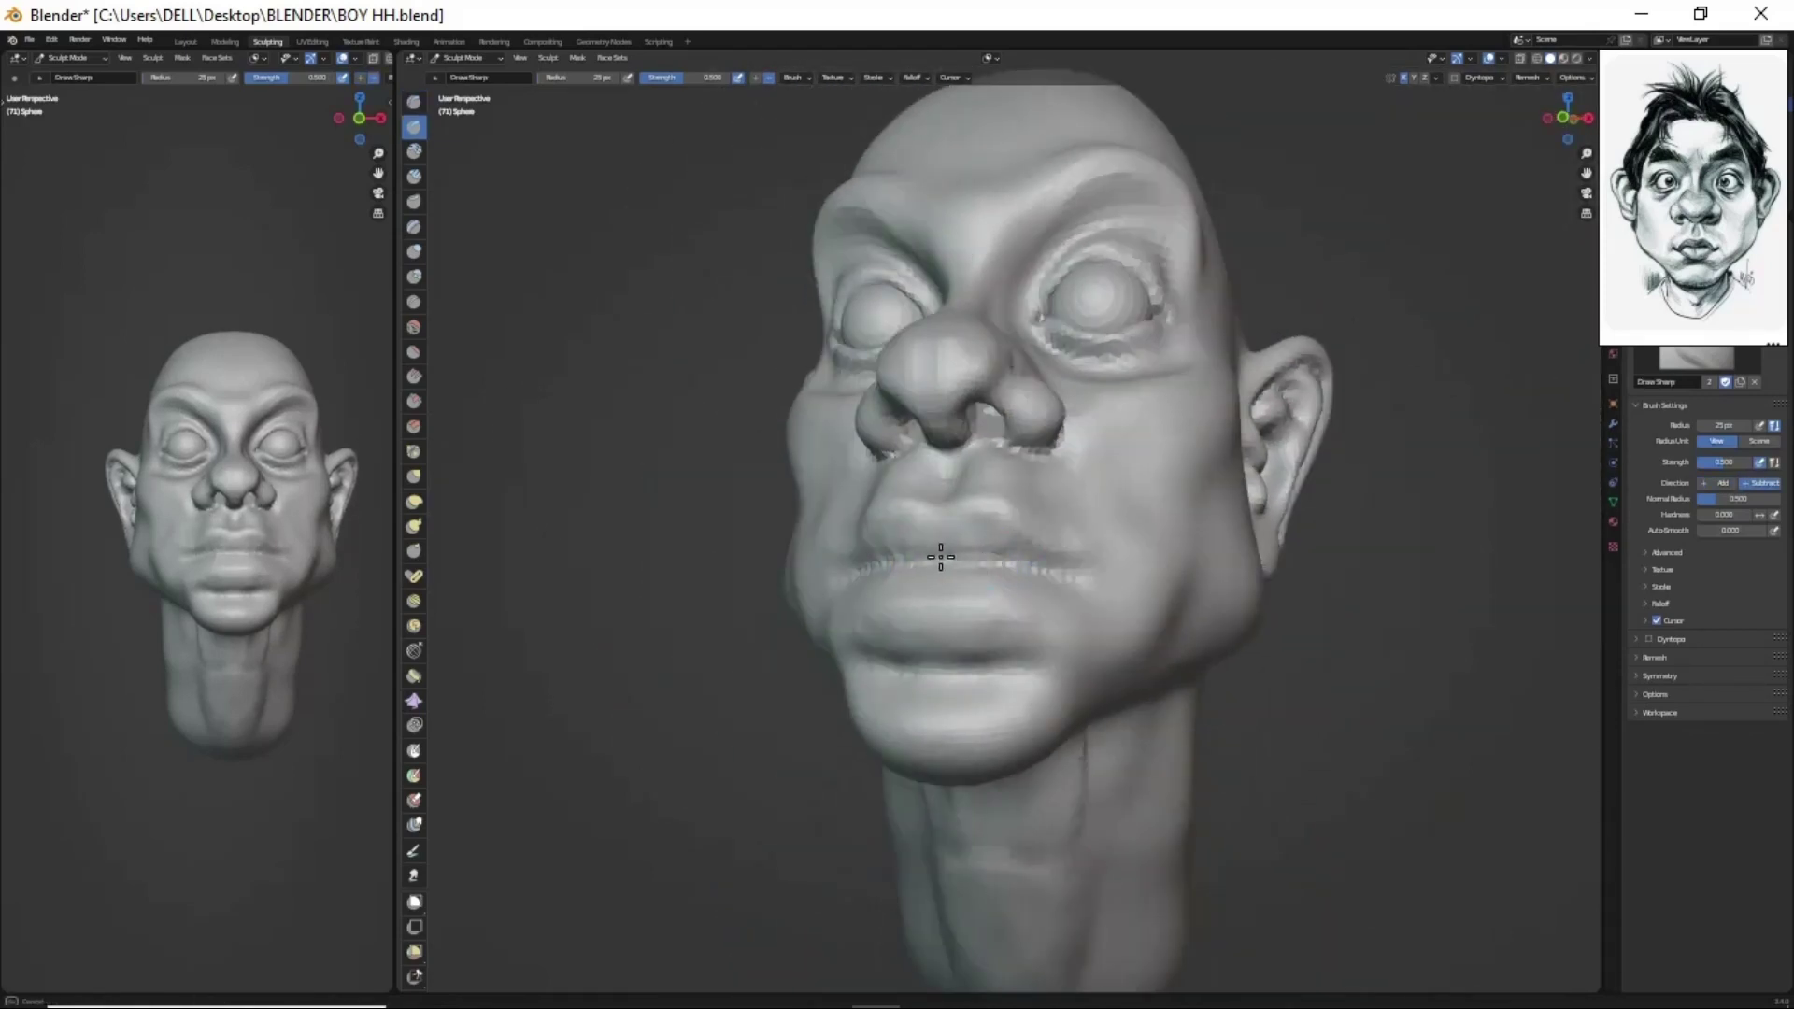
{"action": "middle_click_drag", "start_coordinate": [1108, 551], "coordinate": [991, 537]}
- Raise fuller, protruding lips with a crisp mouth line and puffier eyelids
{"action": "key", "text": "x"}
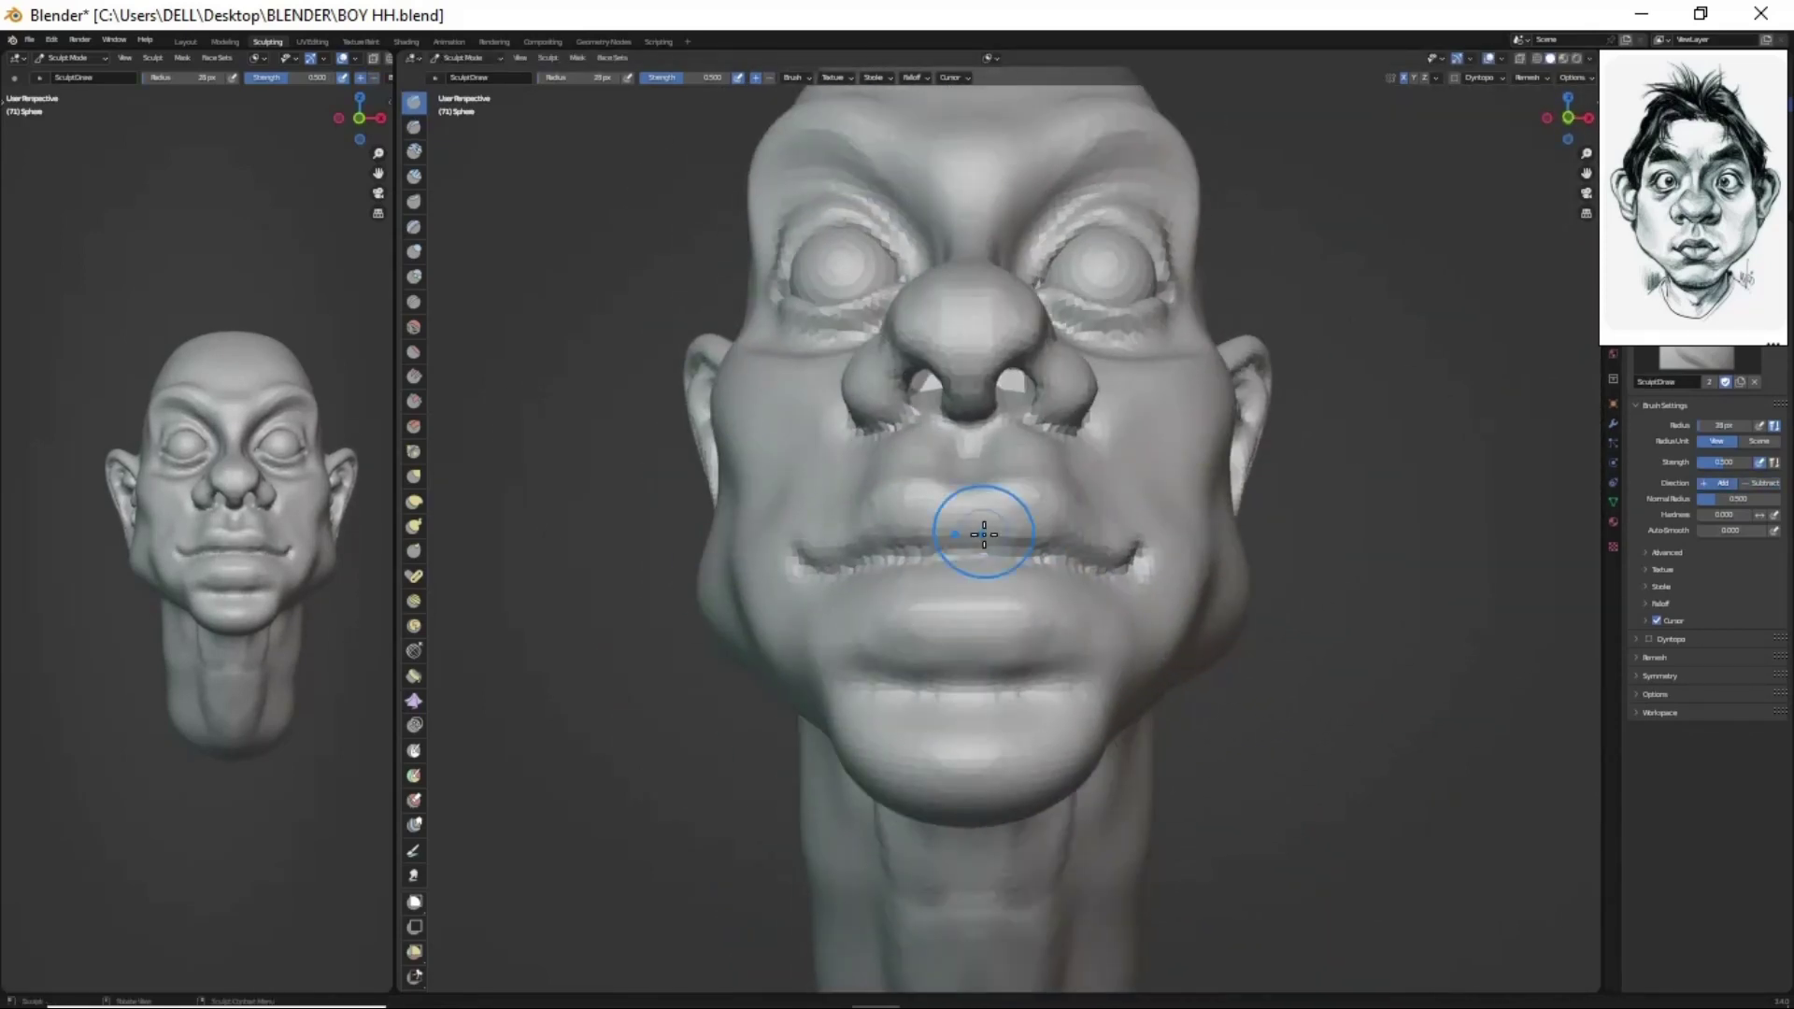
{"action": "key", "text": "x"}
{"action": "mouse_move", "coordinate": [1012, 599]}
{"action": "middle_mouse_down"}
{"action": "mouse_move", "coordinate": [981, 601]}
{"action": "mouse_move", "coordinate": [942, 534]}
{"action": "middle_mouse_up"}
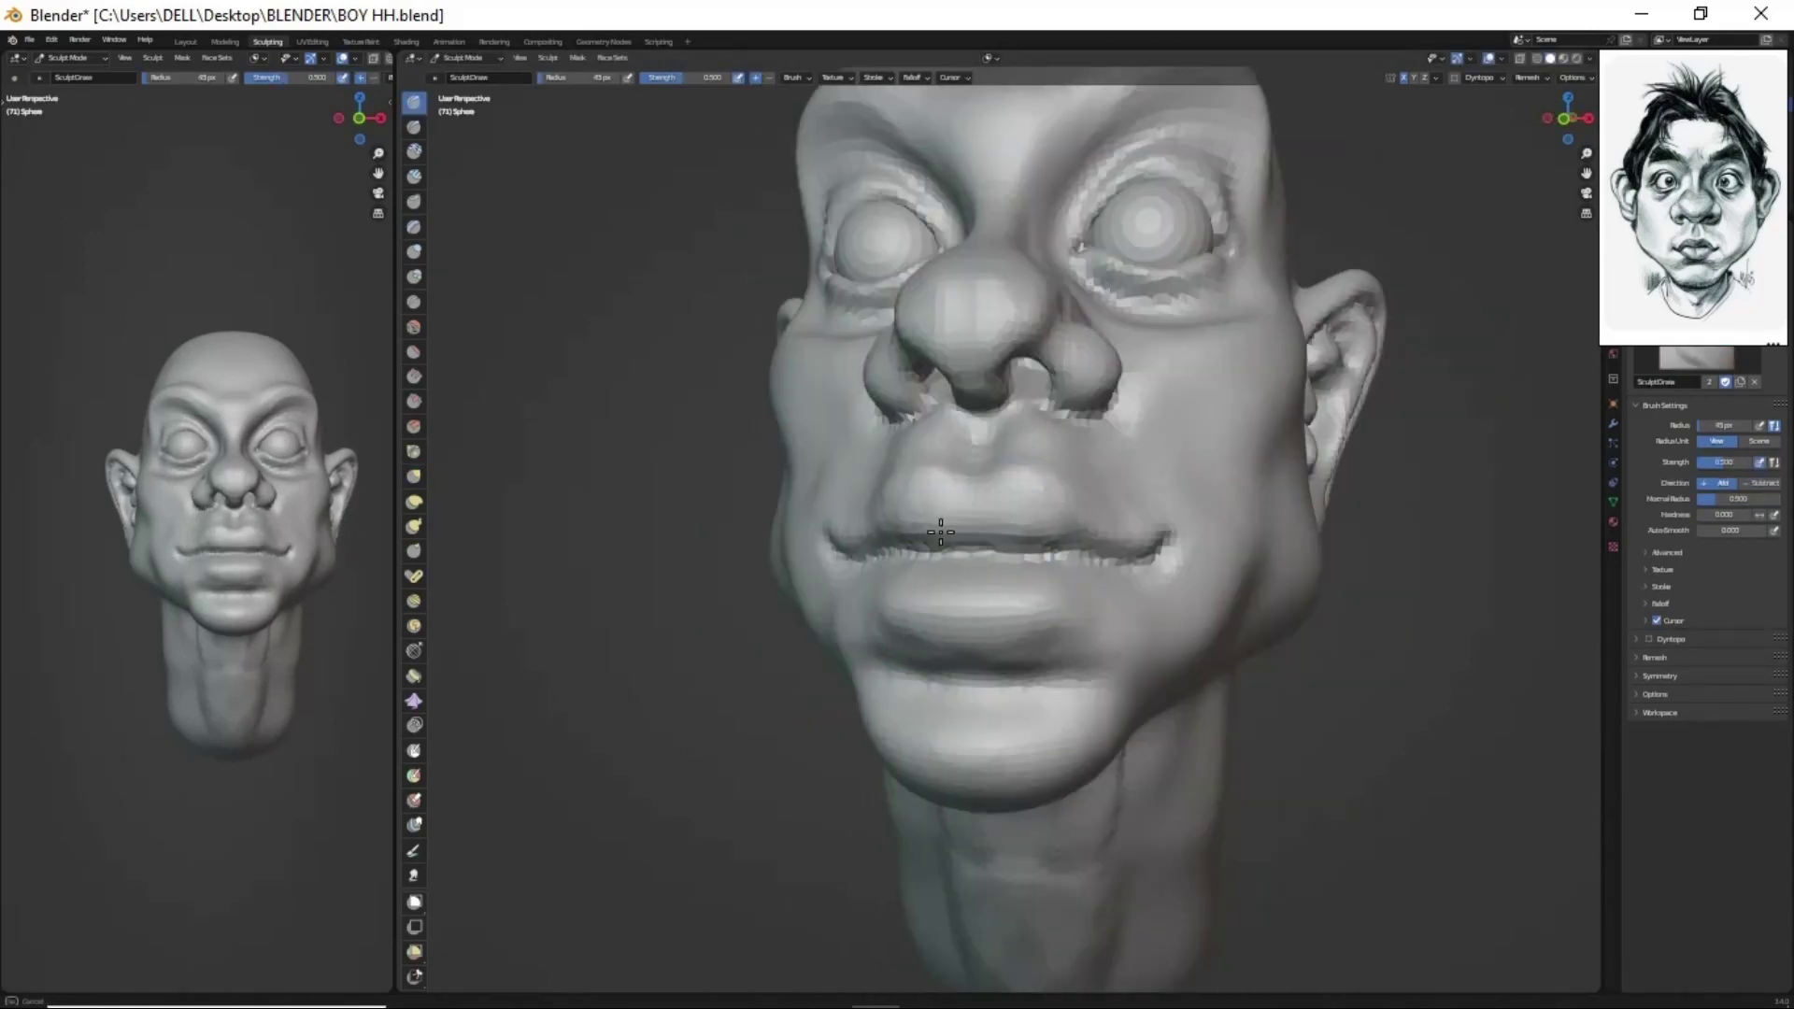
{"action": "mouse_move", "coordinate": [1062, 535]}
{"action": "middle_mouse_down"}
{"action": "mouse_move", "coordinate": [953, 573]}
{"action": "mouse_move", "coordinate": [1129, 542]}
{"action": "middle_mouse_up"}
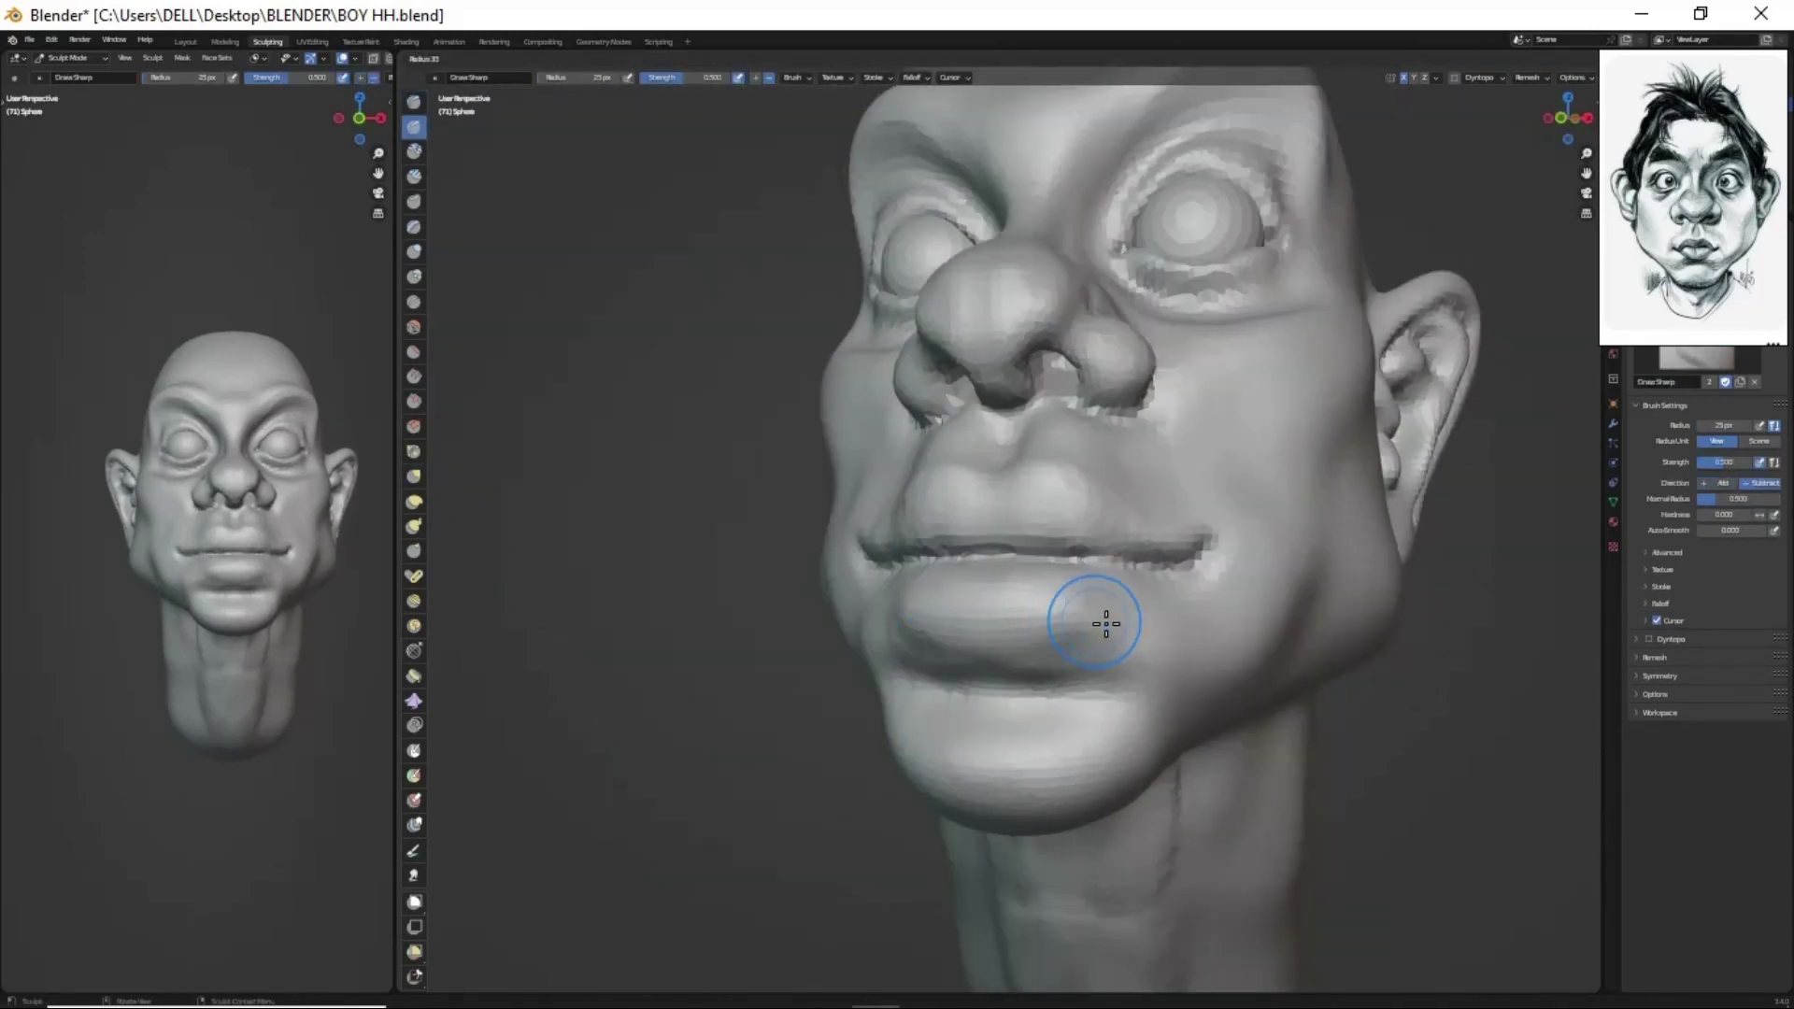
{"action": "mouse_move", "coordinate": [1106, 623]}
{"action": "middle_mouse_down"}
{"action": "mouse_move", "coordinate": [1034, 641]}
{"action": "mouse_move", "coordinate": [1170, 569]}
{"action": "mouse_move", "coordinate": [1141, 789]}
{"action": "mouse_move", "coordinate": [1008, 726]}
{"action": "mouse_move", "coordinate": [1141, 393]}
{"action": "mouse_move", "coordinate": [1054, 629]}
{"action": "mouse_move", "coordinate": [1355, 439]}
{"action": "mouse_move", "coordinate": [1225, 414]}
{"action": "mouse_move", "coordinate": [1133, 660]}
{"action": "mouse_move", "coordinate": [1006, 410]}
{"action": "middle_mouse_up"}
{"action": "key", "text": "x"}
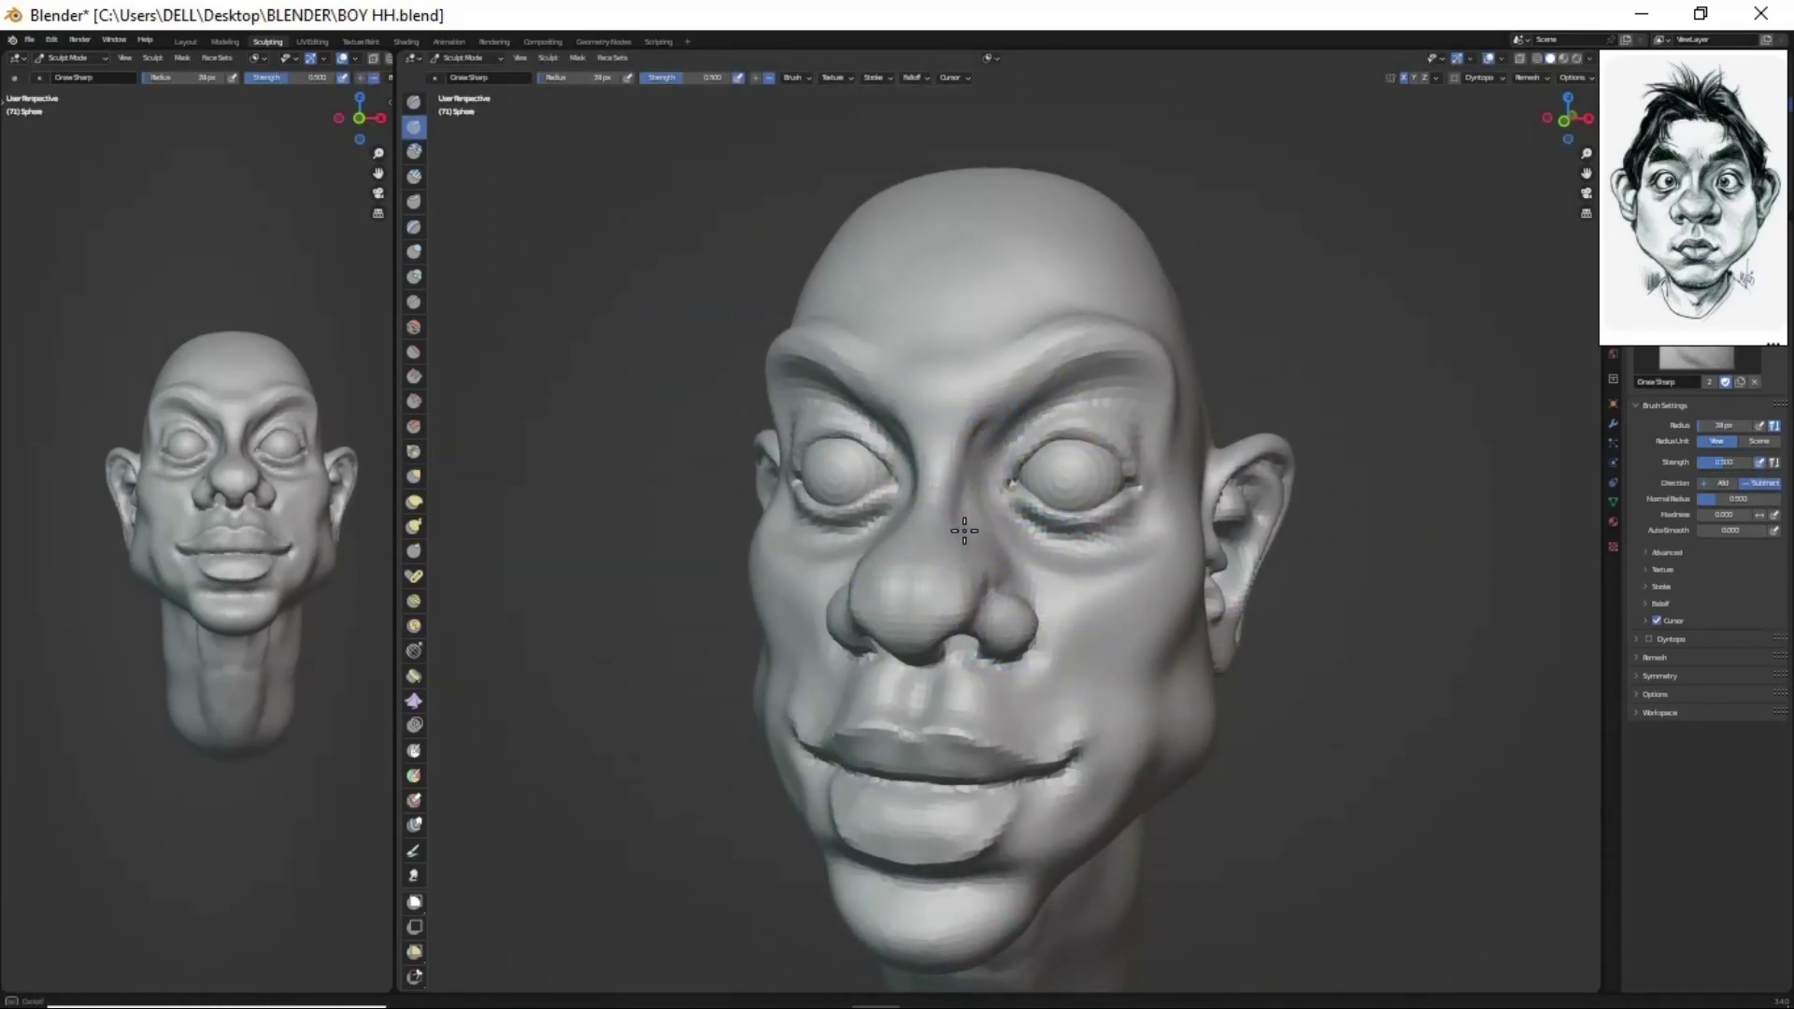
{"action": "key", "text": "x"}
{"action": "mouse_move", "coordinate": [982, 583]}
{"action": "middle_mouse_down"}
{"action": "mouse_move", "coordinate": [996, 561]}
{"action": "mouse_move", "coordinate": [1061, 620]}
{"action": "mouse_move", "coordinate": [1192, 599]}
{"action": "middle_mouse_up"}
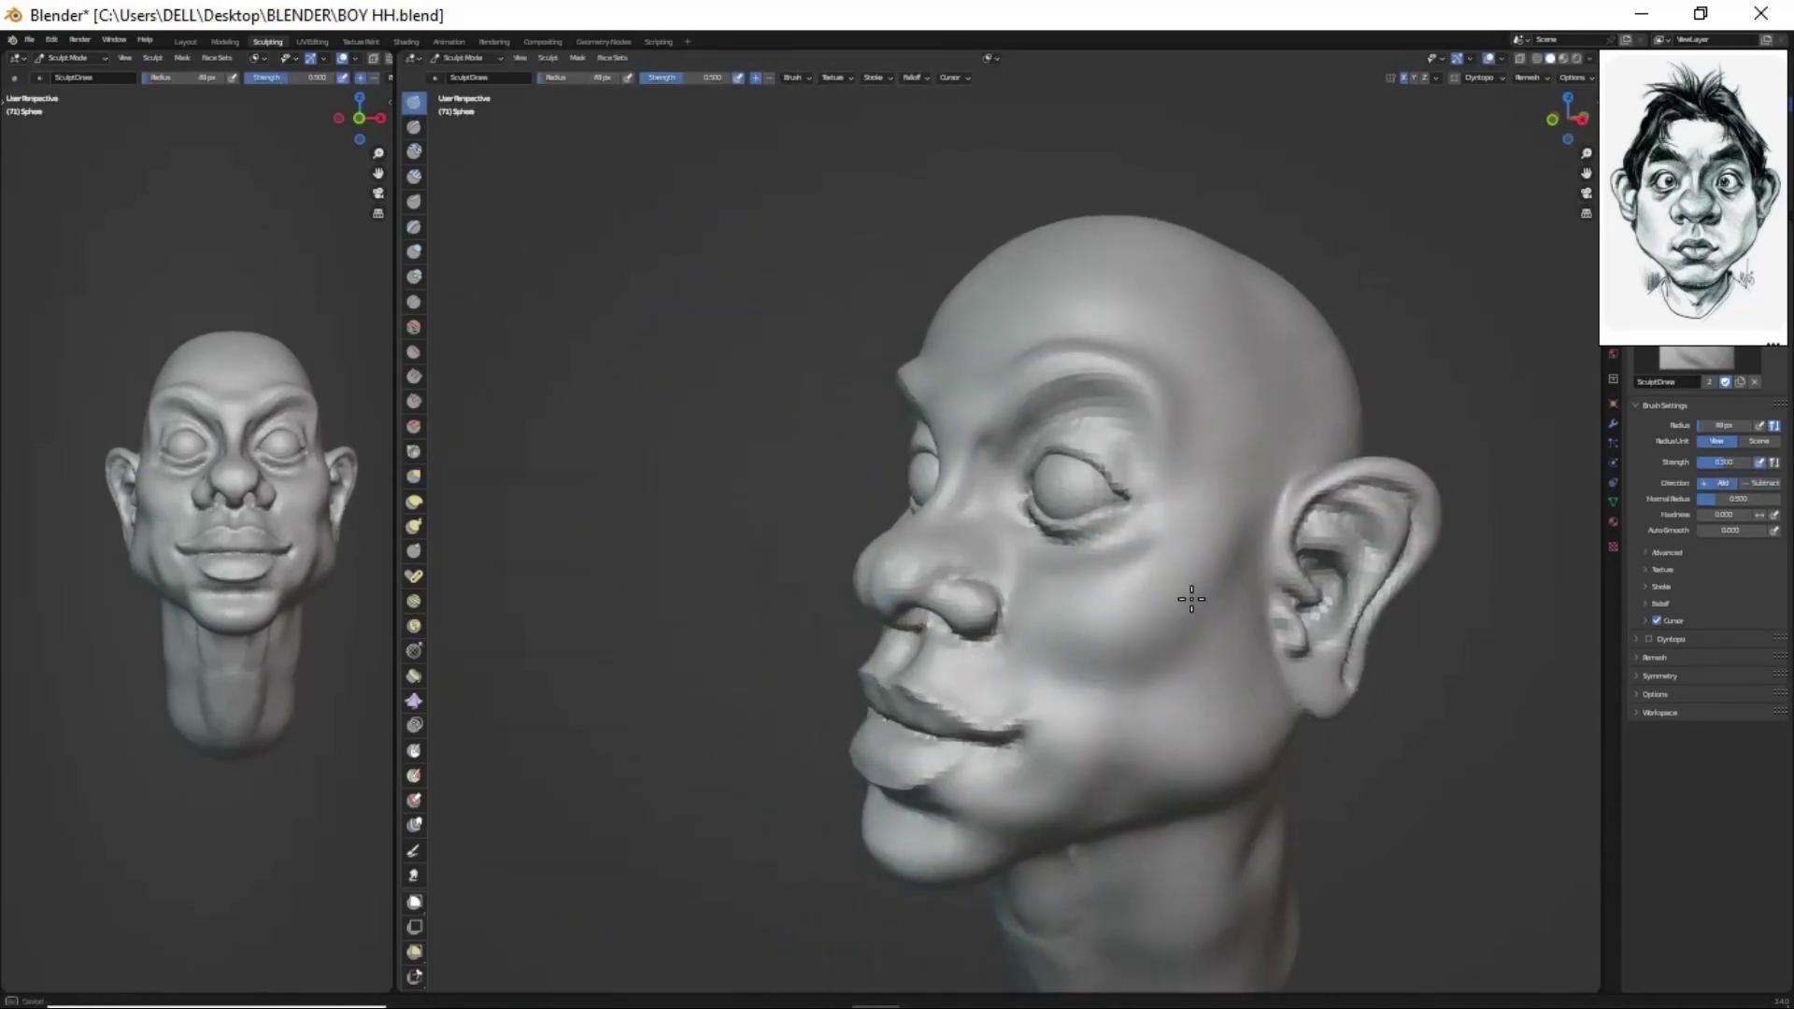
{"action": "mouse_move", "coordinate": [1057, 687]}
{"action": "middle_mouse_down"}
{"action": "mouse_move", "coordinate": [1037, 728]}
{"action": "mouse_move", "coordinate": [1075, 711]}
{"action": "middle_mouse_up"}
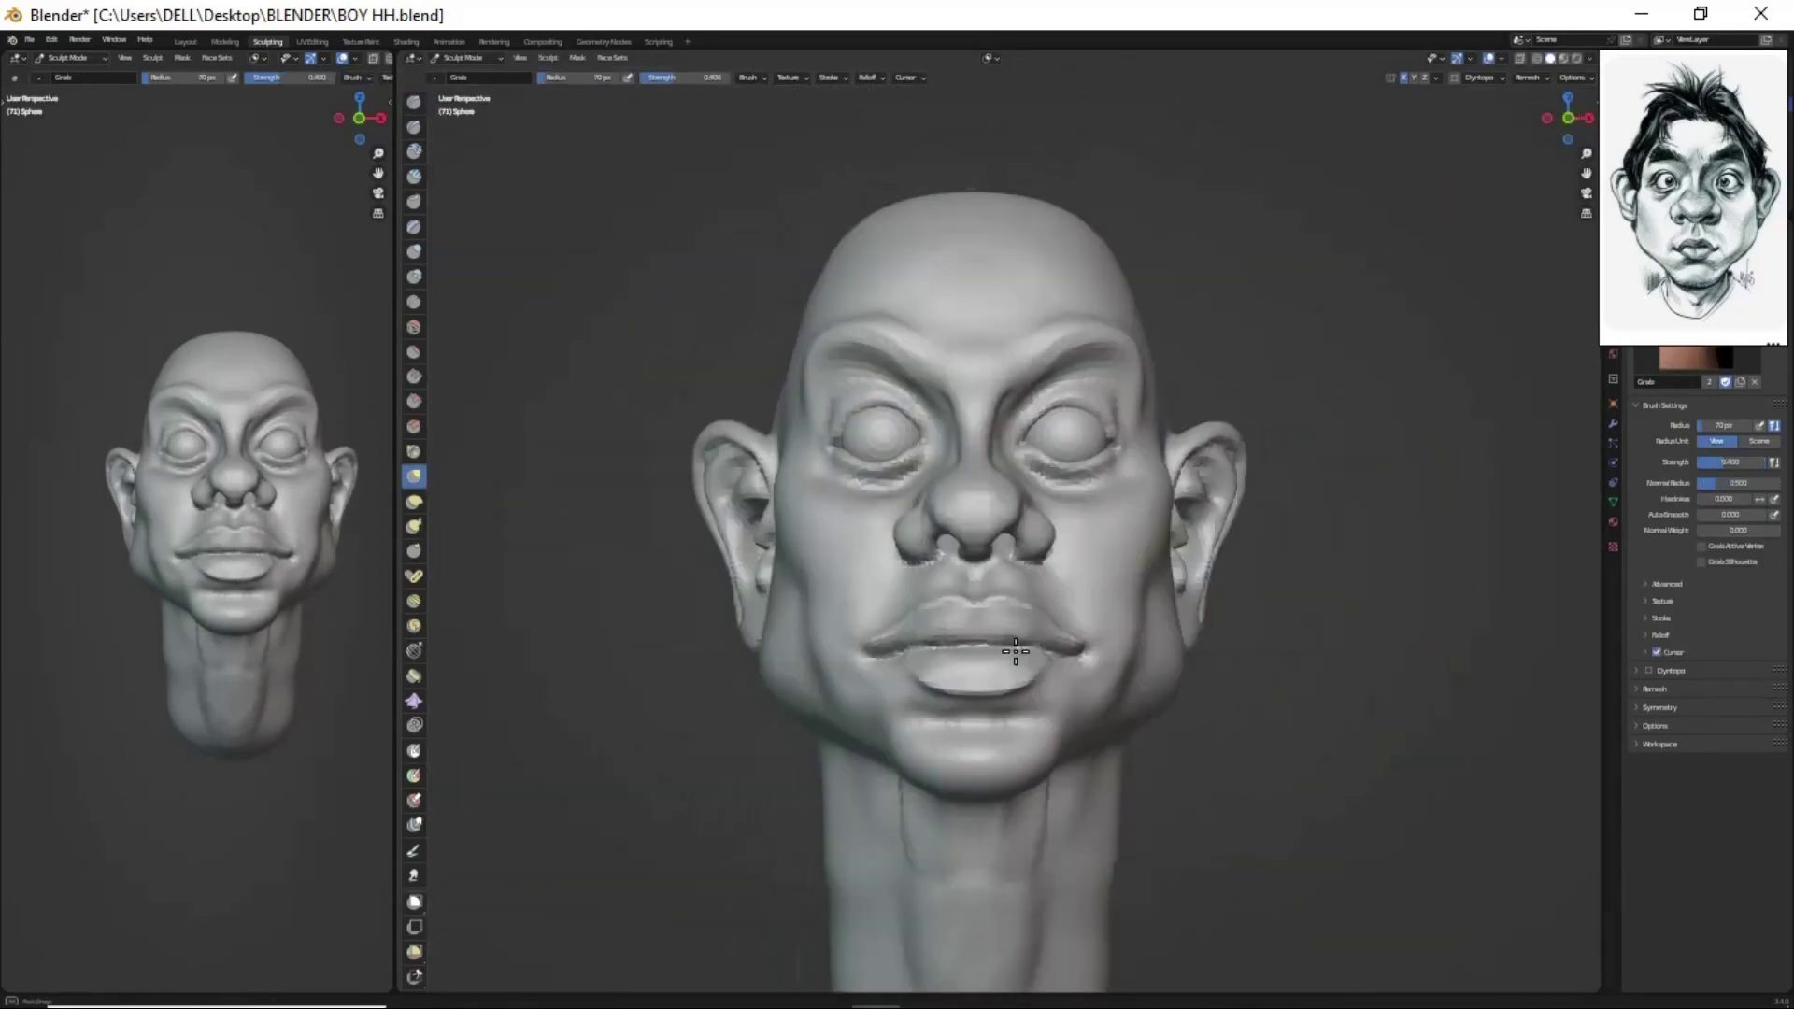
- Apply a finer Voxel Remesh to the head
{"action": "scroll", "coordinate": [1057, 609], "scroll_direction": "up", "scroll_amount": 3}
{"action": "mouse_move", "coordinate": [1021, 468]}
{"action": "middle_mouse_down"}
{"action": "mouse_move", "coordinate": [1069, 617]}
{"action": "mouse_move", "coordinate": [914, 721]}
{"action": "mouse_move", "coordinate": [894, 414]}
{"action": "middle_mouse_up"}
{"action": "key", "text": "shift+c"}
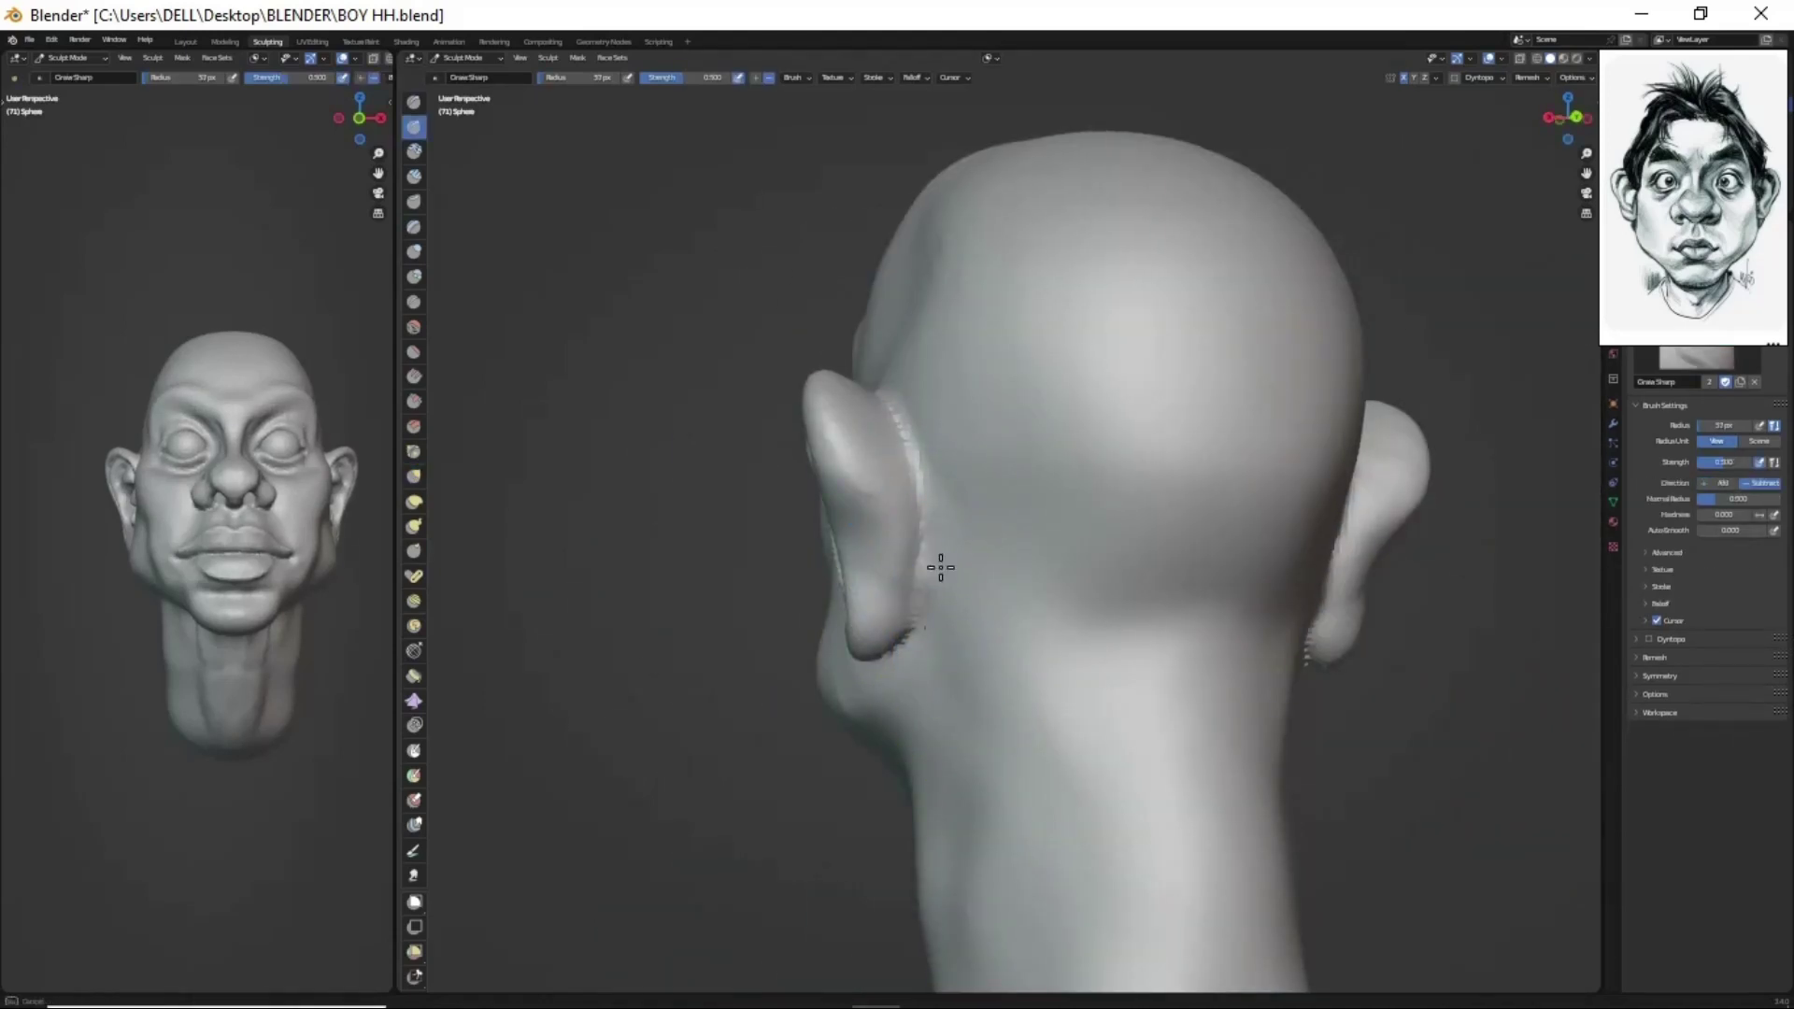
{"action": "mouse_move", "coordinate": [941, 567]}
{"action": "middle_mouse_down"}
{"action": "mouse_move", "coordinate": [893, 453]}
{"action": "mouse_move", "coordinate": [905, 613]}
{"action": "mouse_move", "coordinate": [899, 490]}
{"action": "mouse_move", "coordinate": [929, 560]}
{"action": "mouse_move", "coordinate": [972, 592]}
{"action": "middle_mouse_up"}
{"action": "scroll", "coordinate": [973, 592], "scroll_direction": "down", "scroll_amount": 2}
{"action": "middle_click_drag", "start_coordinate": [1061, 661], "coordinate": [1029, 655]}
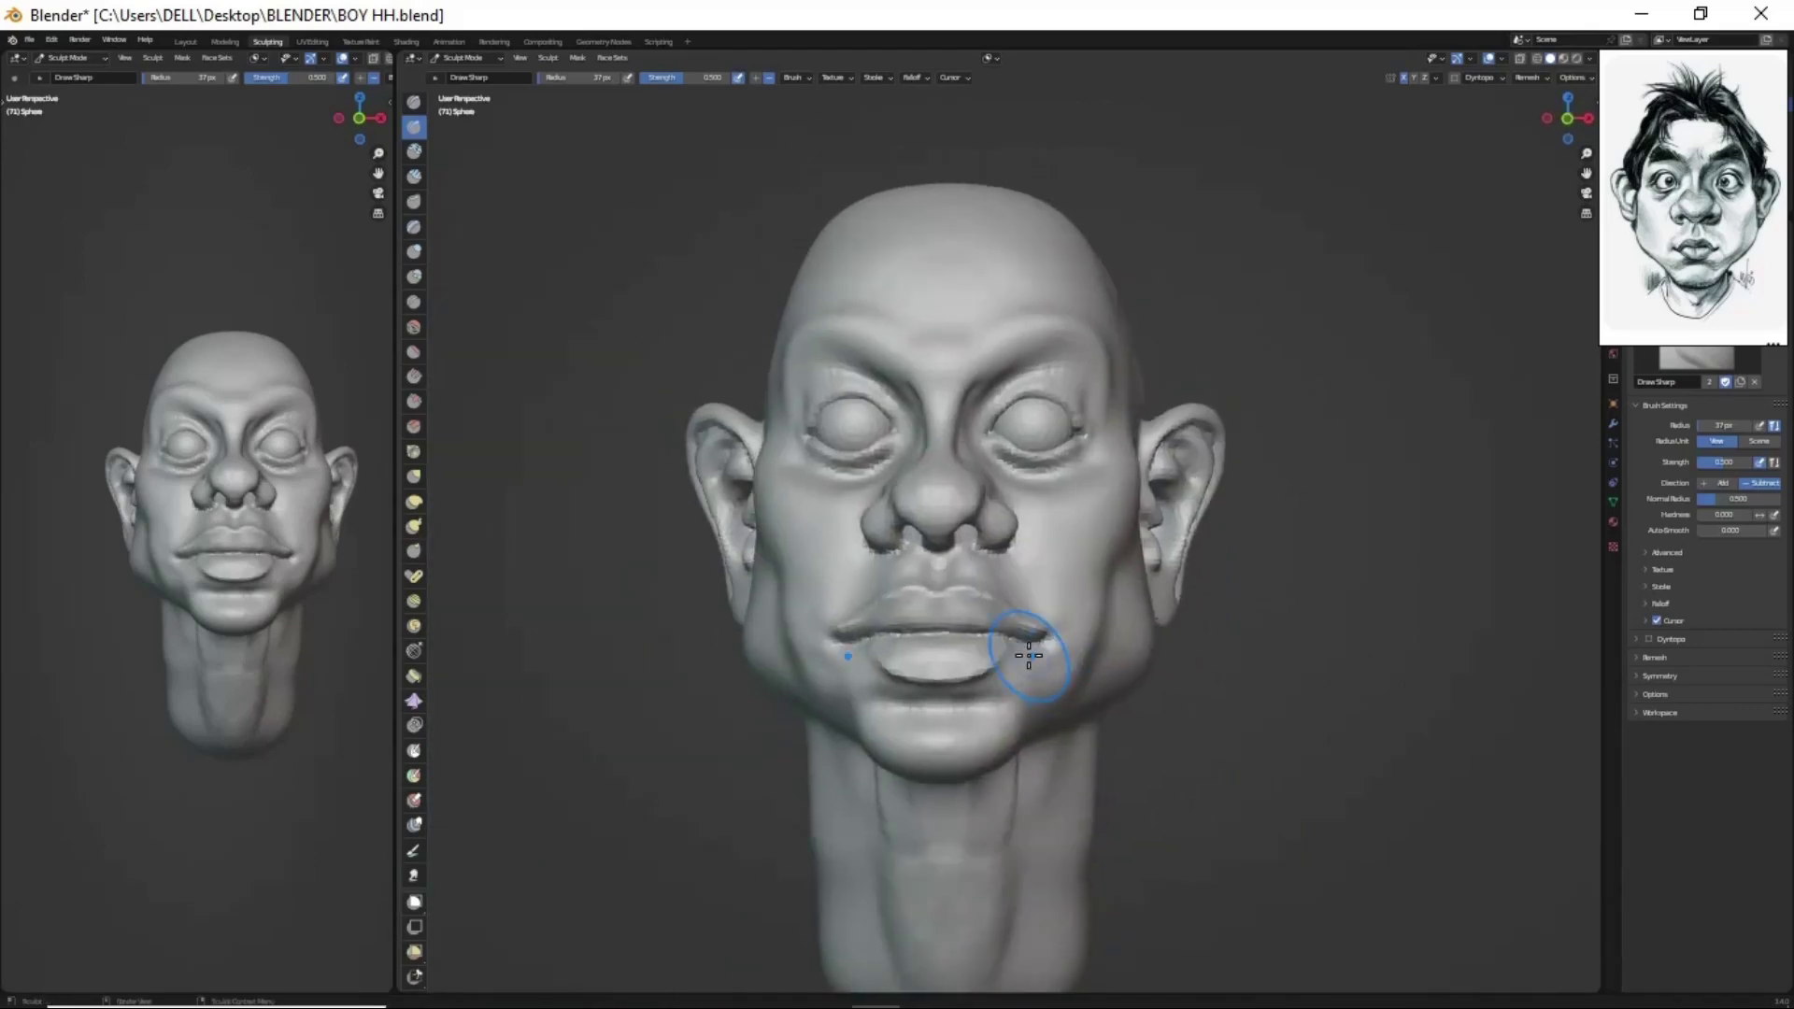
{"action": "key", "text": "r"}
{"action": "left_click", "coordinate": [1036, 664]}
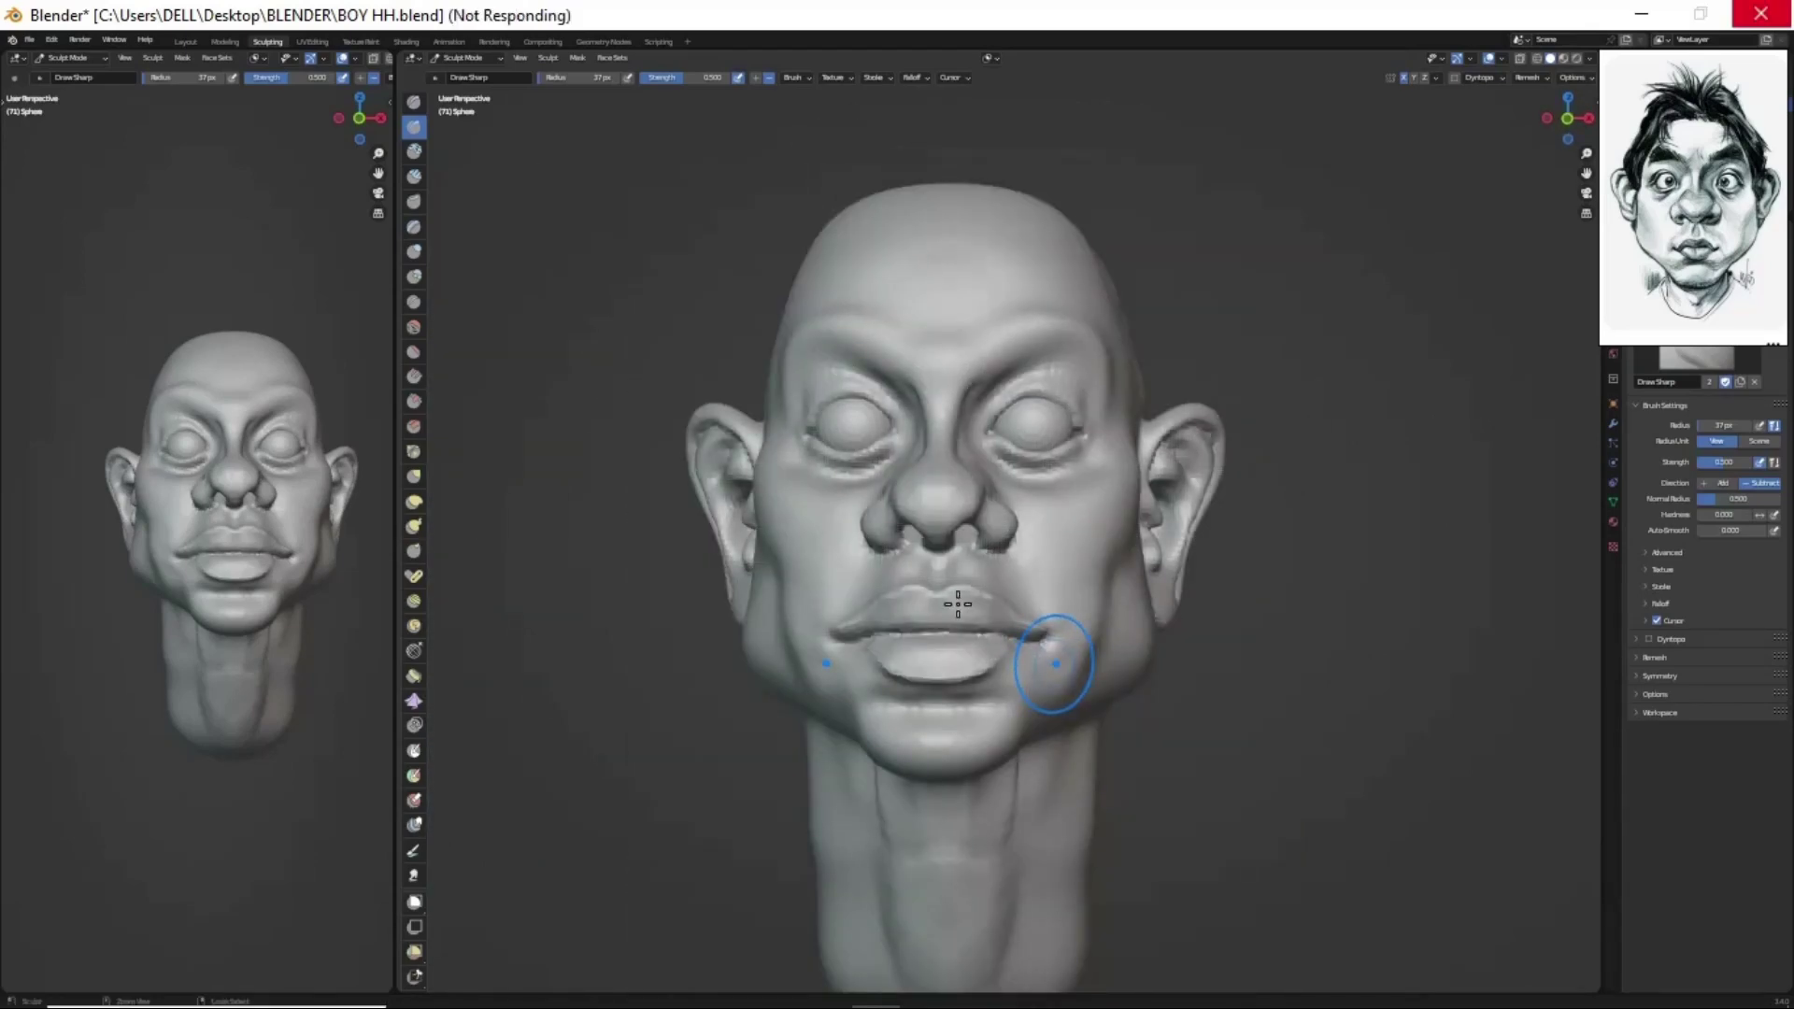
- Grab the chin and lower cheeks to flatten and reshape them
{"action": "scroll", "coordinate": [1007, 496], "scroll_direction": "up", "scroll_amount": 1}
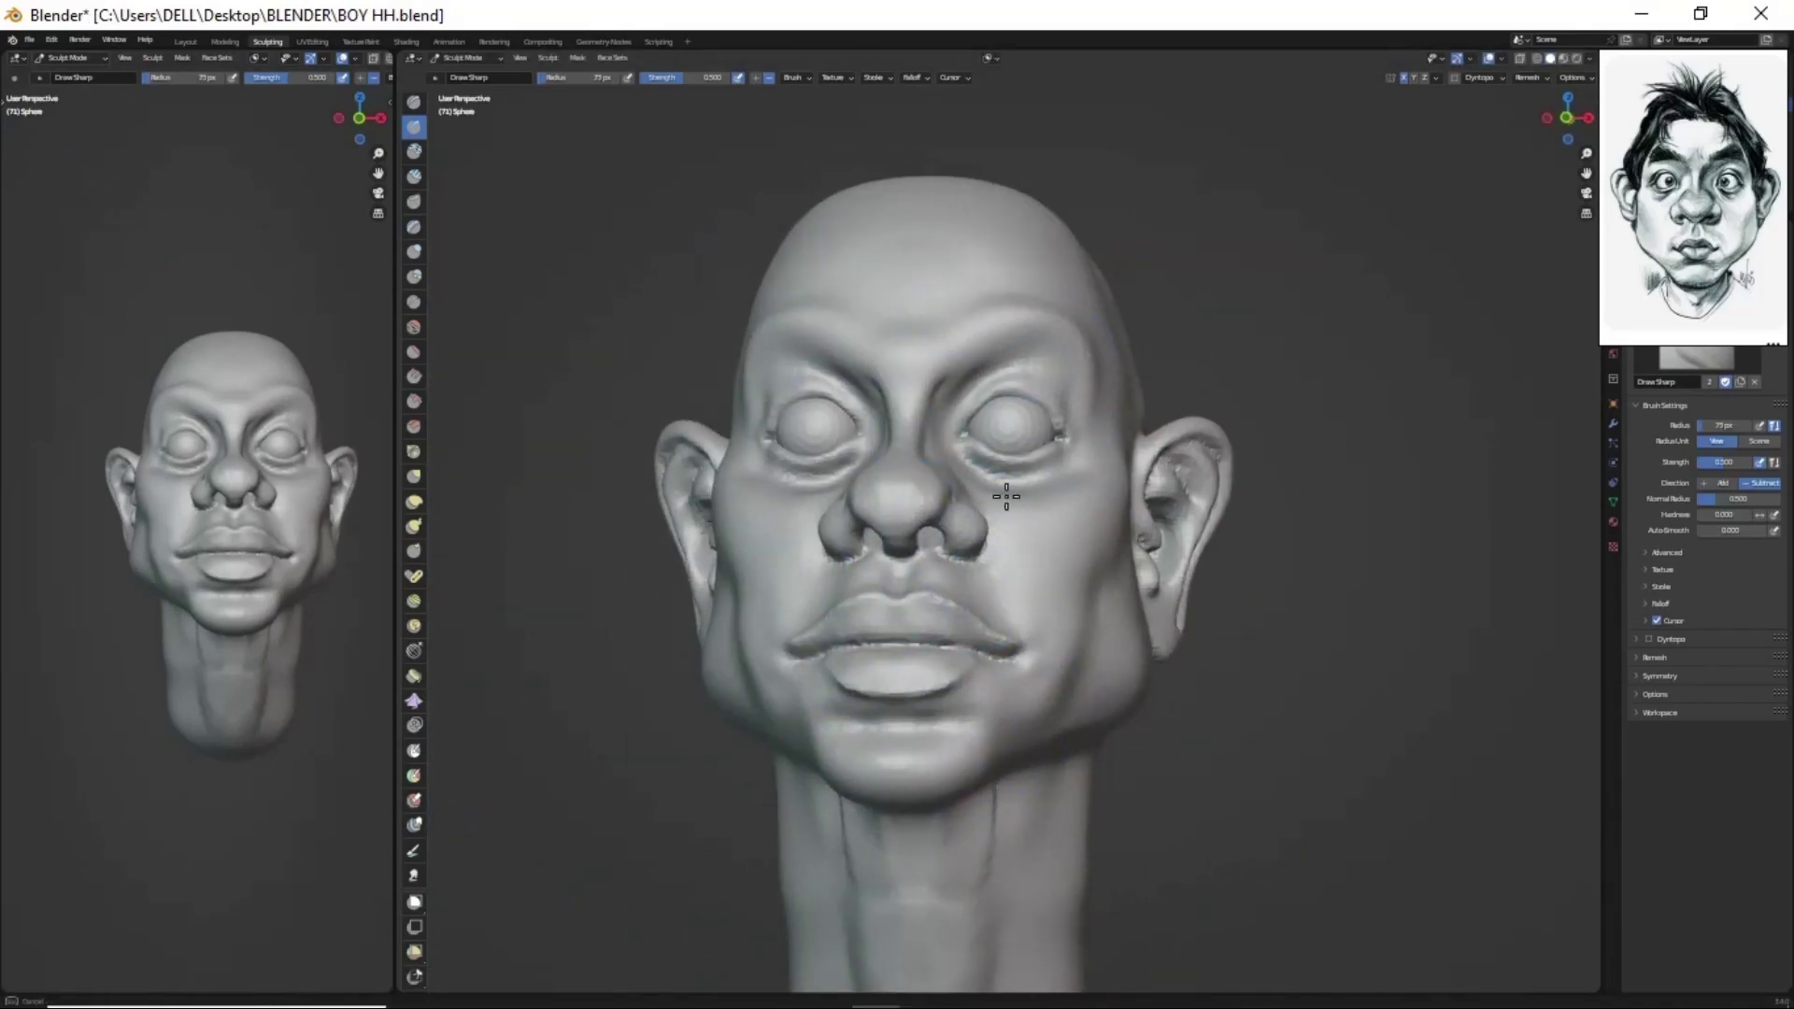
{"action": "middle_click_drag", "start_coordinate": [900, 729], "coordinate": [1058, 530]}
{"action": "mouse_move", "coordinate": [1012, 257]}
{"action": "middle_mouse_down"}
{"action": "mouse_move", "coordinate": [945, 580]}
{"action": "mouse_move", "coordinate": [821, 453]}
{"action": "mouse_move", "coordinate": [946, 624]}
{"action": "mouse_move", "coordinate": [913, 501]}
{"action": "mouse_move", "coordinate": [1010, 508]}
{"action": "middle_mouse_up"}
{"action": "mouse_move", "coordinate": [803, 331]}
{"action": "middle_mouse_down"}
{"action": "mouse_move", "coordinate": [1013, 513]}
{"action": "mouse_move", "coordinate": [982, 603]}
{"action": "mouse_move", "coordinate": [889, 453]}
{"action": "mouse_move", "coordinate": [921, 368]}
{"action": "mouse_move", "coordinate": [898, 252]}
{"action": "middle_mouse_up"}
{"action": "key", "text": "g"}
{"action": "middle_click_drag", "start_coordinate": [725, 439], "coordinate": [1144, 440]}
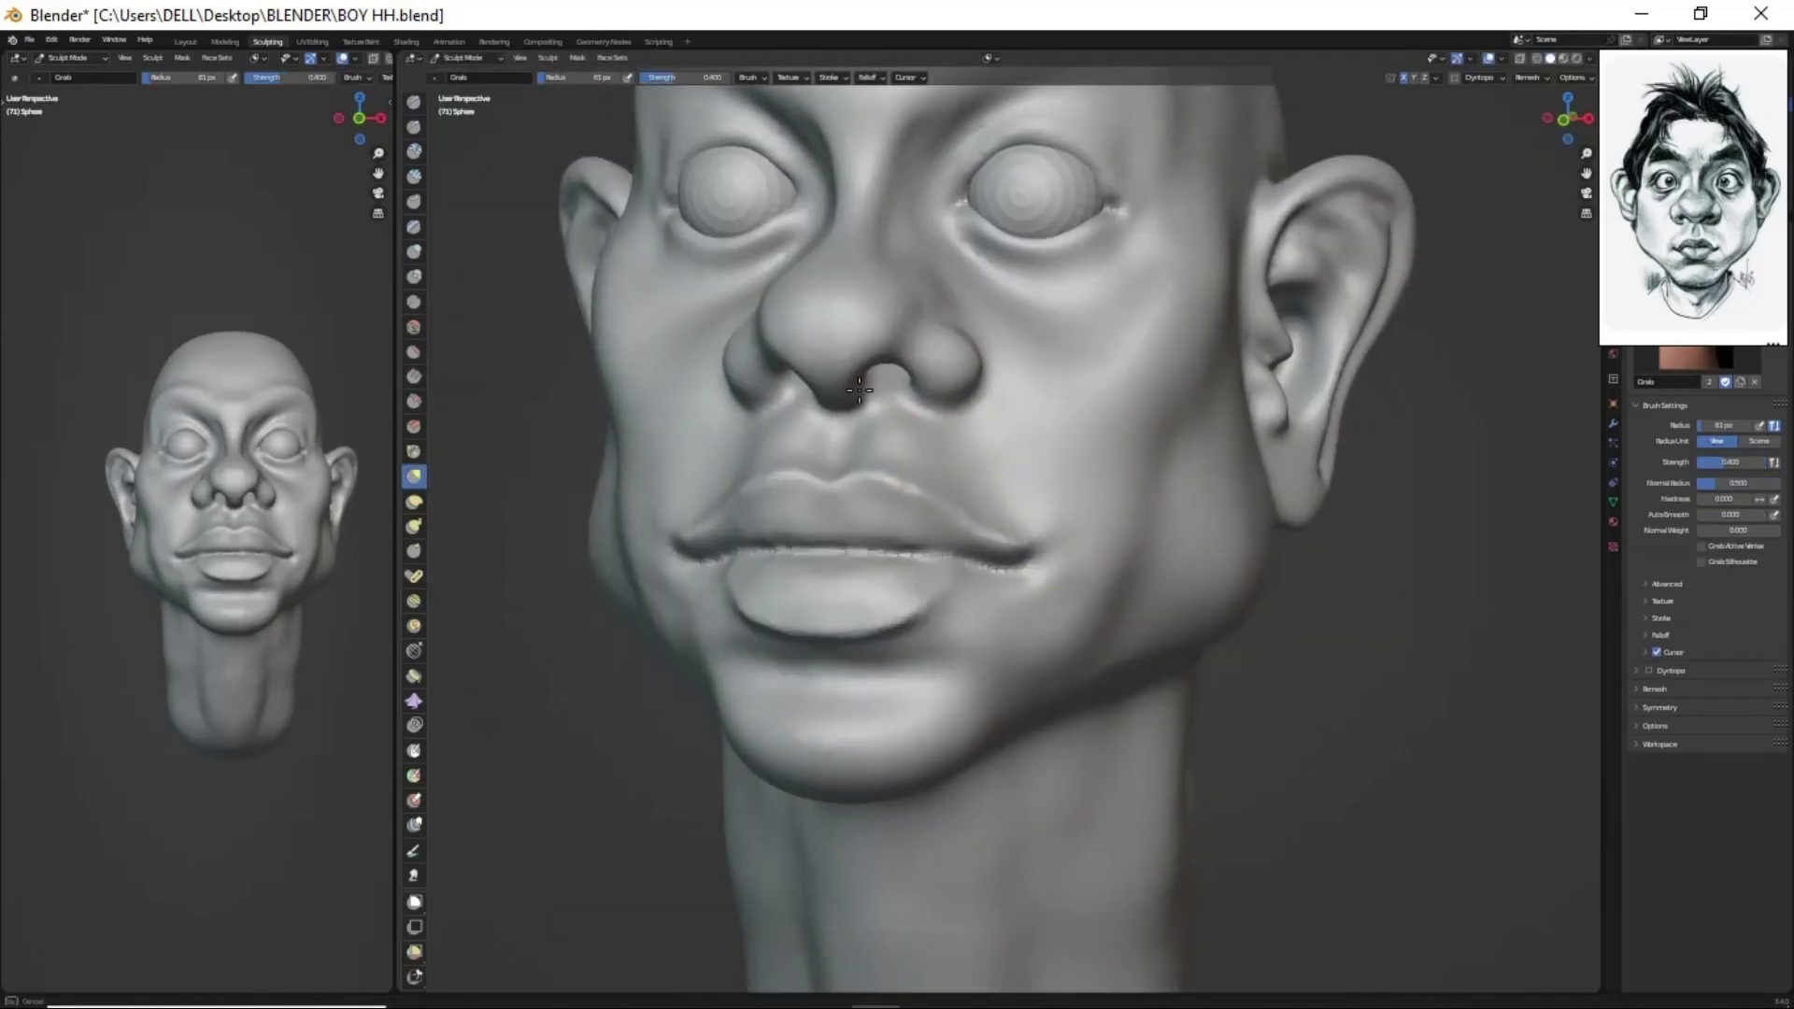
{"action": "scroll", "coordinate": [934, 299], "scroll_direction": "down", "scroll_amount": 5}
{"action": "mouse_move", "coordinate": [1034, 200]}
{"action": "middle_mouse_down"}
{"action": "mouse_move", "coordinate": [1102, 169]}
{"action": "mouse_move", "coordinate": [1037, 369]}
{"action": "middle_mouse_up"}
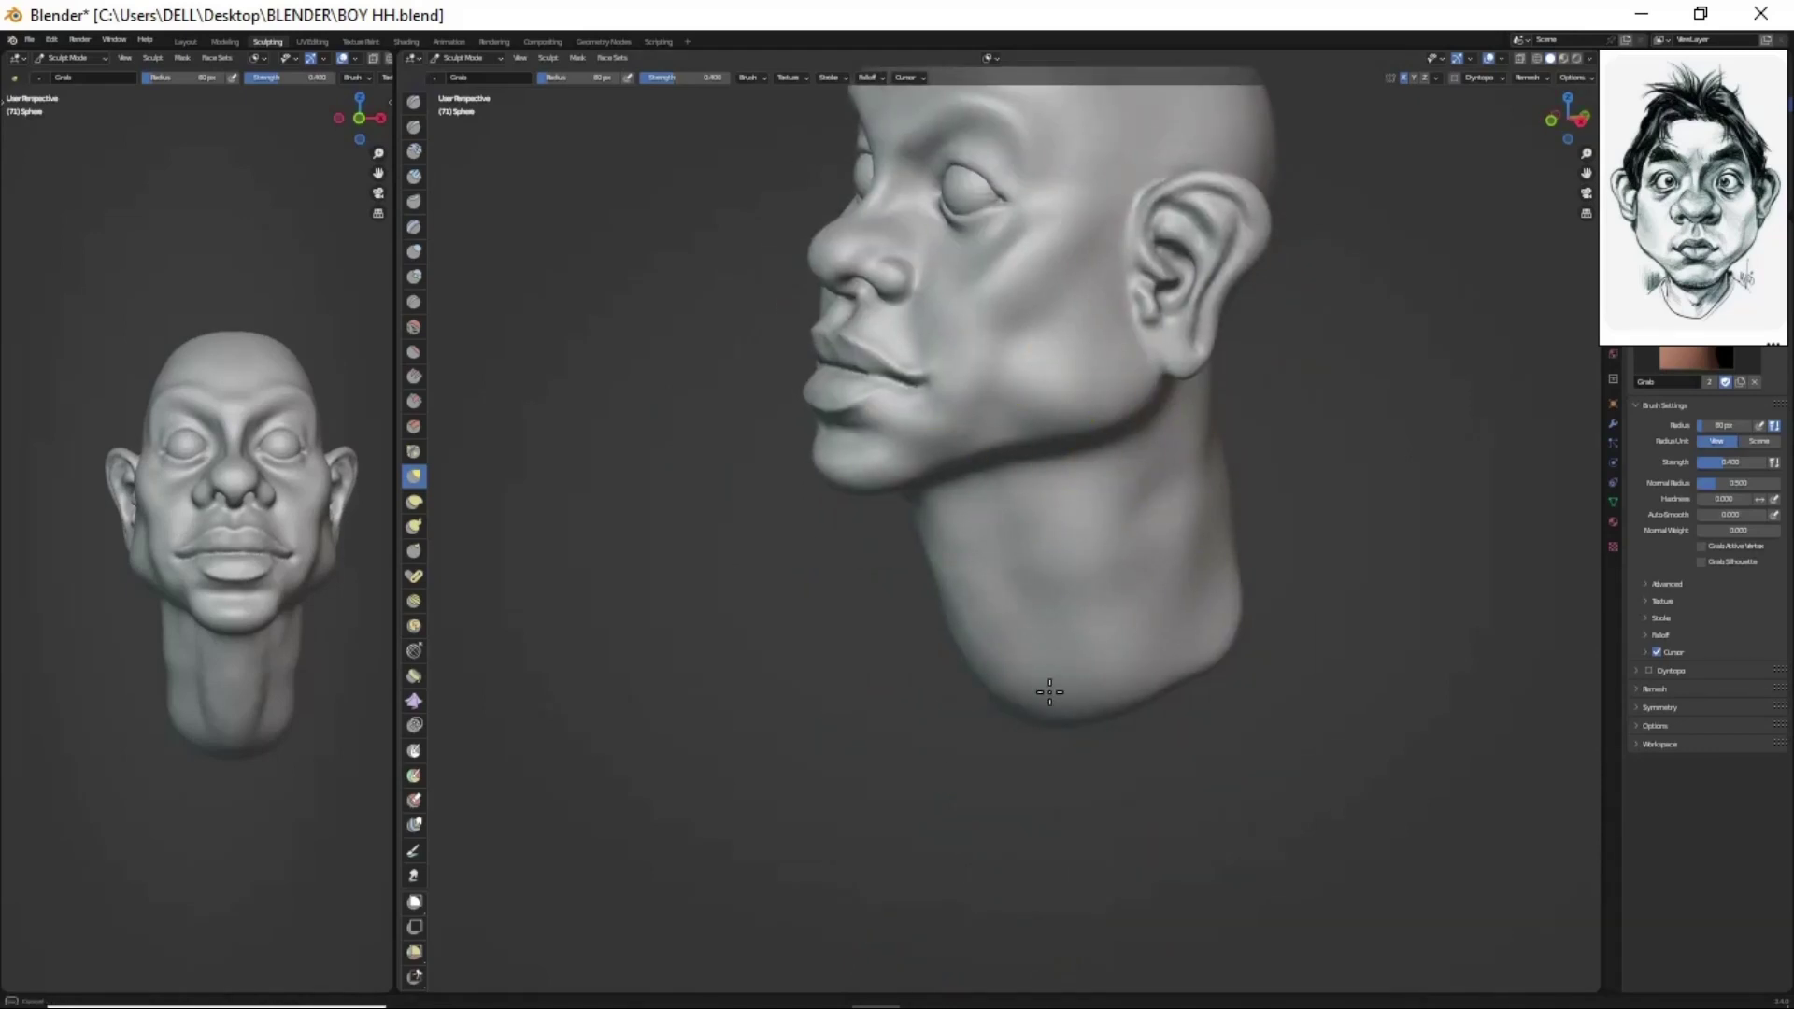
{"action": "middle_click_drag", "start_coordinate": [1050, 691], "coordinate": [1047, 481]}
{"action": "middle_click_drag", "start_coordinate": [929, 630], "coordinate": [898, 605]}
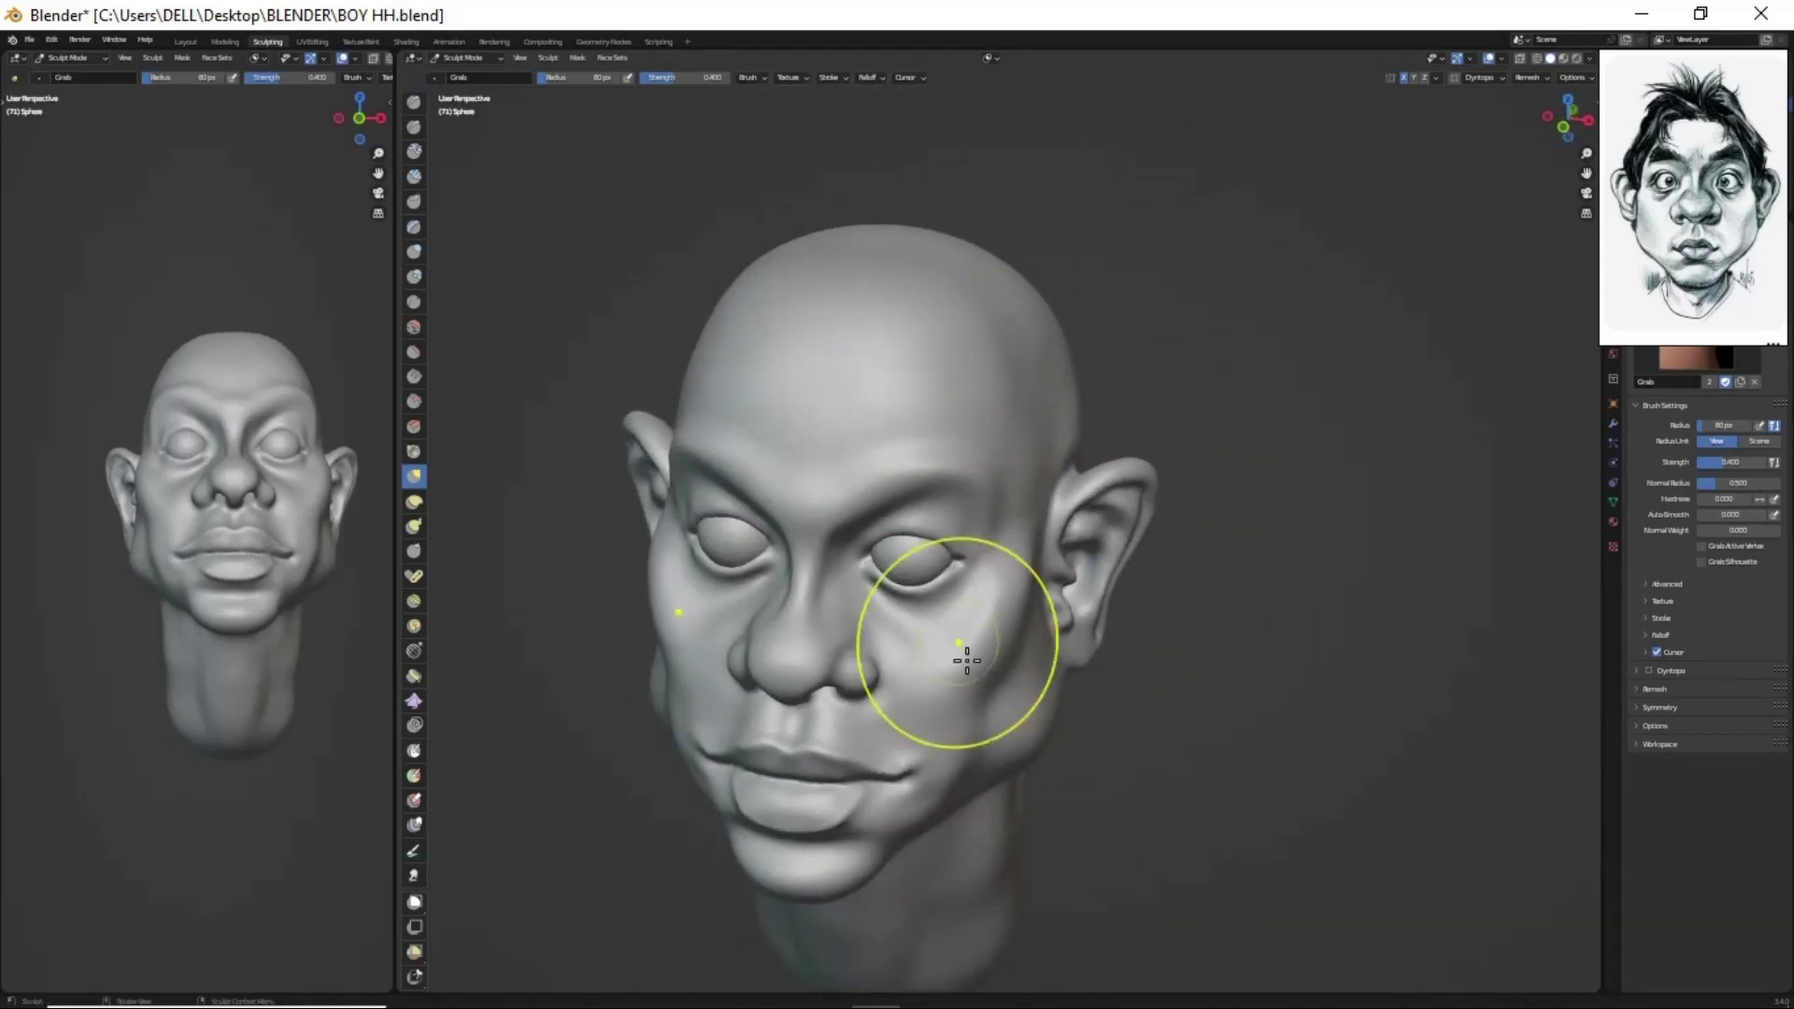
- Refine the lips, nose and eyes, crisping the upper eyelid folds
{"action": "scroll", "coordinate": [1050, 561], "scroll_direction": "up", "scroll_amount": 3}
{"action": "scroll", "coordinate": [1019, 497], "scroll_direction": "up", "scroll_amount": 3}
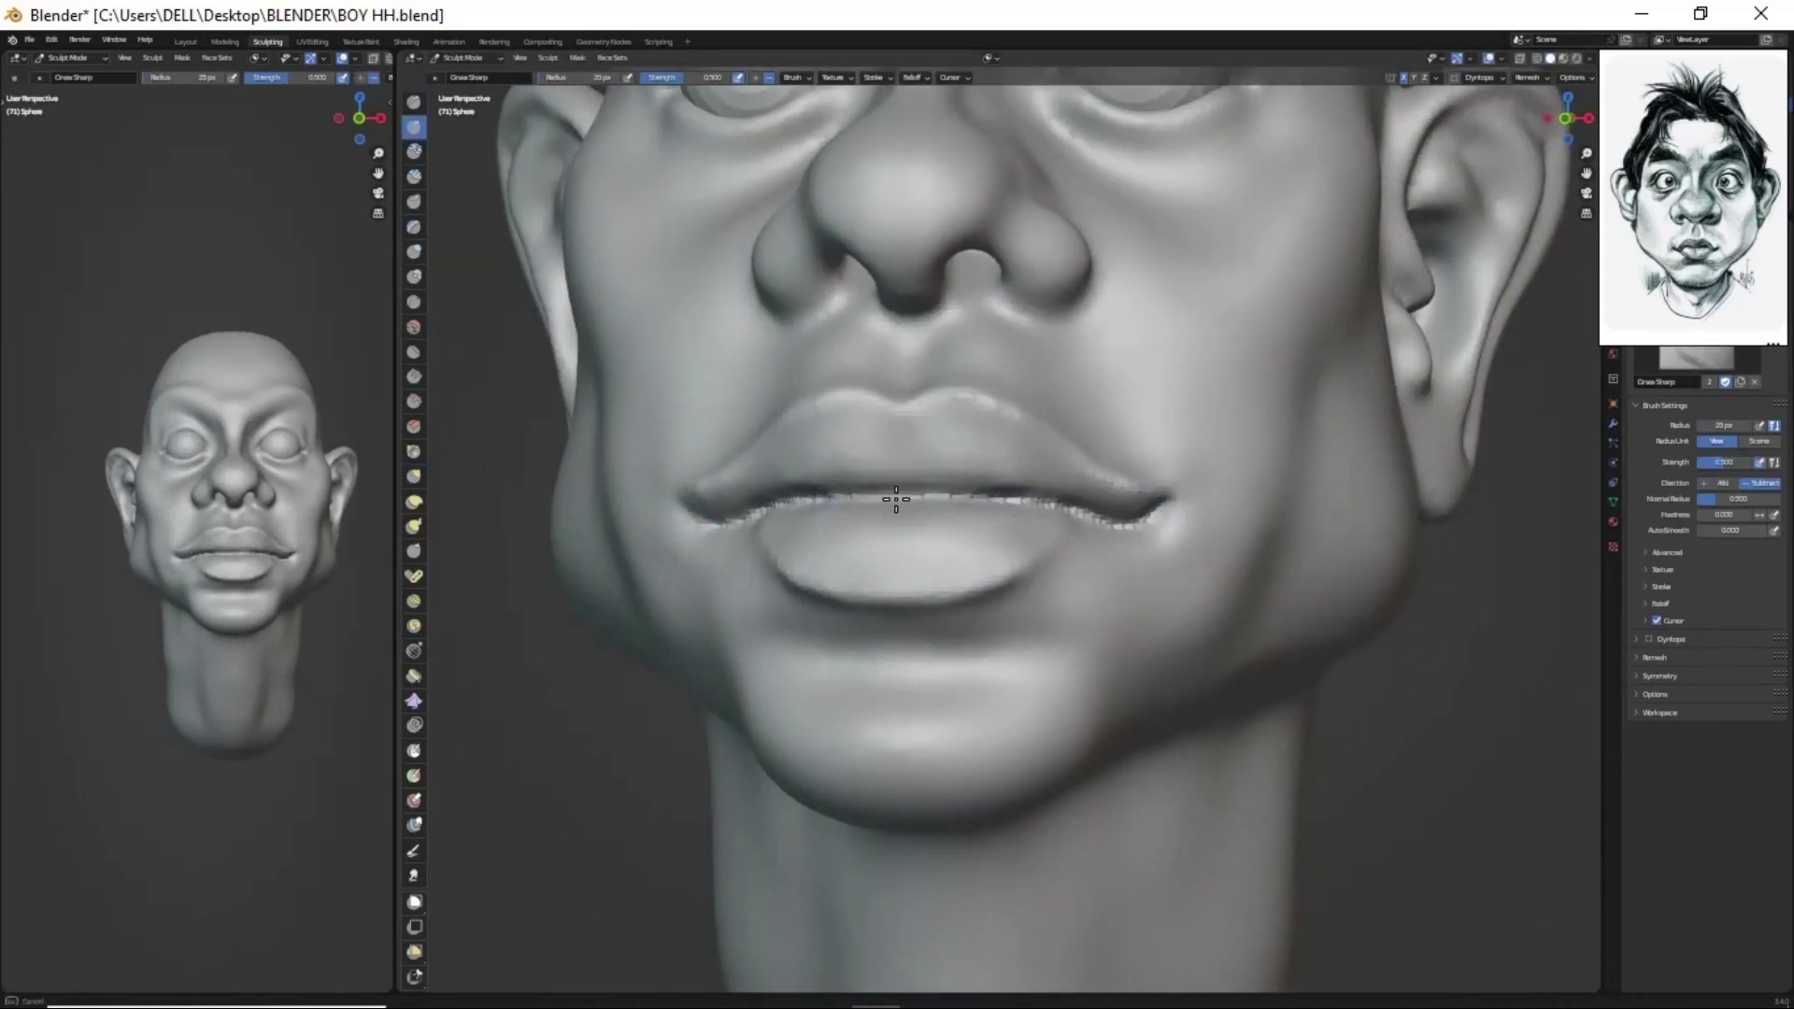
{"action": "mouse_move", "coordinate": [1142, 515]}
{"action": "middle_mouse_down"}
{"action": "mouse_move", "coordinate": [1065, 459]}
{"action": "mouse_move", "coordinate": [1073, 412]}
{"action": "mouse_move", "coordinate": [1113, 460]}
{"action": "mouse_move", "coordinate": [1167, 291]}
{"action": "mouse_move", "coordinate": [1165, 408]}
{"action": "mouse_move", "coordinate": [1066, 233]}
{"action": "mouse_move", "coordinate": [1045, 252]}
{"action": "middle_mouse_up"}
{"action": "scroll", "coordinate": [1066, 233], "scroll_direction": "down", "scroll_amount": 2}
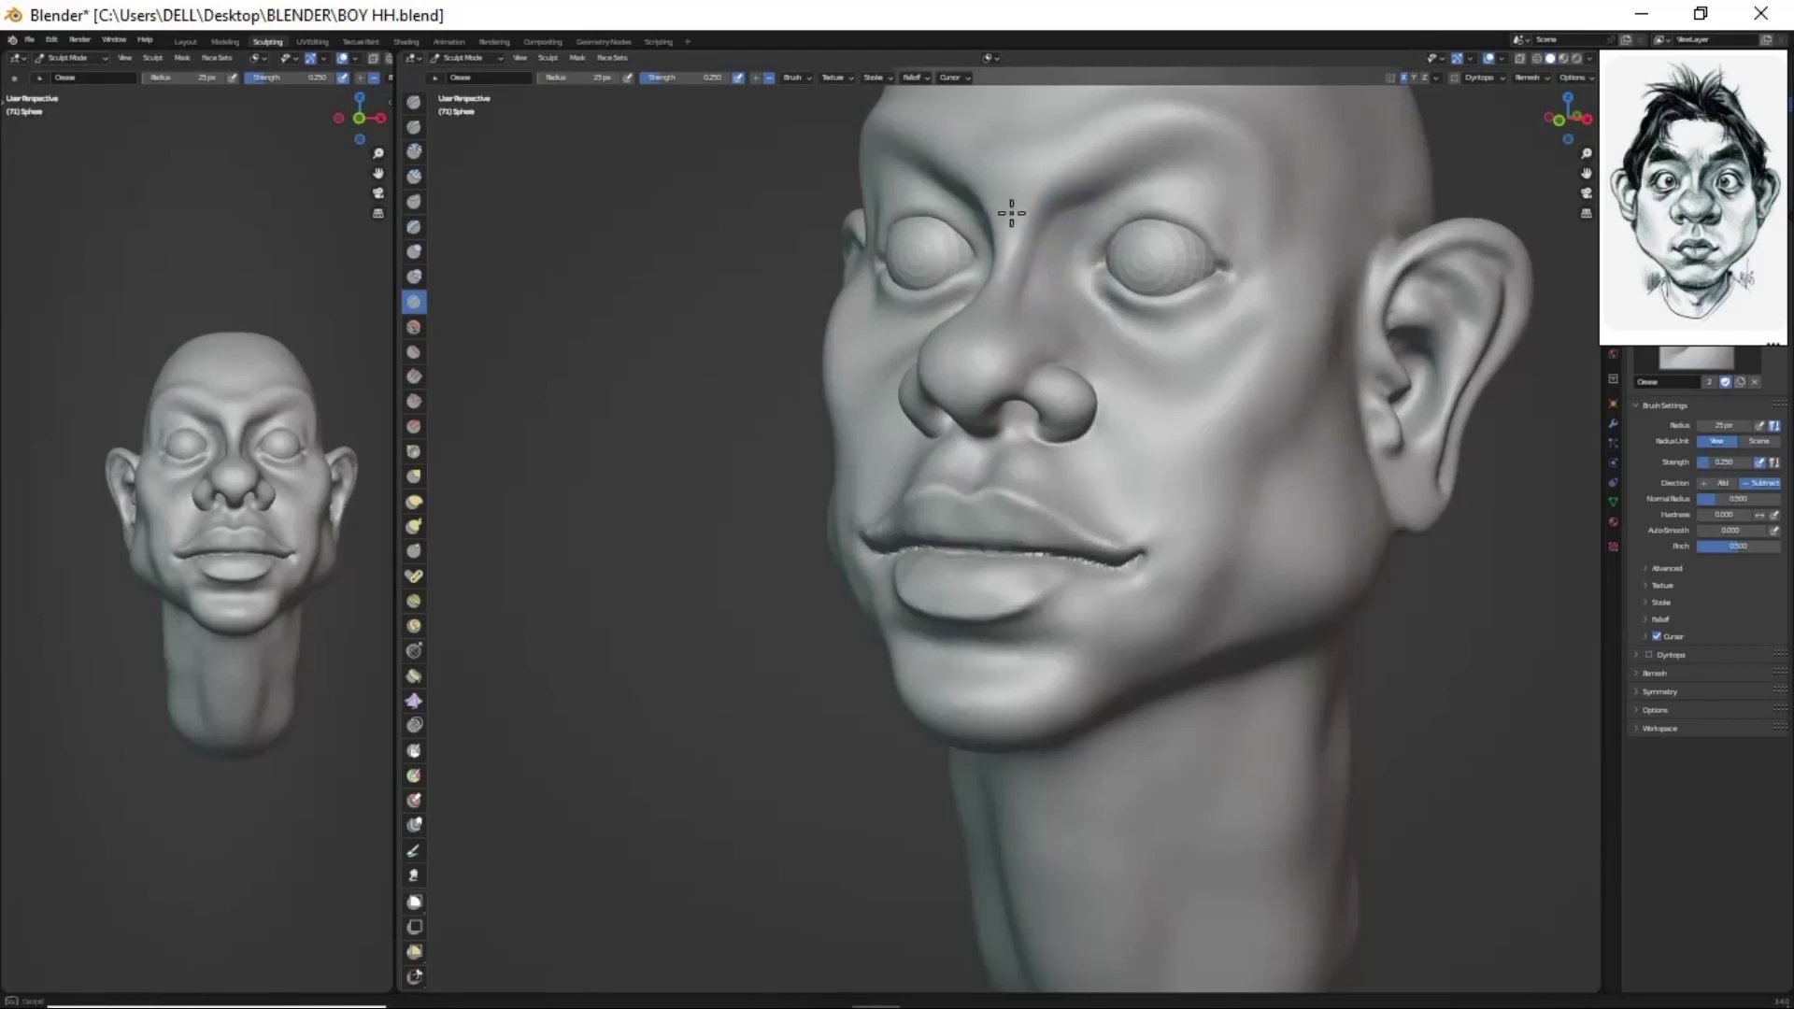
{"action": "scroll", "coordinate": [1011, 213], "scroll_direction": "down", "scroll_amount": 3}
{"action": "key", "text": "g"}
{"action": "mouse_move", "coordinate": [969, 501]}
{"action": "middle_mouse_down"}
{"action": "mouse_move", "coordinate": [1105, 558]}
{"action": "mouse_move", "coordinate": [1062, 548]}
{"action": "mouse_move", "coordinate": [973, 653]}
{"action": "mouse_move", "coordinate": [1133, 580]}
{"action": "mouse_move", "coordinate": [1209, 513]}
{"action": "mouse_move", "coordinate": [1114, 601]}
{"action": "mouse_move", "coordinate": [997, 794]}
{"action": "mouse_move", "coordinate": [1041, 741]}
{"action": "mouse_move", "coordinate": [1049, 761]}
{"action": "mouse_move", "coordinate": [1143, 486]}
{"action": "mouse_move", "coordinate": [1202, 513]}
{"action": "mouse_move", "coordinate": [1073, 580]}
{"action": "middle_mouse_up"}
{"action": "key", "text": "g"}
{"action": "scroll", "coordinate": [1037, 521], "scroll_direction": "up", "scroll_amount": 3}
{"action": "scroll", "coordinate": [1063, 511], "scroll_direction": "up", "scroll_amount": 2}
{"action": "key", "text": "x"}
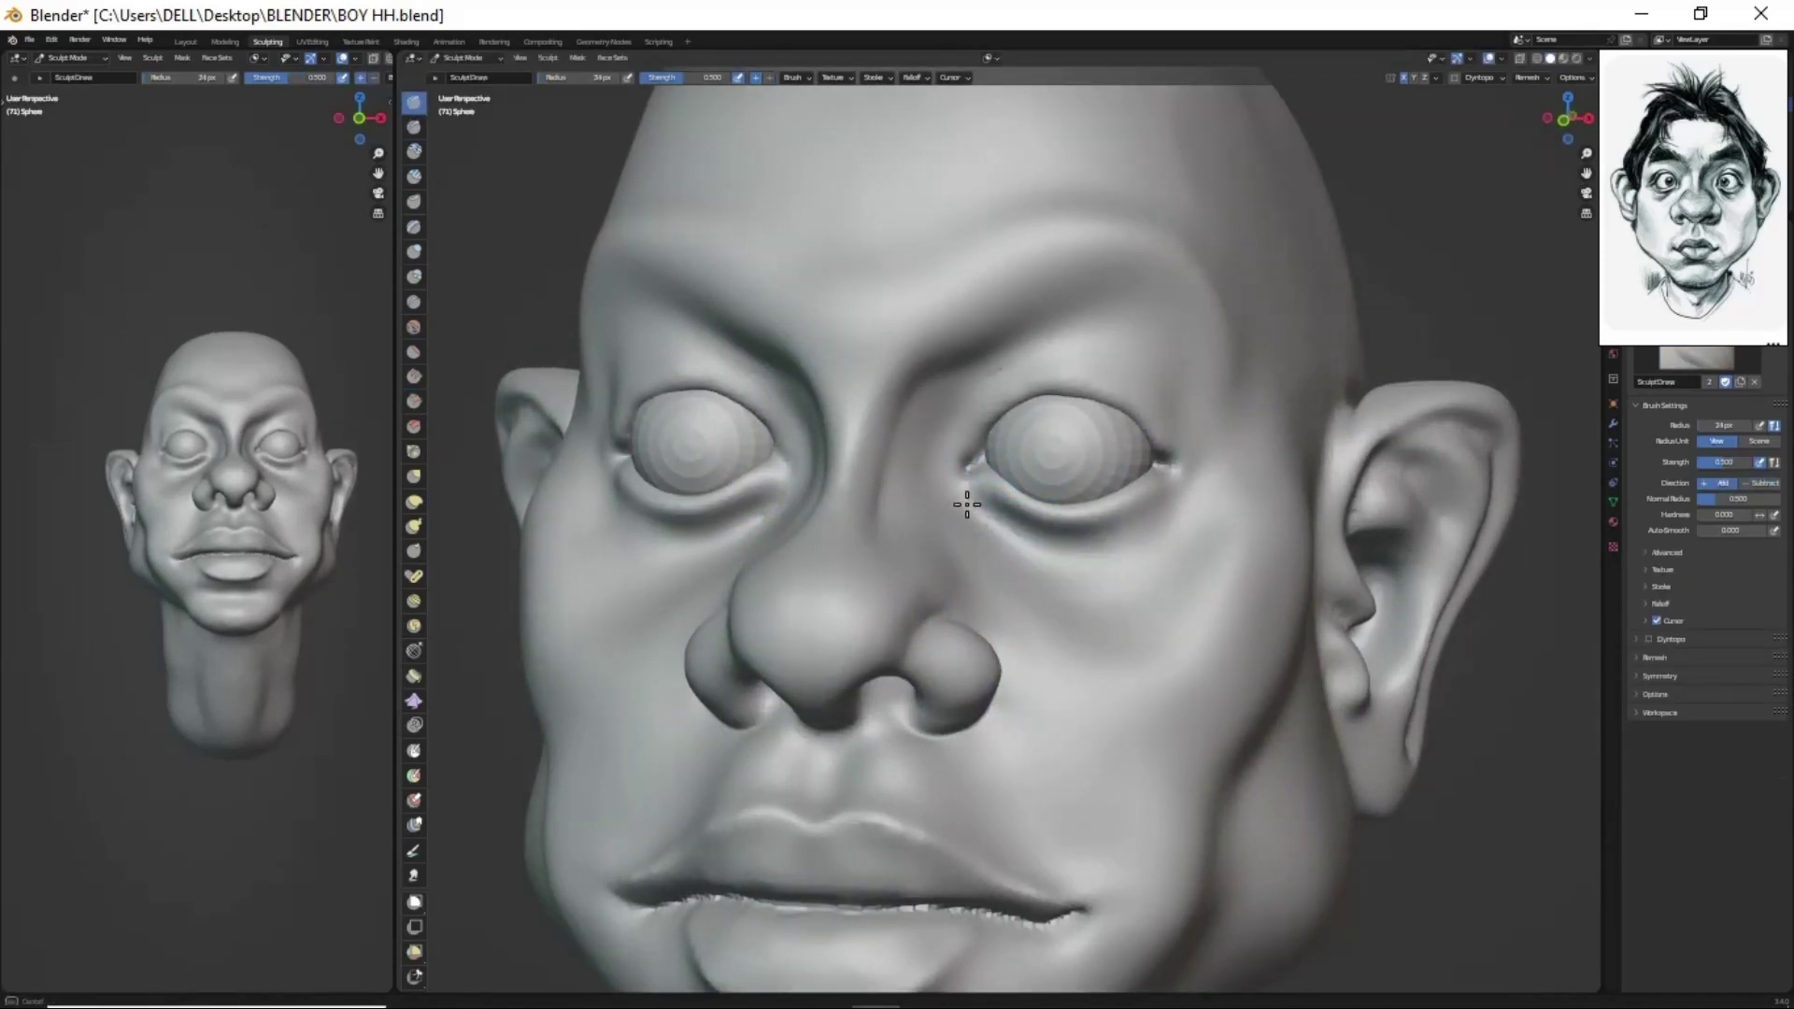
- Build up a philtrum groove linking the nose to the upper lip
{"action": "scroll", "coordinate": [1021, 541], "scroll_direction": "down", "scroll_amount": 2}
{"action": "mouse_move", "coordinate": [1022, 541]}
{"action": "middle_mouse_down"}
{"action": "mouse_move", "coordinate": [1113, 741]}
{"action": "mouse_move", "coordinate": [1073, 738]}
{"action": "middle_mouse_up"}
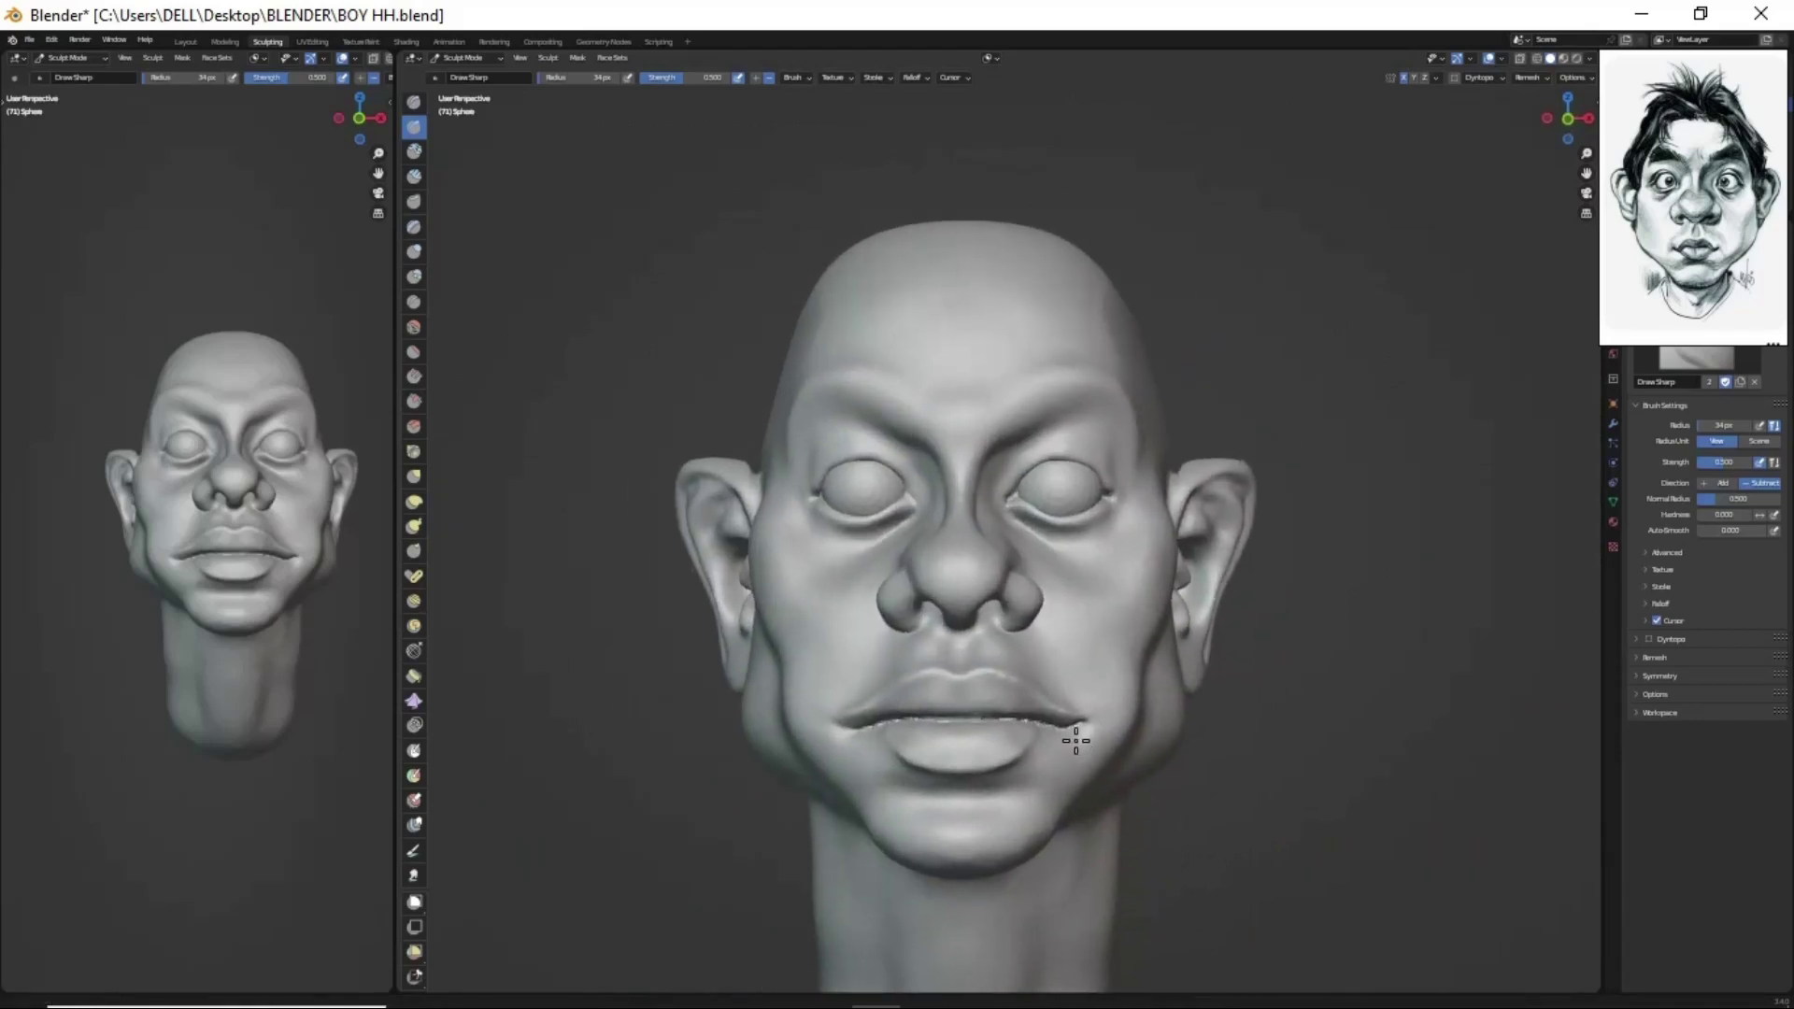
{"action": "scroll", "coordinate": [1090, 470], "scroll_direction": "up", "scroll_amount": 3}
{"action": "mouse_move", "coordinate": [1017, 510]}
{"action": "middle_mouse_down"}
{"action": "mouse_move", "coordinate": [1097, 509]}
{"action": "mouse_move", "coordinate": [1129, 412]}
{"action": "middle_mouse_up"}
{"action": "scroll", "coordinate": [1088, 342], "scroll_direction": "down", "scroll_amount": 1}
{"action": "scroll", "coordinate": [1001, 420], "scroll_direction": "down", "scroll_amount": 3}
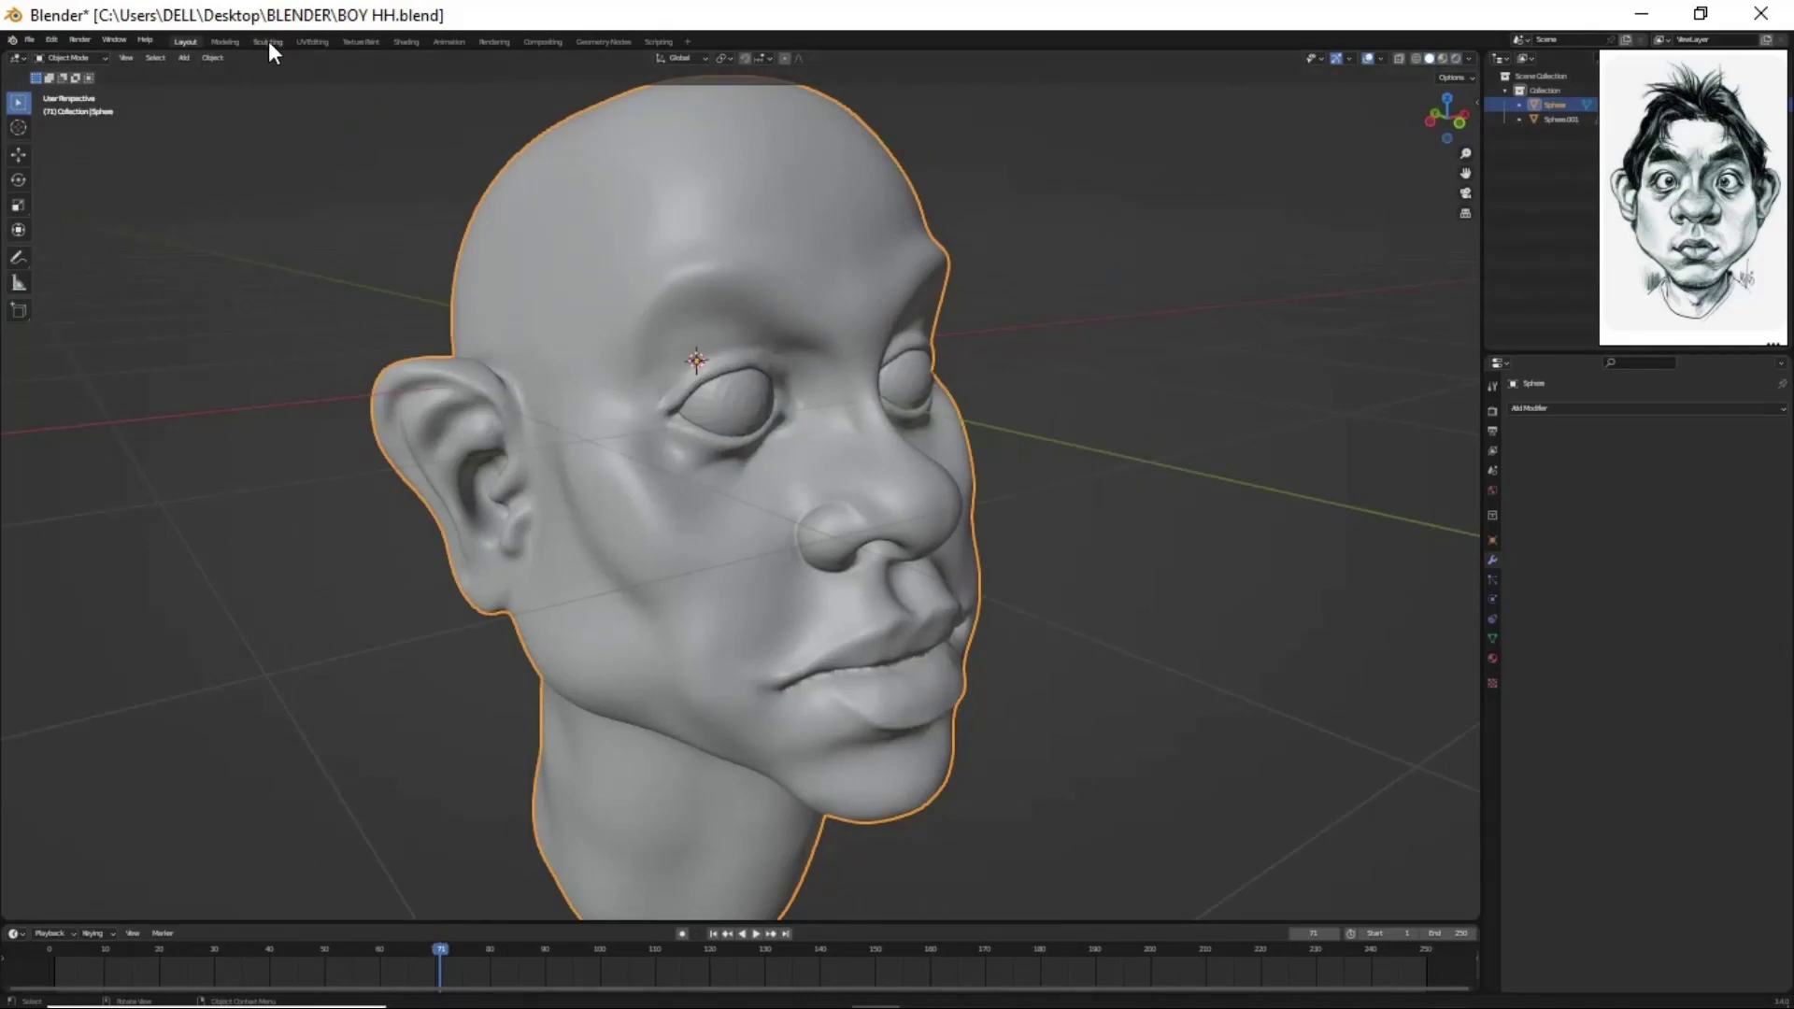
{"action": "left_click", "coordinate": [267, 42]}
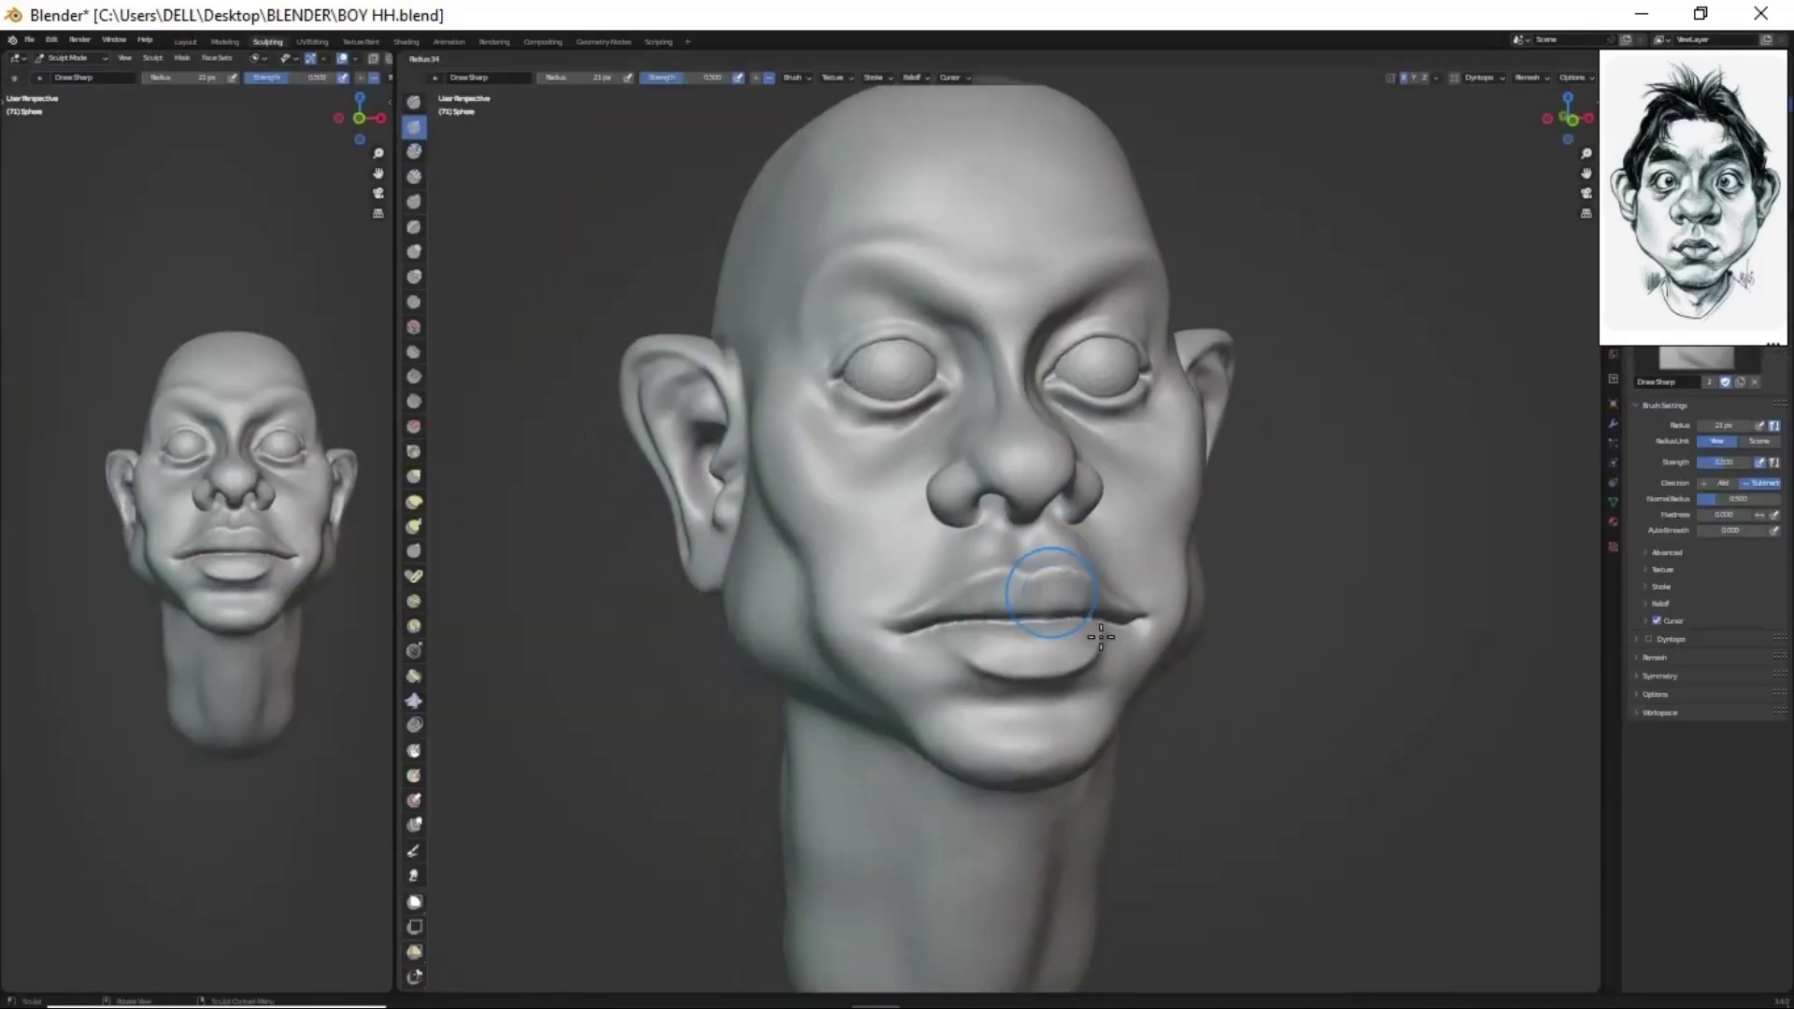
{"action": "mouse_move", "coordinate": [990, 374]}
{"action": "middle_mouse_down"}
{"action": "mouse_move", "coordinate": [741, 180]}
{"action": "mouse_move", "coordinate": [819, 390]}
{"action": "middle_mouse_up"}
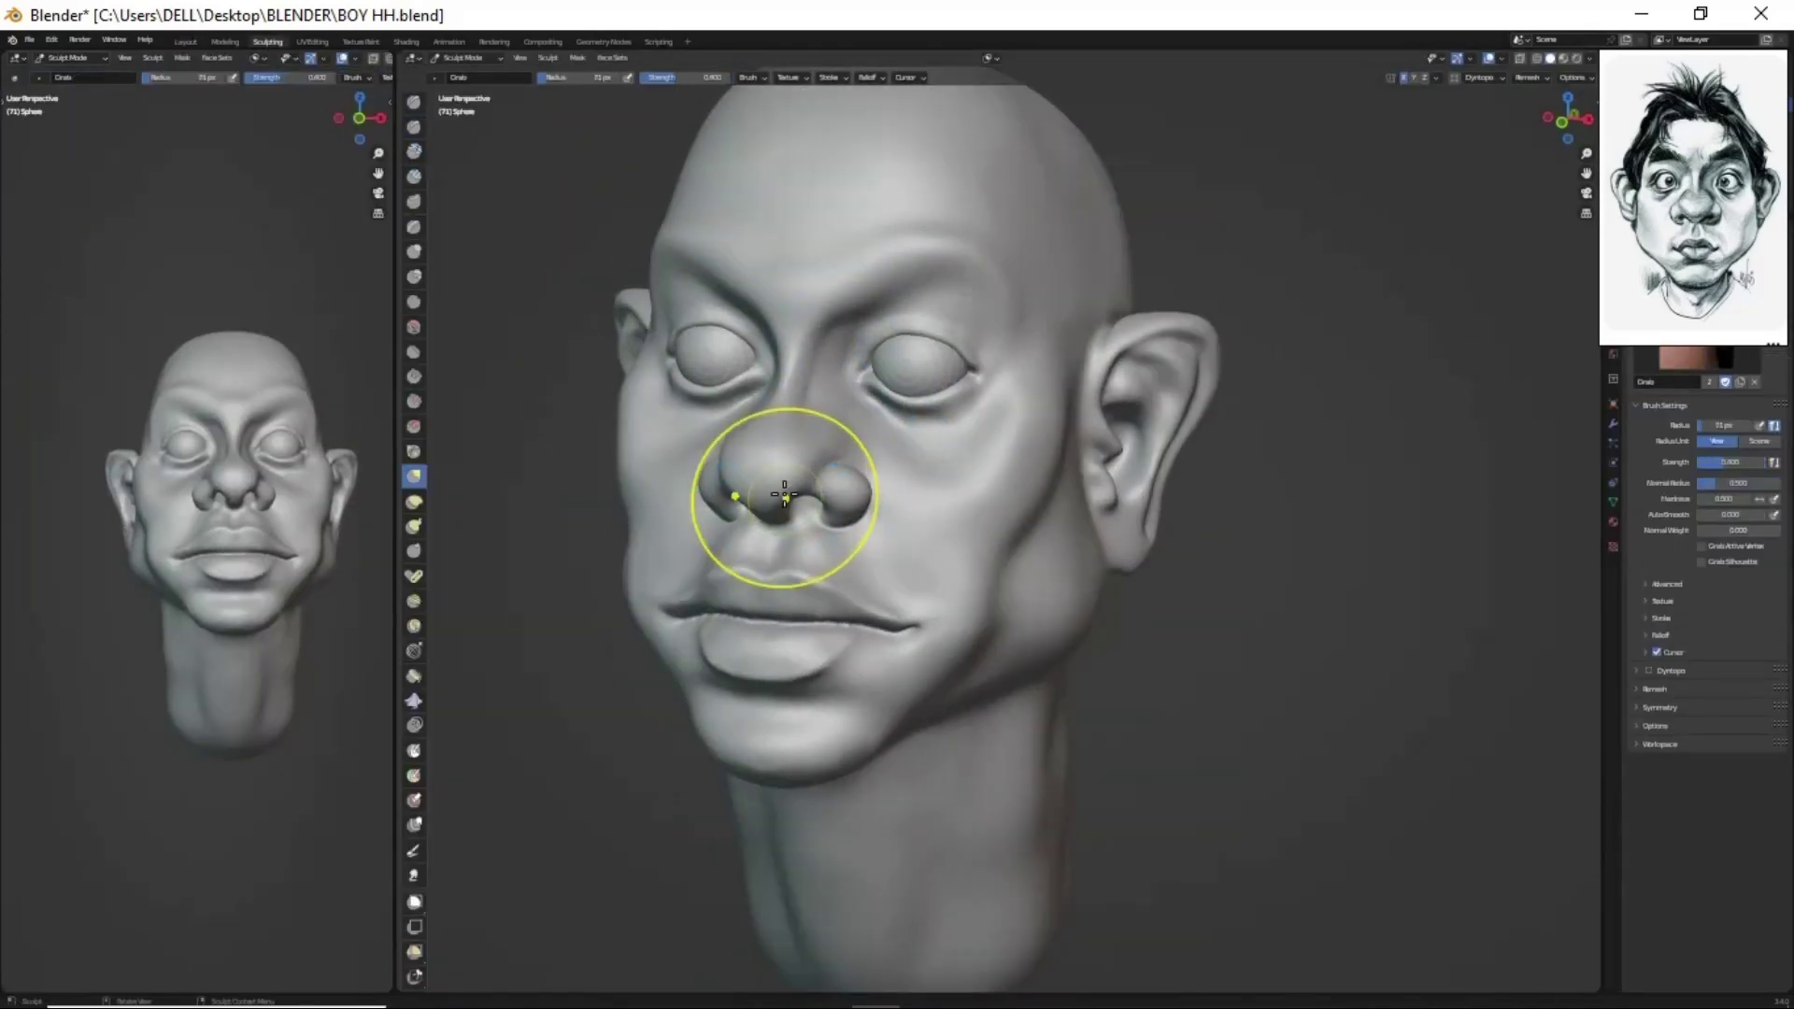
{"action": "key", "text": "x"}
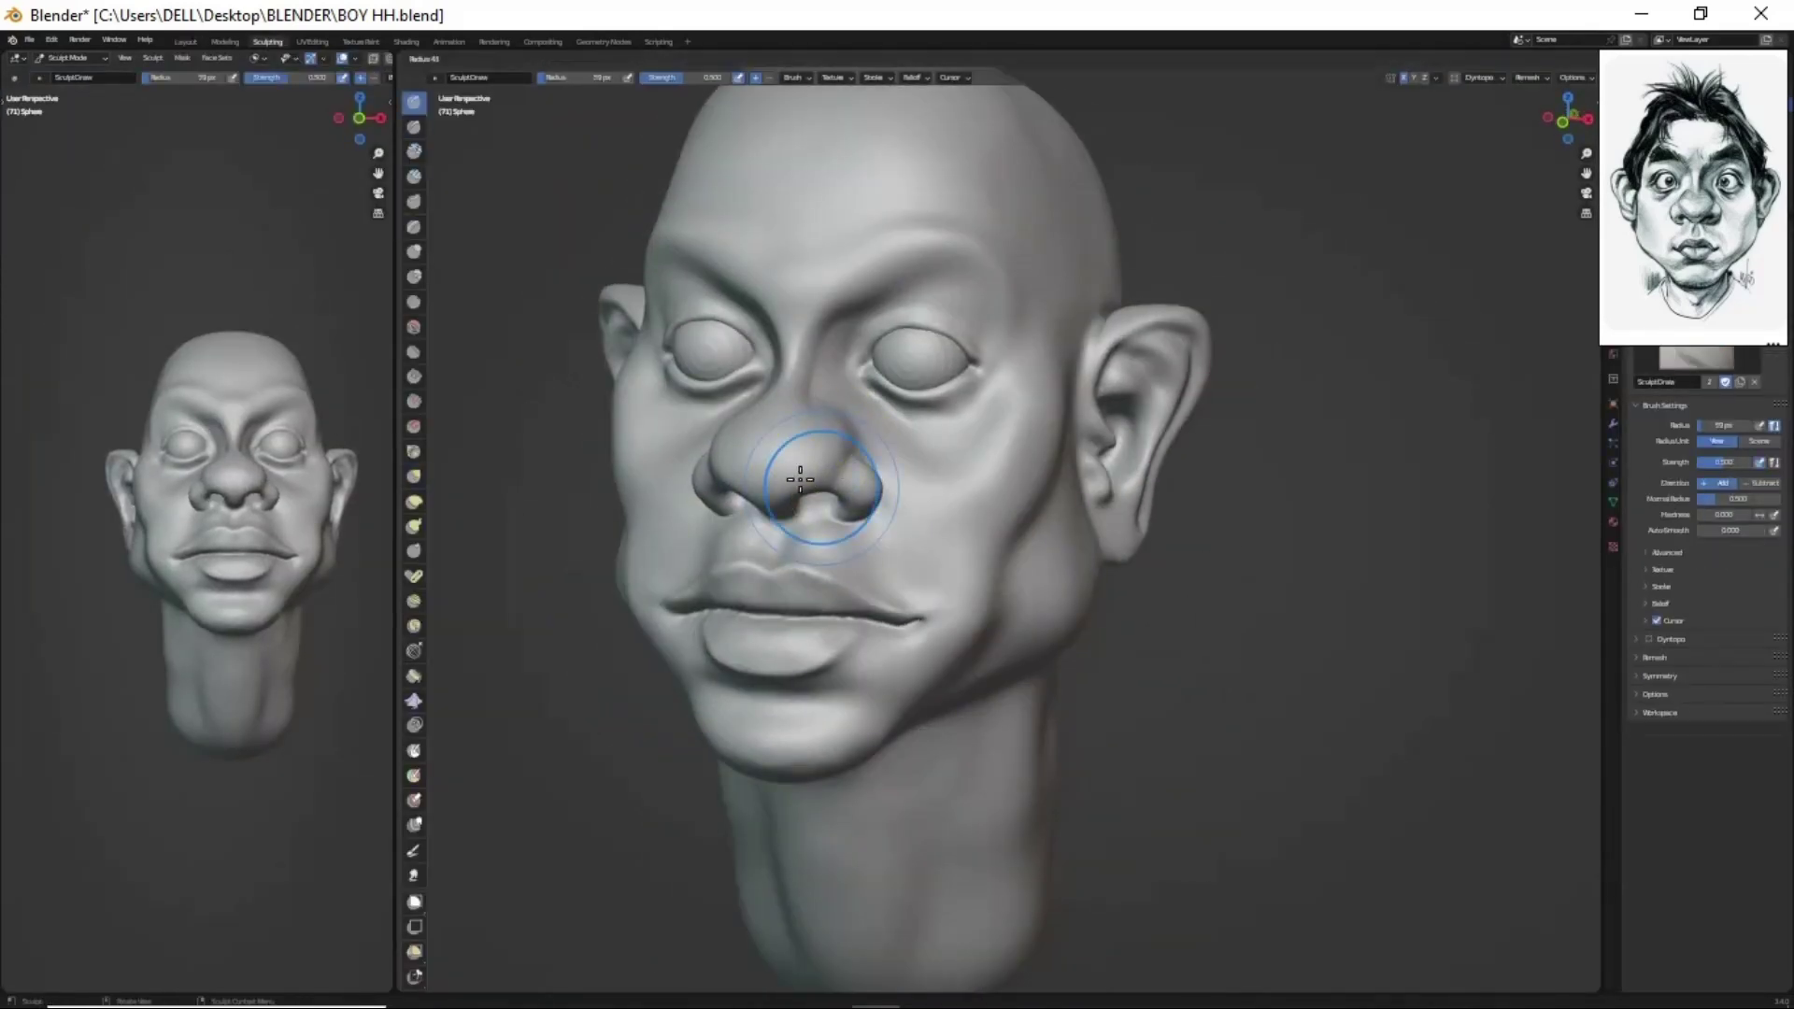
{"action": "mouse_move", "coordinate": [804, 414]}
{"action": "middle_mouse_down"}
{"action": "mouse_move", "coordinate": [853, 544]}
{"action": "mouse_move", "coordinate": [922, 480]}
{"action": "mouse_move", "coordinate": [978, 656]}
{"action": "mouse_move", "coordinate": [897, 645]}
{"action": "mouse_move", "coordinate": [925, 673]}
{"action": "middle_mouse_up"}
- Reshape the nostrils, lips and mouth corners with Grab and Draw strokes
{"action": "key", "text": "g"}
{"action": "scroll", "coordinate": [914, 682], "scroll_direction": "up", "scroll_amount": 3}
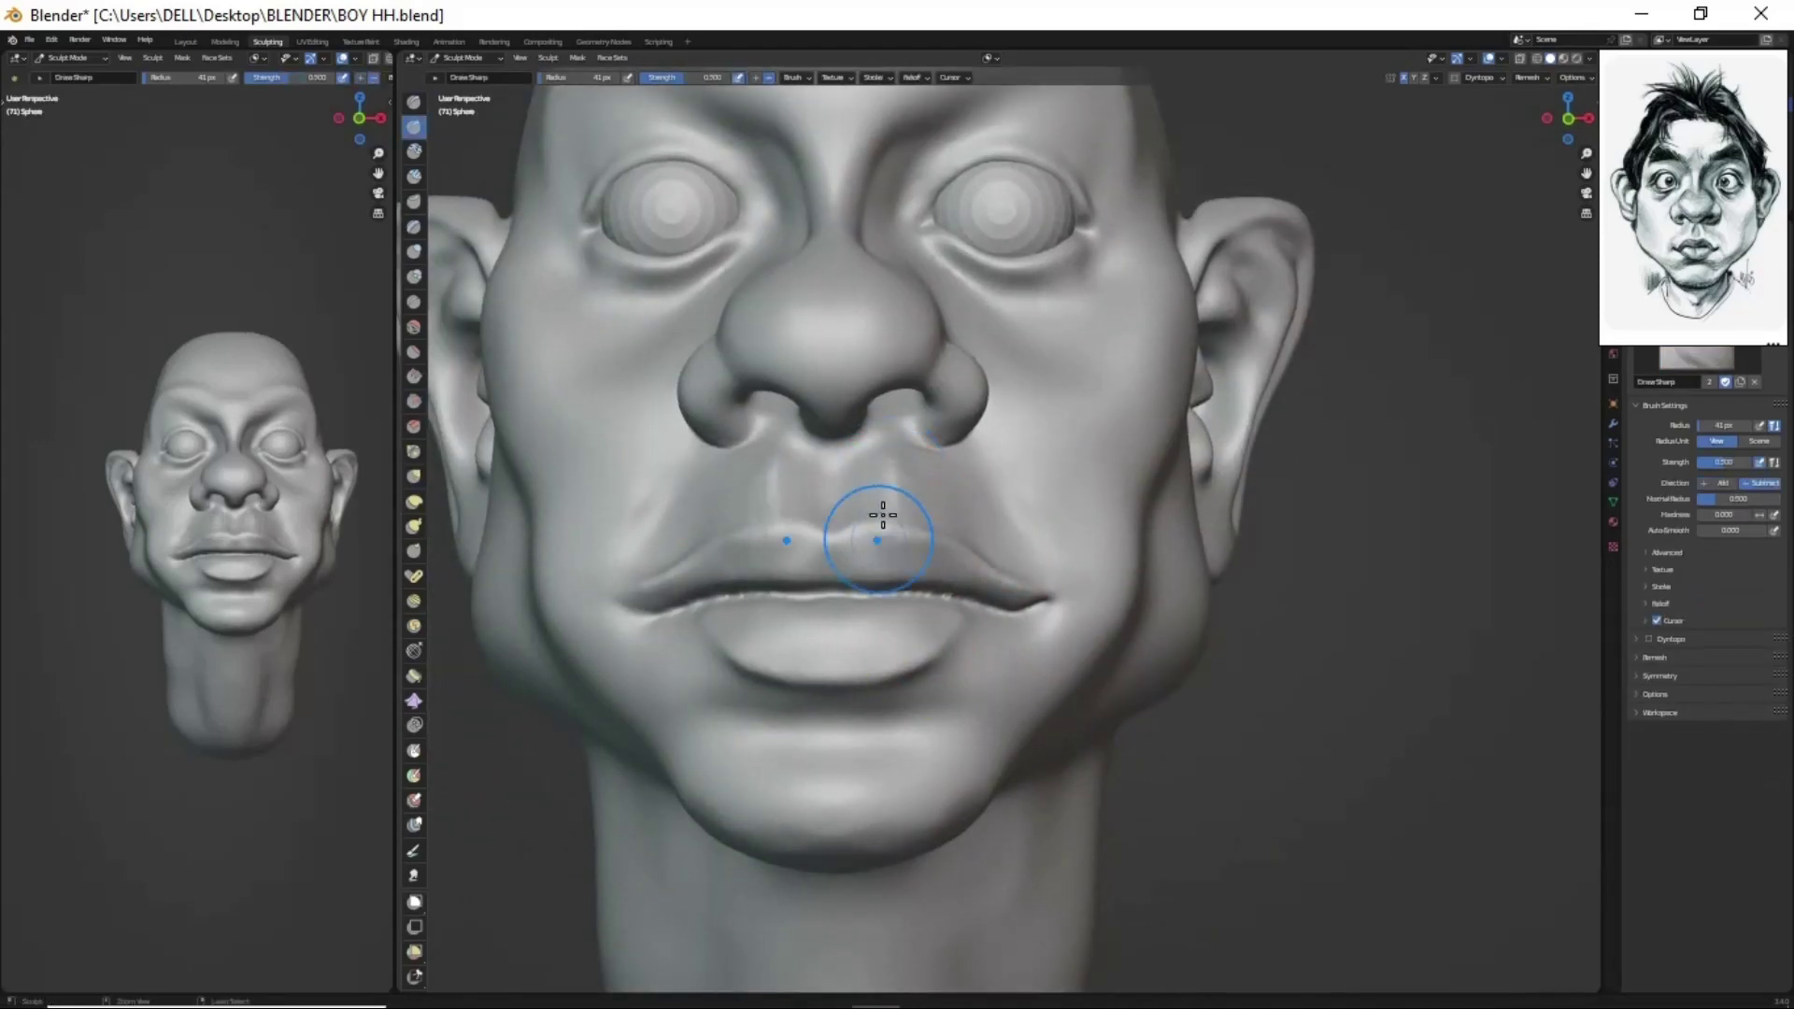
{"action": "key", "text": "g"}
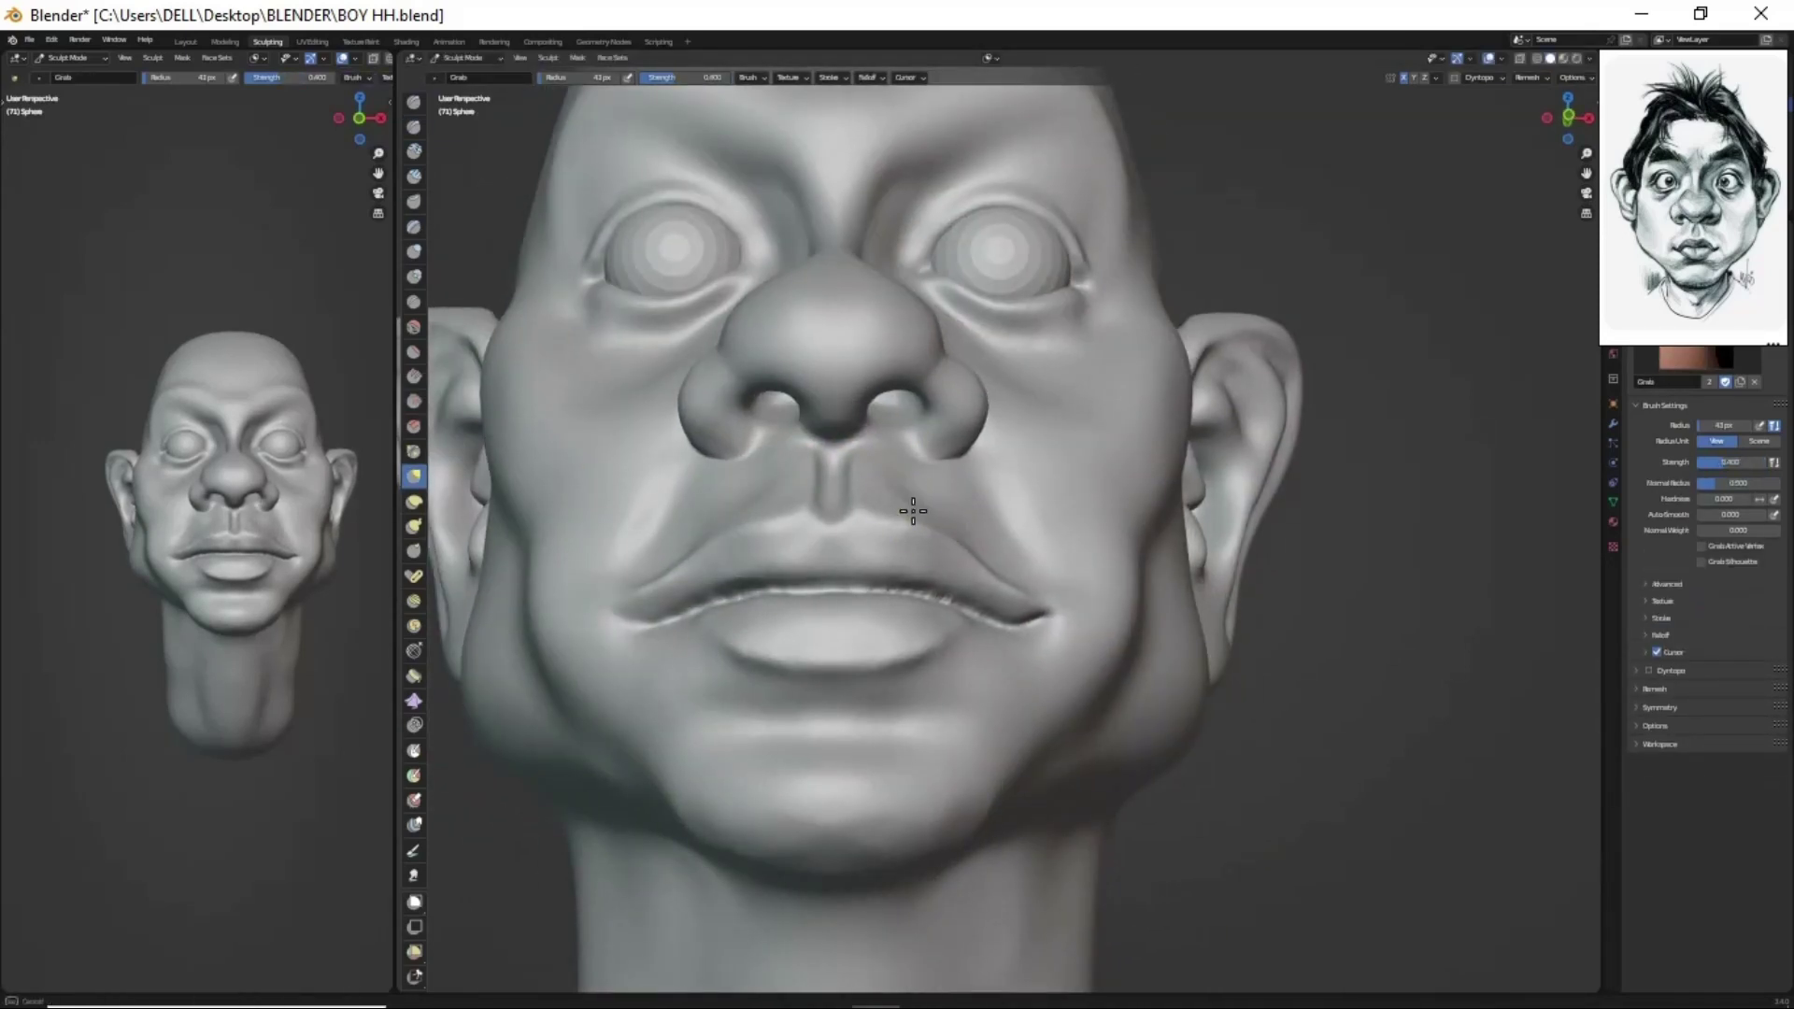
{"action": "mouse_move", "coordinate": [914, 514]}
{"action": "middle_mouse_down"}
{"action": "mouse_move", "coordinate": [1001, 681]}
{"action": "mouse_move", "coordinate": [764, 586]}
{"action": "mouse_move", "coordinate": [987, 654]}
{"action": "mouse_move", "coordinate": [773, 561]}
{"action": "mouse_move", "coordinate": [1041, 561]}
{"action": "mouse_move", "coordinate": [1089, 464]}
{"action": "mouse_move", "coordinate": [1120, 556]}
{"action": "mouse_move", "coordinate": [1065, 682]}
{"action": "mouse_move", "coordinate": [1160, 612]}
{"action": "mouse_move", "coordinate": [960, 561]}
{"action": "mouse_move", "coordinate": [1112, 688]}
{"action": "middle_mouse_up"}
{"action": "key", "text": "x"}
{"action": "scroll", "coordinate": [1085, 579], "scroll_direction": "down", "scroll_amount": 3}
{"action": "key", "text": "g"}
- Crease the lip line and philtrum, then carve frown furrows between the brows
{"action": "scroll", "coordinate": [1109, 649], "scroll_direction": "down", "scroll_amount": 2}
{"action": "scroll", "coordinate": [1112, 688], "scroll_direction": "up", "scroll_amount": 2}
{"action": "key", "text": "x"}
{"action": "scroll", "coordinate": [1111, 689], "scroll_direction": "up", "scroll_amount": 2}
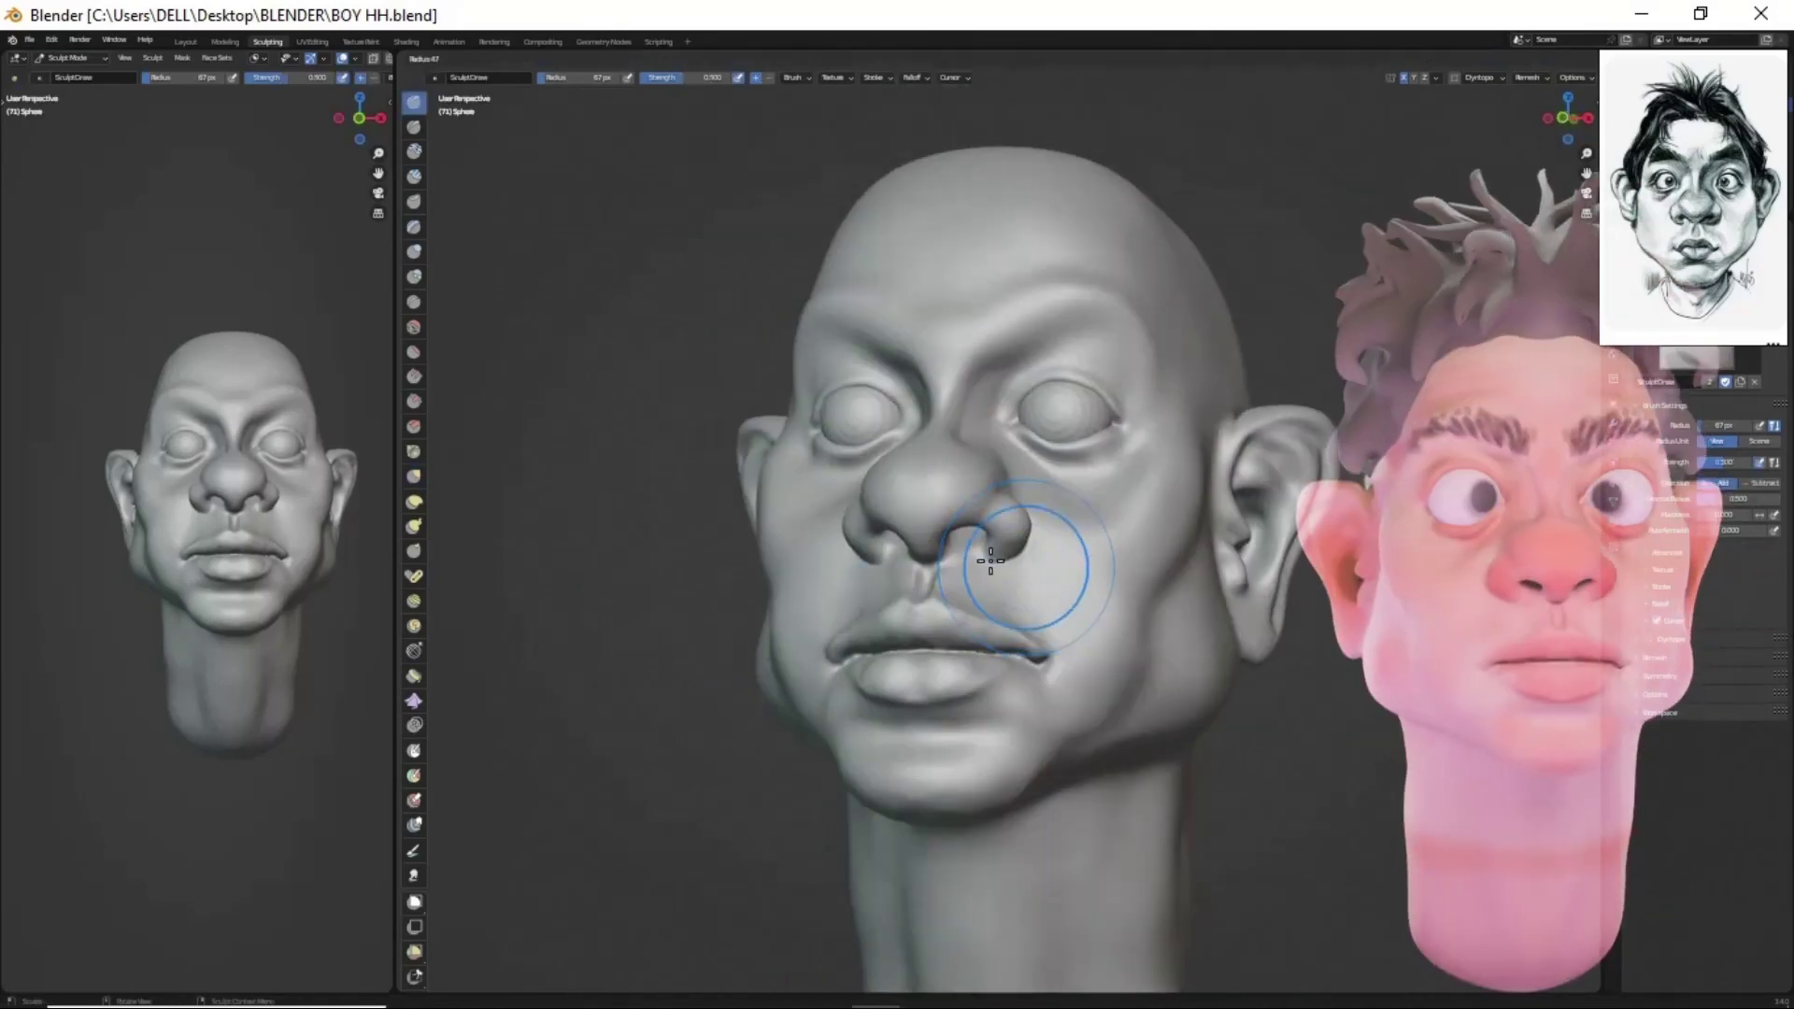
{"action": "scroll", "coordinate": [1034, 573], "scroll_direction": "up", "scroll_amount": 2}
{"action": "mouse_move", "coordinate": [953, 446]}
{"action": "middle_mouse_down"}
{"action": "mouse_move", "coordinate": [926, 471]}
{"action": "mouse_move", "coordinate": [1022, 720]}
{"action": "mouse_move", "coordinate": [1050, 673]}
{"action": "middle_mouse_up"}
{"action": "key", "text": "shift+c"}
{"action": "scroll", "coordinate": [954, 510], "scroll_direction": "up", "scroll_amount": 2}
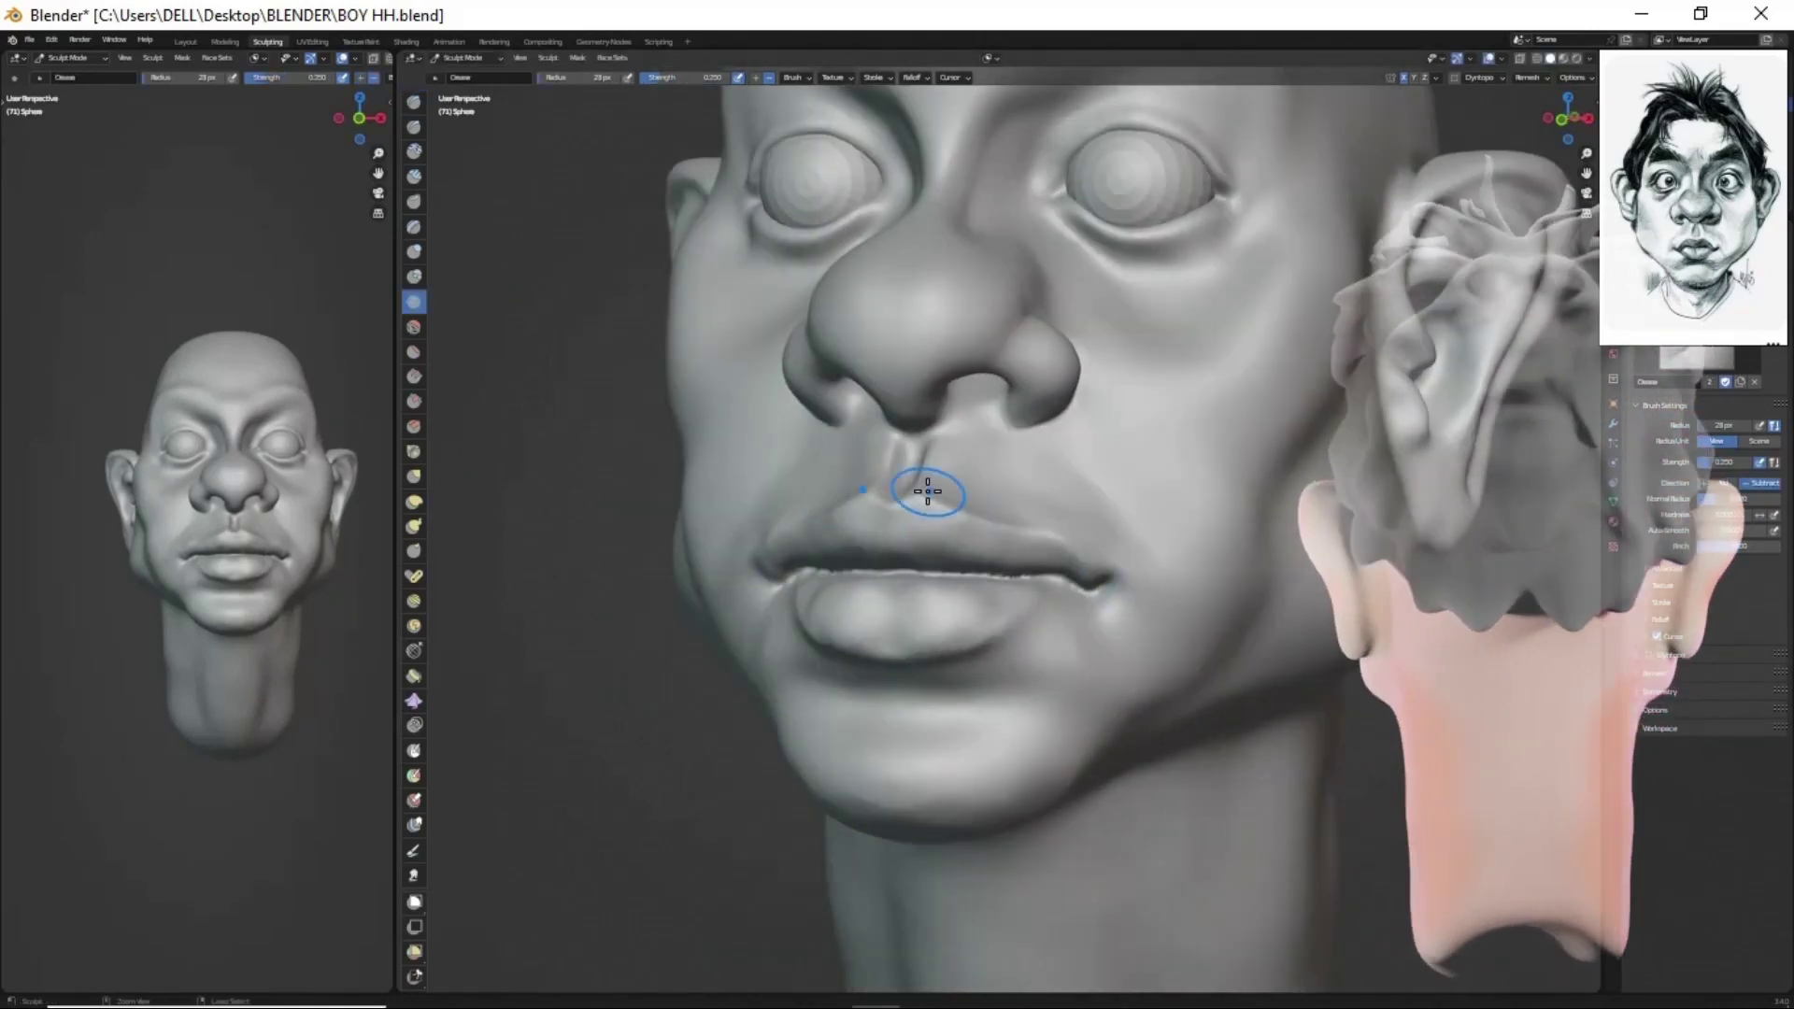
{"action": "scroll", "coordinate": [948, 651], "scroll_direction": "down", "scroll_amount": 5}
{"action": "middle_click_drag", "start_coordinate": [949, 652], "coordinate": [1008, 655]}
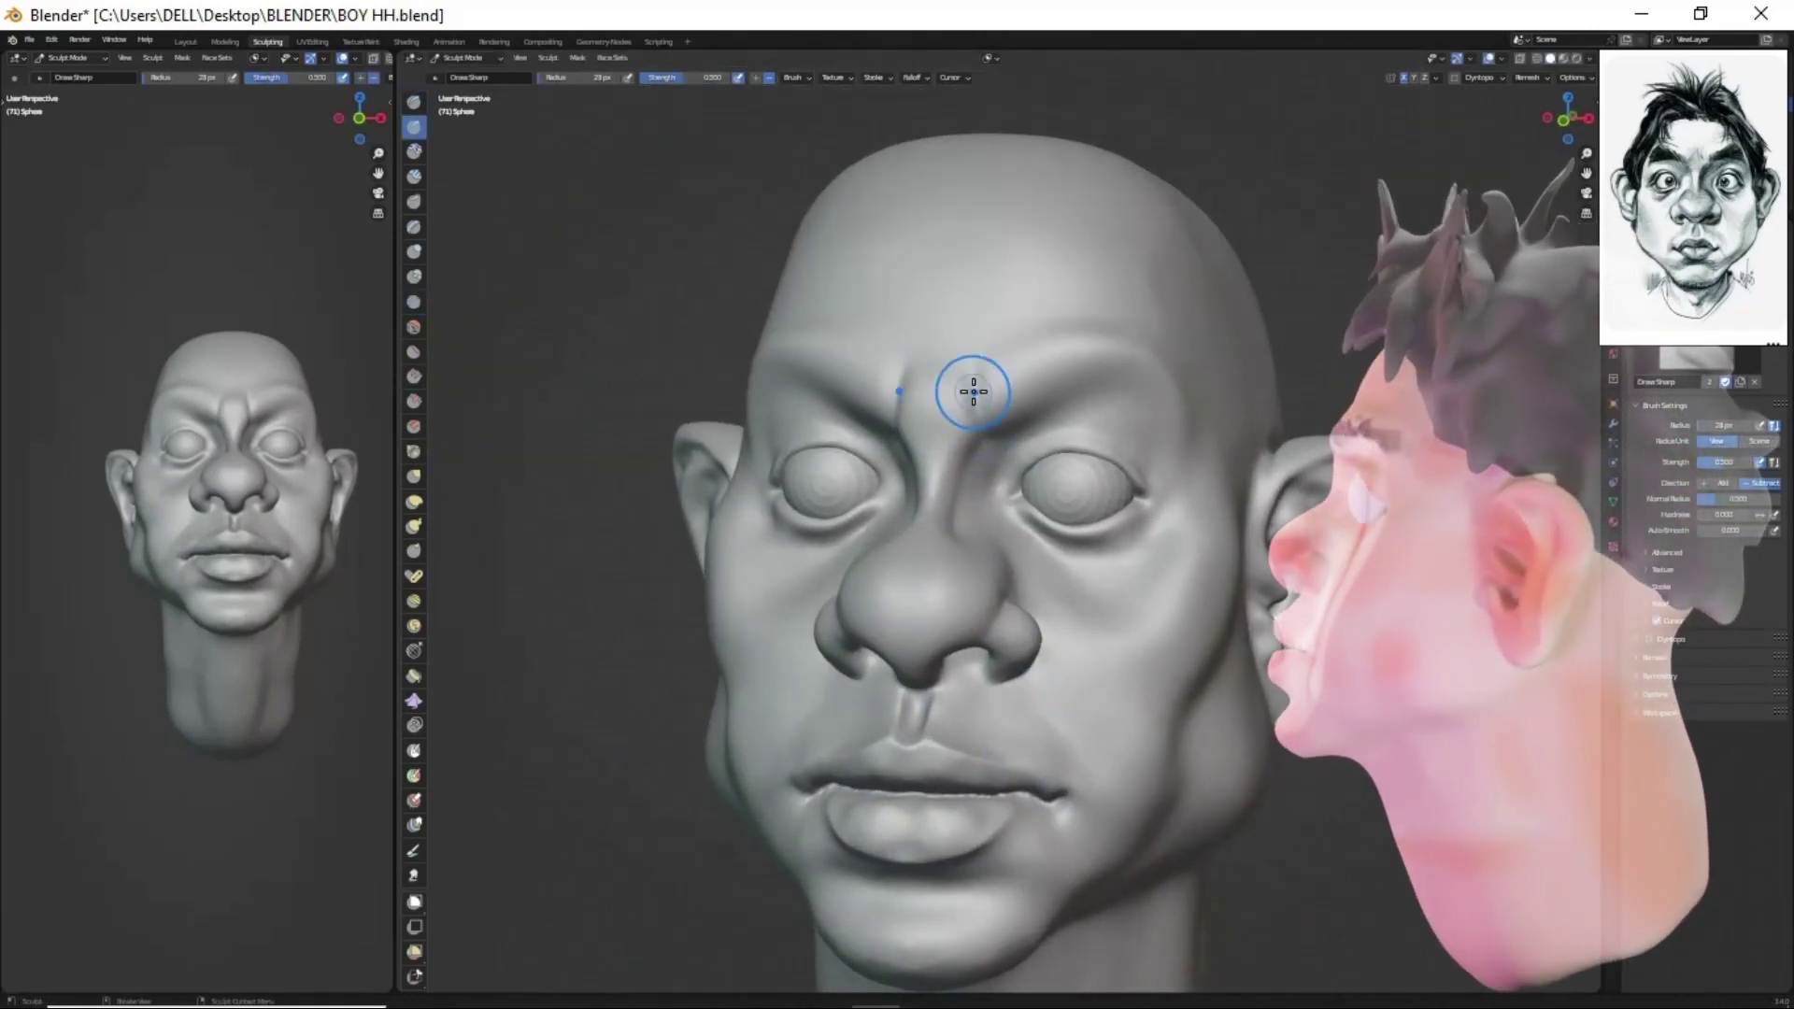
{"action": "mouse_move", "coordinate": [972, 314]}
{"action": "middle_mouse_down"}
{"action": "mouse_move", "coordinate": [1032, 521]}
{"action": "mouse_move", "coordinate": [1089, 340]}
{"action": "mouse_move", "coordinate": [1033, 593]}
{"action": "mouse_move", "coordinate": [1004, 557]}
{"action": "middle_mouse_up"}
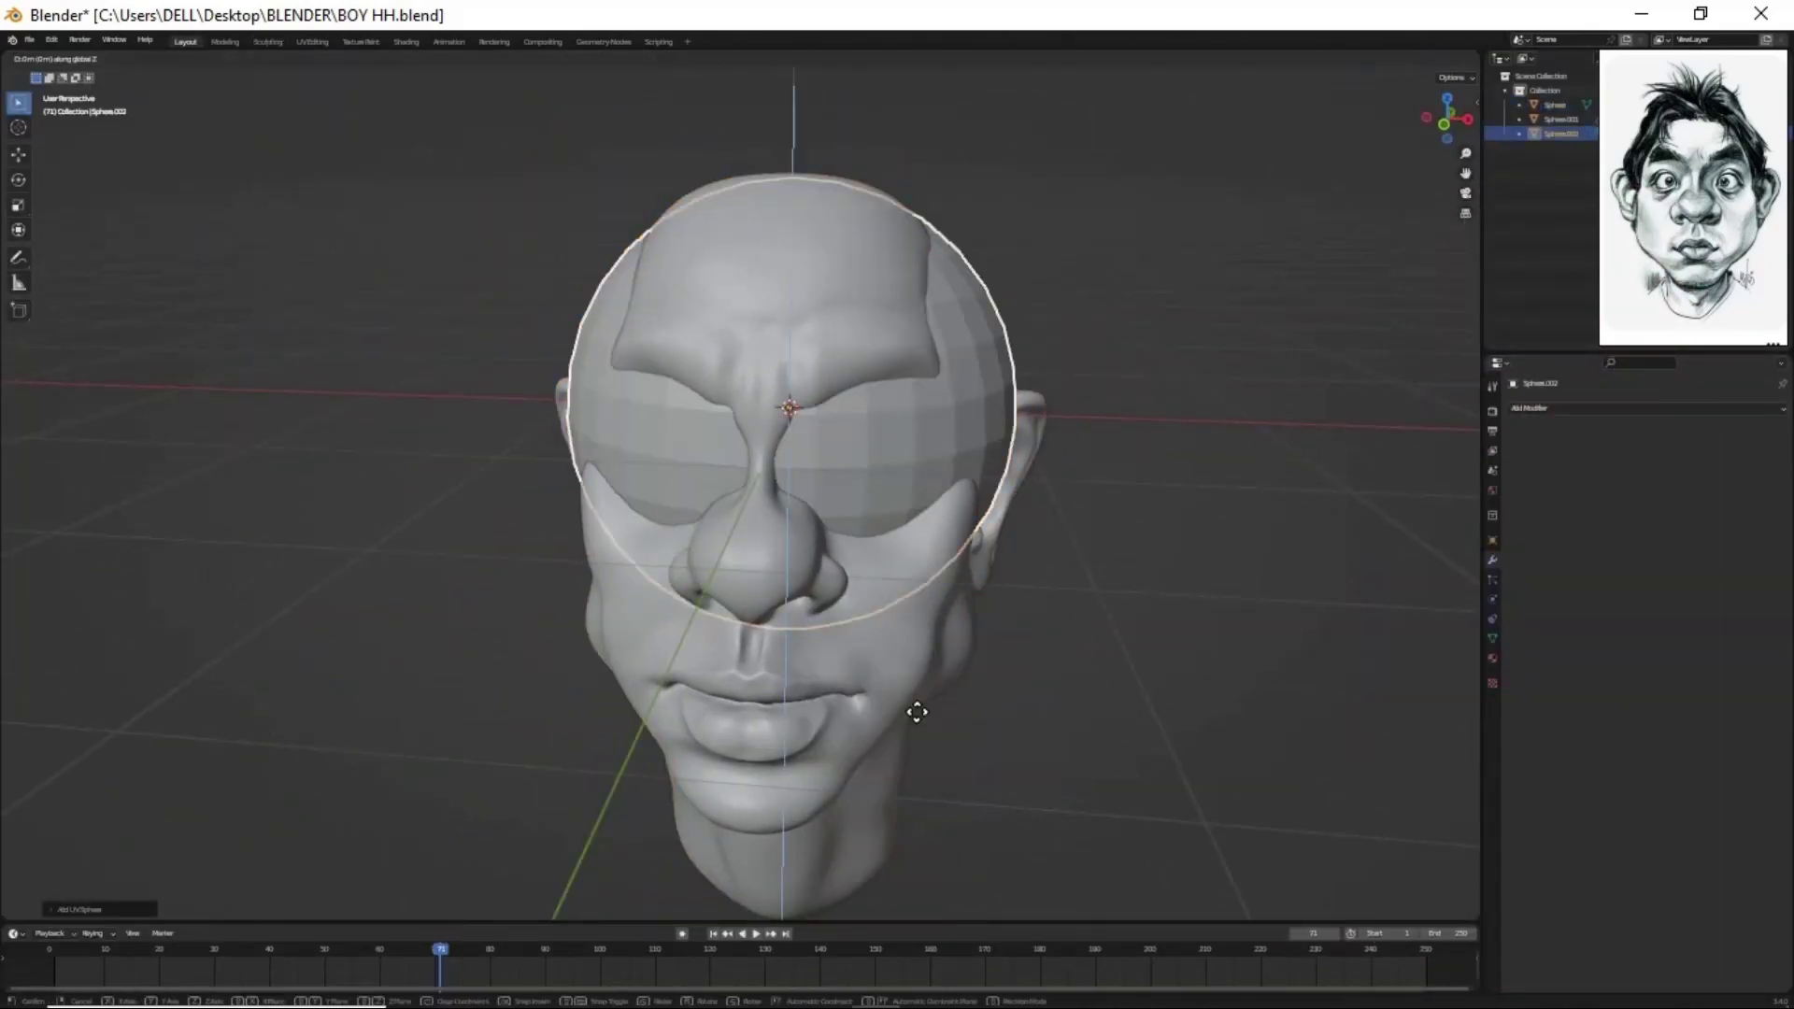
- Add a UV sphere, move it up along Z above the head, and select it
{"action": "key", "text": "g"}
{"action": "key", "text": "z"}
{"action": "left_click", "coordinate": [899, 614]}
{"action": "mouse_move", "coordinate": [899, 614]}
{"action": "middle_mouse_down"}
{"action": "mouse_move", "coordinate": [813, 789]}
{"action": "mouse_move", "coordinate": [851, 636]}
{"action": "mouse_move", "coordinate": [835, 540]}
{"action": "mouse_move", "coordinate": [838, 555]}
{"action": "mouse_move", "coordinate": [168, 69]}
{"action": "middle_mouse_up"}
{"action": "key", "text": "g"}
{"action": "left_click", "coordinate": [781, 789]}
{"action": "left_click", "coordinate": [269, 41]}
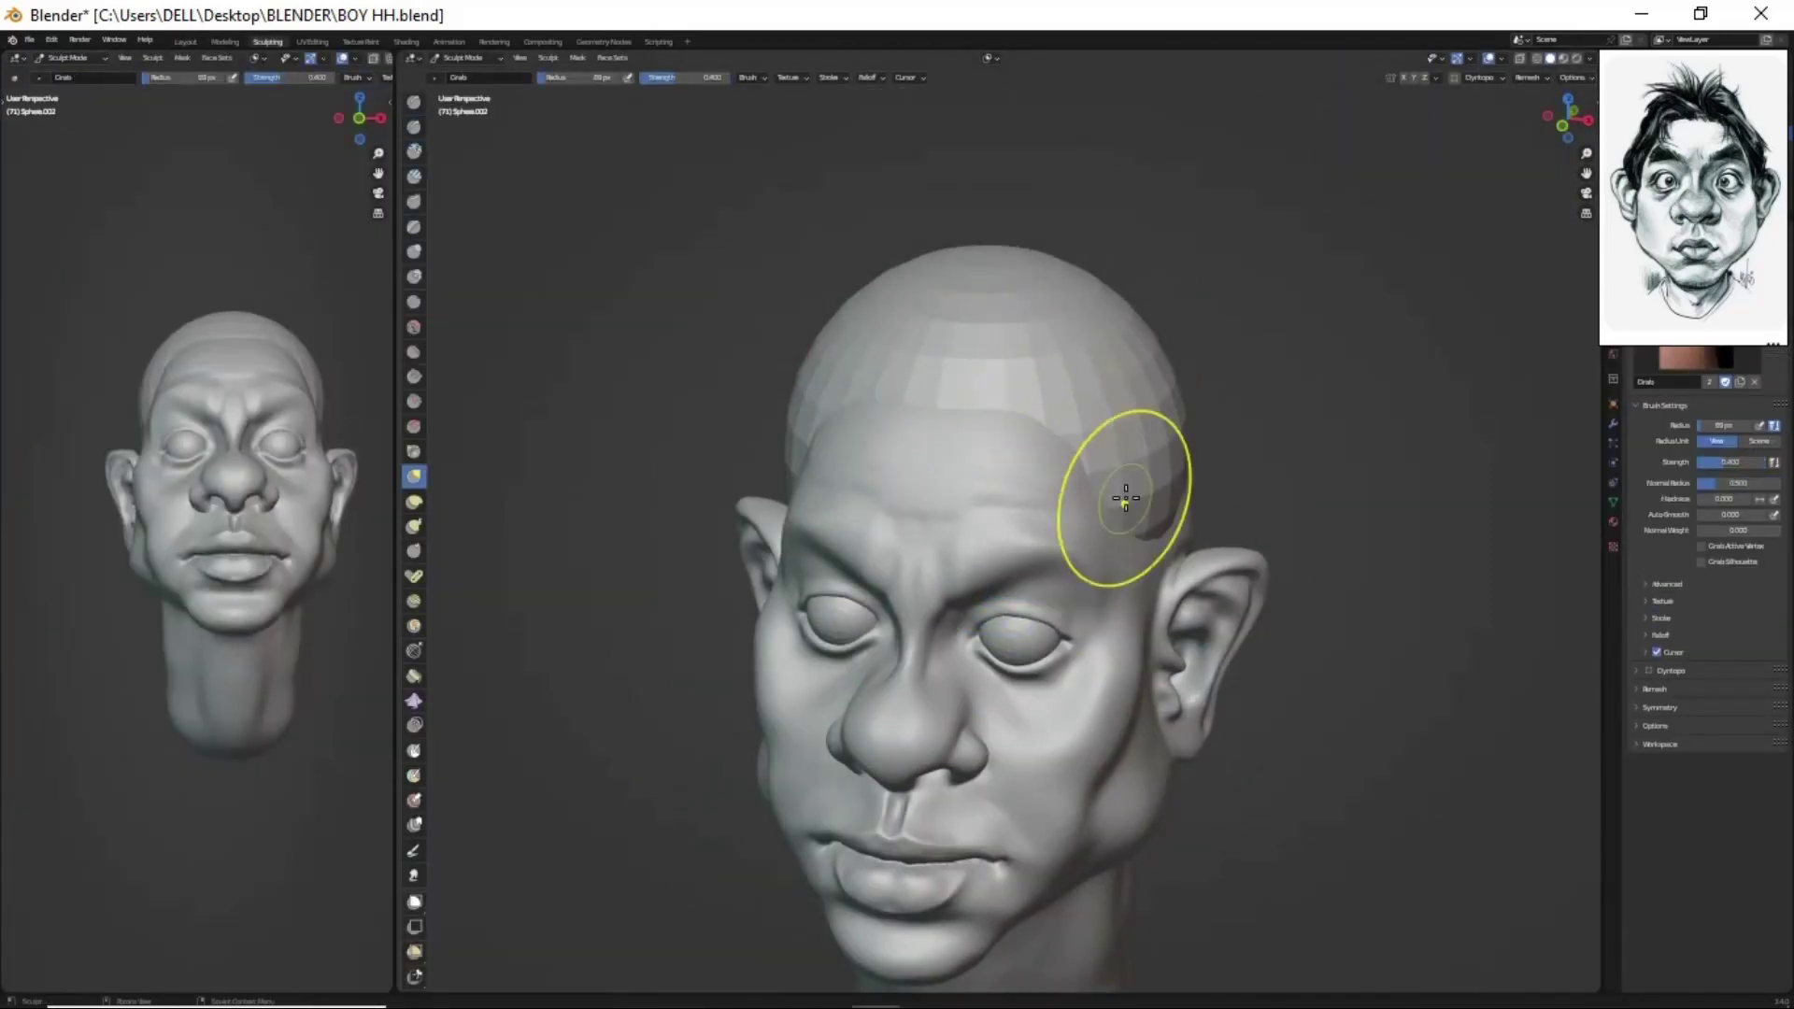
- Shape the sphere over the skull into a hair cap and Voxel Remesh it at 0.02 m
{"action": "mouse_move", "coordinate": [1130, 481]}
{"action": "middle_mouse_down"}
{"action": "mouse_move", "coordinate": [962, 608]}
{"action": "mouse_move", "coordinate": [1250, 601]}
{"action": "mouse_move", "coordinate": [1140, 600]}
{"action": "mouse_move", "coordinate": [1110, 540]}
{"action": "mouse_move", "coordinate": [1162, 589]}
{"action": "mouse_move", "coordinate": [1097, 664]}
{"action": "mouse_move", "coordinate": [1045, 616]}
{"action": "mouse_move", "coordinate": [1213, 641]}
{"action": "mouse_move", "coordinate": [1092, 637]}
{"action": "mouse_move", "coordinate": [1073, 661]}
{"action": "mouse_move", "coordinate": [1041, 541]}
{"action": "mouse_move", "coordinate": [1159, 628]}
{"action": "middle_mouse_up"}
{"action": "key", "text": "x"}
{"action": "mouse_move", "coordinate": [1127, 489]}
{"action": "middle_mouse_down"}
{"action": "mouse_move", "coordinate": [1029, 324]}
{"action": "mouse_move", "coordinate": [1028, 439]}
{"action": "mouse_move", "coordinate": [777, 628]}
{"action": "mouse_move", "coordinate": [972, 607]}
{"action": "mouse_move", "coordinate": [914, 489]}
{"action": "middle_mouse_up"}
{"action": "scroll", "coordinate": [978, 601], "scroll_direction": "up", "scroll_amount": 2}
{"action": "key", "text": "r"}
{"action": "left_click", "coordinate": [1040, 582]}
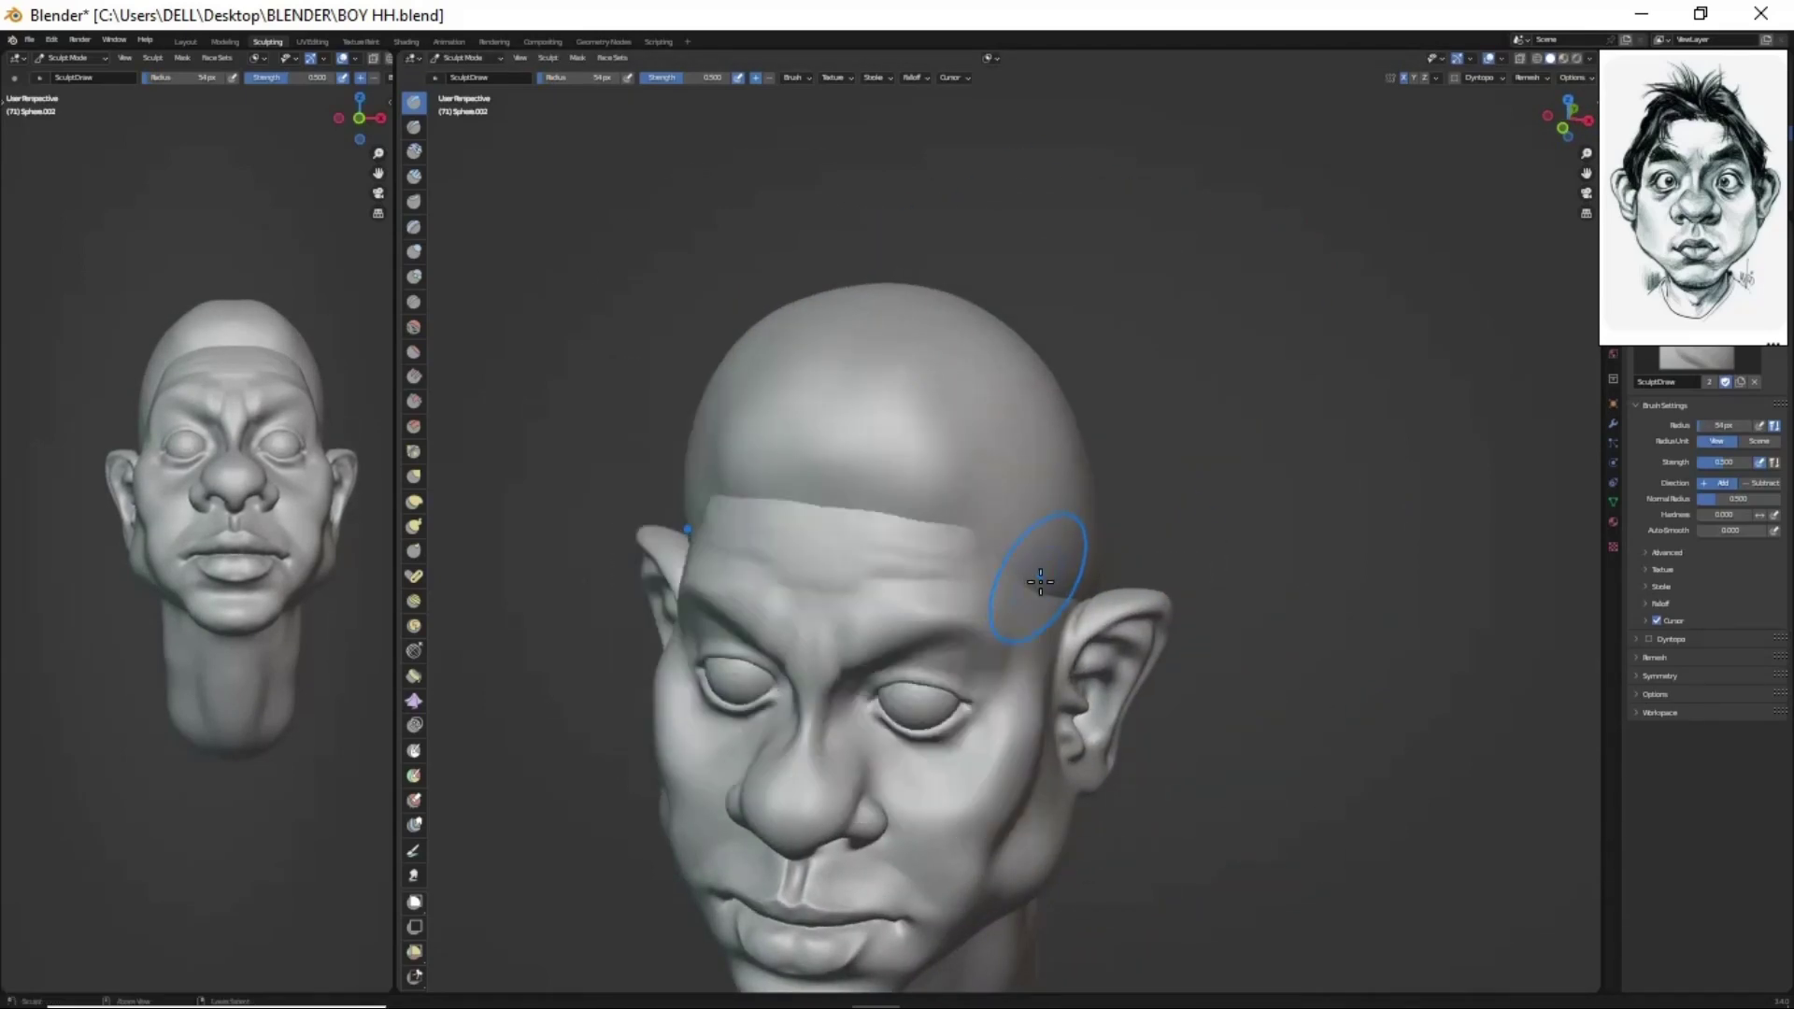
{"action": "key", "text": "f"}
{"action": "middle_click_drag", "start_coordinate": [874, 380], "coordinate": [1188, 461]}
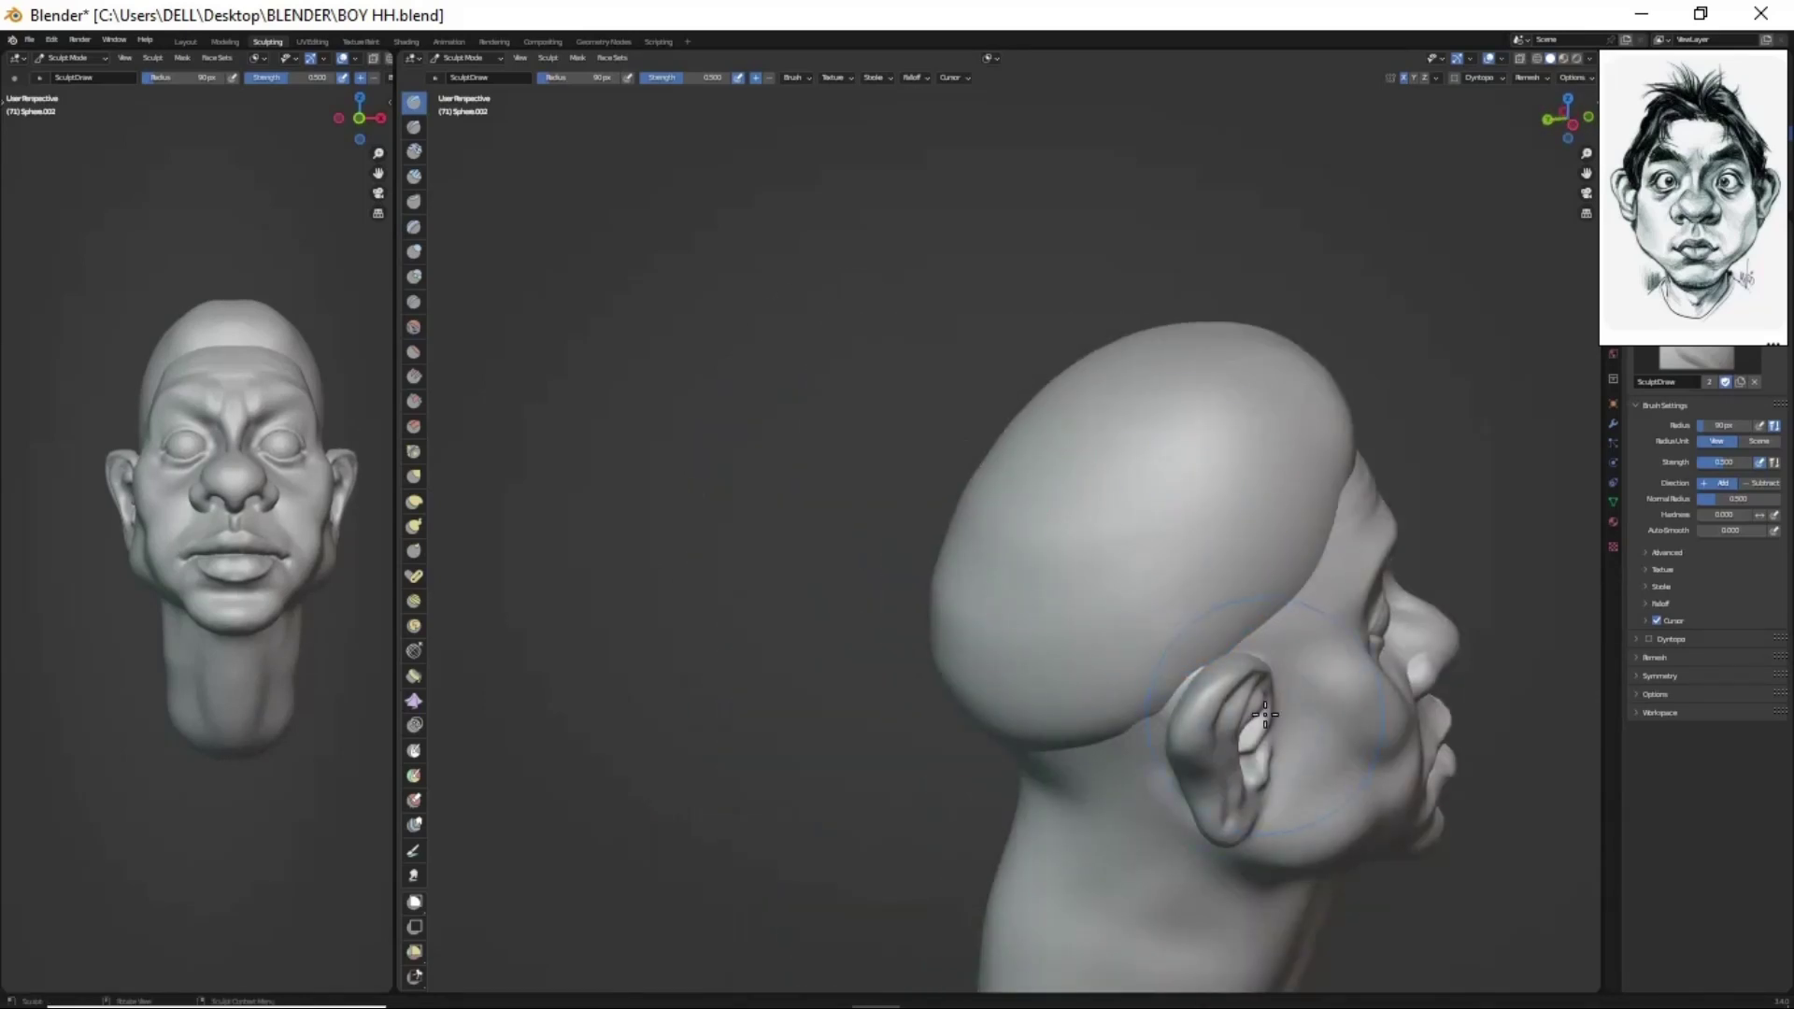
{"action": "mouse_move", "coordinate": [1265, 714]}
{"action": "middle_mouse_down"}
{"action": "mouse_move", "coordinate": [1013, 548]}
{"action": "mouse_move", "coordinate": [945, 296]}
{"action": "mouse_move", "coordinate": [1009, 286]}
{"action": "mouse_move", "coordinate": [982, 400]}
{"action": "mouse_move", "coordinate": [1056, 355]}
{"action": "middle_mouse_up"}
{"action": "key", "text": "g"}
- Pull curling, spiky hair tufts and a topknot up from the crown
{"action": "mouse_move", "coordinate": [1056, 355]}
{"action": "left_mouse_down"}
{"action": "mouse_move", "coordinate": [1073, 300]}
{"action": "mouse_move", "coordinate": [934, 308]}
{"action": "left_mouse_up"}
{"action": "middle_click_drag", "start_coordinate": [935, 308], "coordinate": [1047, 374]}
{"action": "left_click_drag", "start_coordinate": [1047, 374], "coordinate": [1038, 327]}
{"action": "middle_click_drag", "start_coordinate": [1037, 328], "coordinate": [1146, 364]}
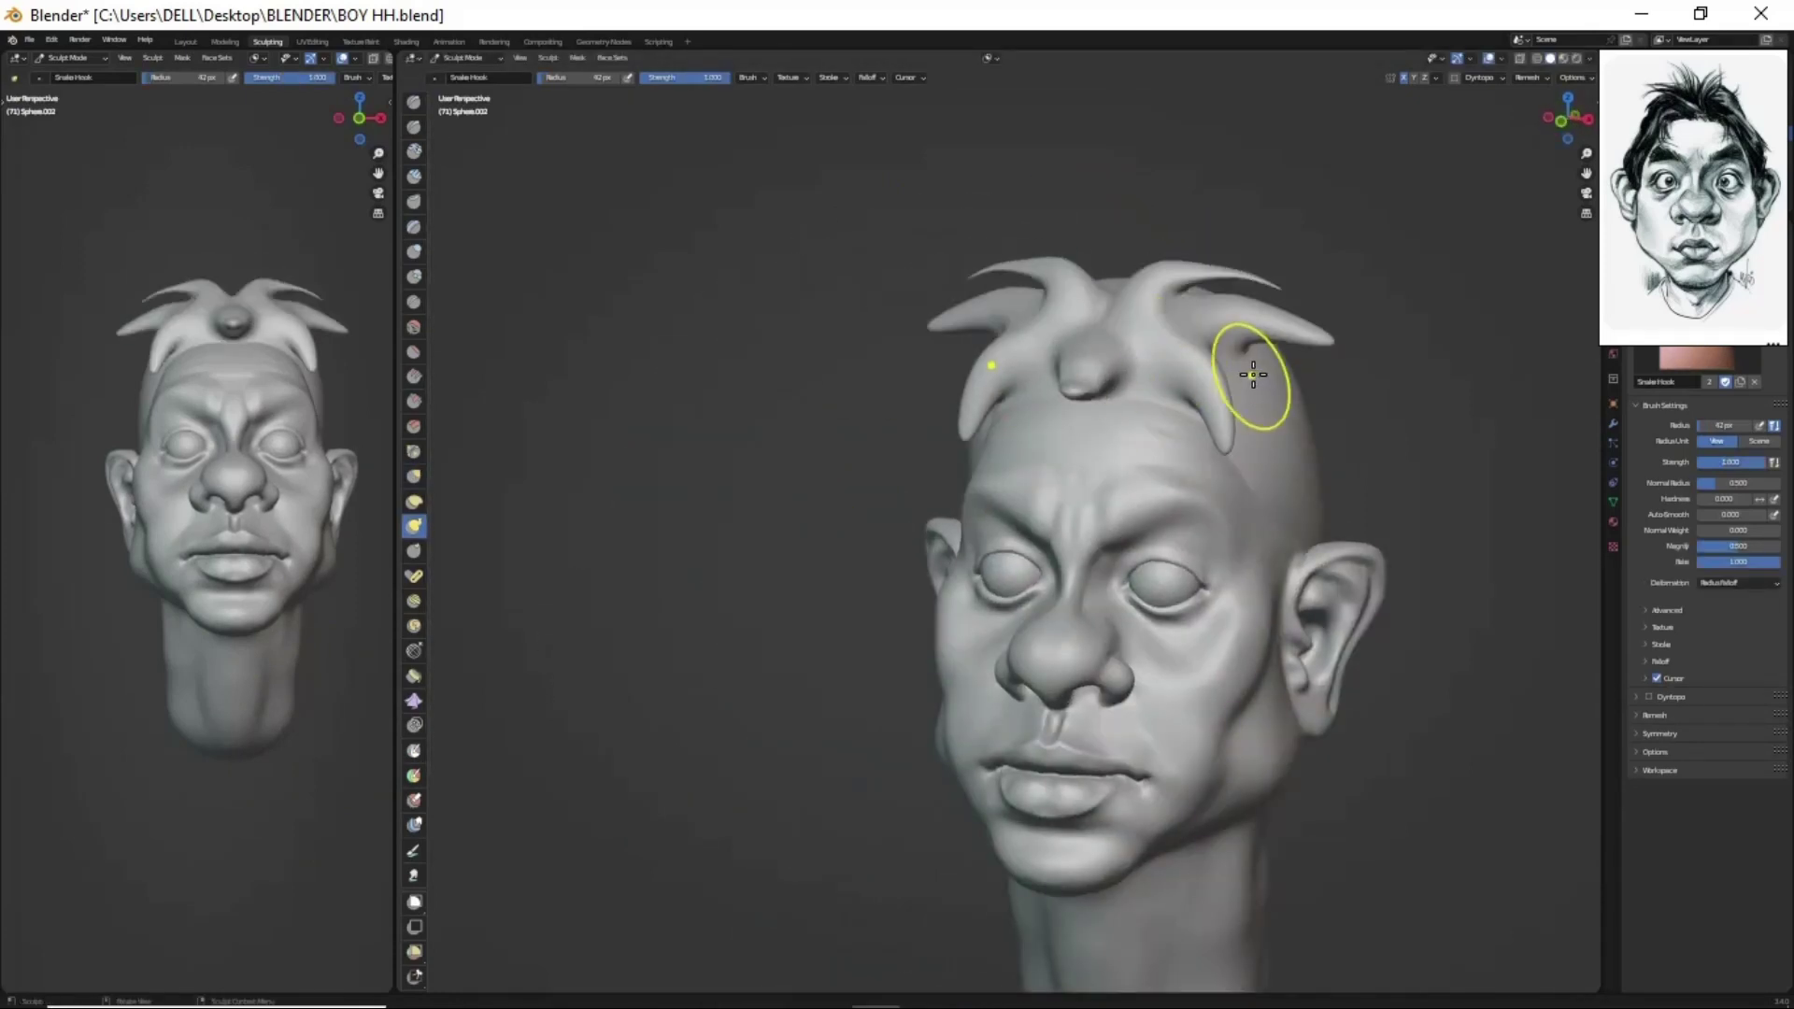
{"action": "mouse_move", "coordinate": [1253, 375]}
{"action": "middle_mouse_down"}
{"action": "mouse_move", "coordinate": [1106, 252]}
{"action": "mouse_move", "coordinate": [1158, 300]}
{"action": "mouse_move", "coordinate": [1126, 300]}
{"action": "middle_mouse_up"}
{"action": "left_click_drag", "start_coordinate": [1125, 300], "coordinate": [1135, 280]}
{"action": "mouse_move", "coordinate": [1135, 280]}
{"action": "middle_mouse_down"}
{"action": "mouse_move", "coordinate": [1140, 335]}
{"action": "mouse_move", "coordinate": [994, 301]}
{"action": "mouse_move", "coordinate": [1184, 411]}
{"action": "mouse_move", "coordinate": [1149, 458]}
{"action": "mouse_move", "coordinate": [1185, 489]}
{"action": "mouse_move", "coordinate": [1168, 388]}
{"action": "mouse_move", "coordinate": [939, 381]}
{"action": "middle_mouse_up"}
{"action": "key", "text": "g"}
{"action": "key", "text": "x"}
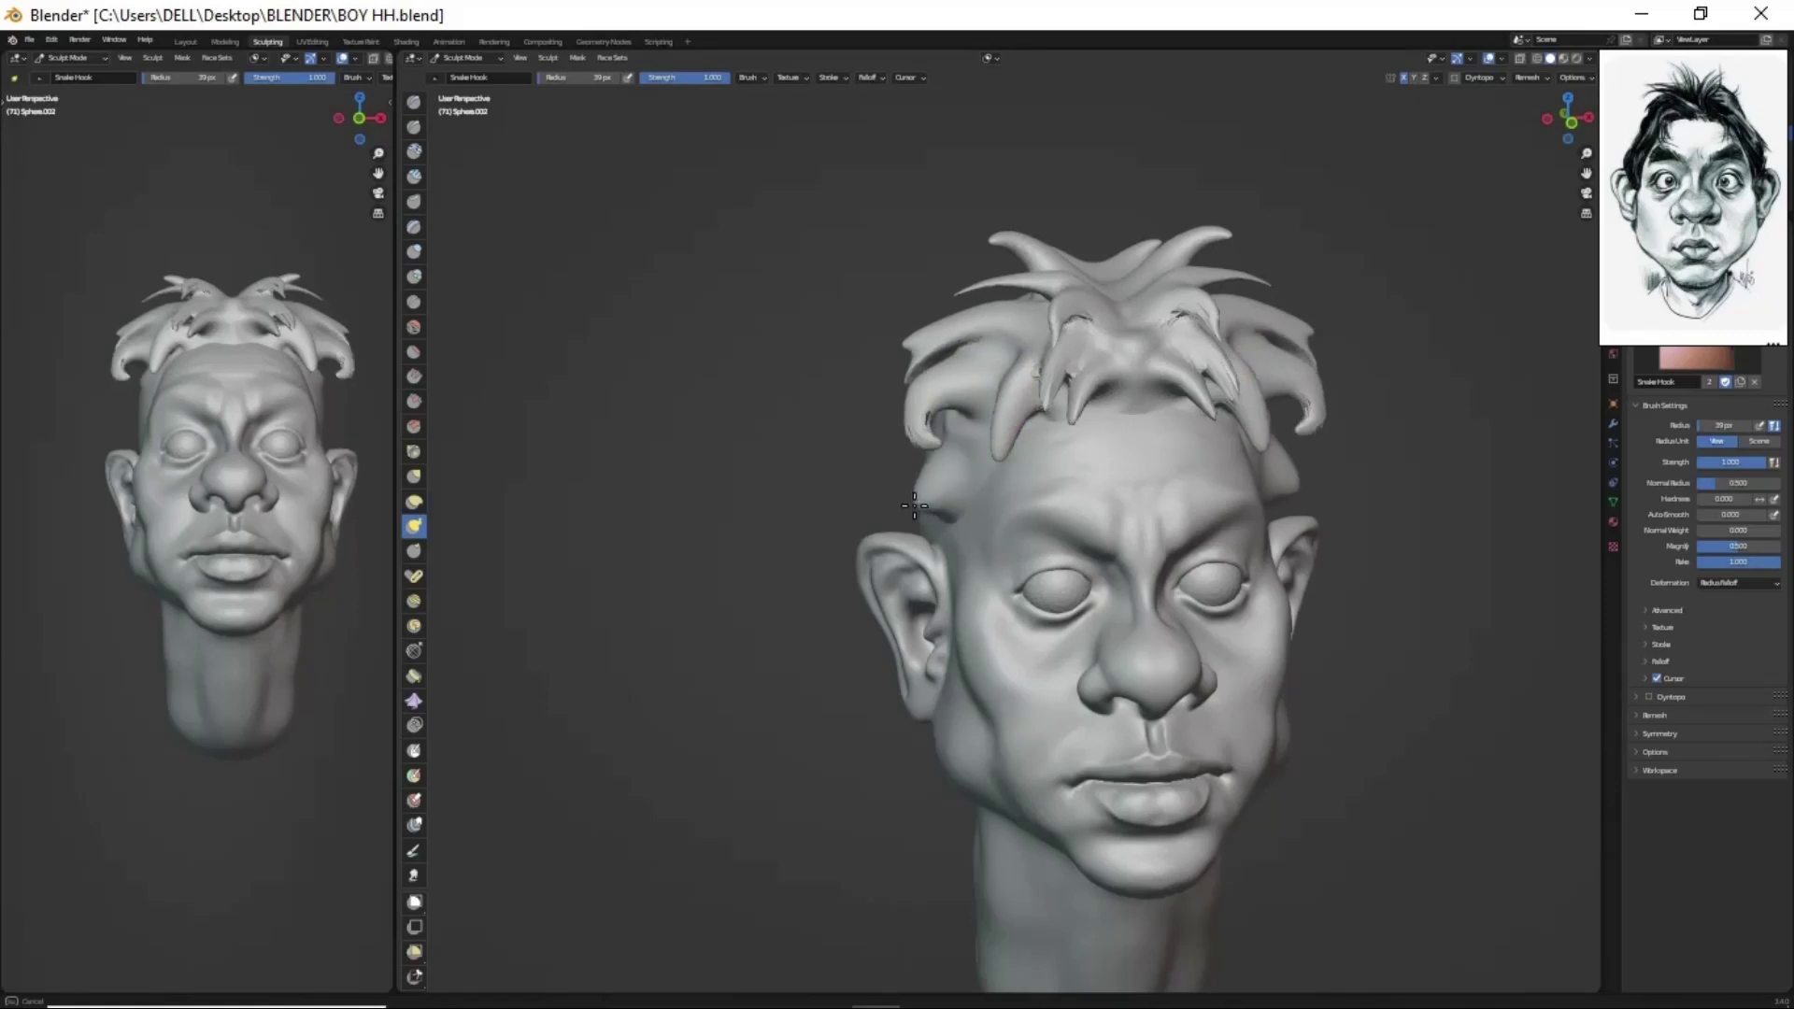
- Build small rounded dimples on both cheeks below the eyes
{"action": "mouse_move", "coordinate": [845, 781]}
{"action": "middle_mouse_down"}
{"action": "mouse_move", "coordinate": [1157, 465]}
{"action": "mouse_move", "coordinate": [1148, 565]}
{"action": "mouse_move", "coordinate": [1266, 473]}
{"action": "mouse_move", "coordinate": [1186, 641]}
{"action": "mouse_move", "coordinate": [1253, 762]}
{"action": "middle_mouse_up"}
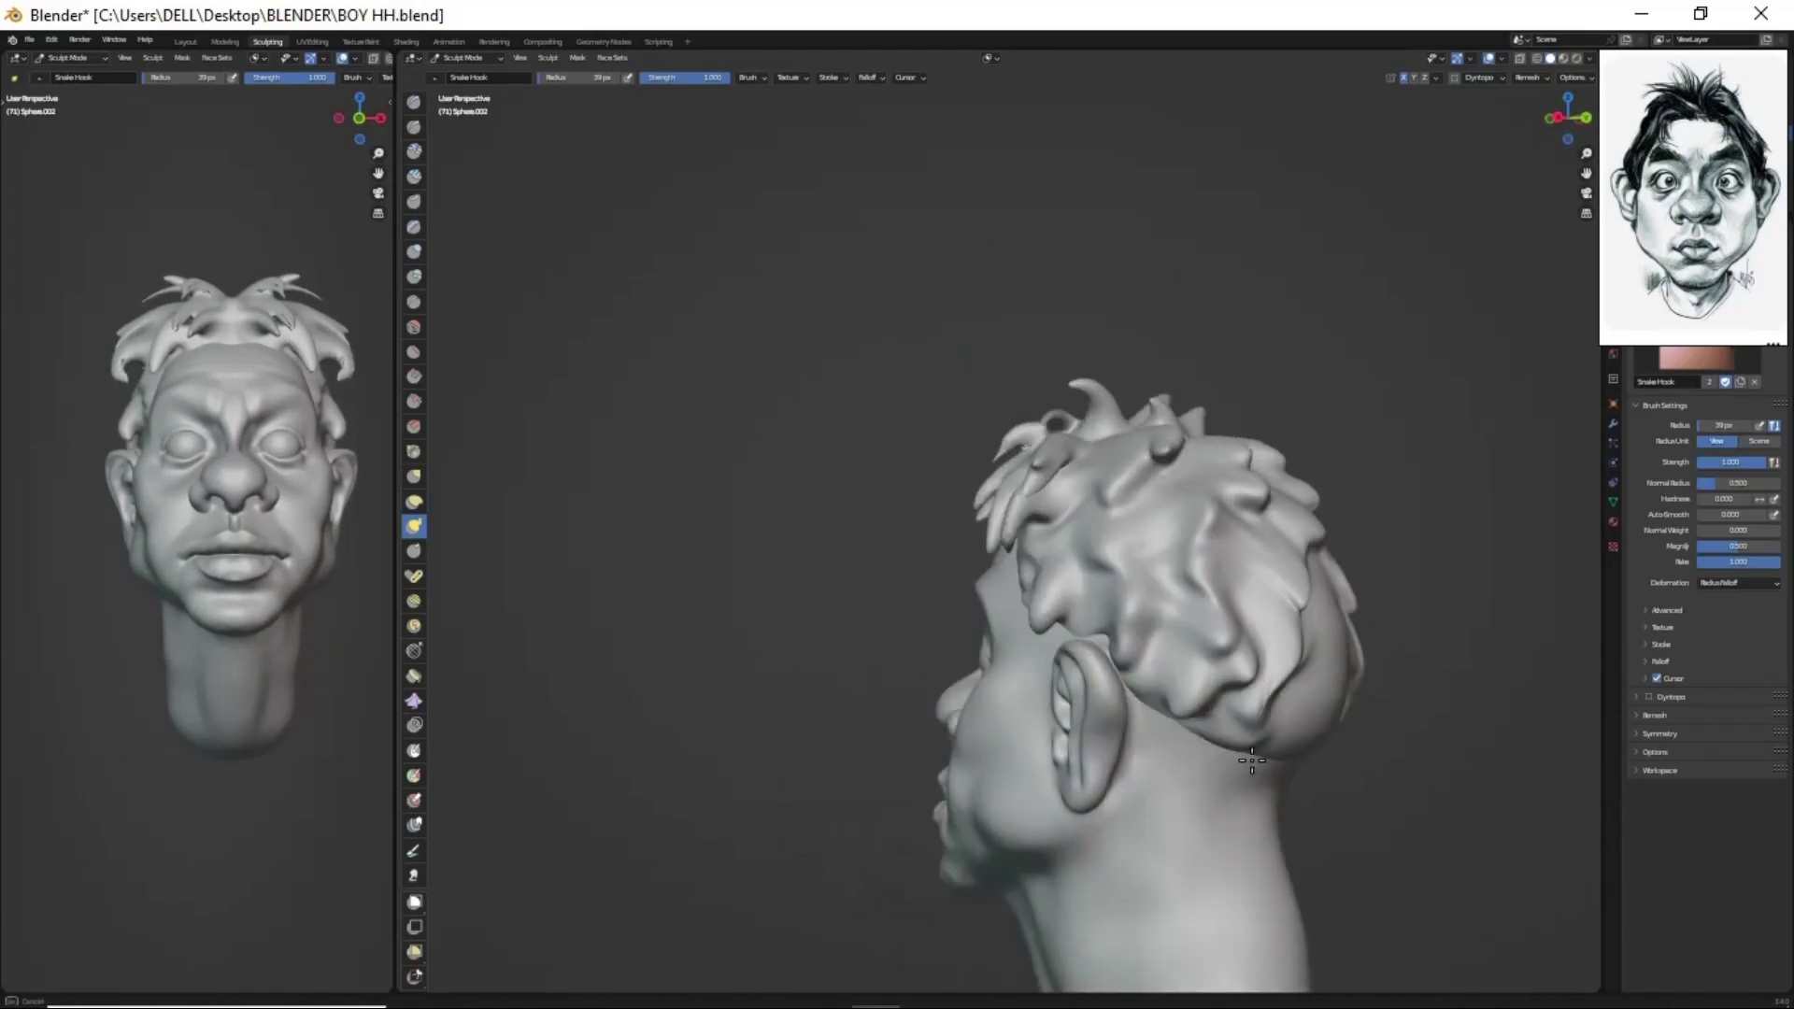
{"action": "mouse_move", "coordinate": [1089, 720]}
{"action": "middle_mouse_down"}
{"action": "mouse_move", "coordinate": [1149, 673]}
{"action": "mouse_move", "coordinate": [1121, 654]}
{"action": "middle_mouse_up"}
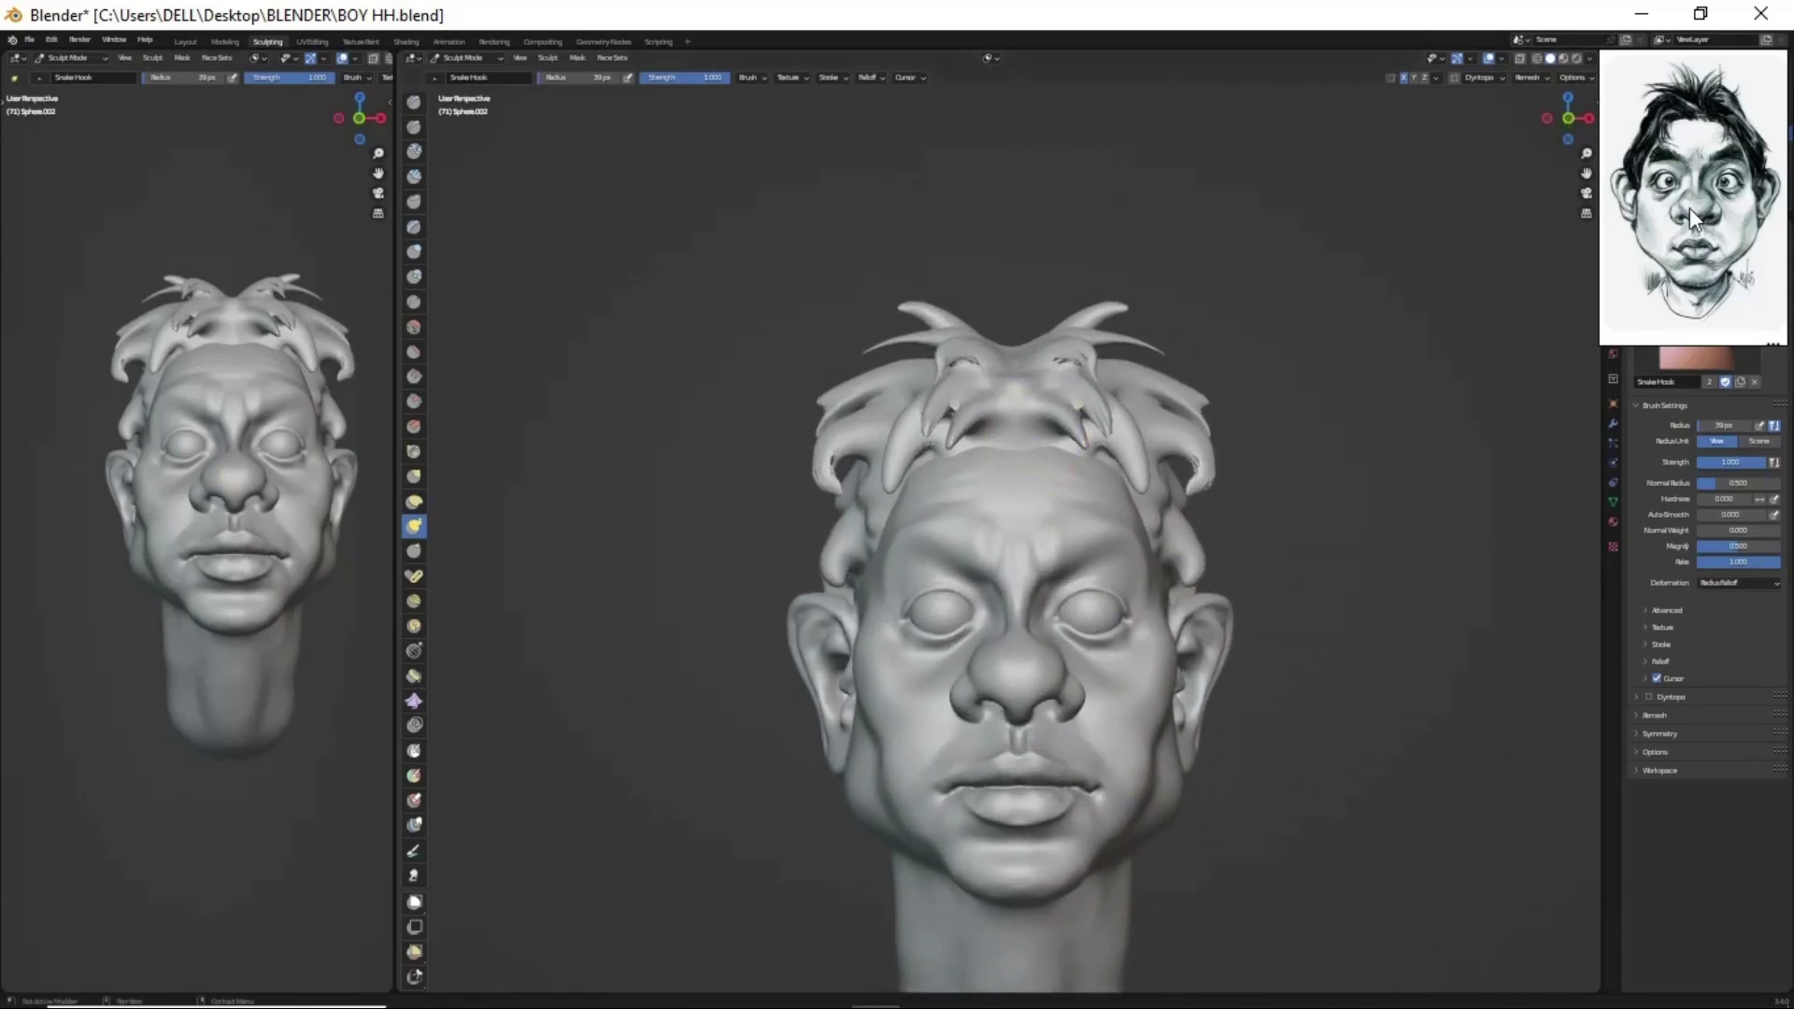
{"action": "mouse_move", "coordinate": [1000, 360]}
{"action": "middle_mouse_down"}
{"action": "mouse_move", "coordinate": [1025, 248]}
{"action": "mouse_move", "coordinate": [1084, 211]}
{"action": "mouse_move", "coordinate": [973, 449]}
{"action": "mouse_move", "coordinate": [1018, 466]}
{"action": "middle_mouse_up"}
{"action": "scroll", "coordinate": [1028, 561], "scroll_direction": "up", "scroll_amount": 3}
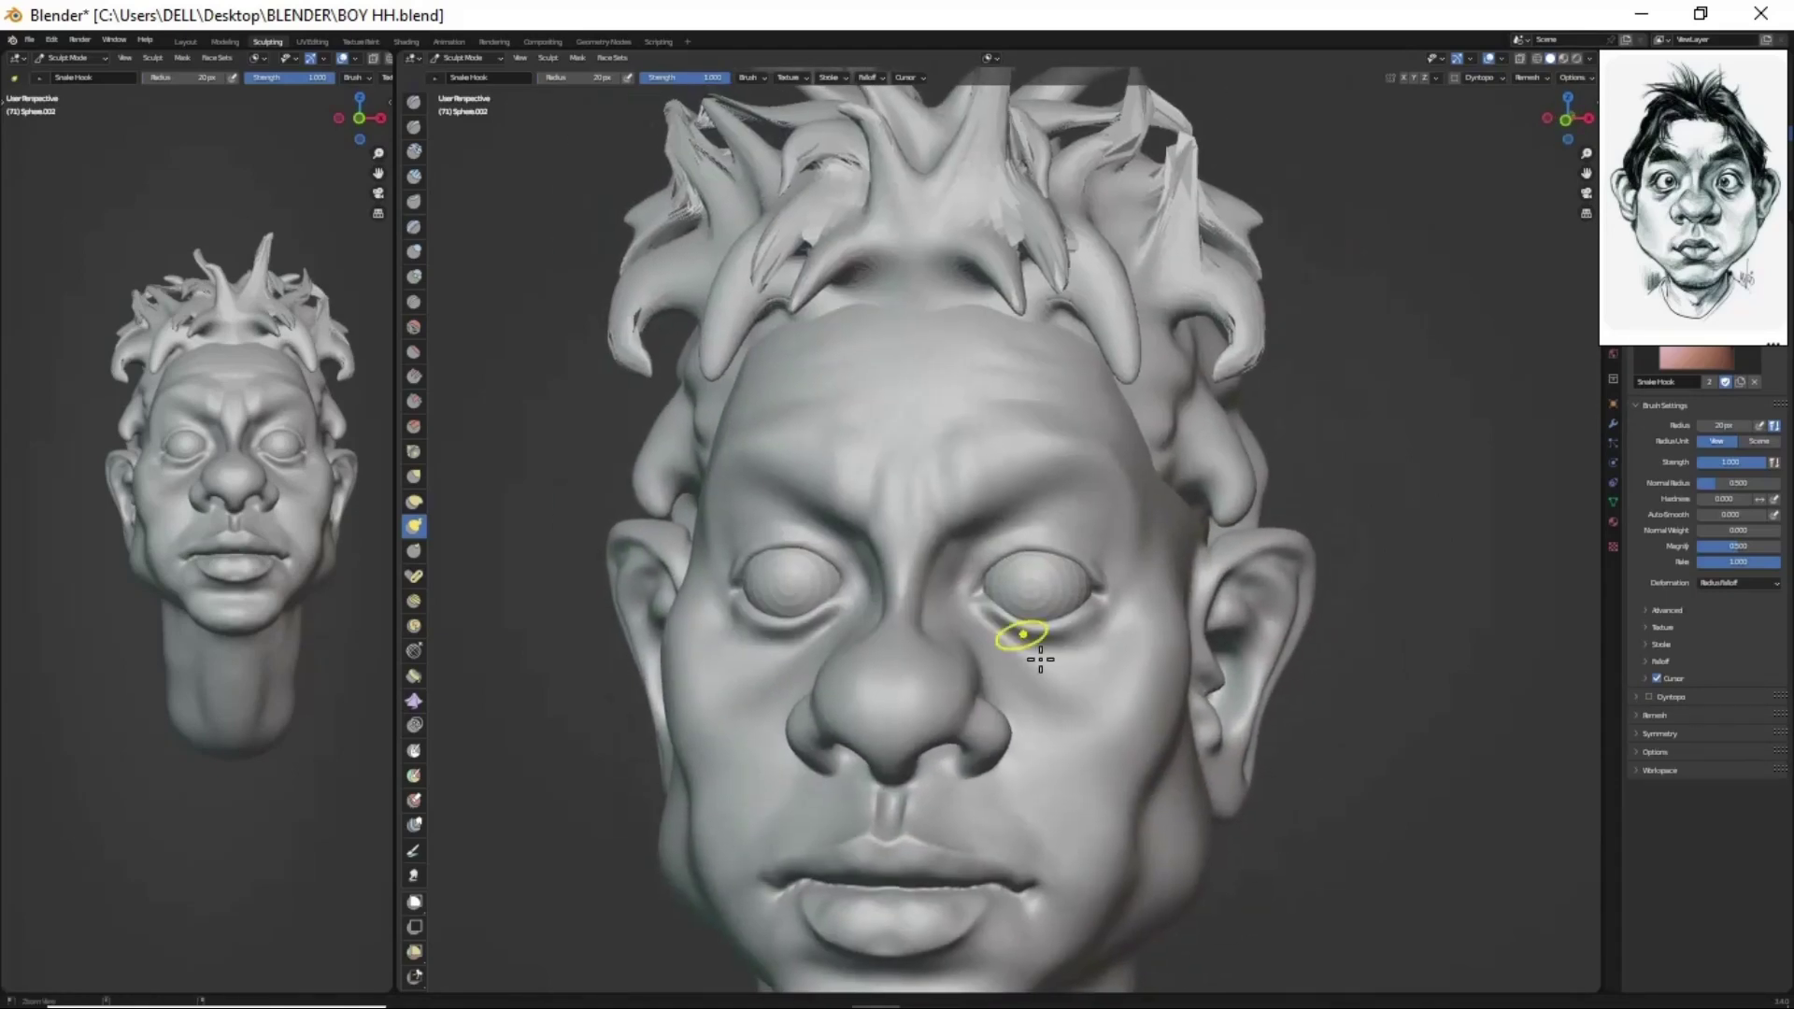
{"action": "scroll", "coordinate": [1034, 642], "scroll_direction": "down", "scroll_amount": 2}
{"action": "scroll", "coordinate": [1042, 691], "scroll_direction": "down", "scroll_amount": 1}
{"action": "mouse_move", "coordinate": [1051, 739]}
{"action": "middle_mouse_down"}
{"action": "mouse_move", "coordinate": [1067, 772]}
{"action": "mouse_move", "coordinate": [890, 333]}
{"action": "middle_mouse_up"}
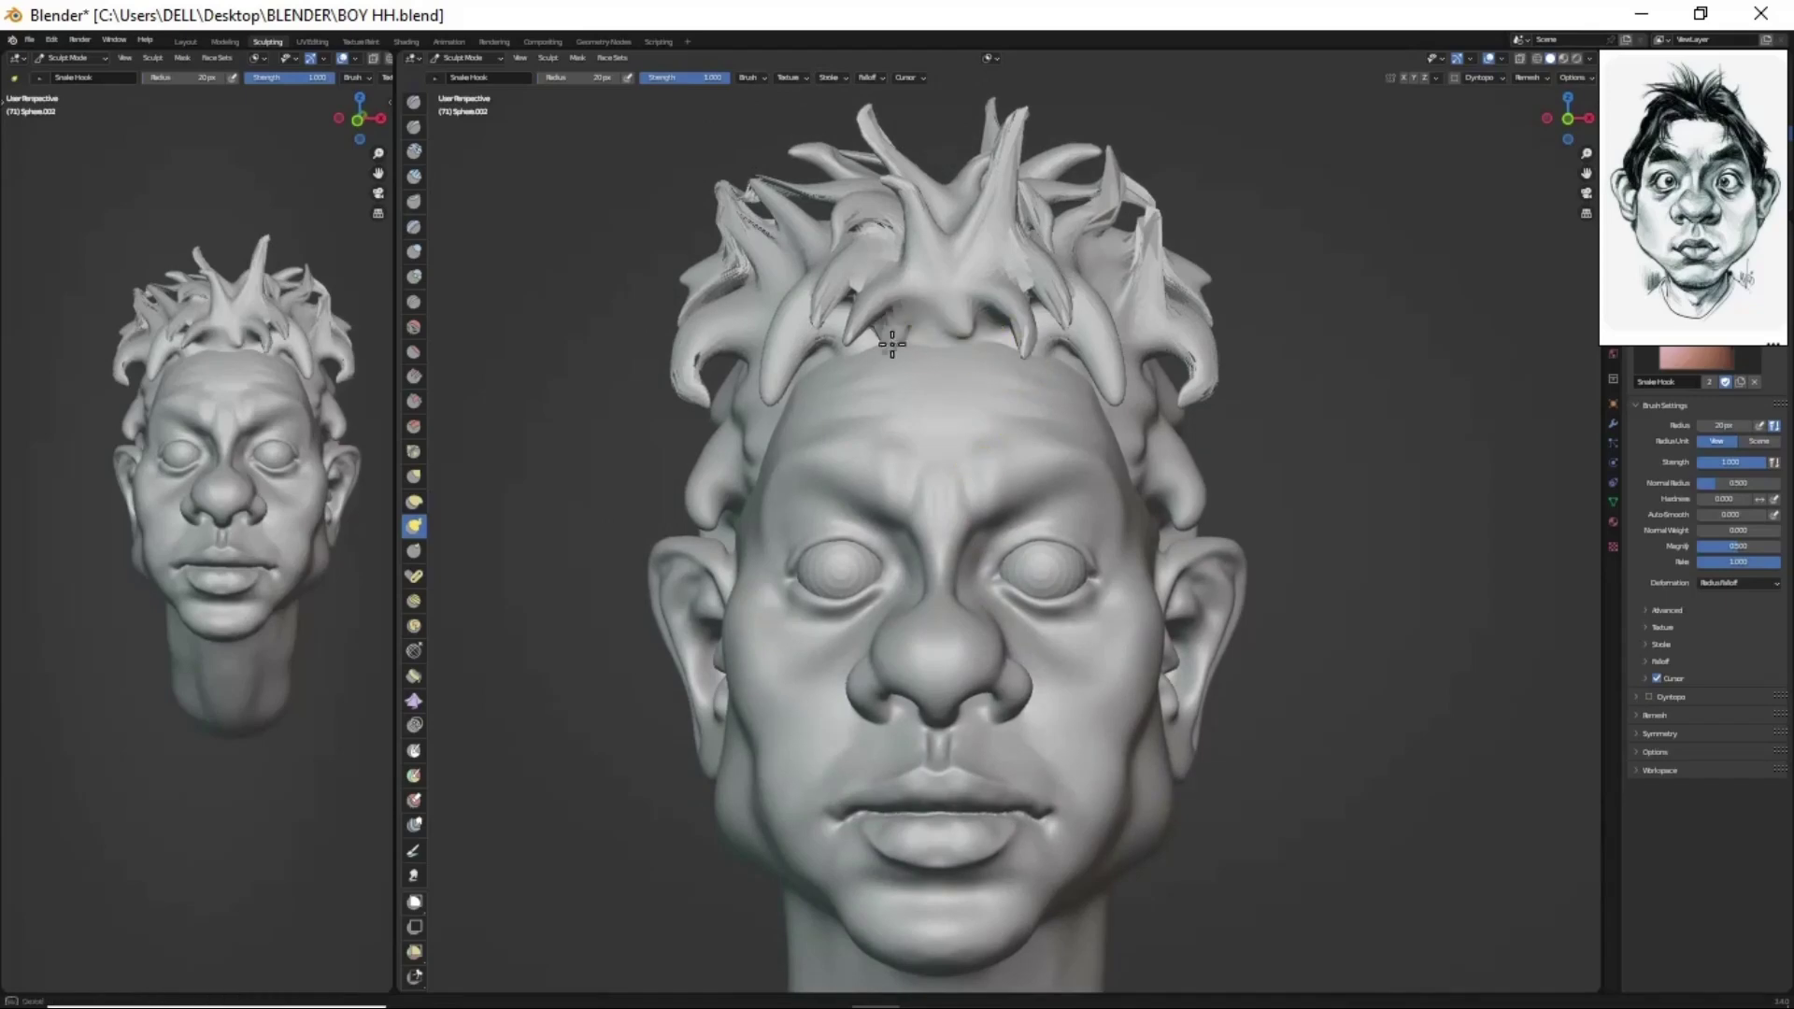
{"action": "middle_click_drag", "start_coordinate": [891, 344], "coordinate": [910, 476]}
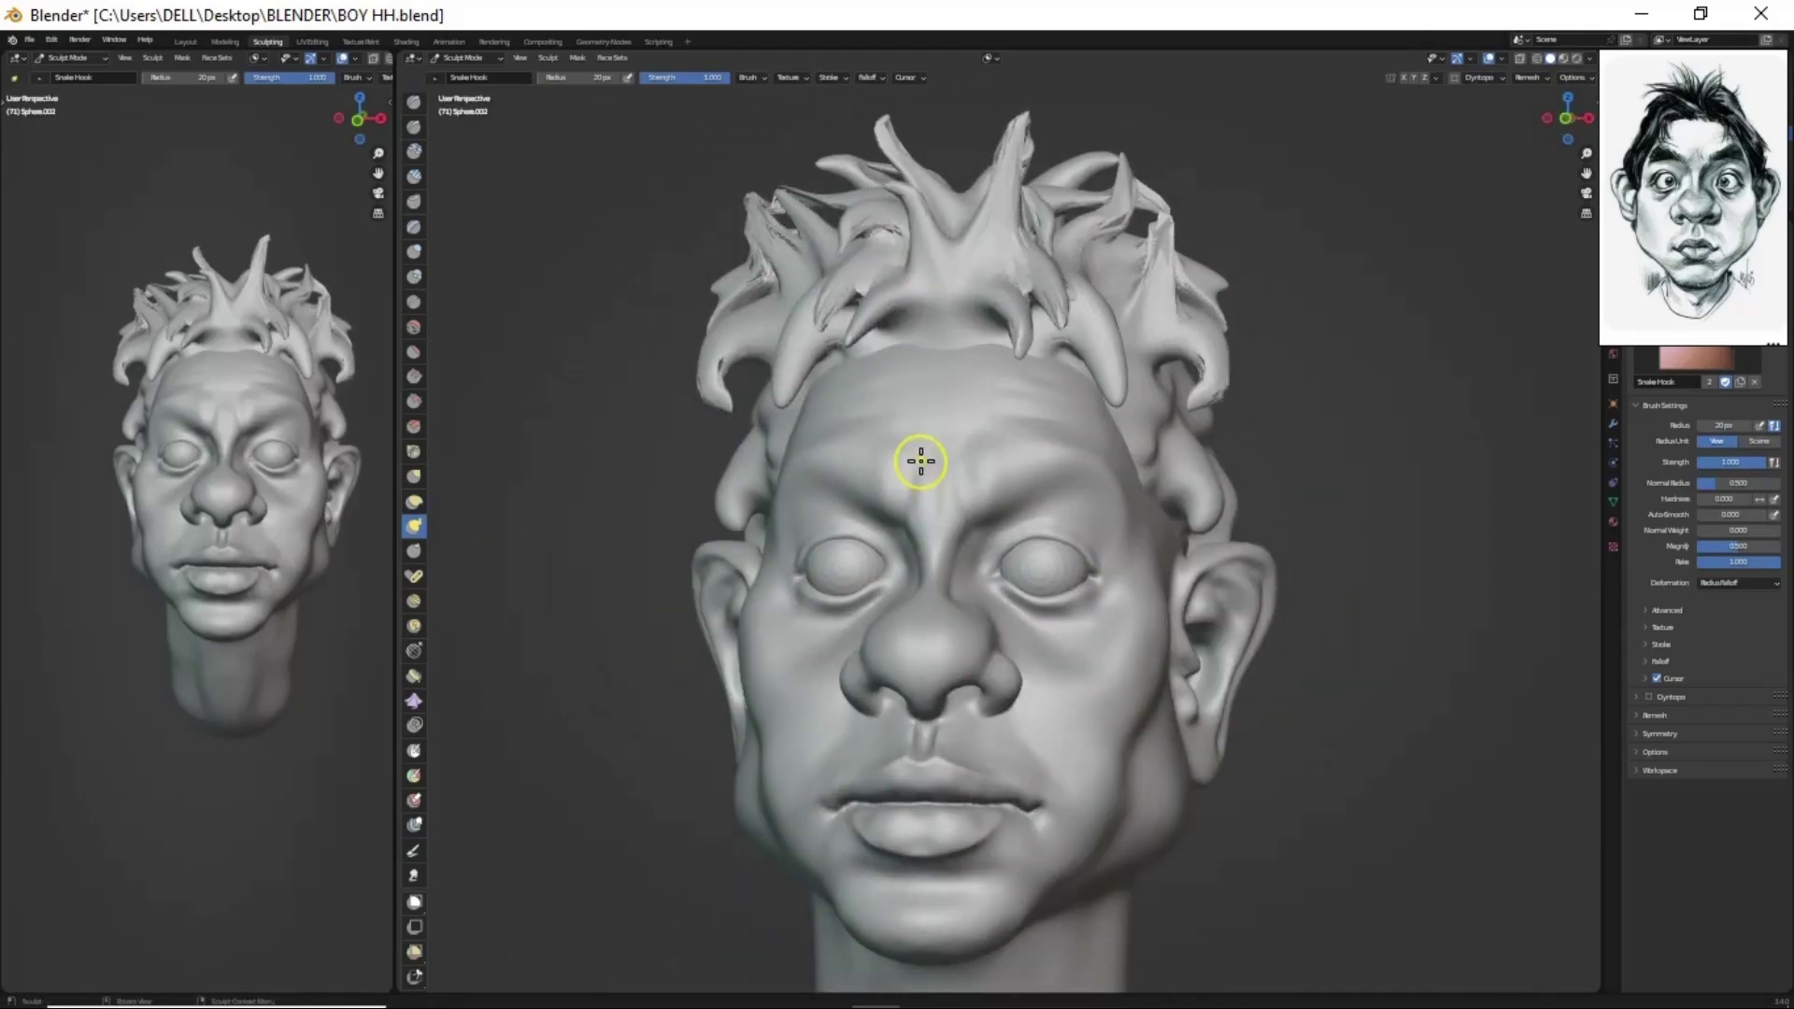
{"action": "scroll", "coordinate": [921, 460], "scroll_direction": "down", "scroll_amount": 5}
{"action": "scroll", "coordinate": [917, 473], "scroll_direction": "up", "scroll_amount": 5}
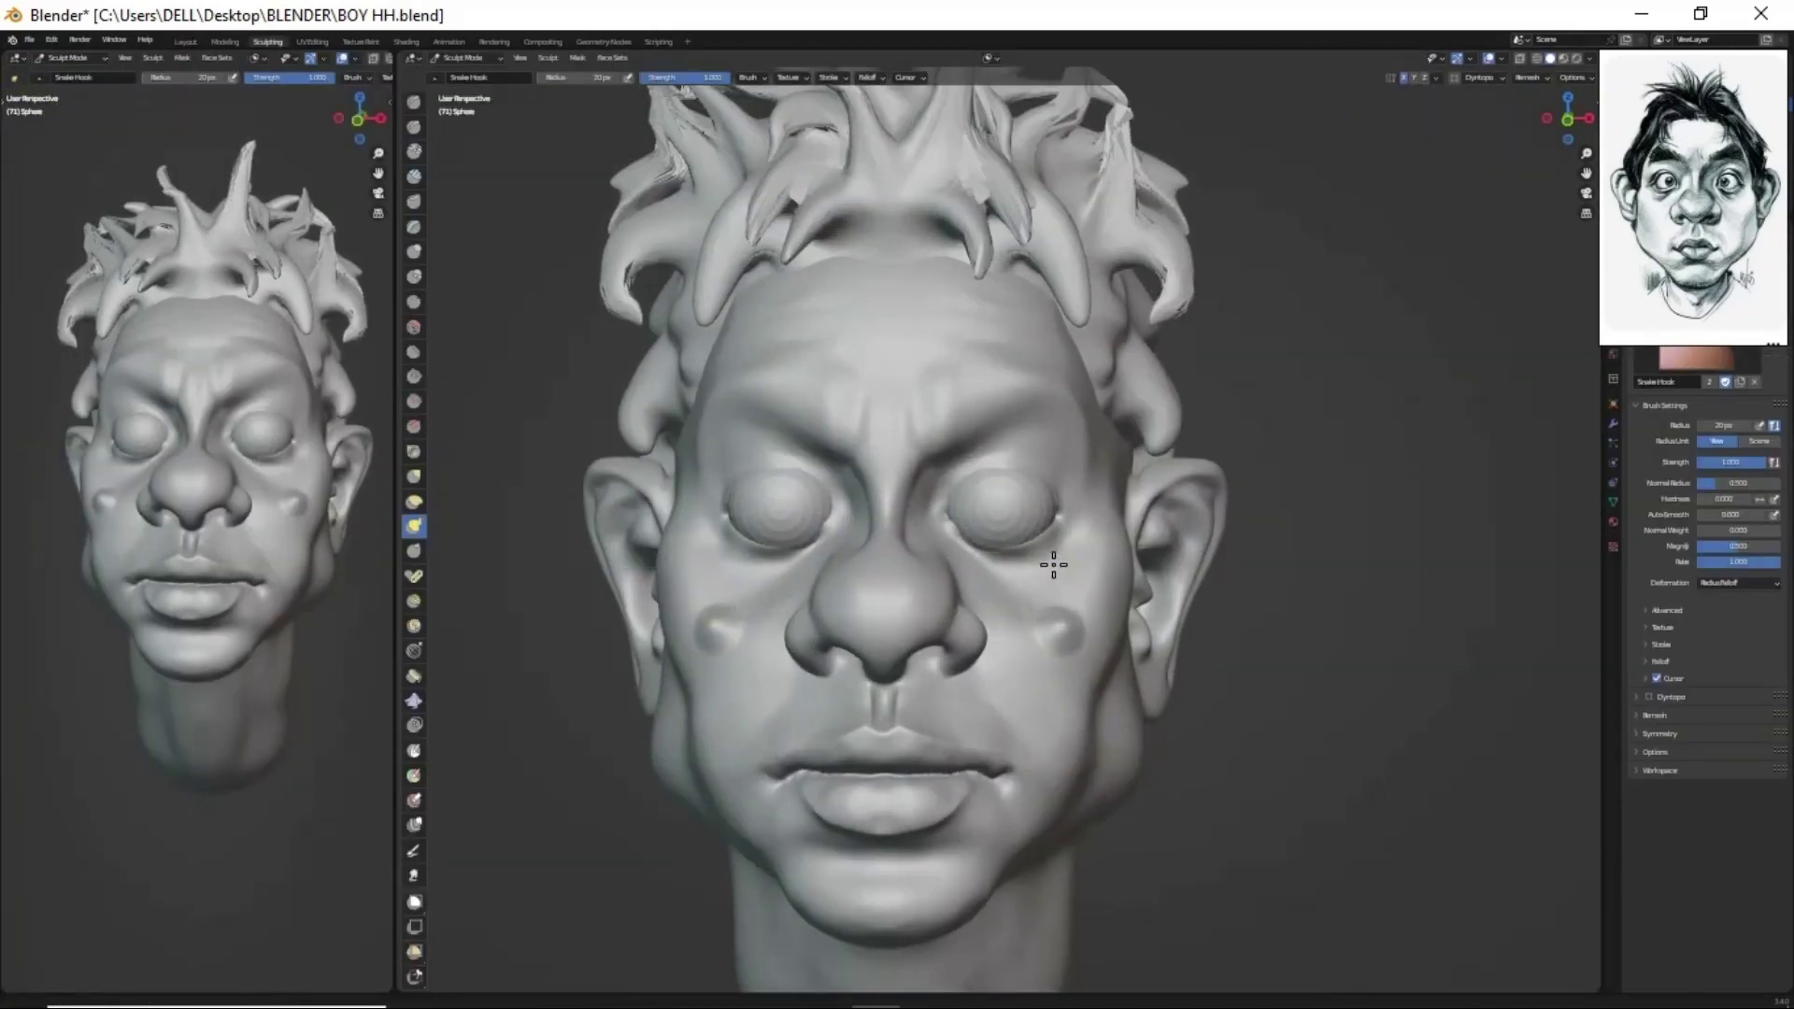
- Grab the eye spheres outward so they bulge from crisper lids and sockets
{"action": "middle_click_drag", "start_coordinate": [1053, 565], "coordinate": [1047, 547]}
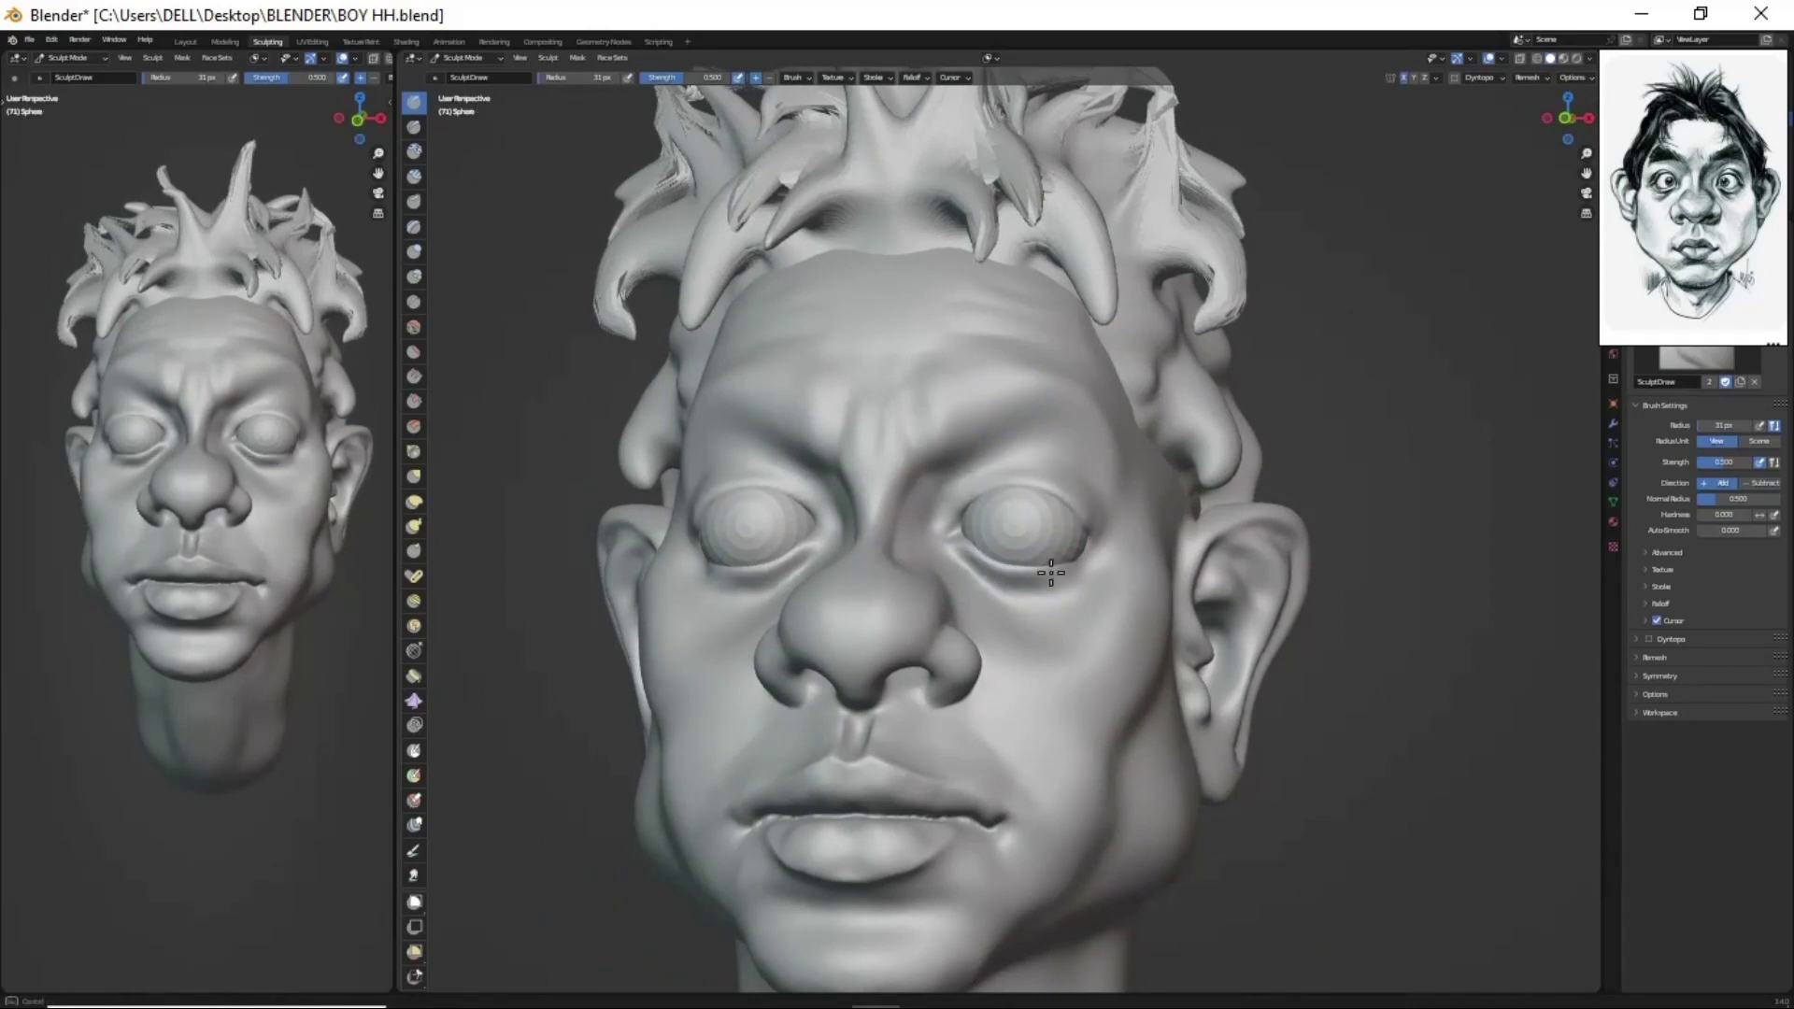
{"action": "key", "text": "g"}
{"action": "mouse_move", "coordinate": [1052, 573]}
{"action": "middle_mouse_down"}
{"action": "mouse_move", "coordinate": [1026, 569]}
{"action": "mouse_move", "coordinate": [1058, 506]}
{"action": "mouse_move", "coordinate": [1033, 499]}
{"action": "middle_mouse_up"}
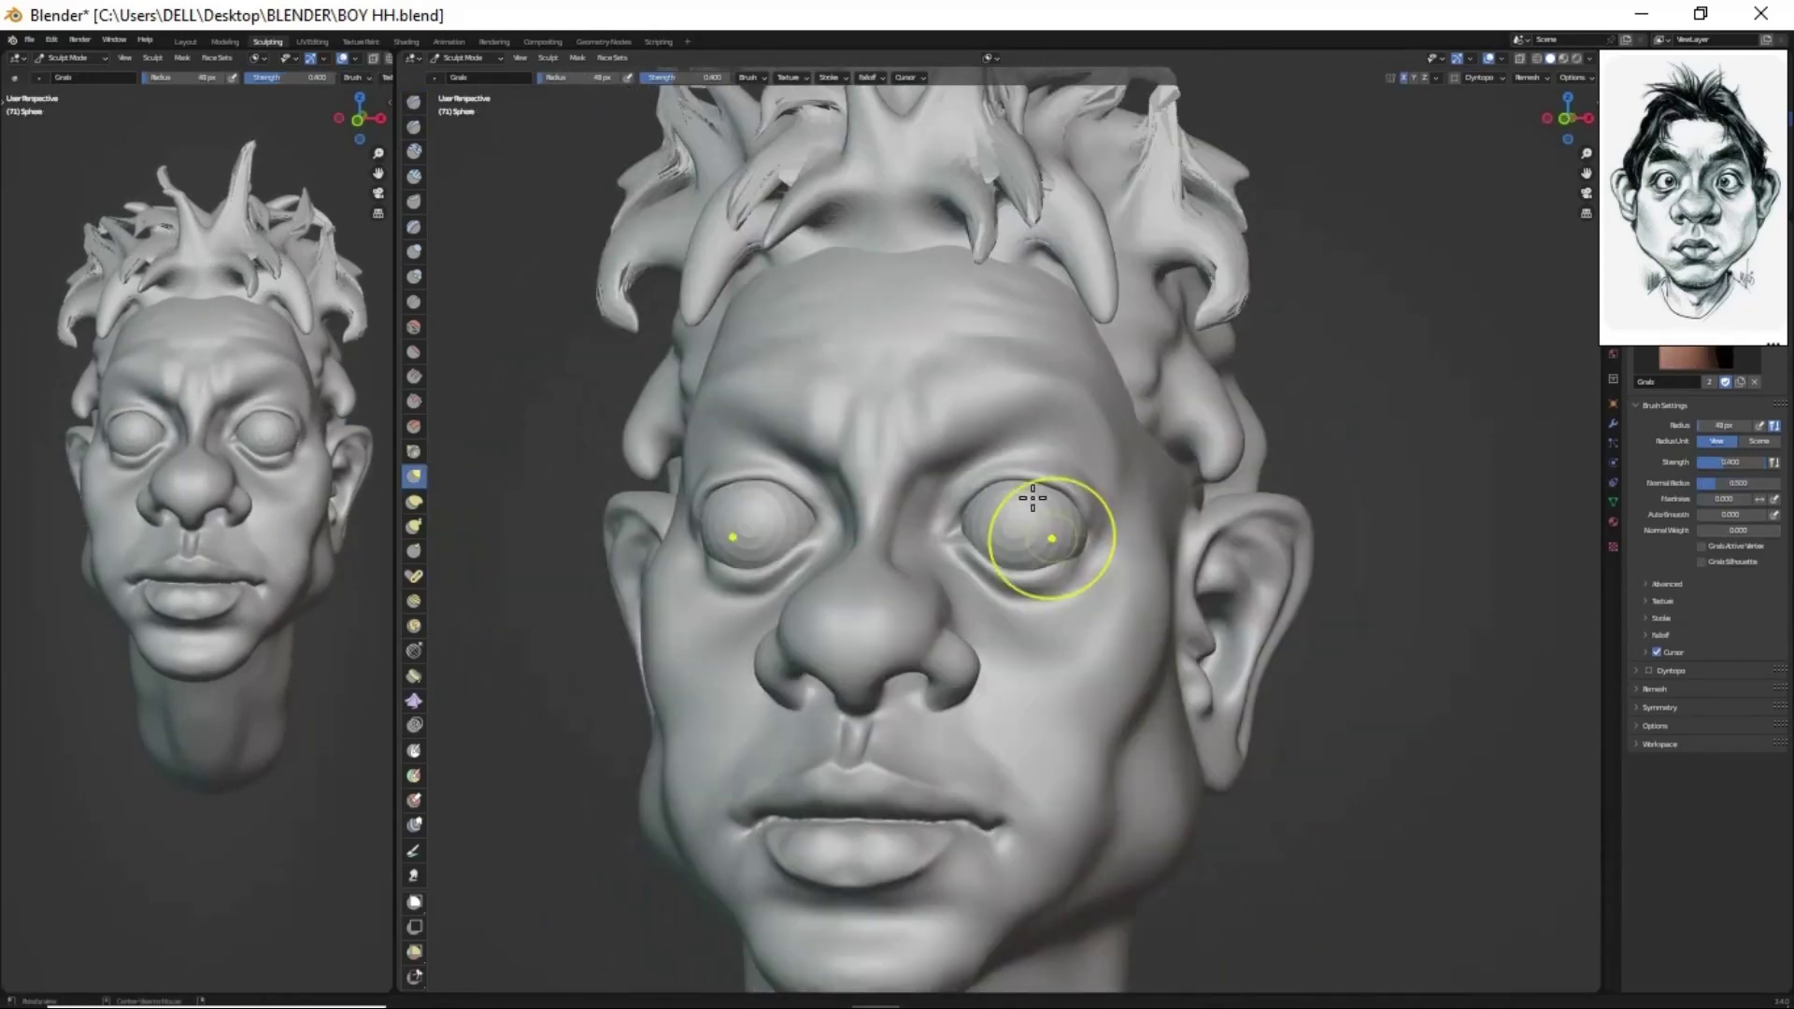
{"action": "mouse_move", "coordinate": [998, 559]}
{"action": "middle_mouse_down"}
{"action": "mouse_move", "coordinate": [1079, 545]}
{"action": "mouse_move", "coordinate": [832, 541]}
{"action": "mouse_move", "coordinate": [865, 561]}
{"action": "mouse_move", "coordinate": [972, 554]}
{"action": "mouse_move", "coordinate": [994, 673]}
{"action": "mouse_move", "coordinate": [973, 541]}
{"action": "mouse_move", "coordinate": [958, 603]}
{"action": "mouse_move", "coordinate": [1033, 697]}
{"action": "mouse_move", "coordinate": [1028, 682]}
{"action": "middle_mouse_up"}
{"action": "scroll", "coordinate": [968, 574], "scroll_direction": "down", "scroll_amount": 3}
{"action": "key", "text": "shift+d"}
- Paint black pupils on the eyes and rotate the eyeballs on the X axis to aim them
{"action": "left_click", "coordinate": [414, 851]}
{"action": "left_click", "coordinate": [549, 78]}
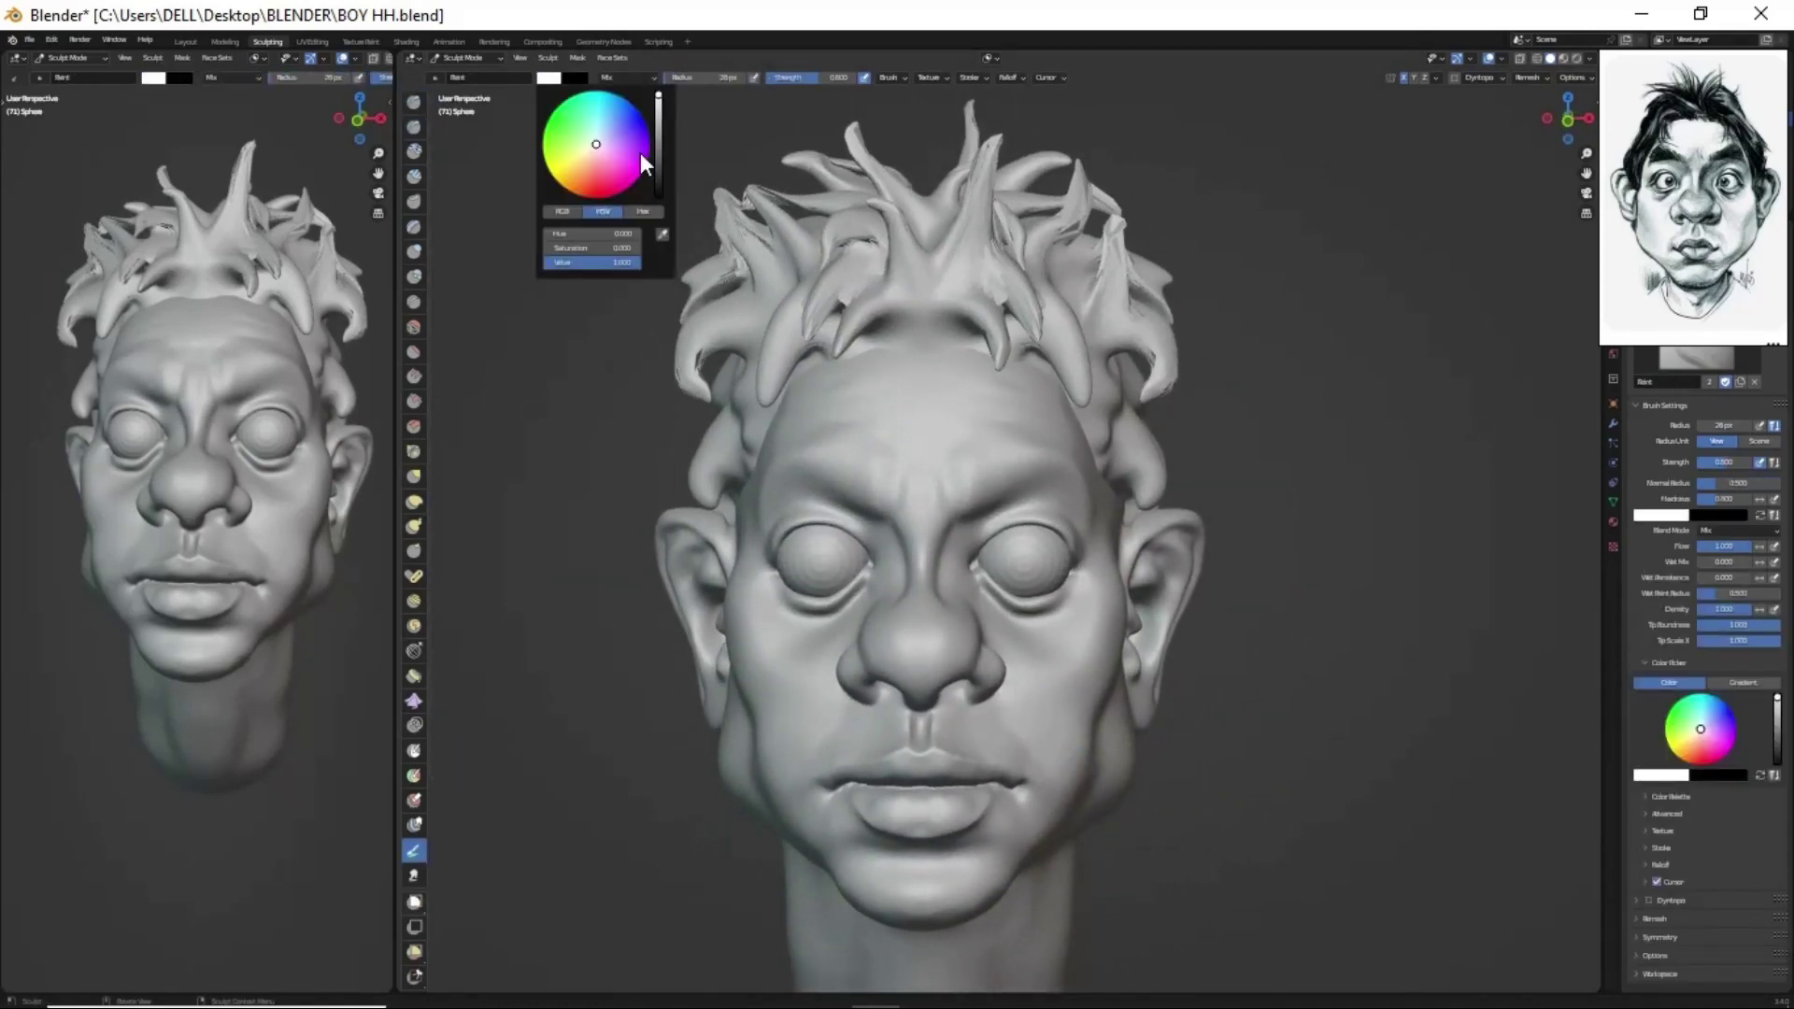
{"action": "scroll", "coordinate": [1042, 532], "scroll_direction": "up", "scroll_amount": 2}
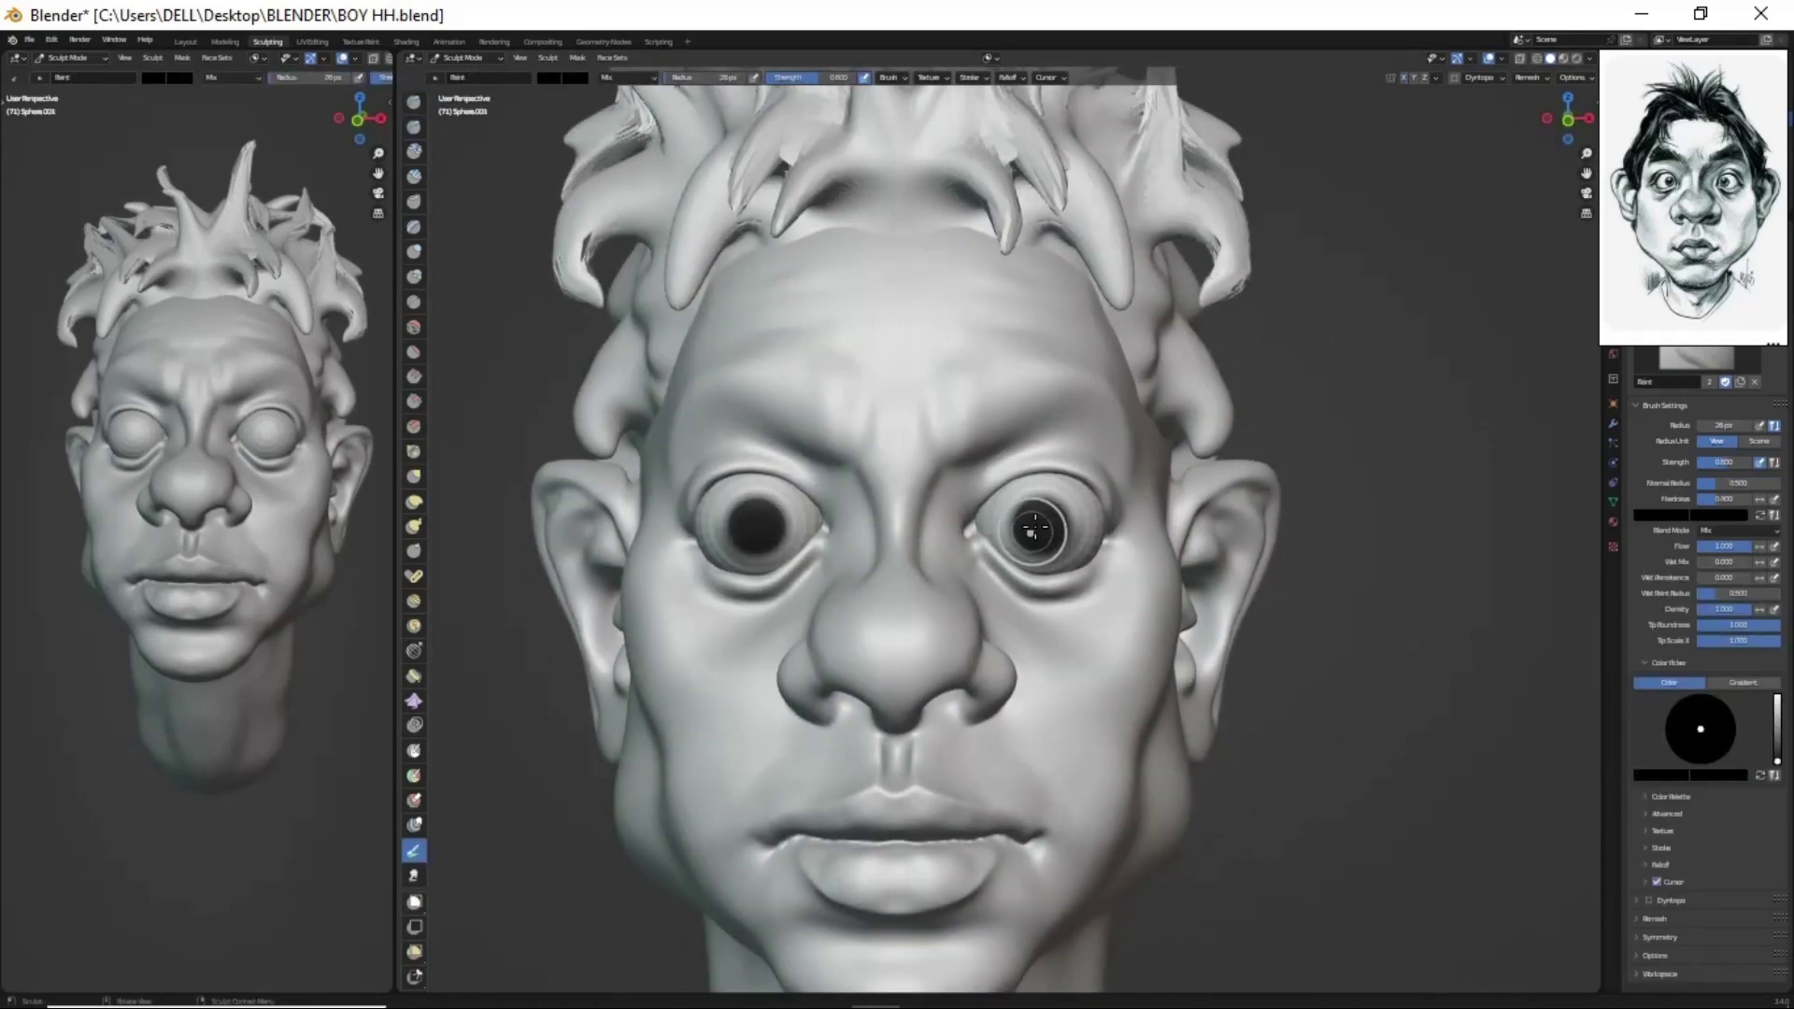
{"action": "left_click", "coordinate": [185, 41]}
{"action": "key", "text": "r"}
{"action": "key", "text": "x"}
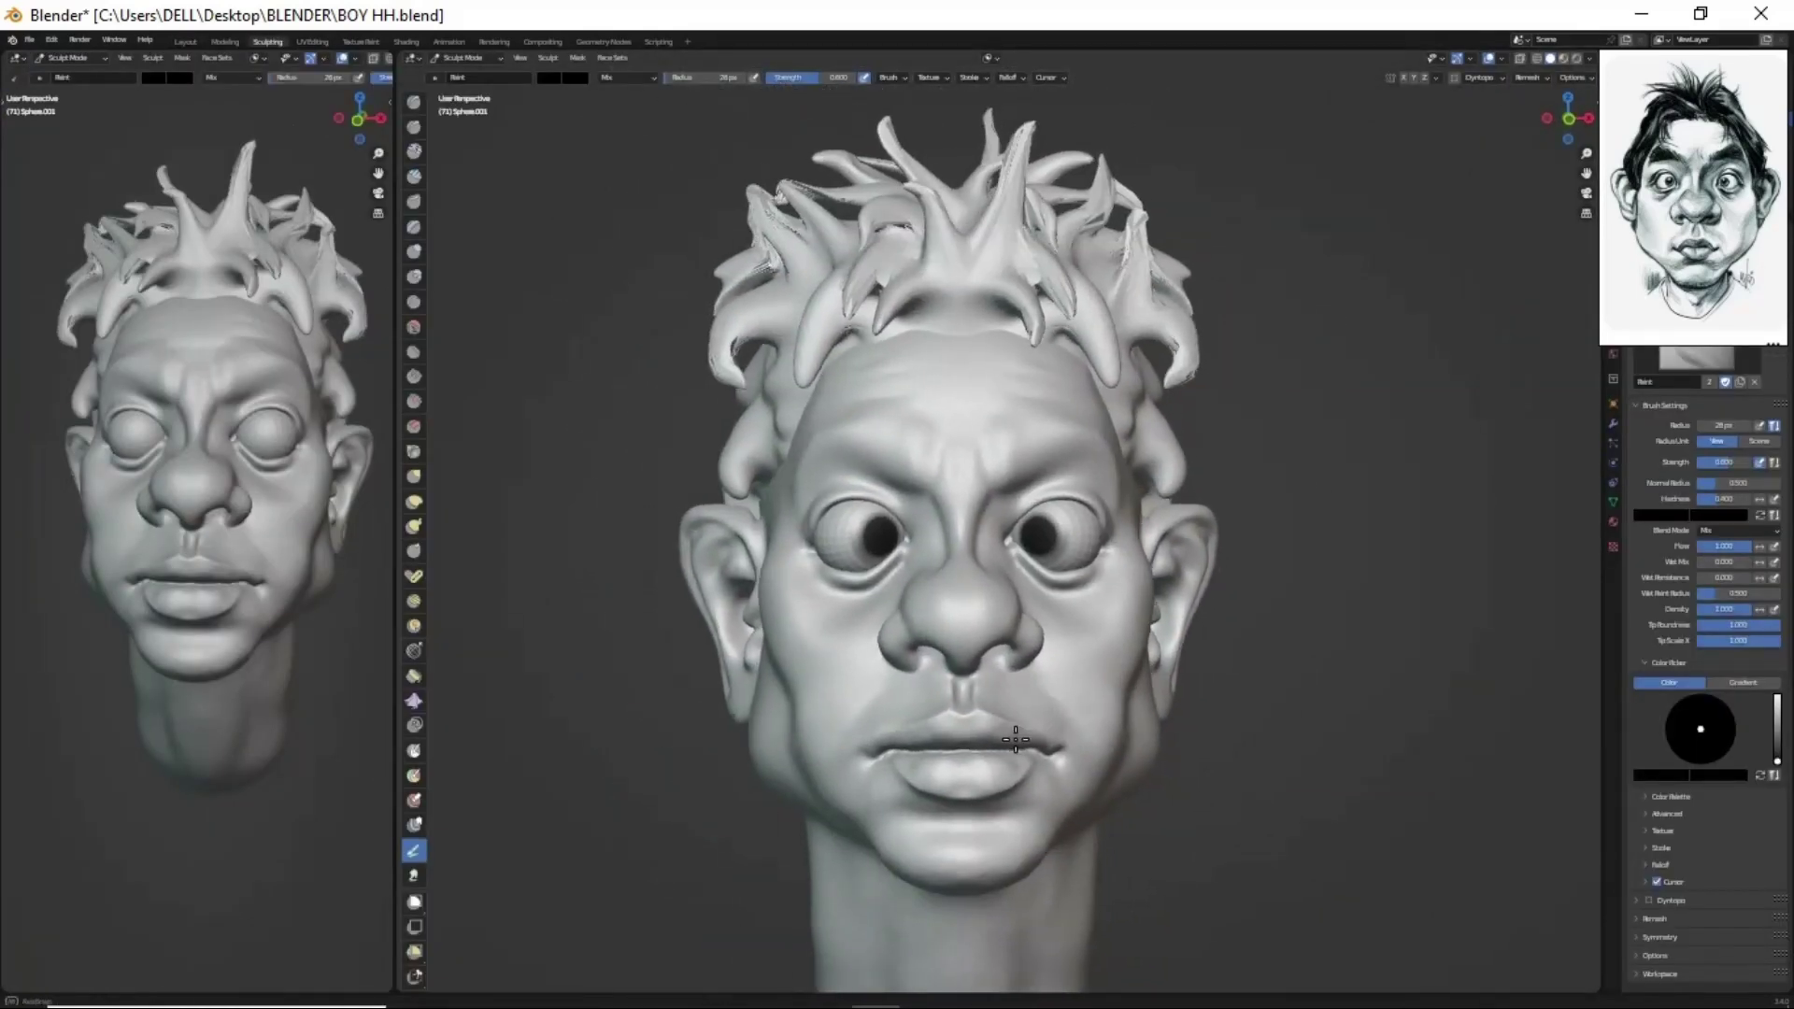
- Pick a redder skin paint colour and save it to the palette
{"action": "middle_click_drag", "start_coordinate": [1015, 739], "coordinate": [982, 757]}
{"action": "scroll", "coordinate": [952, 534], "scroll_direction": "up", "scroll_amount": 2}
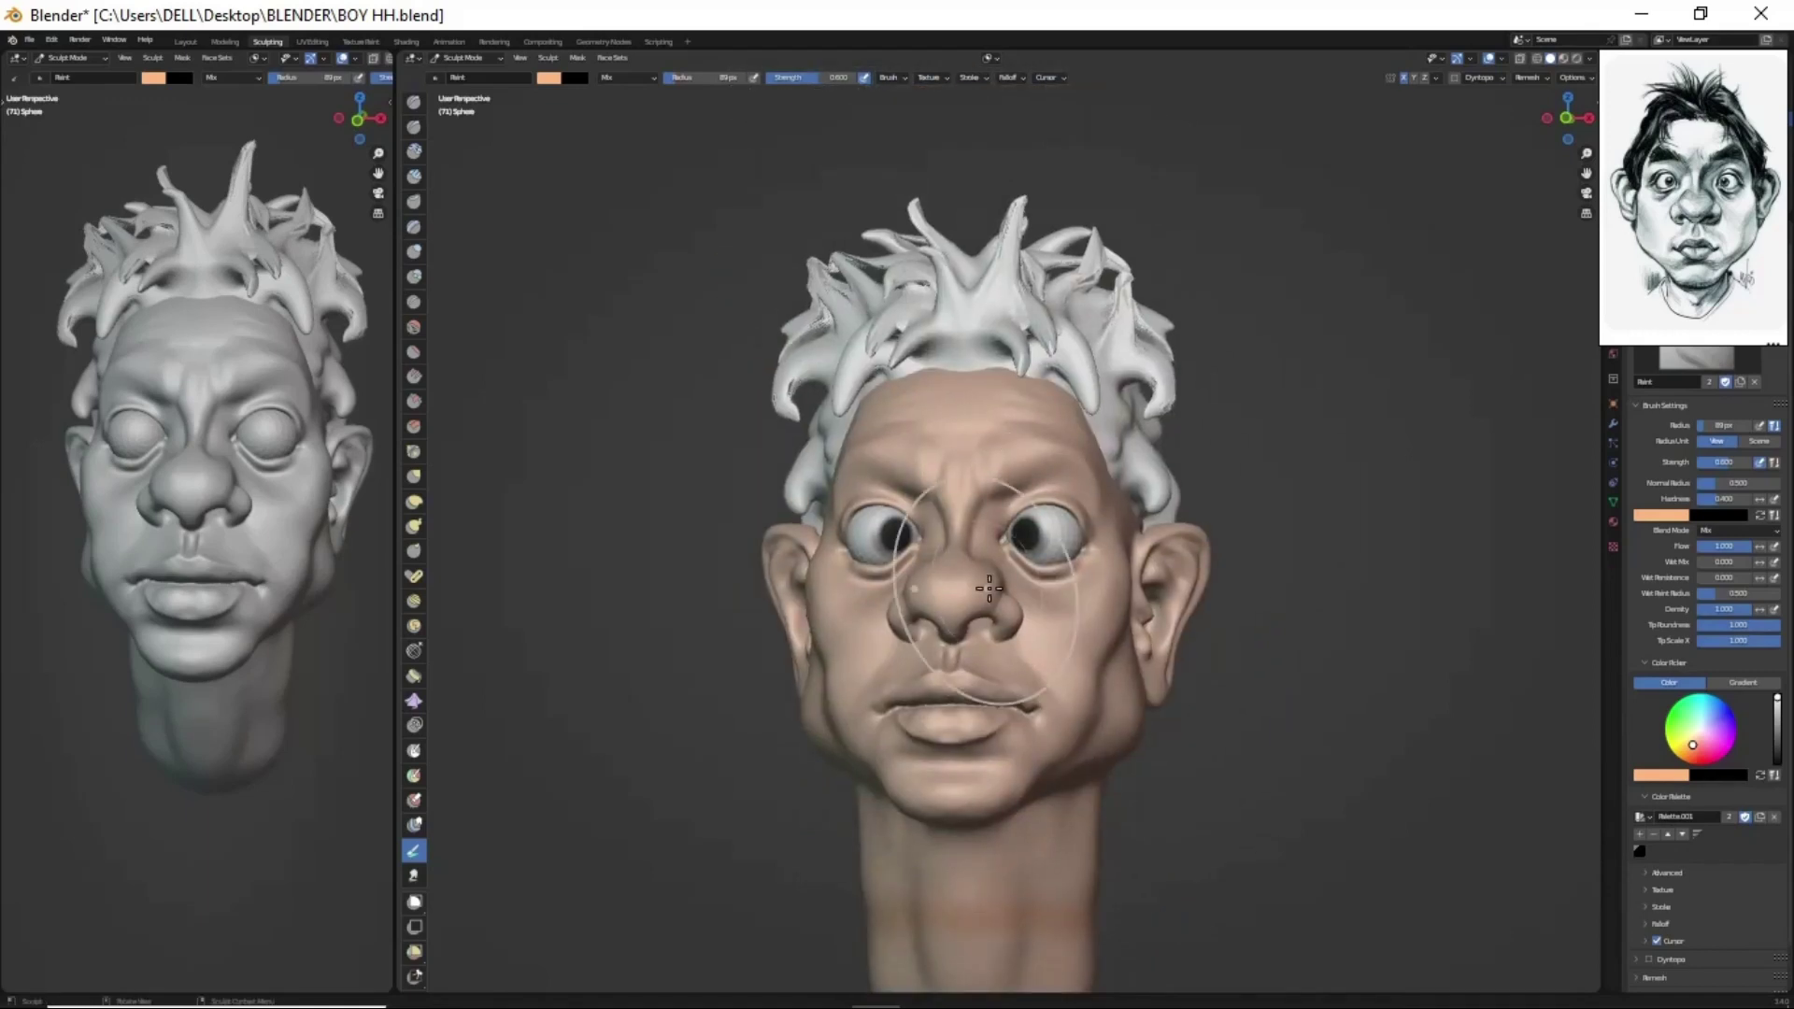
{"action": "scroll", "coordinate": [989, 588], "scroll_direction": "up", "scroll_amount": 2}
{"action": "left_click", "coordinate": [1696, 757]}
{"action": "left_click", "coordinate": [1696, 755]}
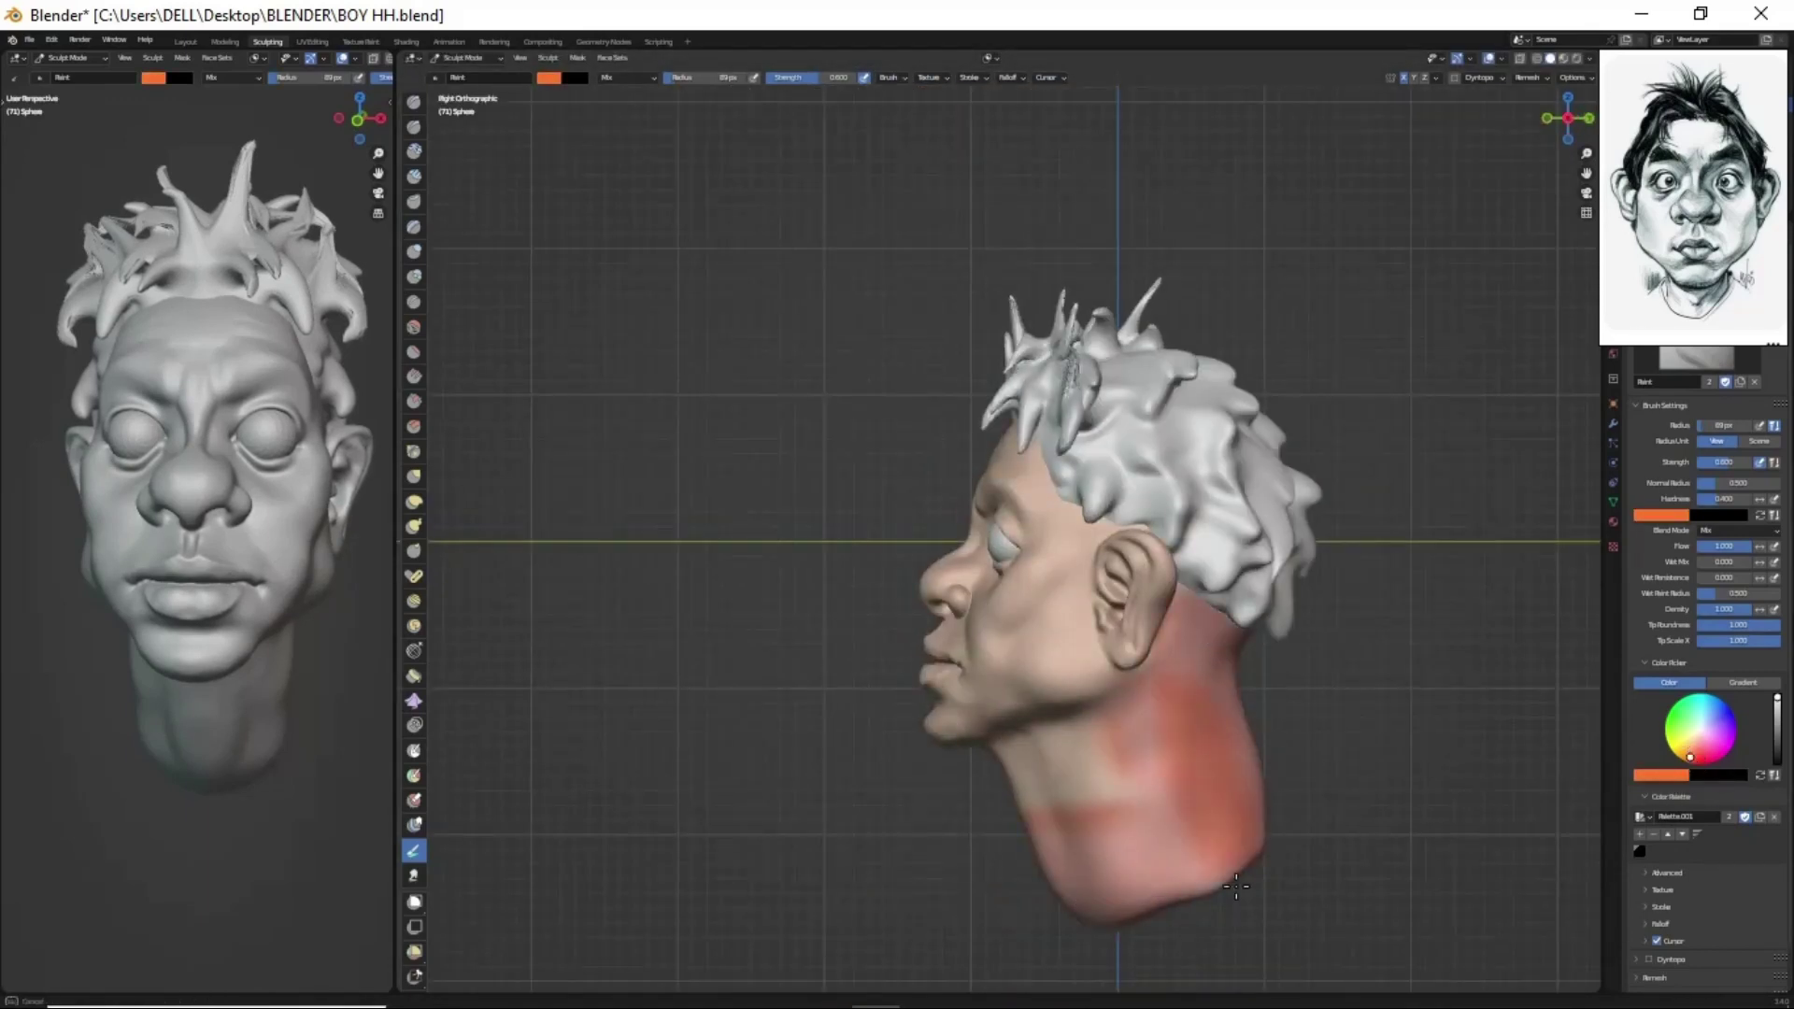
{"action": "left_click", "coordinate": [1641, 833]}
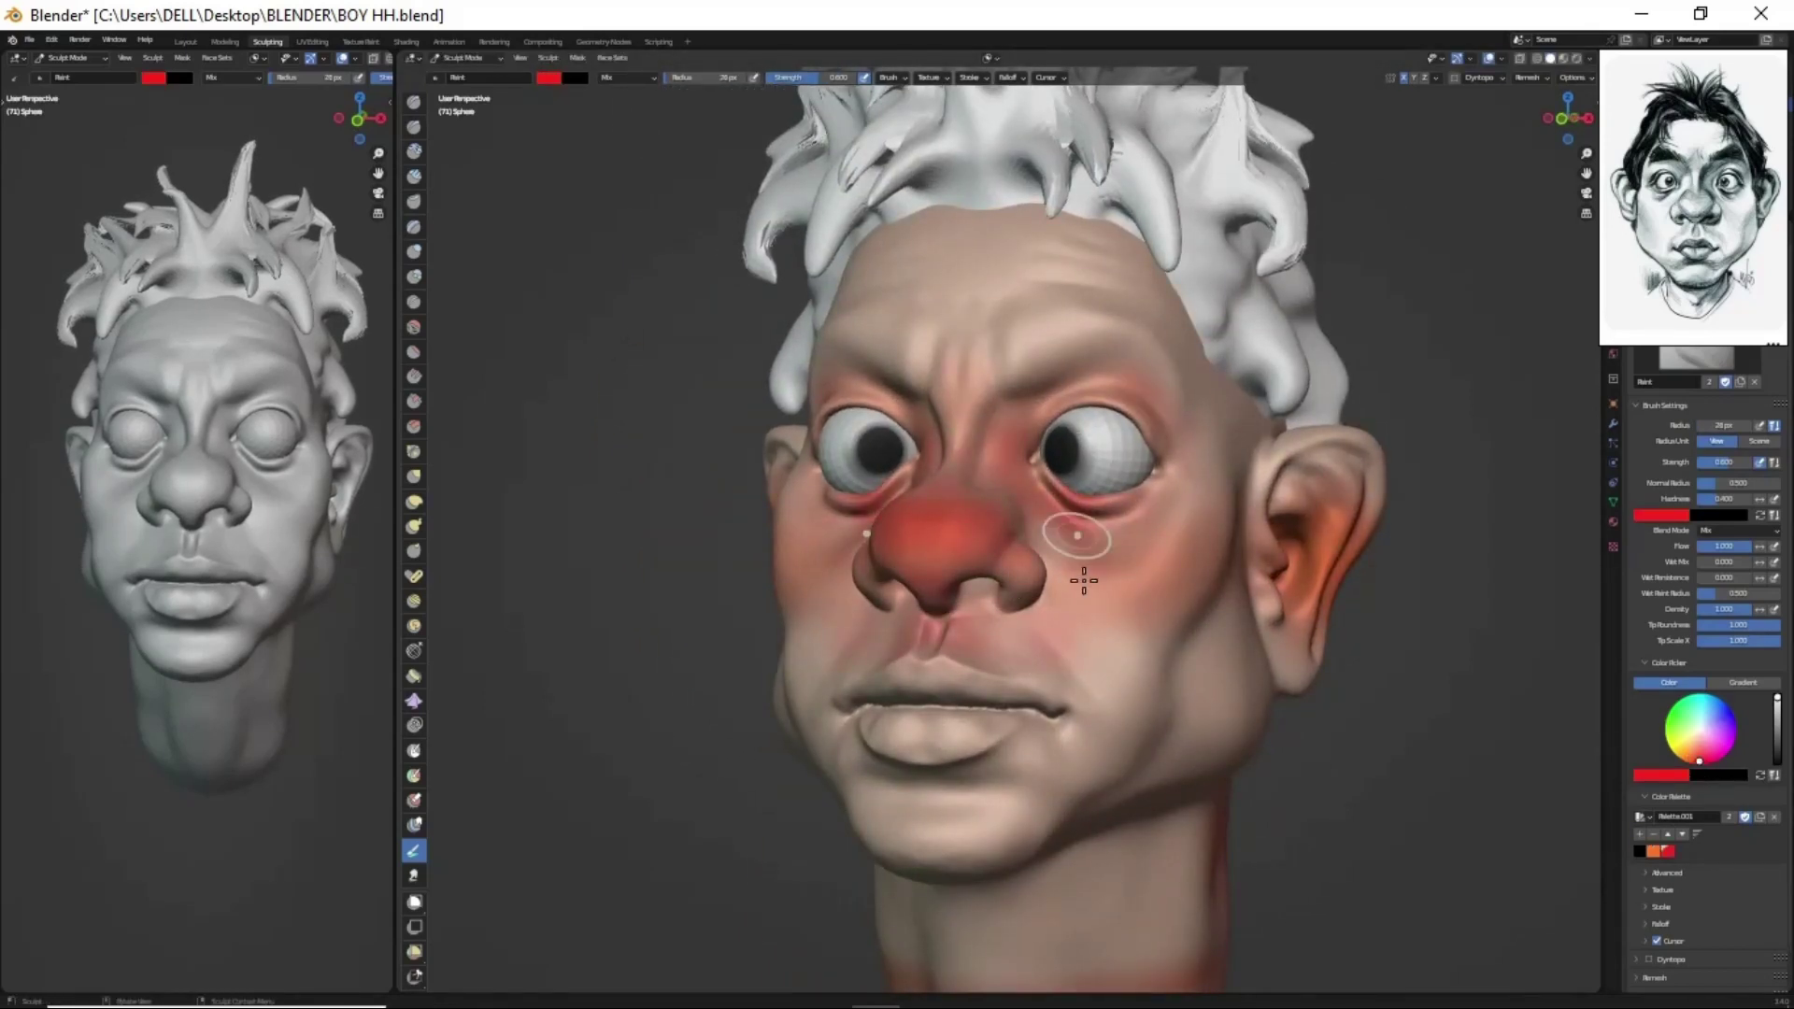
- Orbit to frontal and three-quarter views and paint red shading along the brow above both eyes
{"action": "middle_click_drag", "start_coordinate": [1084, 581], "coordinate": [1050, 412], "text": "ctrl"}
{"action": "middle_click_drag", "start_coordinate": [972, 514], "coordinate": [1070, 612], "text": "ctrl"}
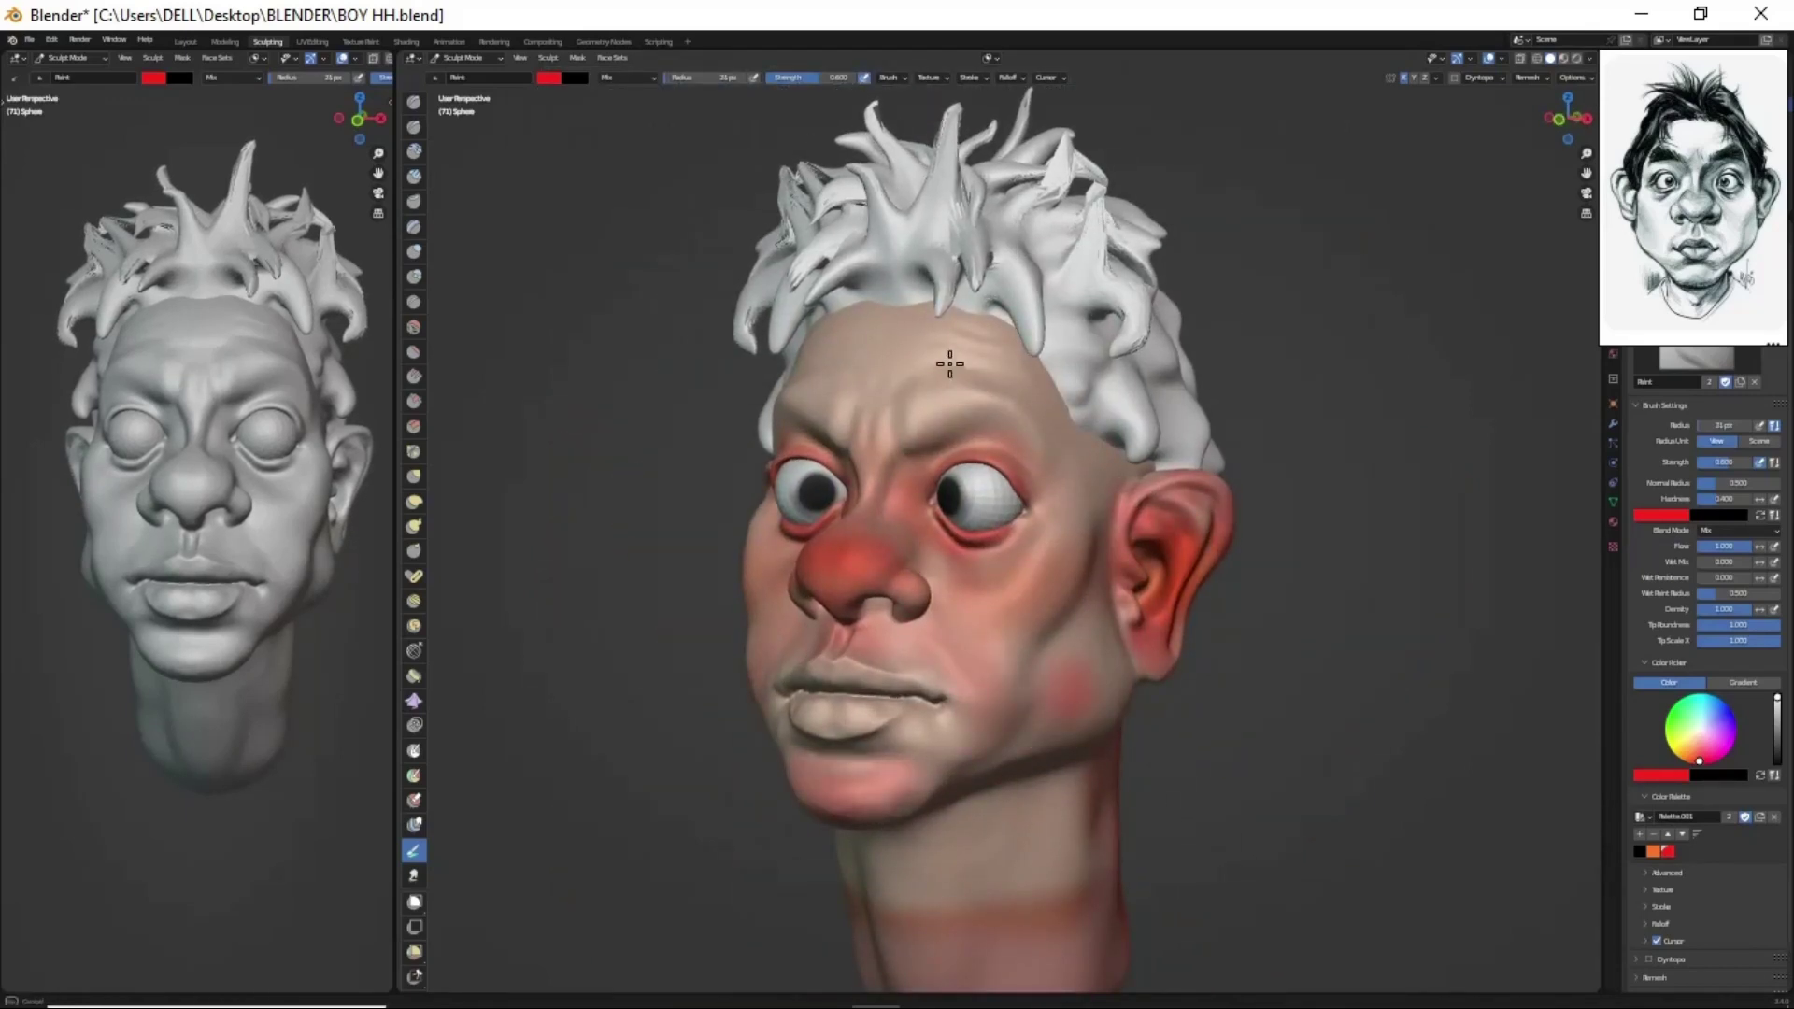
{"action": "middle_click_drag", "start_coordinate": [895, 416], "coordinate": [1022, 575]}
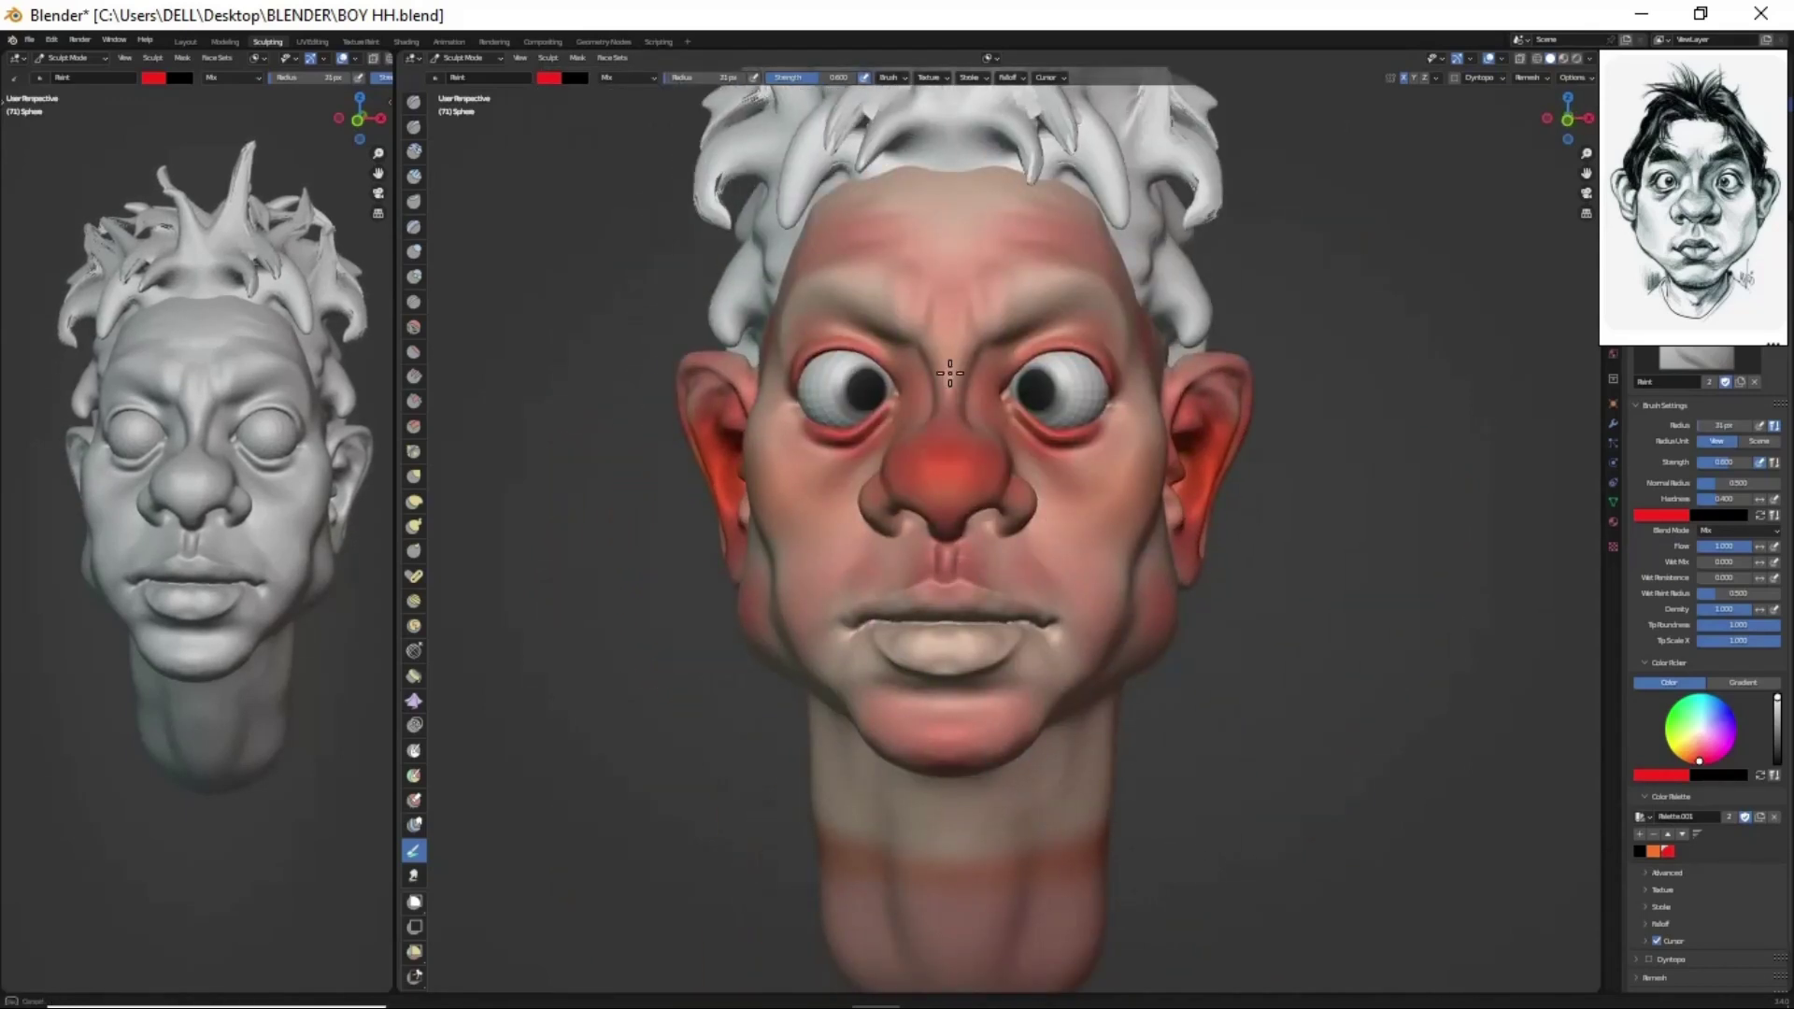
{"action": "mouse_move", "coordinate": [950, 373]}
{"action": "middle_mouse_down"}
{"action": "mouse_move", "coordinate": [1037, 518]}
{"action": "mouse_move", "coordinate": [945, 360]}
{"action": "middle_mouse_up"}
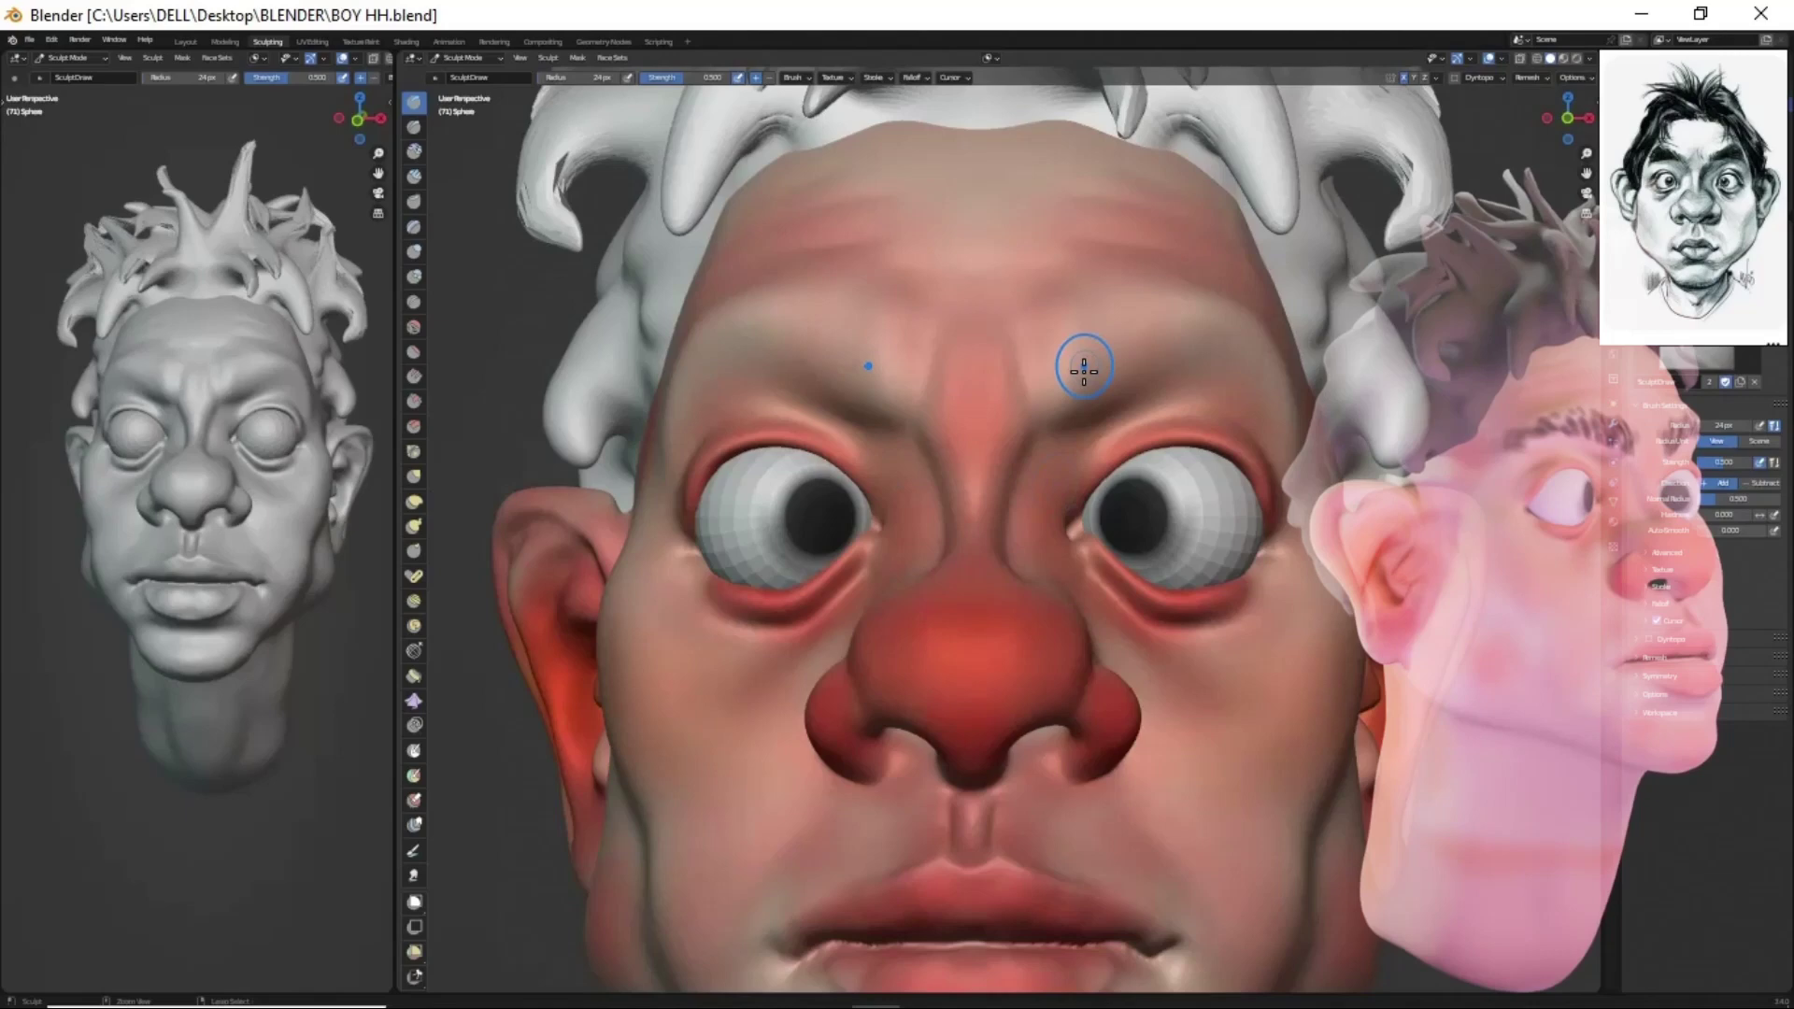
{"action": "left_click_drag", "start_coordinate": [1085, 370], "coordinate": [1223, 323]}
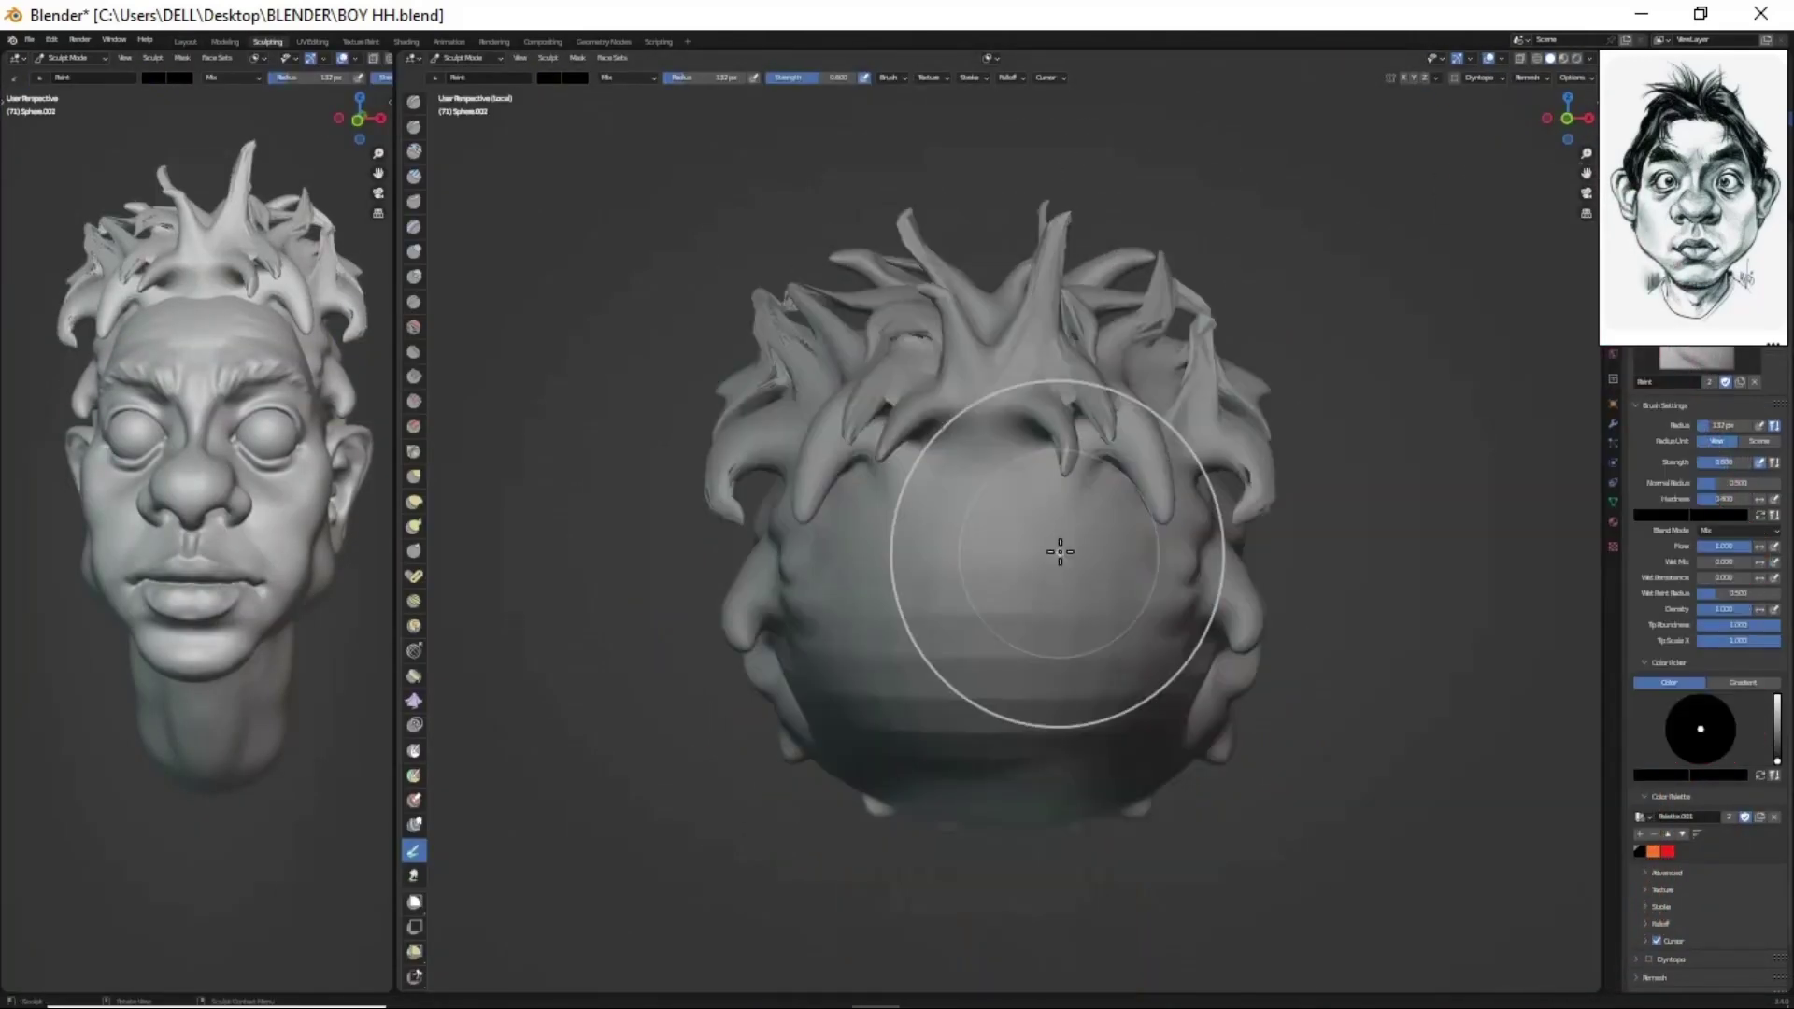
- Inspect the isolated hair cap from several angles, then return to the full head and zoom onto the face
{"action": "middle_click_drag", "start_coordinate": [1061, 551], "coordinate": [1055, 480]}
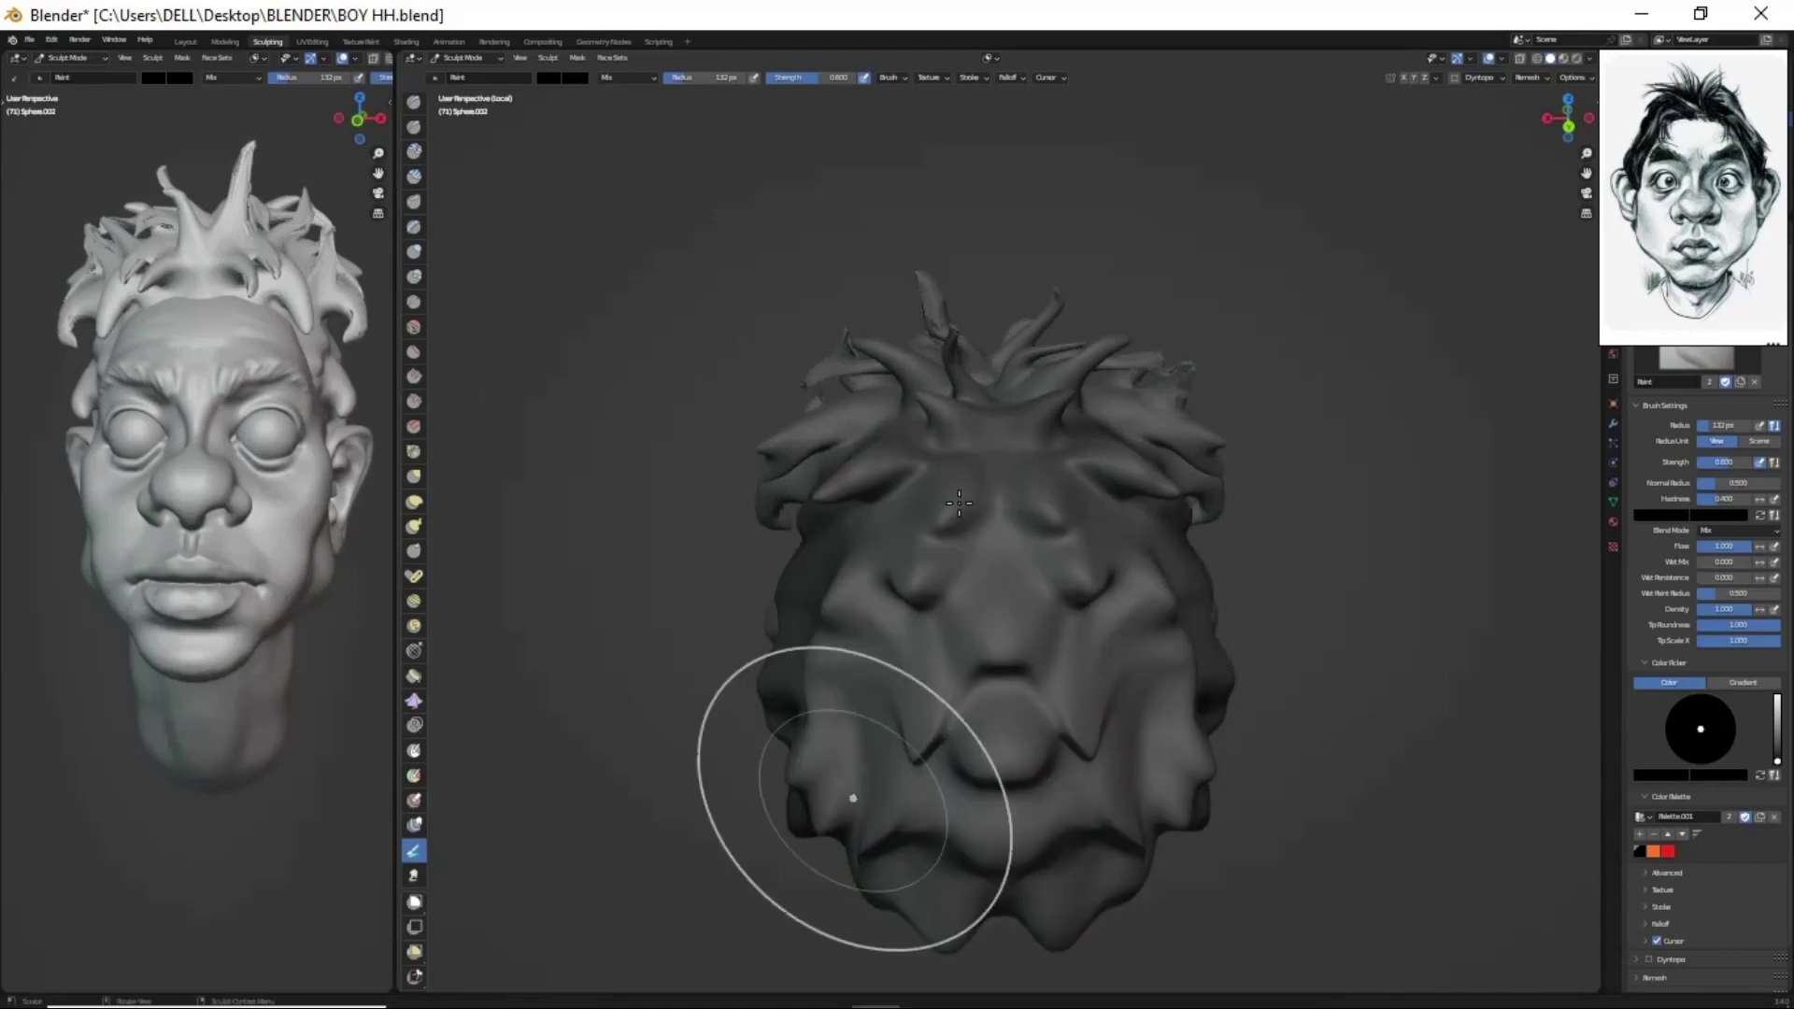
{"action": "middle_click_drag", "start_coordinate": [853, 801], "coordinate": [1122, 641]}
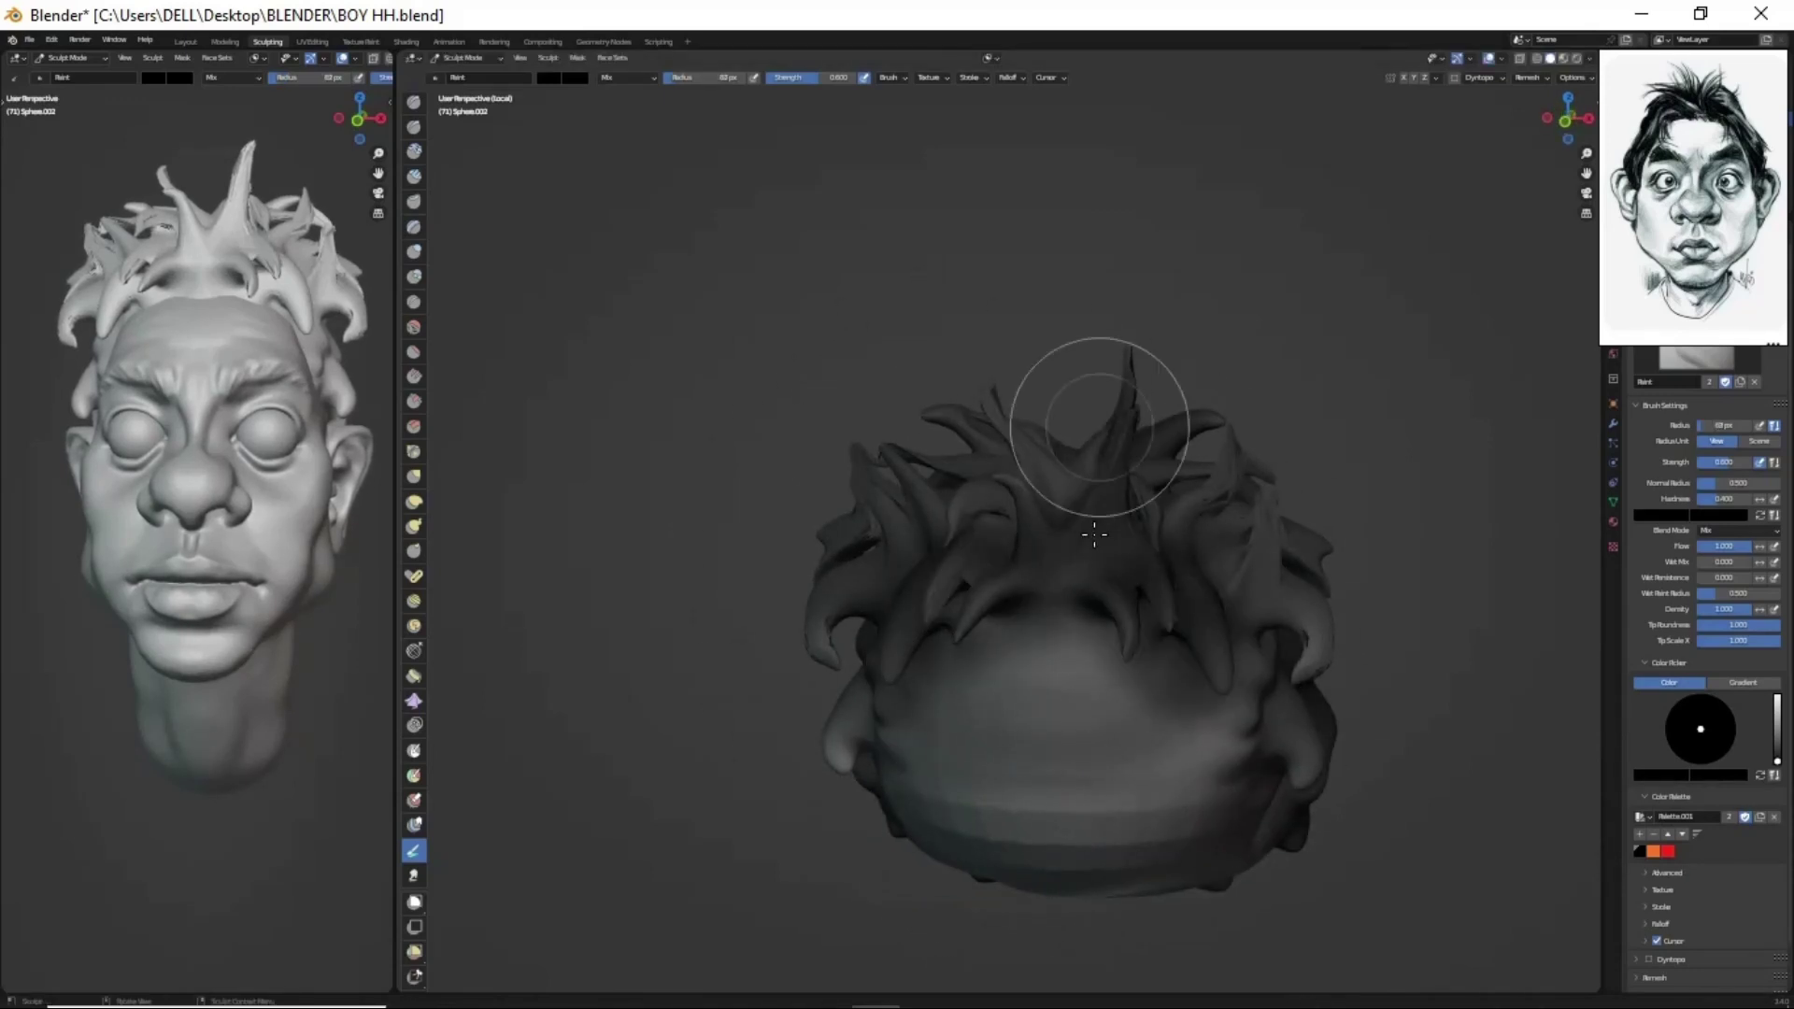
{"action": "key", "text": "KP_Divide"}
{"action": "mouse_move", "coordinate": [899, 546]}
{"action": "middle_mouse_down"}
{"action": "mouse_move", "coordinate": [1156, 707]}
{"action": "mouse_move", "coordinate": [1106, 661]}
{"action": "middle_mouse_up"}
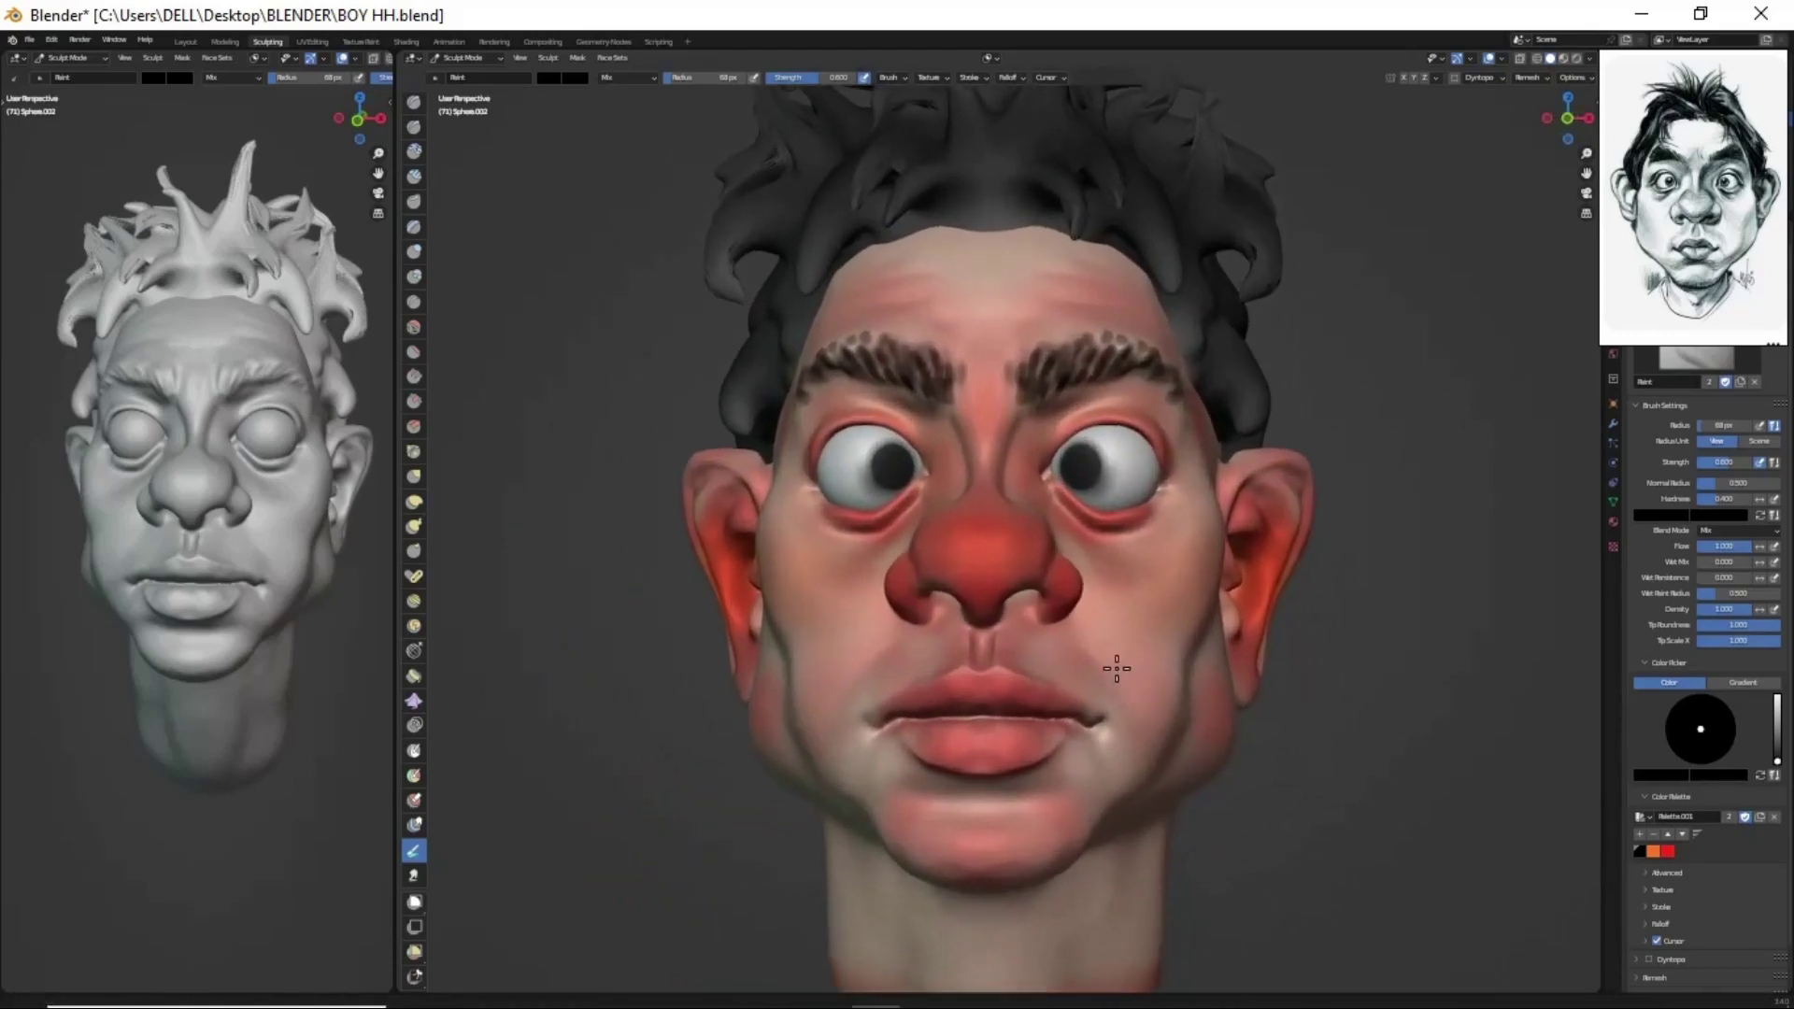
- In the Shading workspace, remove a mistakenly added Image Texture node
{"action": "left_click", "coordinate": [407, 41]}
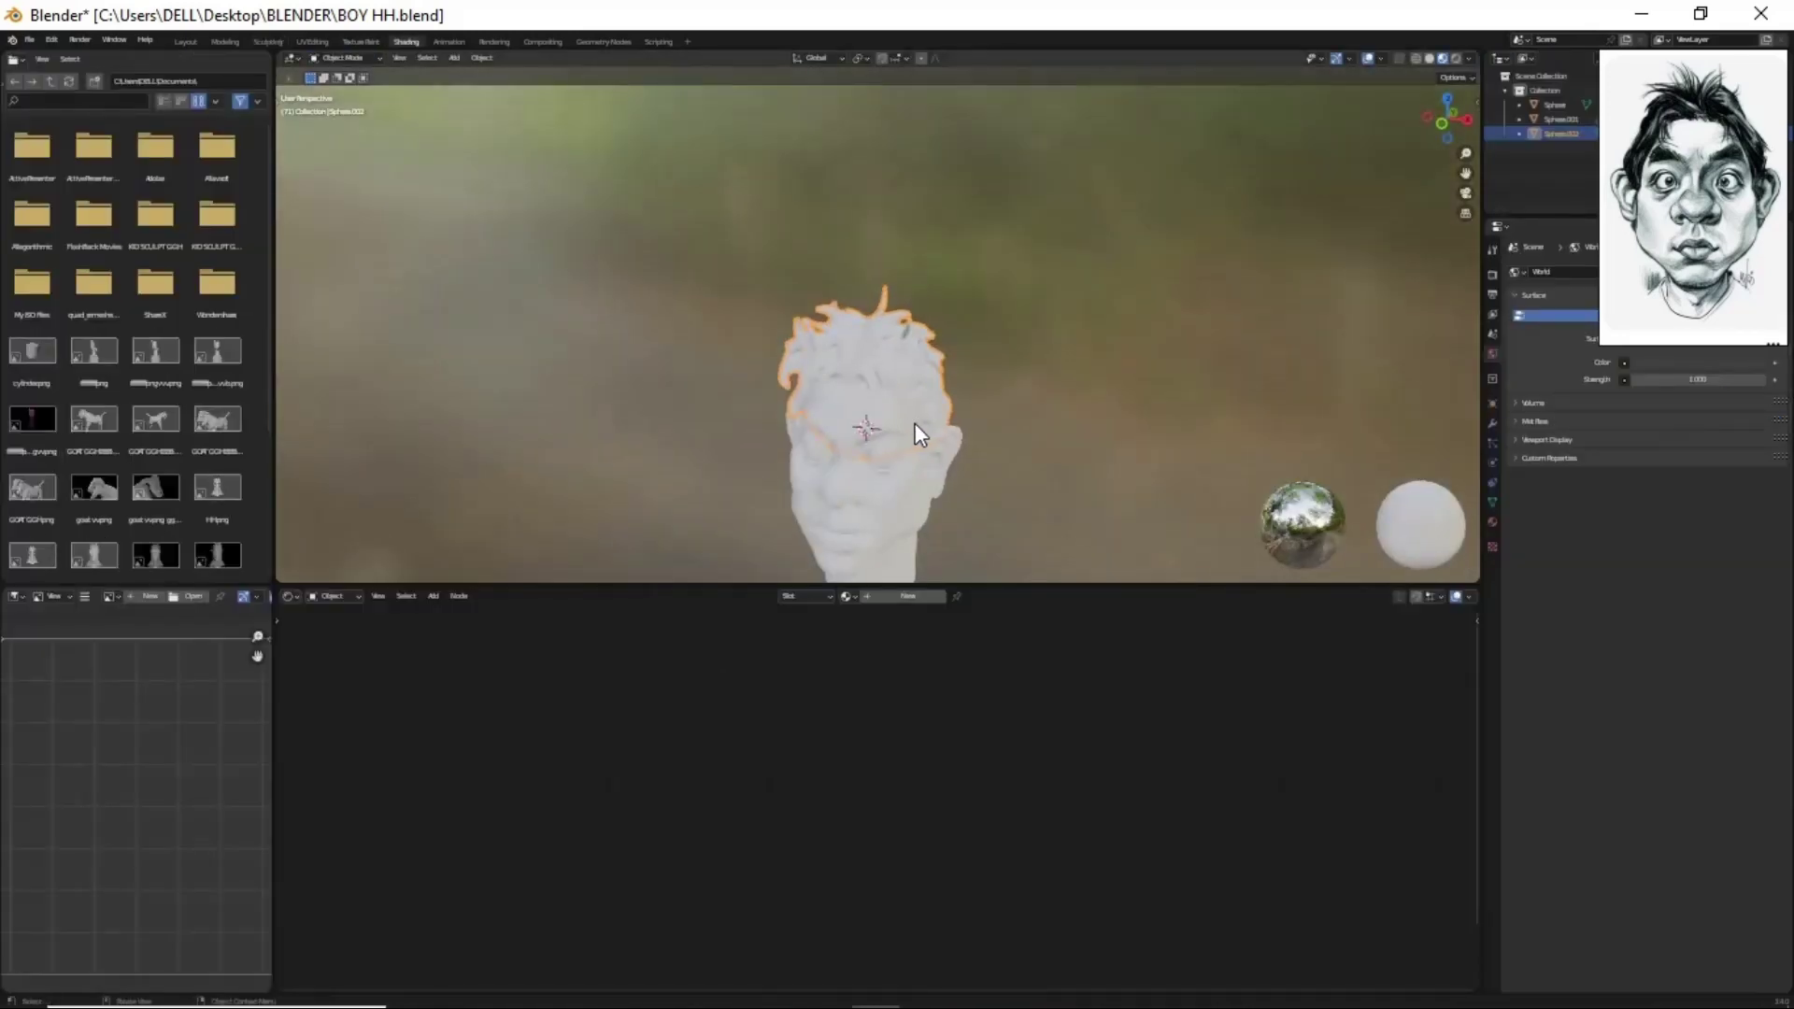
{"action": "key", "text": "shift+a"}
{"action": "type", "text": "image"}
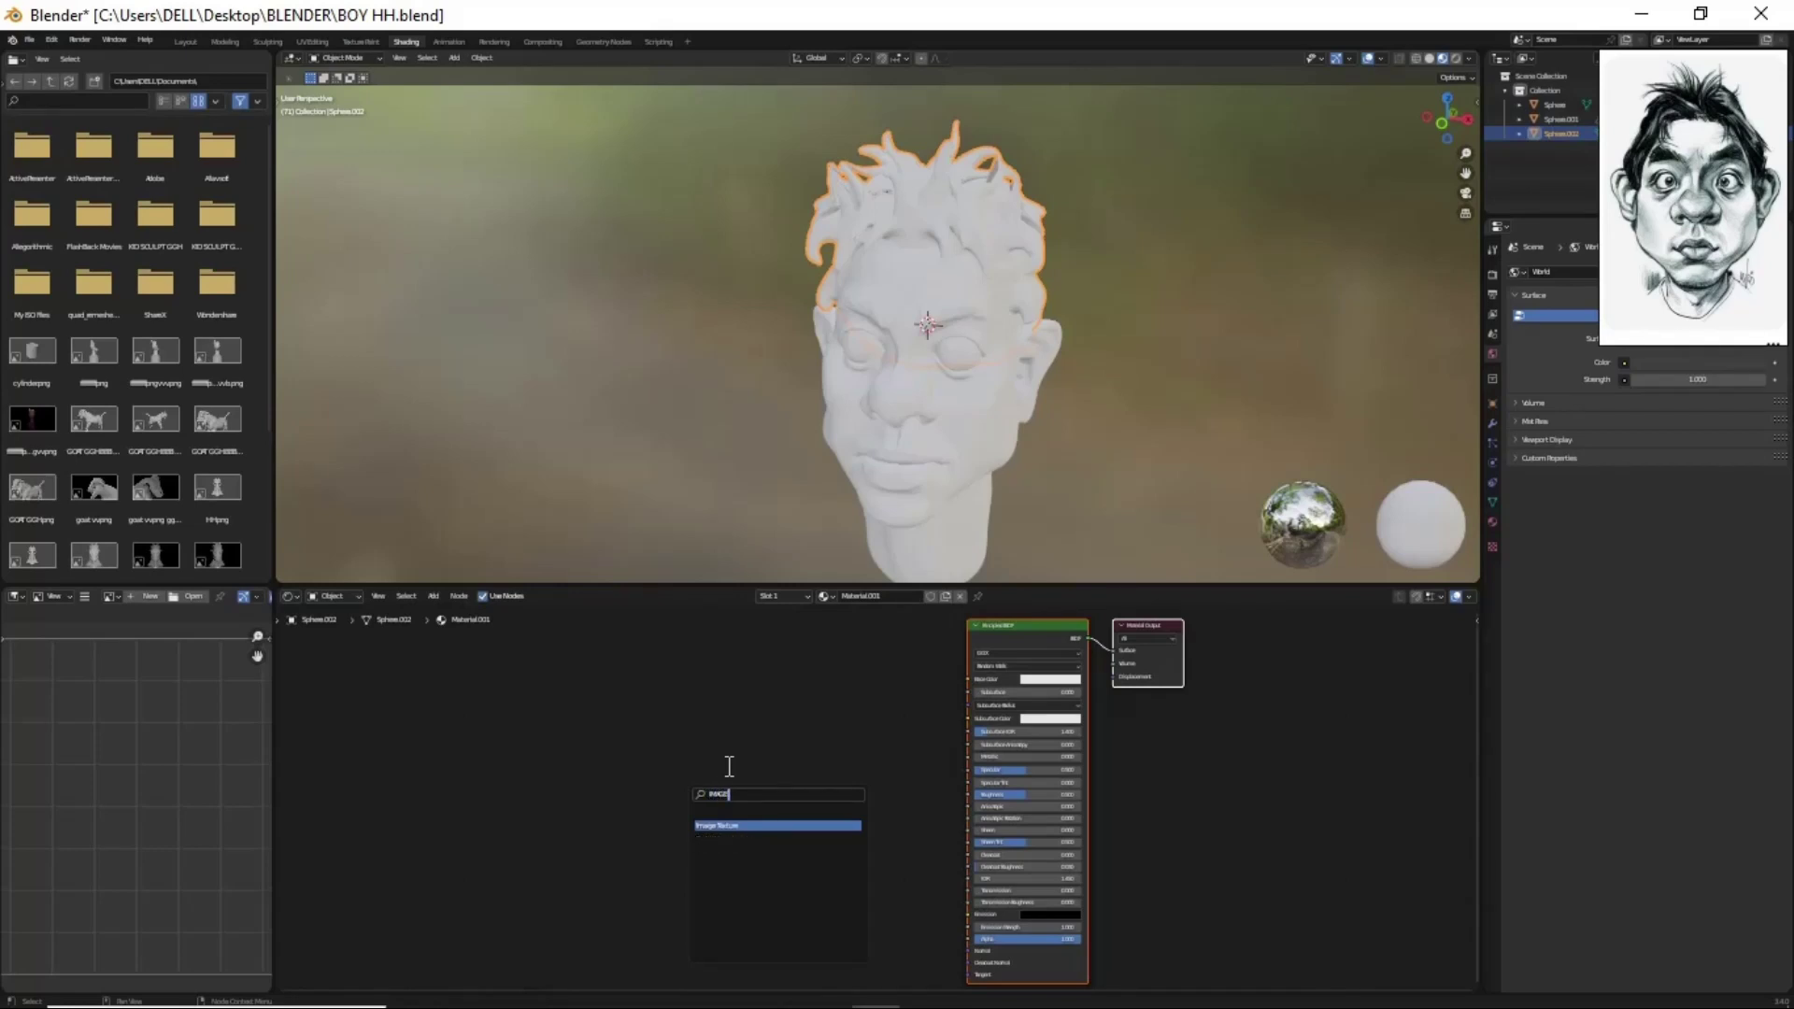
{"action": "key", "text": "Return"}
{"action": "scroll", "coordinate": [621, 646], "scroll_direction": "up", "scroll_amount": 2}
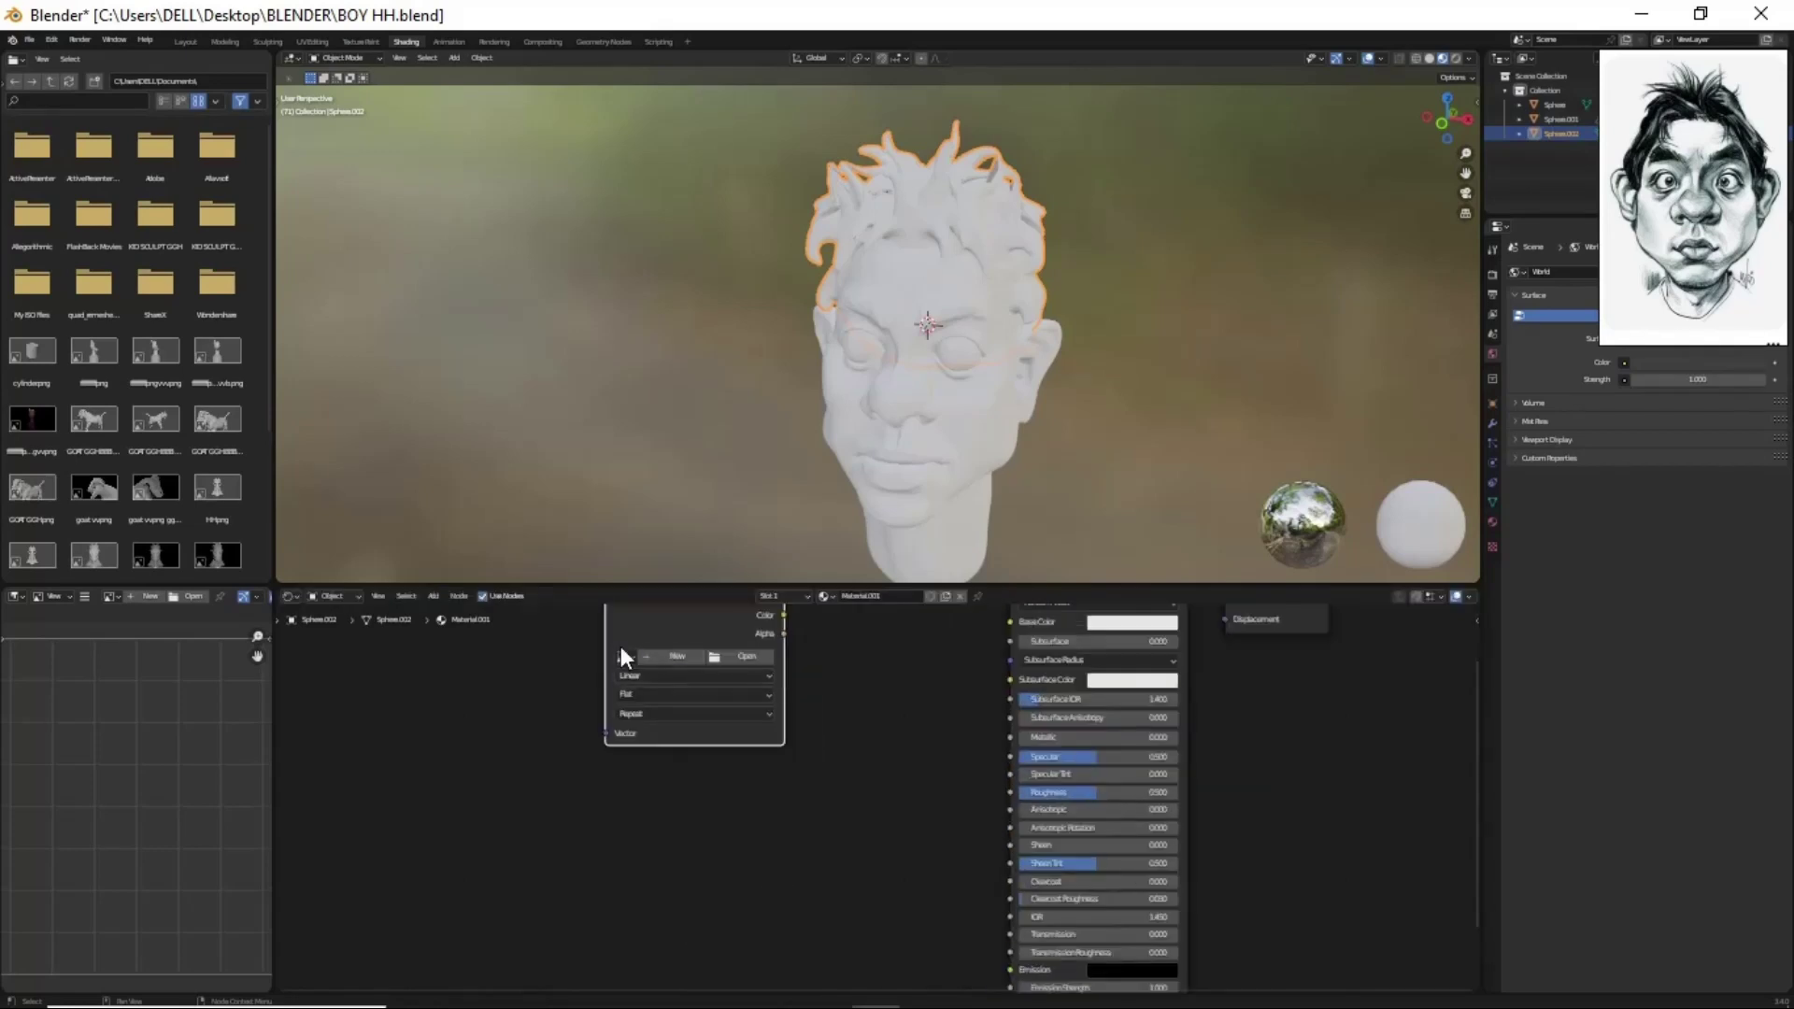
{"action": "scroll", "coordinate": [850, 716], "scroll_direction": "down", "scroll_amount": 2}
{"action": "key", "text": "x"}
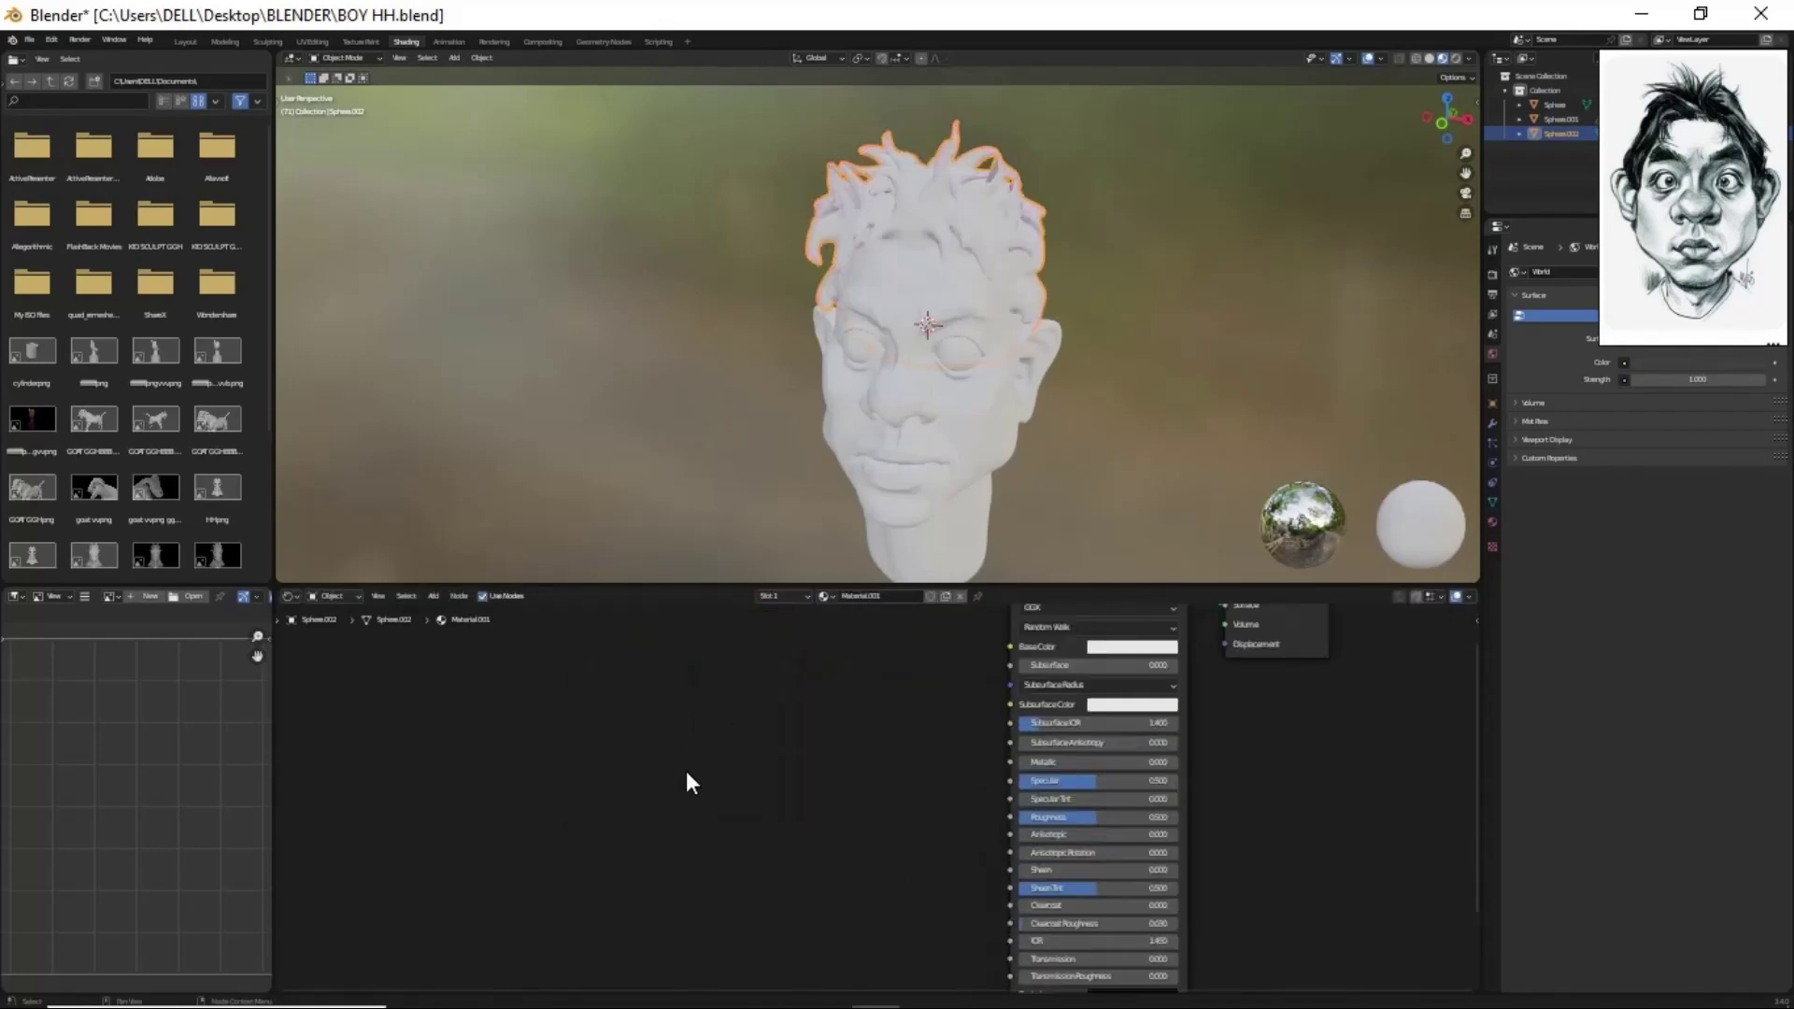
{"action": "scroll", "coordinate": [686, 771], "scroll_direction": "up", "scroll_amount": 2}
- Add a Color Attribute node to the head material and link it into Base Color
{"action": "key", "text": "shift+a"}
{"action": "type", "text": "co"}
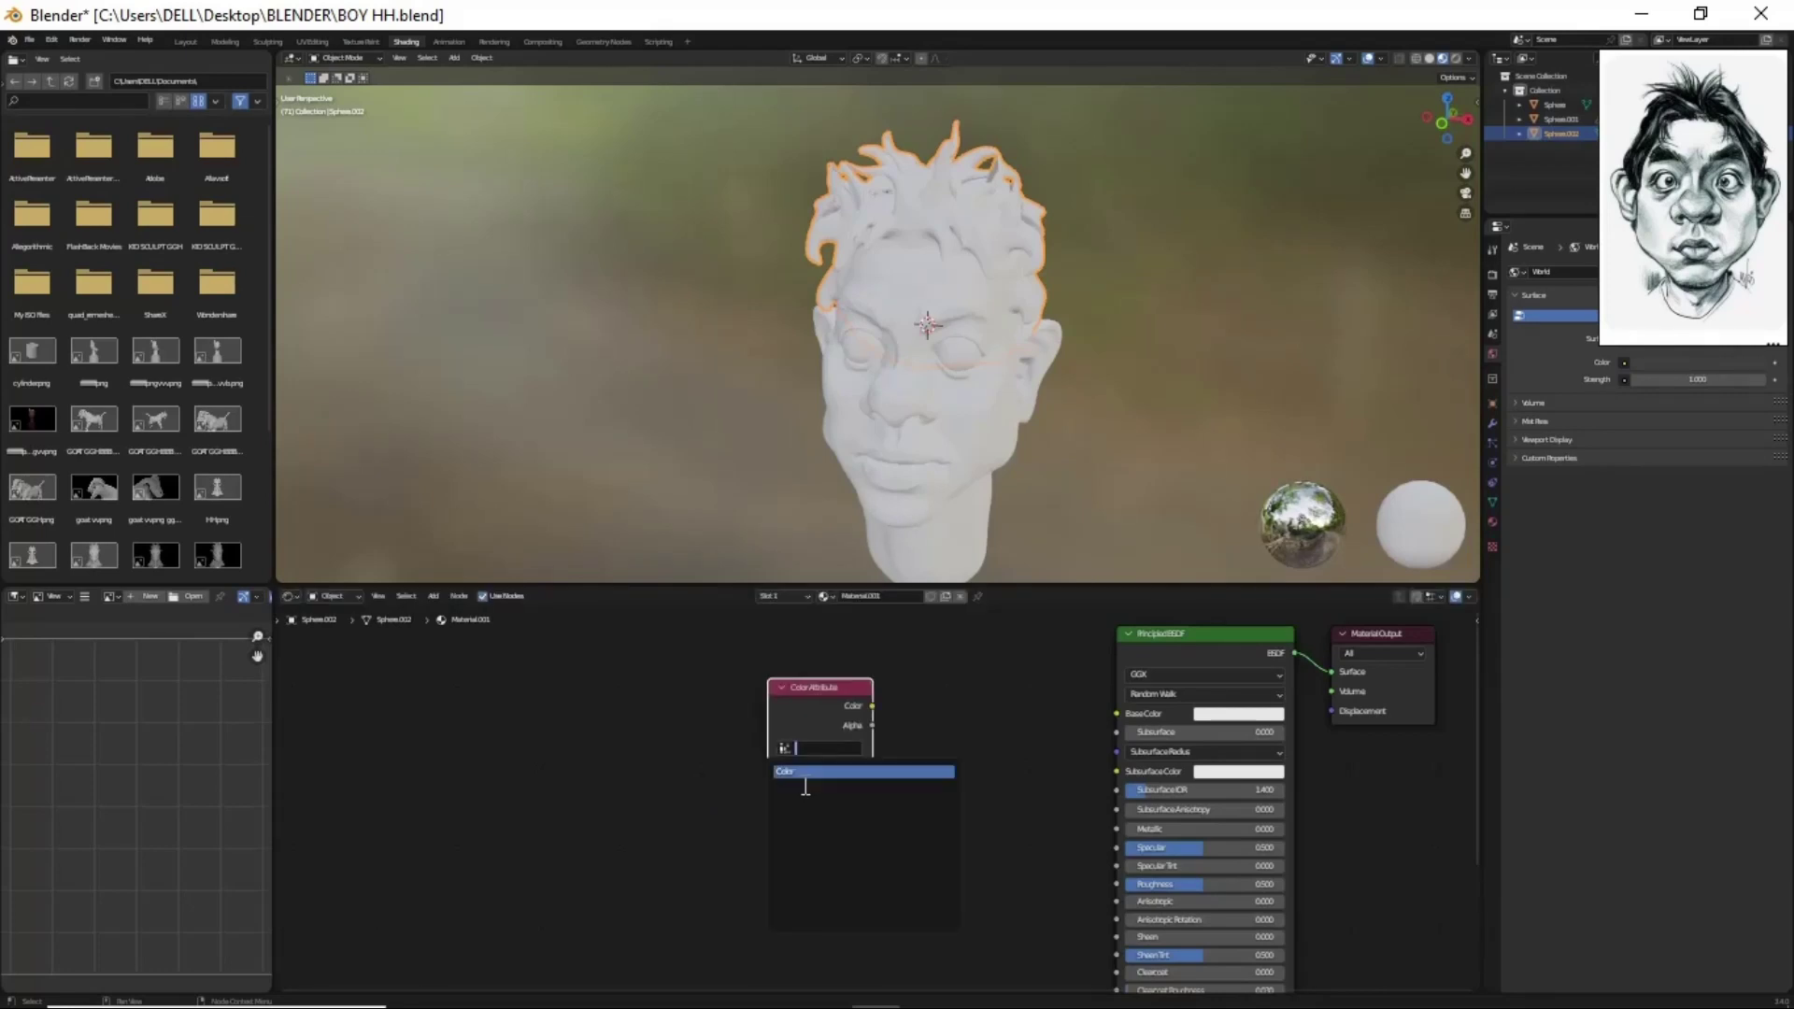
{"action": "left_click", "coordinate": [935, 473]}
{"action": "key", "text": "shift+a"}
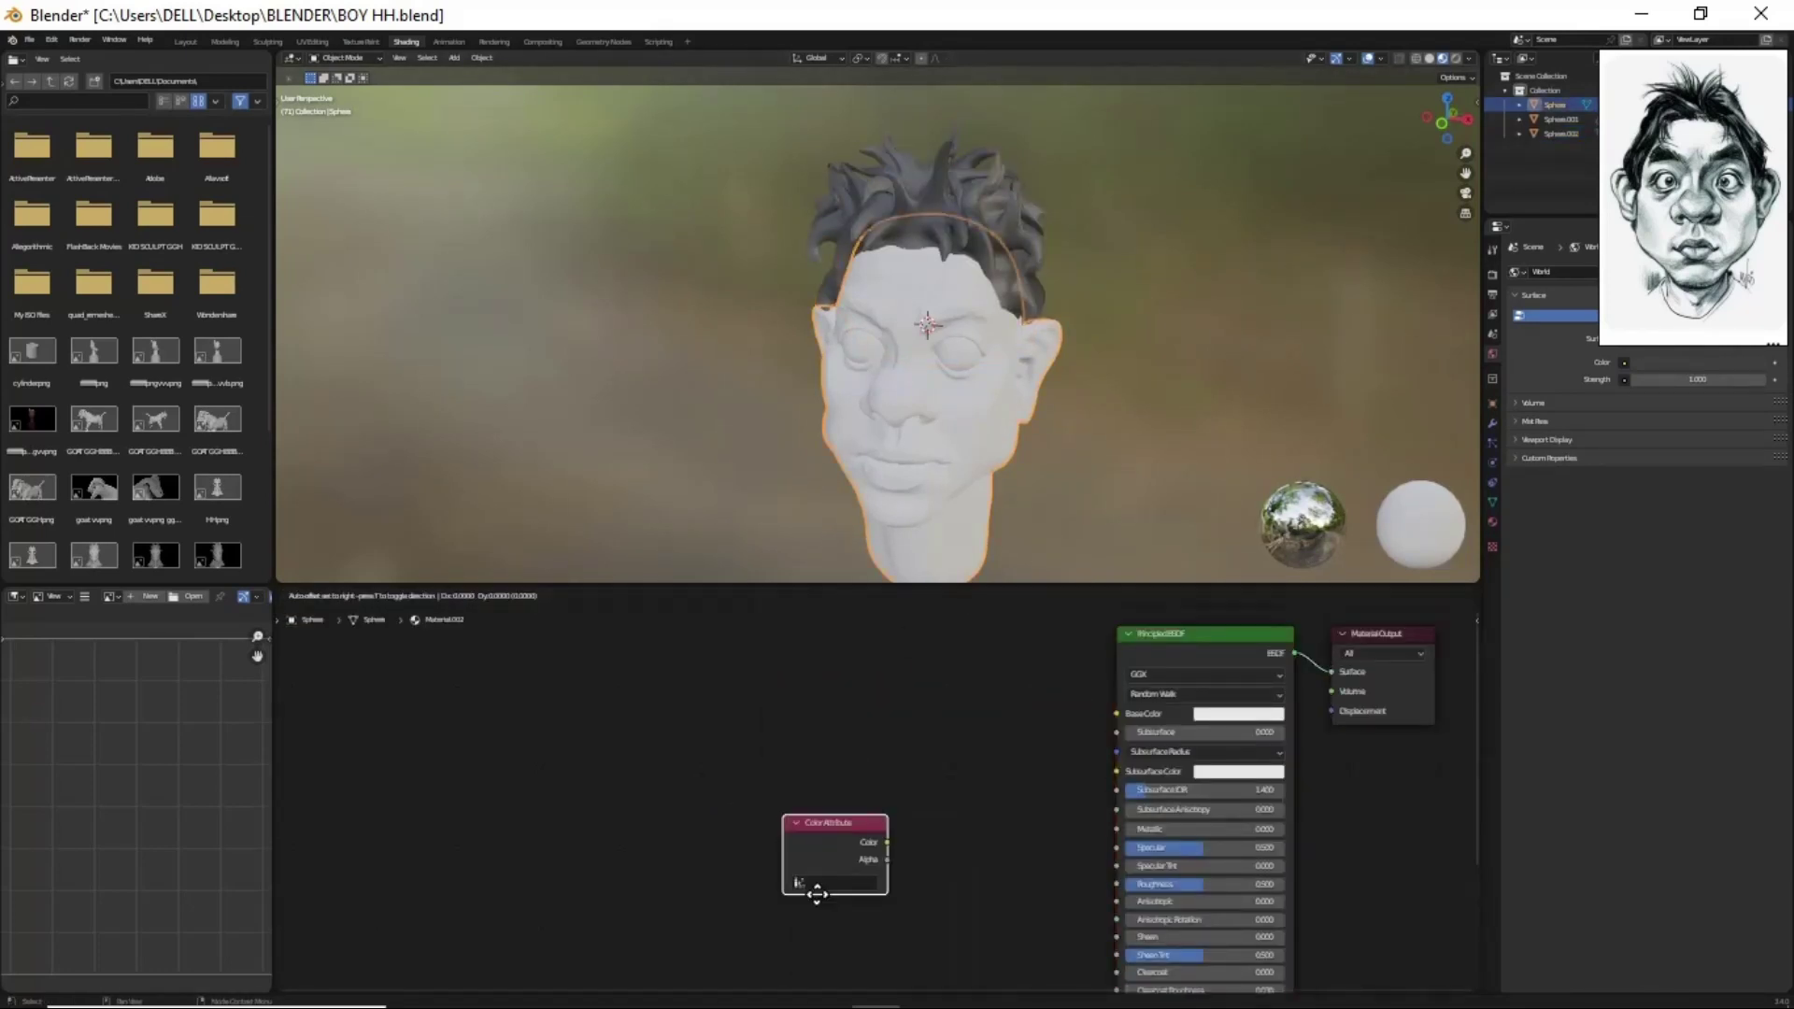
{"action": "left_click_drag", "start_coordinate": [1099, 722], "coordinate": [1102, 714]}
{"action": "left_click", "coordinate": [953, 351]}
- Add a Color Attribute node for the eyes' material and preview the head with rendered lighting
{"action": "key", "text": "shift+a"}
{"action": "type", "text": "co"}
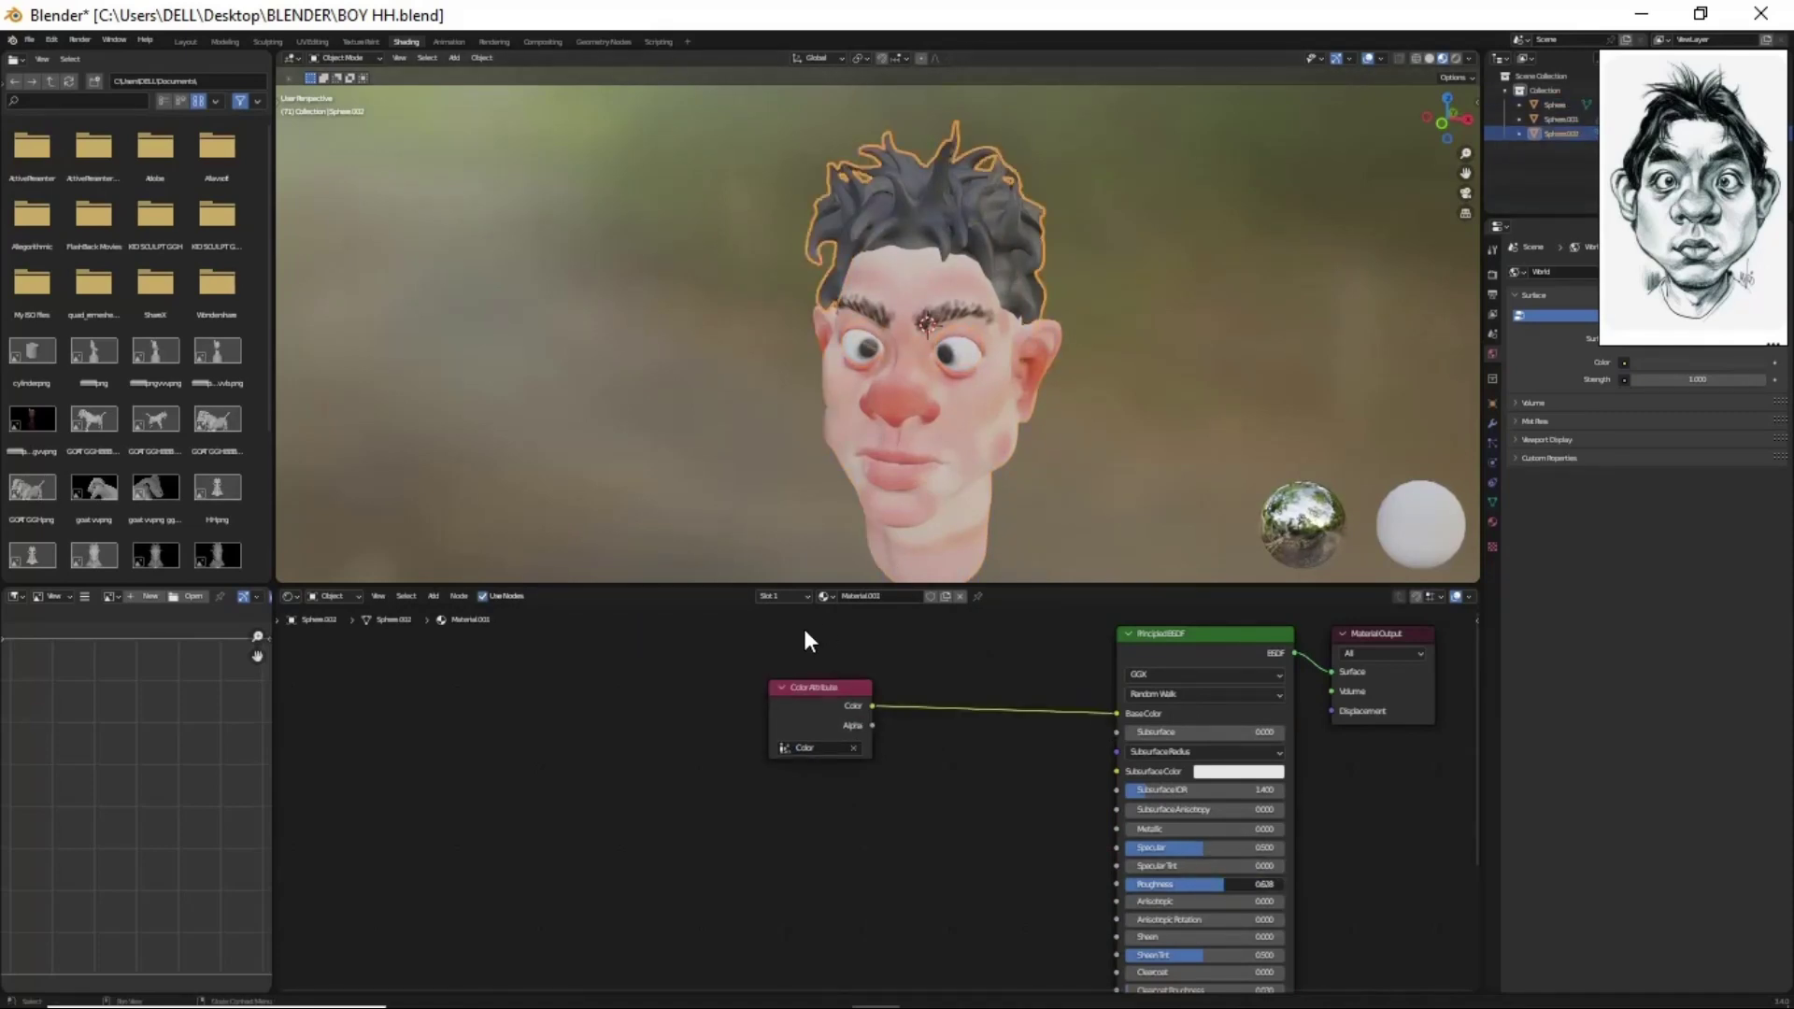
{"action": "left_click", "coordinate": [1455, 58]}
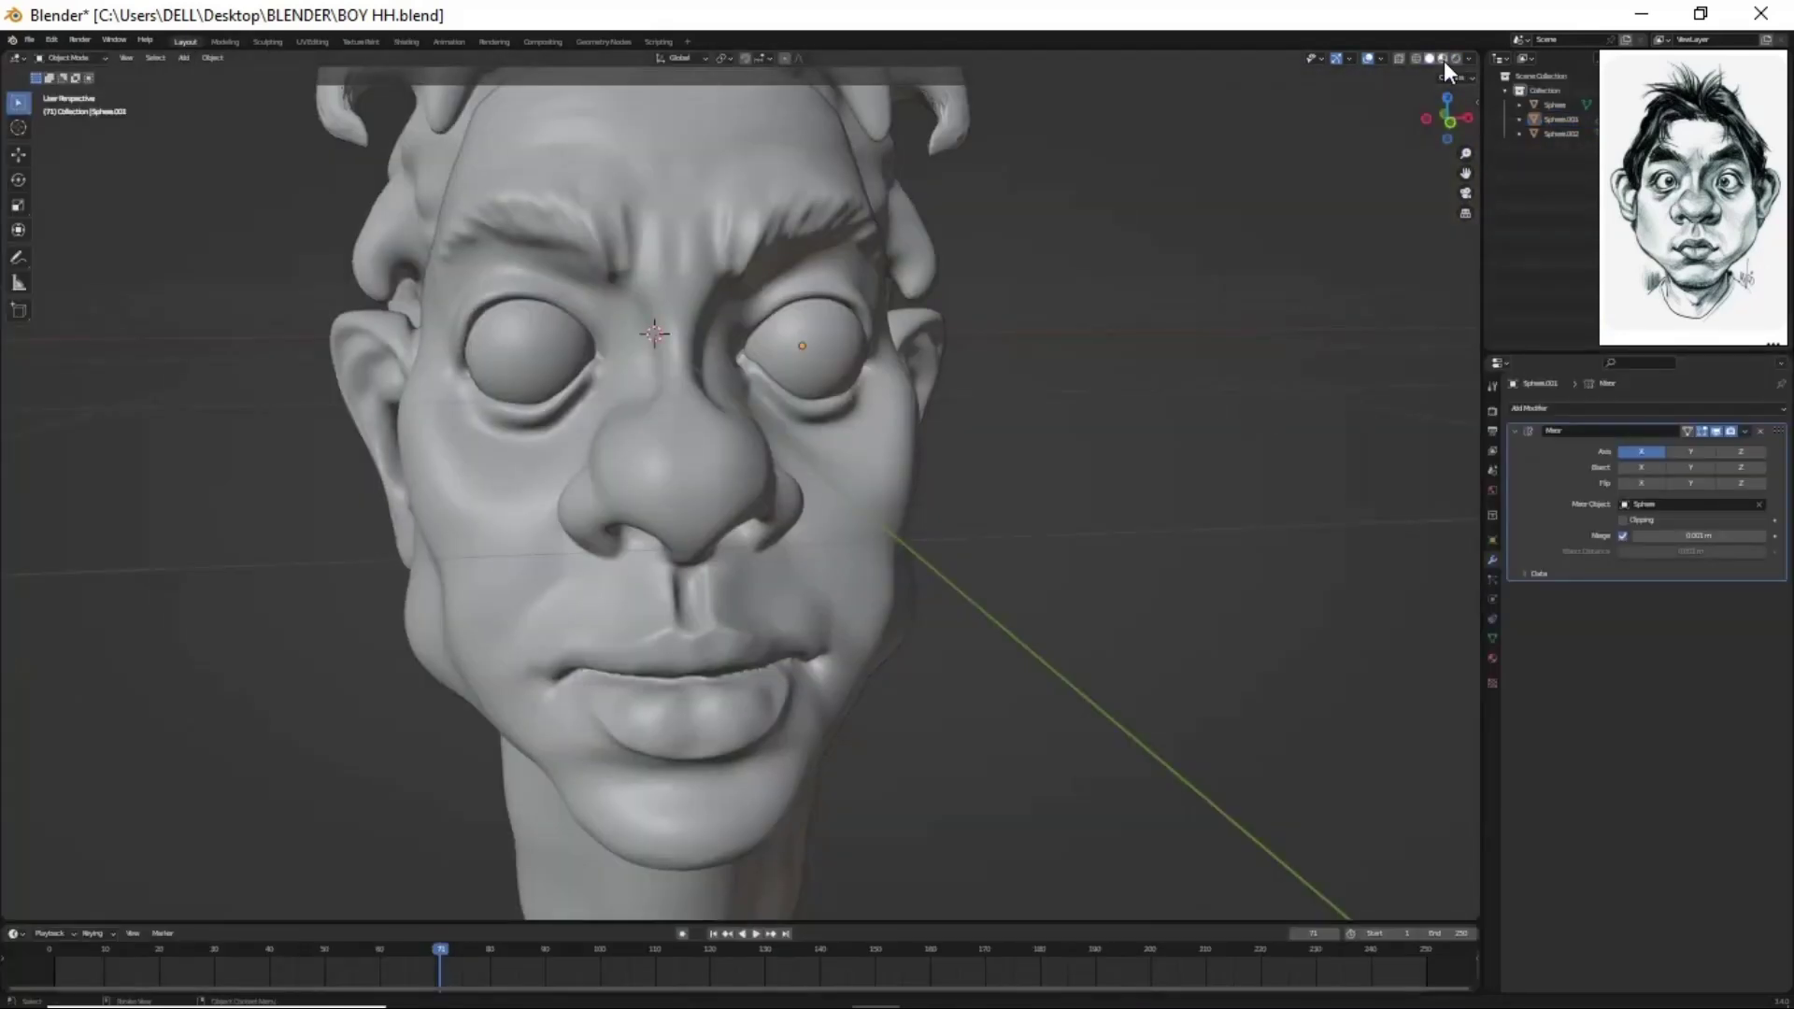
- Set the world background colour to black in rendered preview
{"action": "left_click", "coordinate": [1455, 58]}
{"action": "left_click", "coordinate": [1492, 491]}
{"action": "left_click", "coordinate": [1698, 499]}
{"action": "left_click", "coordinate": [1756, 400]}
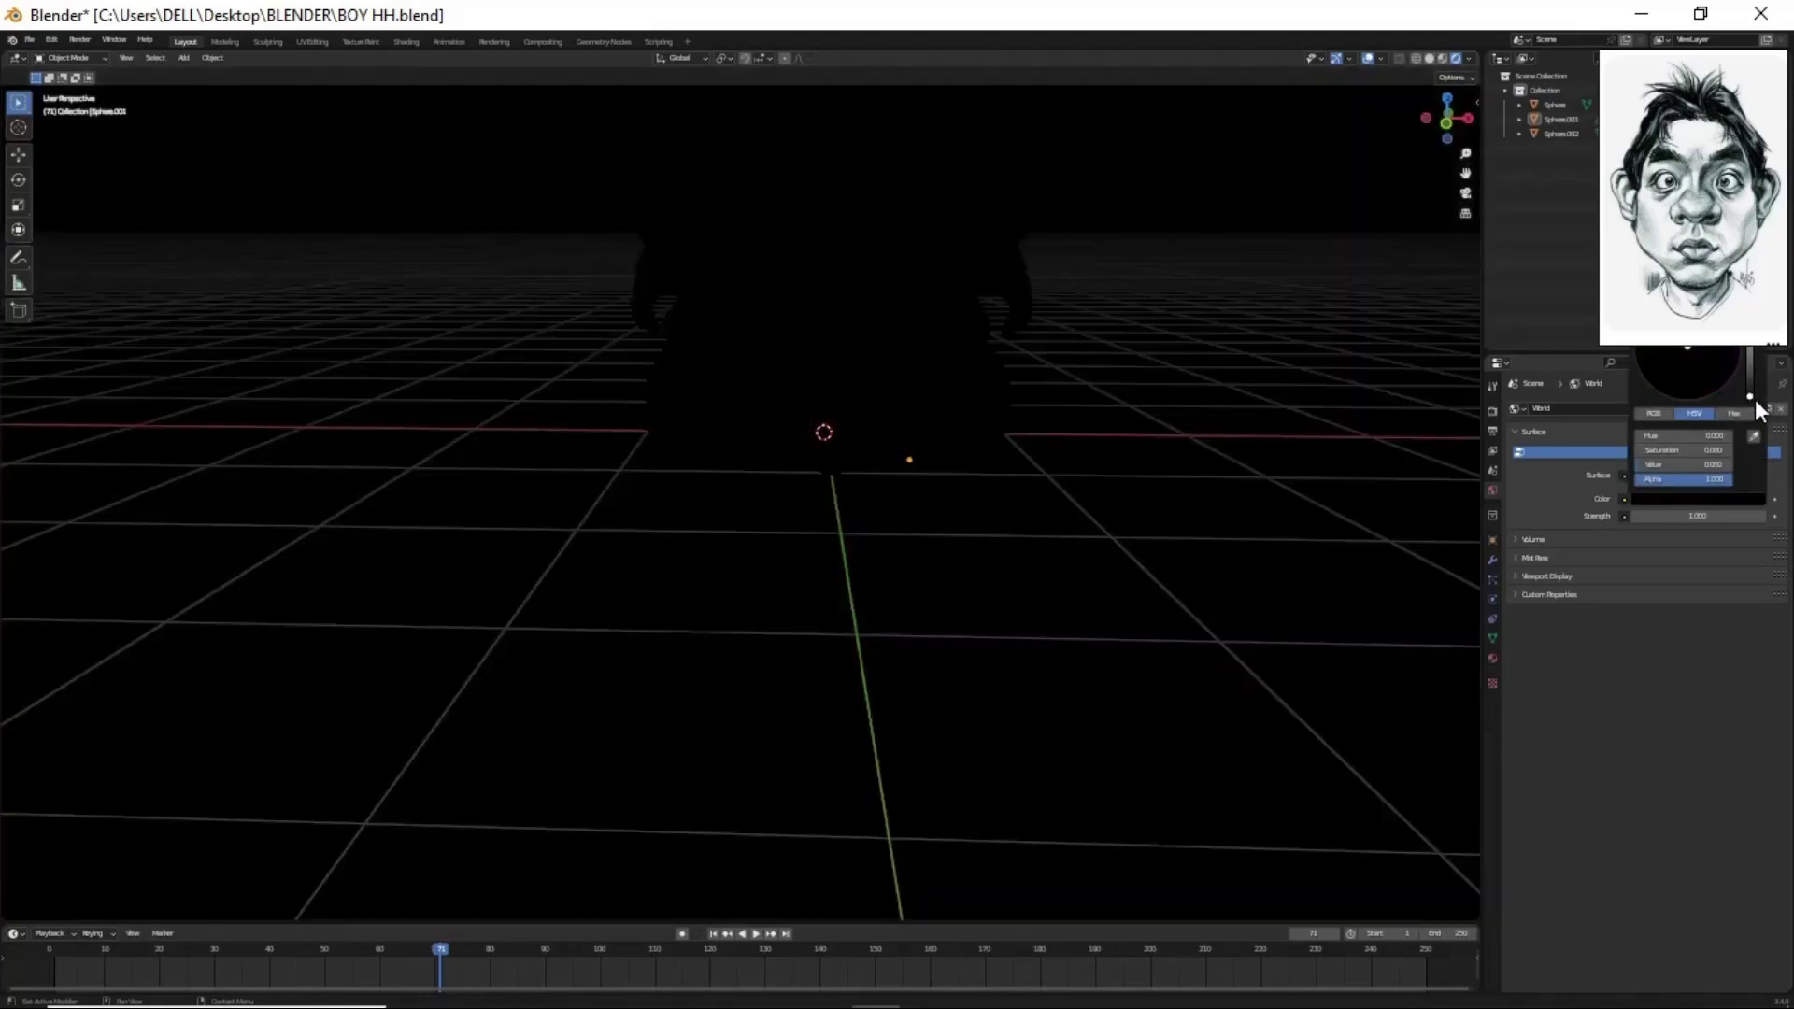
- Add an area light to the scene and position it near the head
{"action": "key", "text": "shift+a"}
{"action": "left_click", "coordinate": [977, 787]}
{"action": "key", "text": "g"}
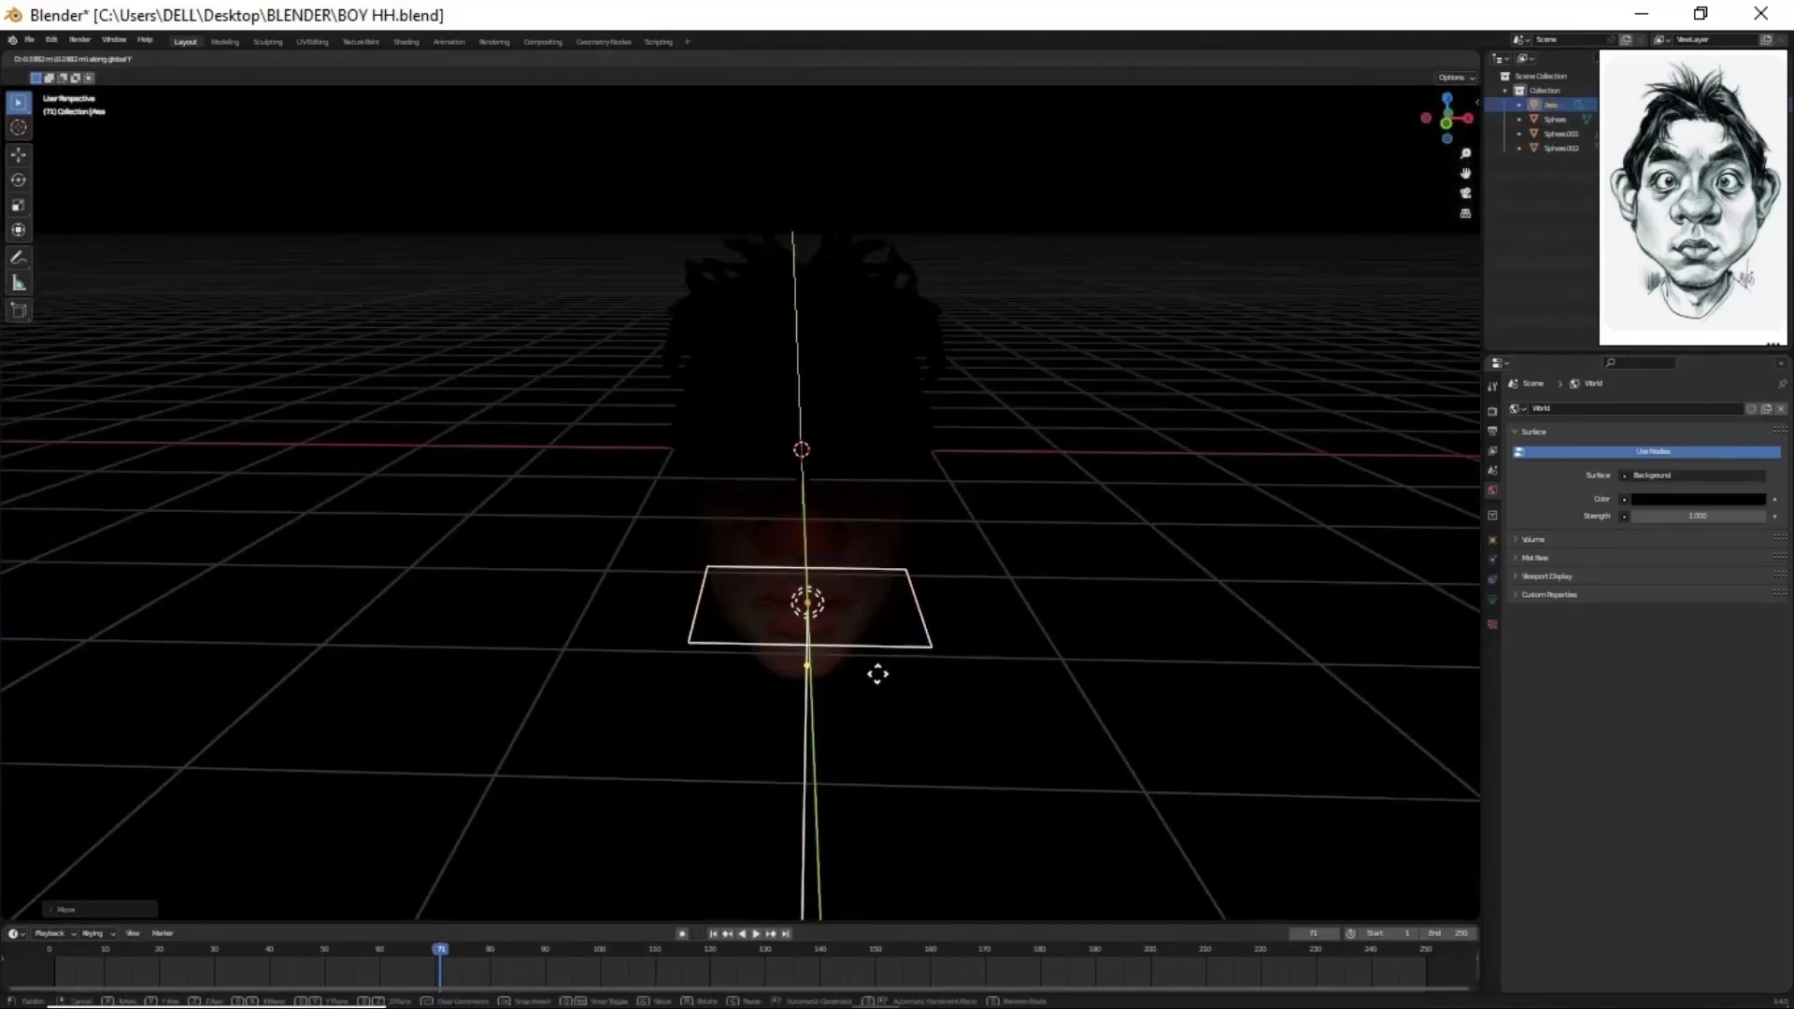
{"action": "left_click", "coordinate": [916, 688]}
{"action": "mouse_move", "coordinate": [916, 688]}
{"action": "middle_mouse_down"}
{"action": "mouse_move", "coordinate": [673, 782]}
{"action": "mouse_move", "coordinate": [704, 673]}
{"action": "mouse_move", "coordinate": [1487, 610]}
{"action": "middle_mouse_up"}
{"action": "left_click", "coordinate": [1493, 599]}
{"action": "mouse_move", "coordinate": [1273, 553]}
{"action": "middle_mouse_down"}
{"action": "mouse_move", "coordinate": [749, 709]}
{"action": "mouse_move", "coordinate": [917, 641]}
{"action": "middle_mouse_up"}
- Duplicate the area light, rotate the copy -90 degrees around Z, and make it pink
{"action": "key", "text": "shift+d"}
{"action": "key", "text": "r"}
{"action": "key", "text": "z"}
{"action": "left_click", "coordinate": [72, 611]}
{"action": "mouse_move", "coordinate": [72, 611]}
{"action": "middle_mouse_down"}
{"action": "mouse_move", "coordinate": [641, 652]}
{"action": "mouse_move", "coordinate": [641, 490]}
{"action": "mouse_move", "coordinate": [721, 833]}
{"action": "mouse_move", "coordinate": [705, 411]}
{"action": "middle_mouse_up"}
{"action": "left_click", "coordinate": [1692, 487]}
{"action": "left_click", "coordinate": [1684, 372]}
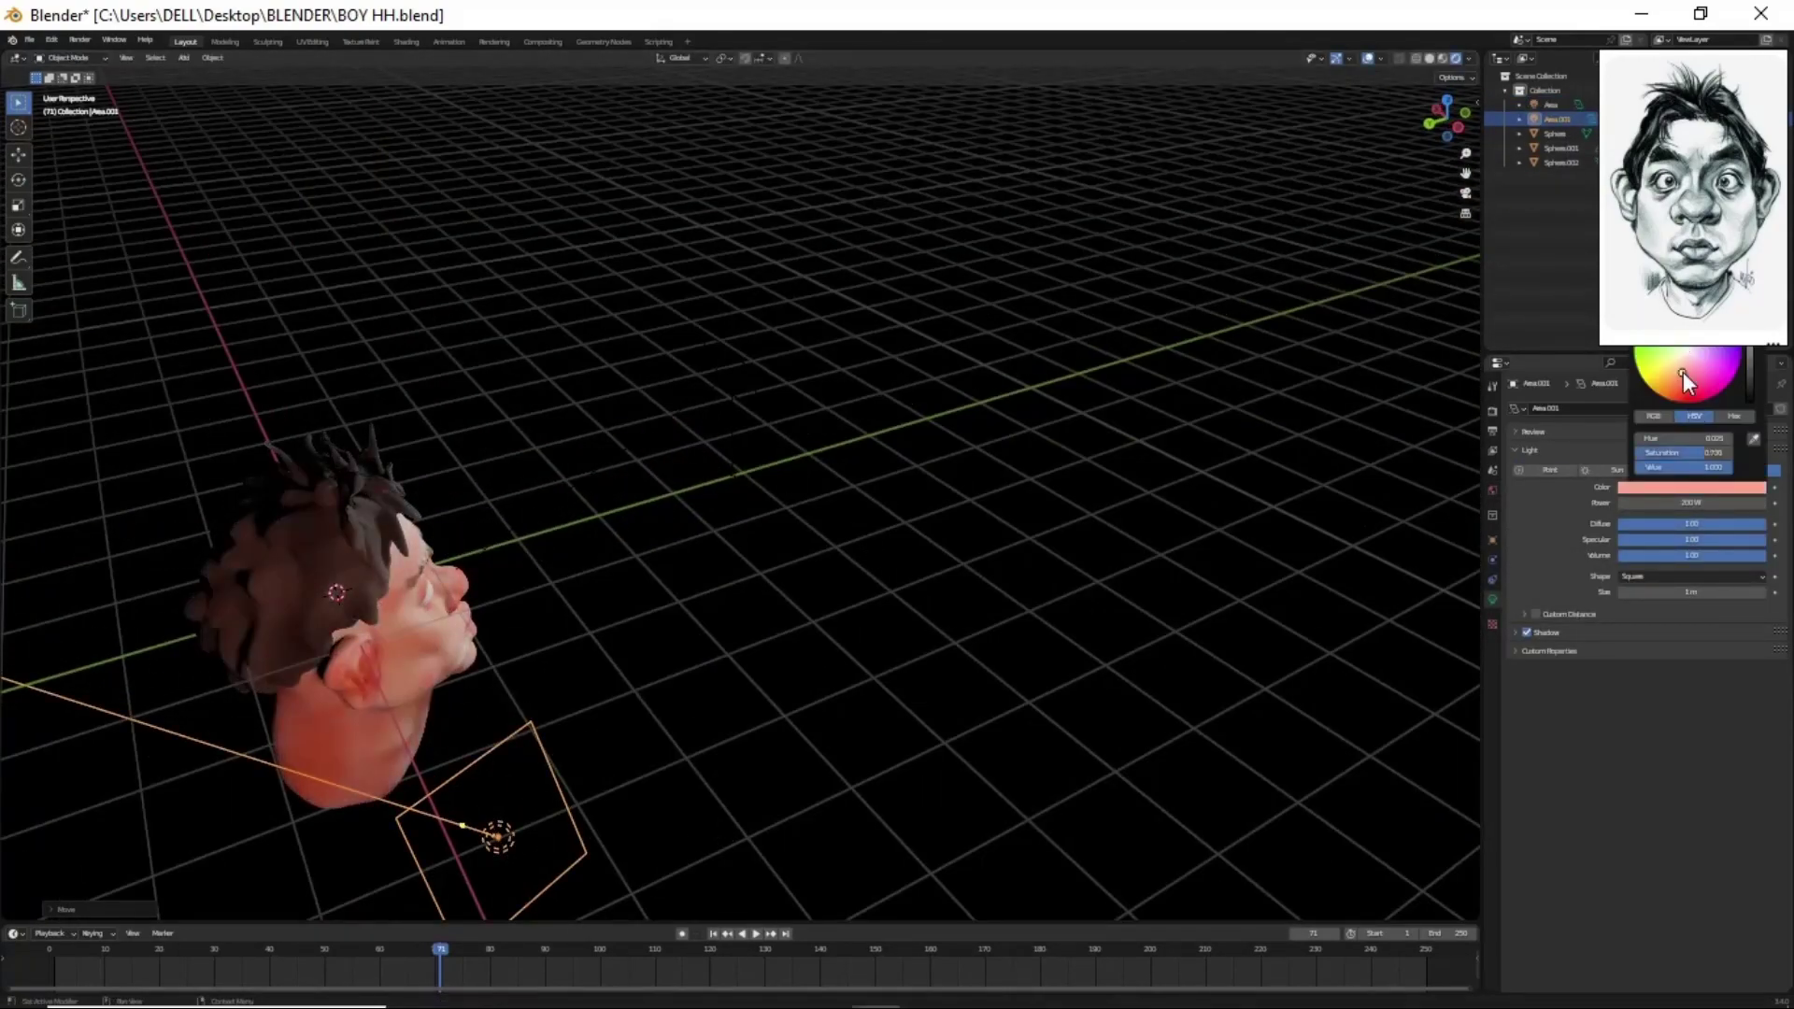
- Rotate the pink light around the global Y axis, confirm its pink colour, and duplicate it along X
{"action": "key", "text": "r"}
{"action": "key", "text": "y"}
{"action": "left_click", "coordinate": [602, 710]}
{"action": "middle_click_drag", "start_coordinate": [602, 709], "coordinate": [1101, 705]}
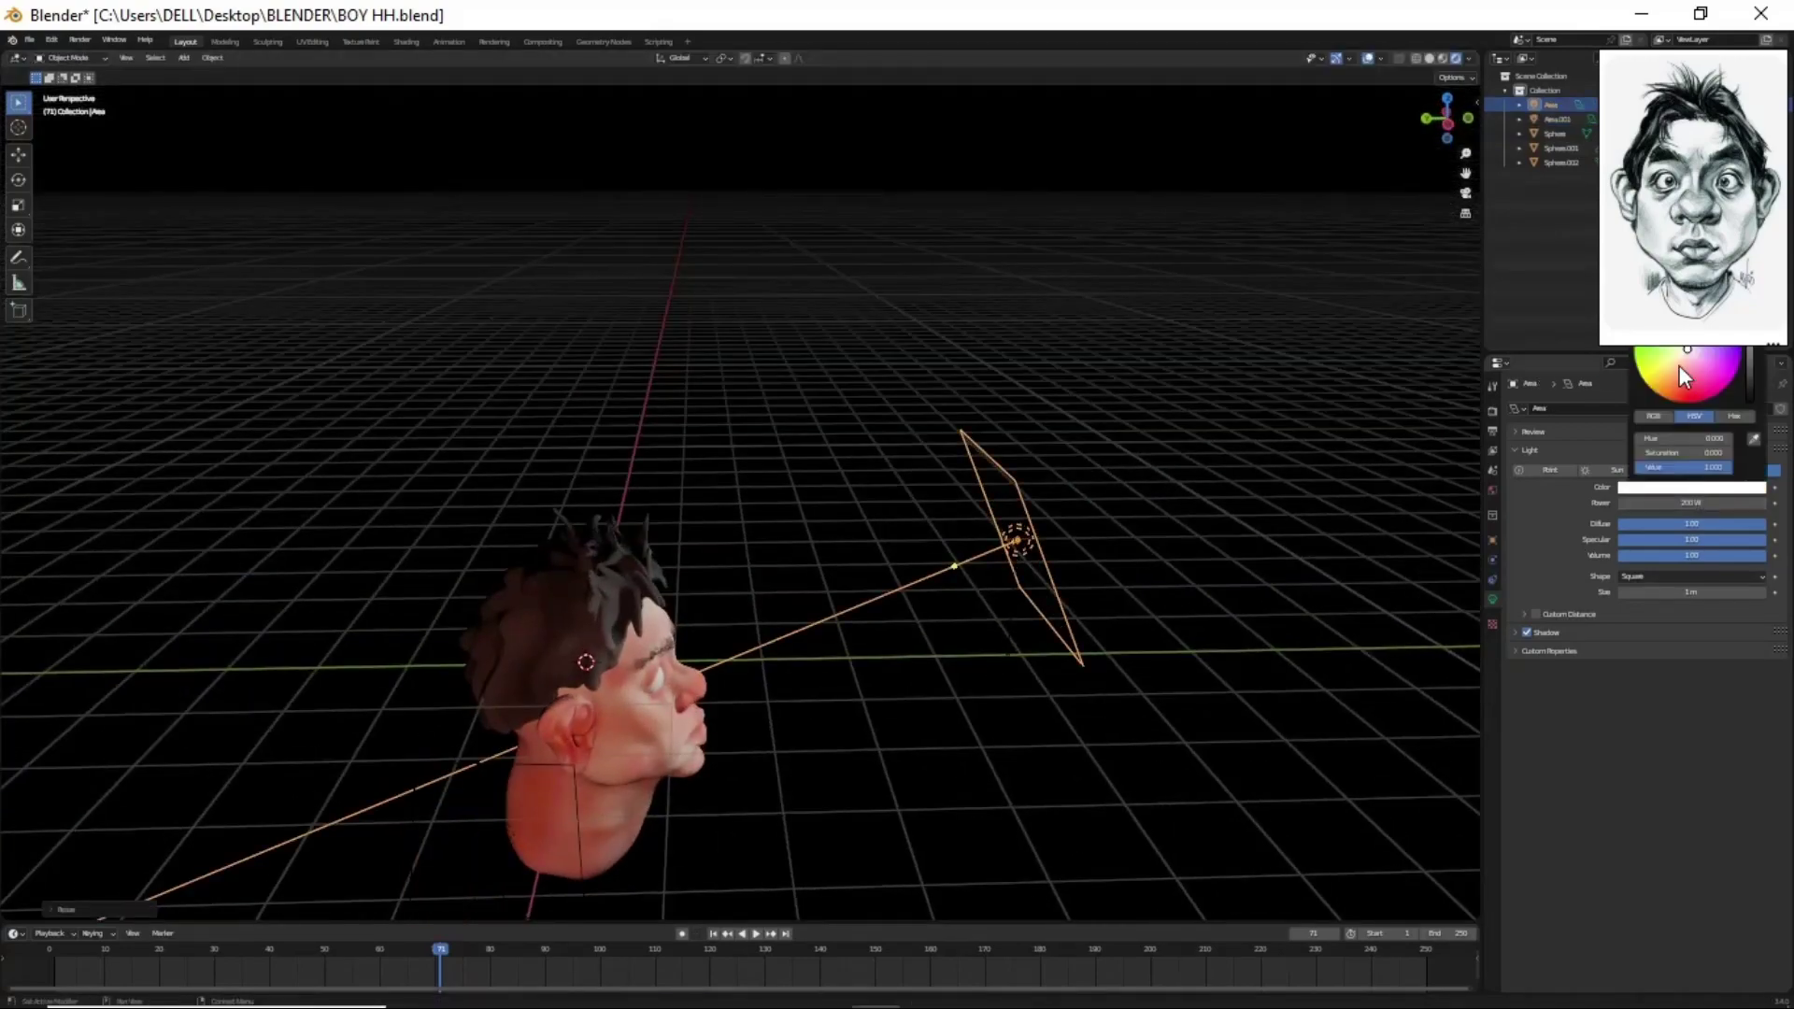
{"action": "left_click", "coordinate": [1679, 366]}
{"action": "mouse_move", "coordinate": [576, 726]}
{"action": "middle_mouse_down"}
{"action": "mouse_move", "coordinate": [672, 628]}
{"action": "mouse_move", "coordinate": [680, 648]}
{"action": "middle_mouse_up"}
{"action": "key", "text": "shift+d"}
{"action": "key", "text": "x"}
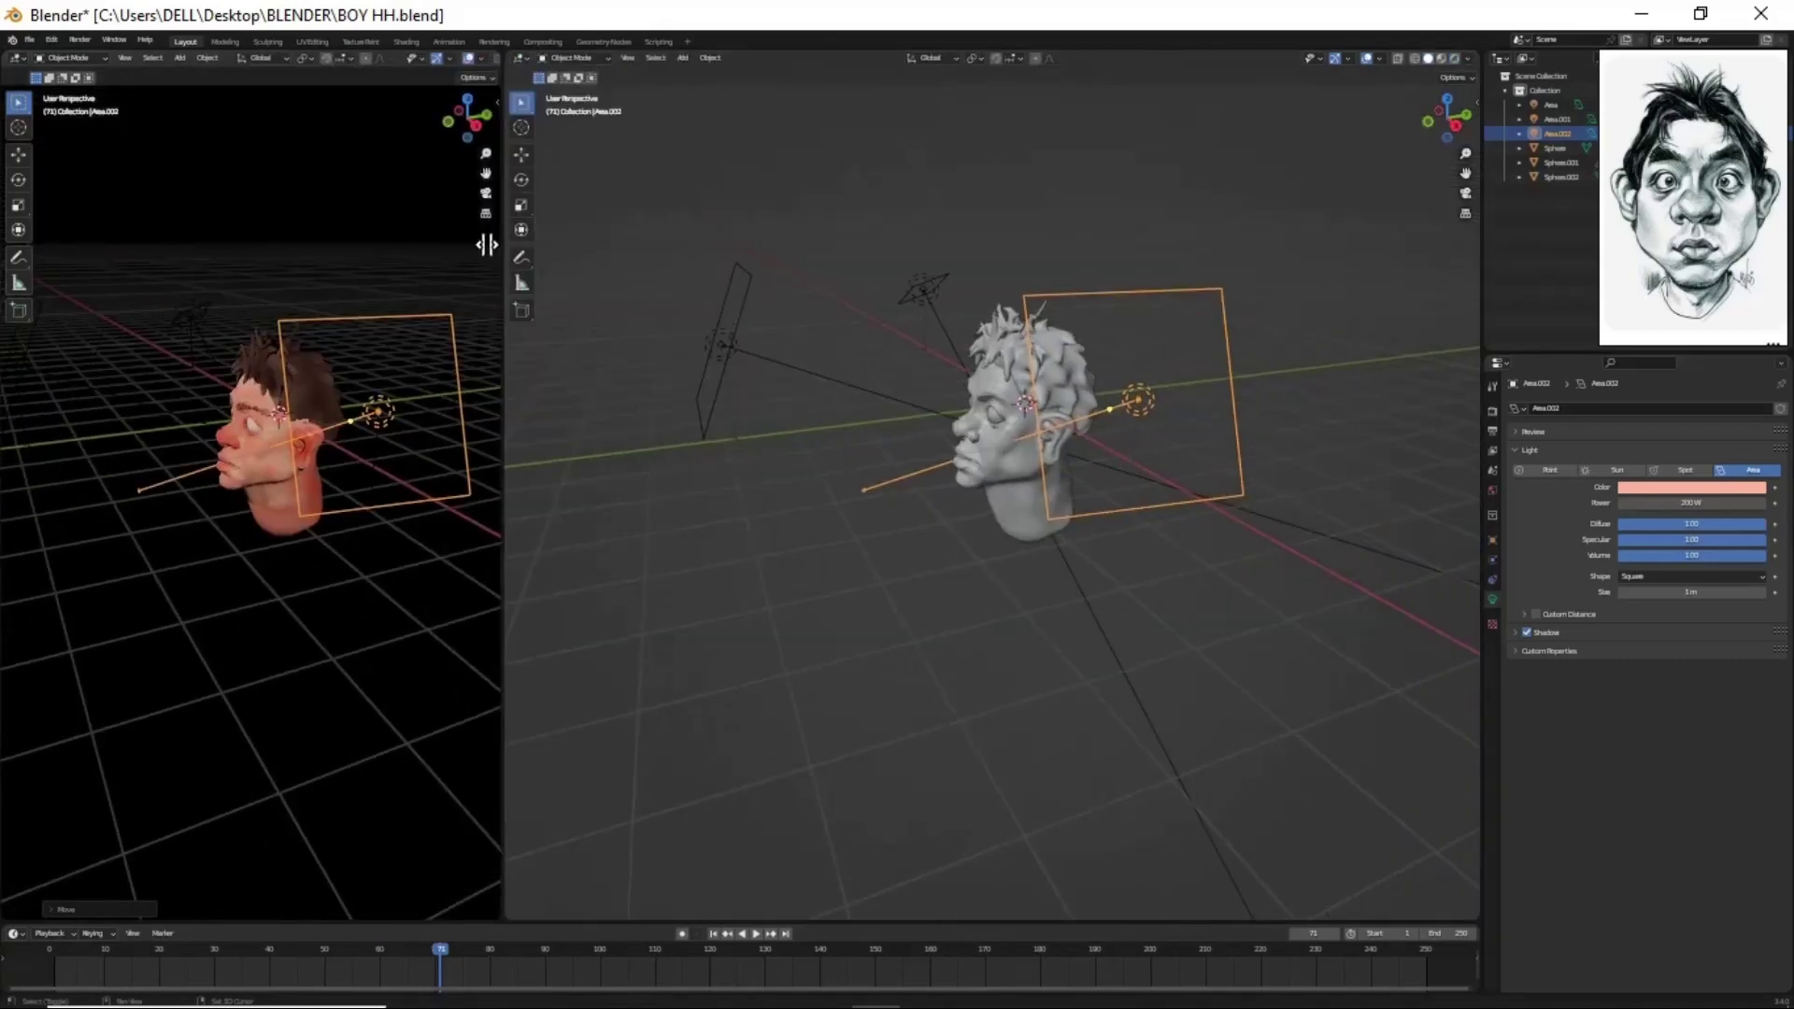
- Set up the viewports with rendered lighting and rotate the Area.001 light
{"action": "left_click_drag", "start_coordinate": [487, 245], "coordinate": [485, 245]}
{"action": "scroll", "coordinate": [411, 489], "scroll_direction": "up", "scroll_amount": 5}
{"action": "mouse_move", "coordinate": [411, 490]}
{"action": "middle_mouse_down"}
{"action": "mouse_move", "coordinate": [335, 644]}
{"action": "mouse_move", "coordinate": [239, 681]}
{"action": "middle_mouse_up"}
{"action": "key", "text": "z"}
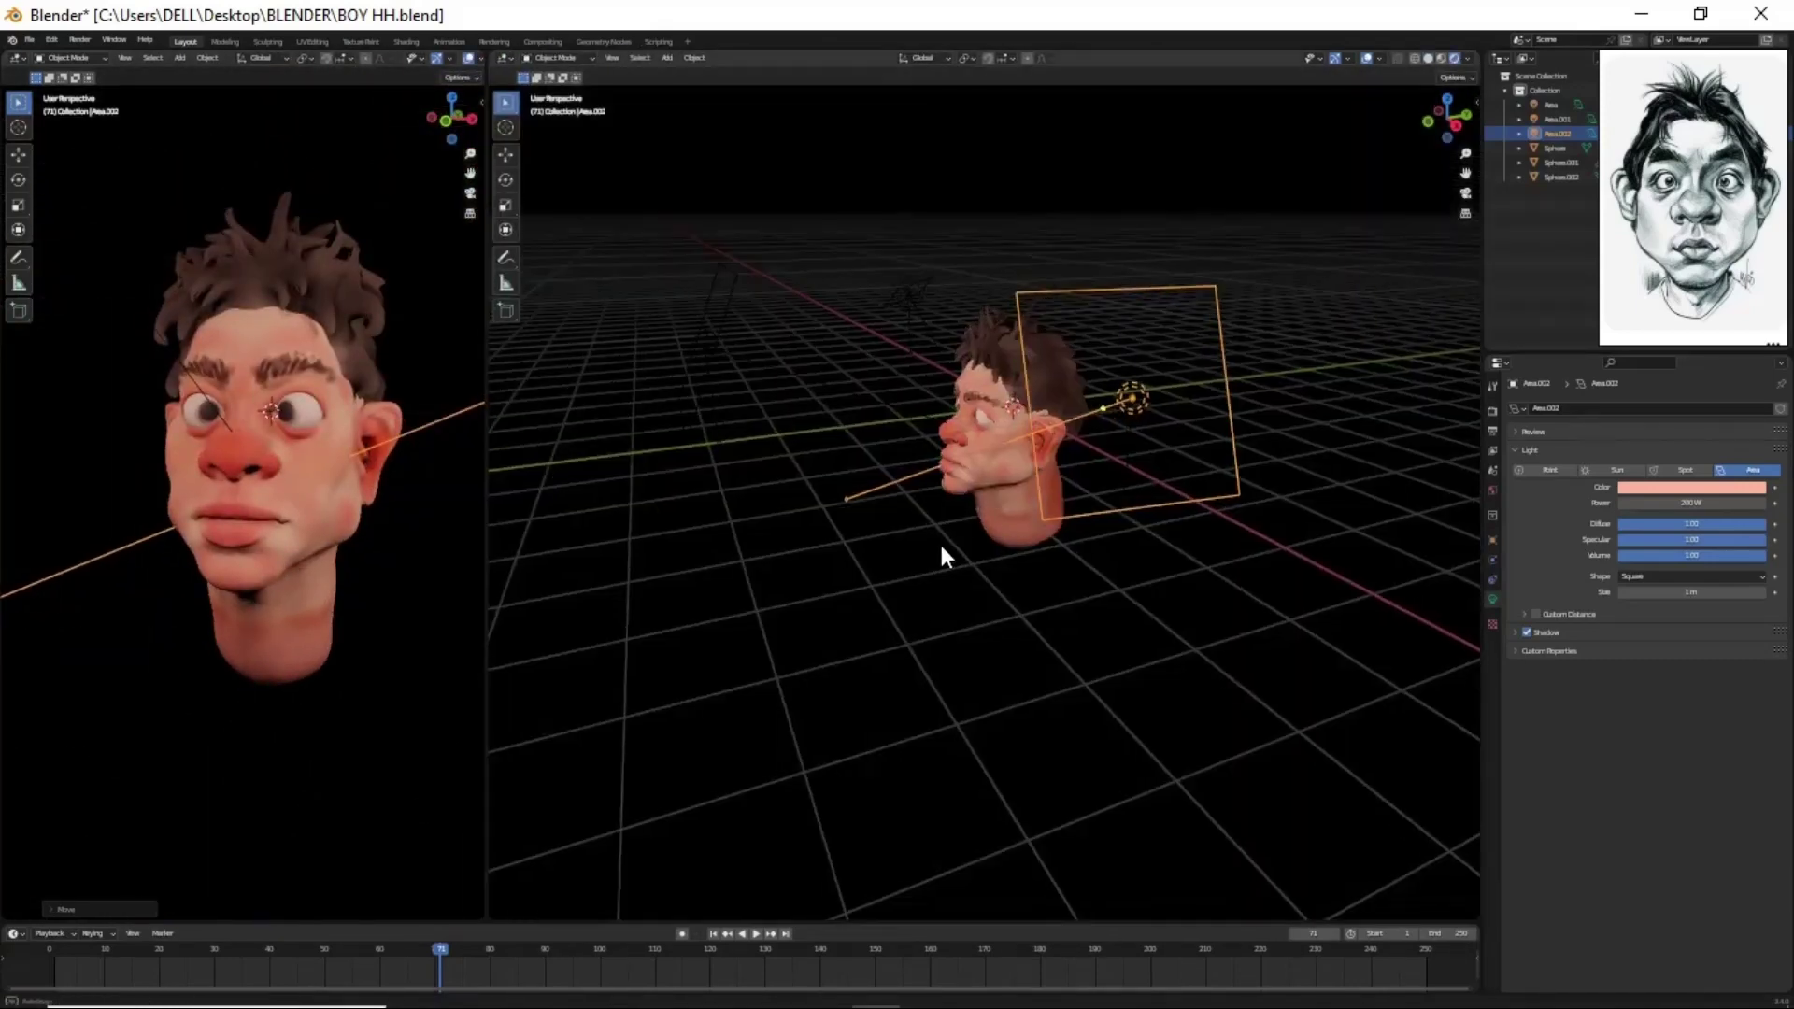
{"action": "middle_click_drag", "start_coordinate": [939, 542], "coordinate": [1050, 613]}
{"action": "left_click", "coordinate": [1557, 119]}
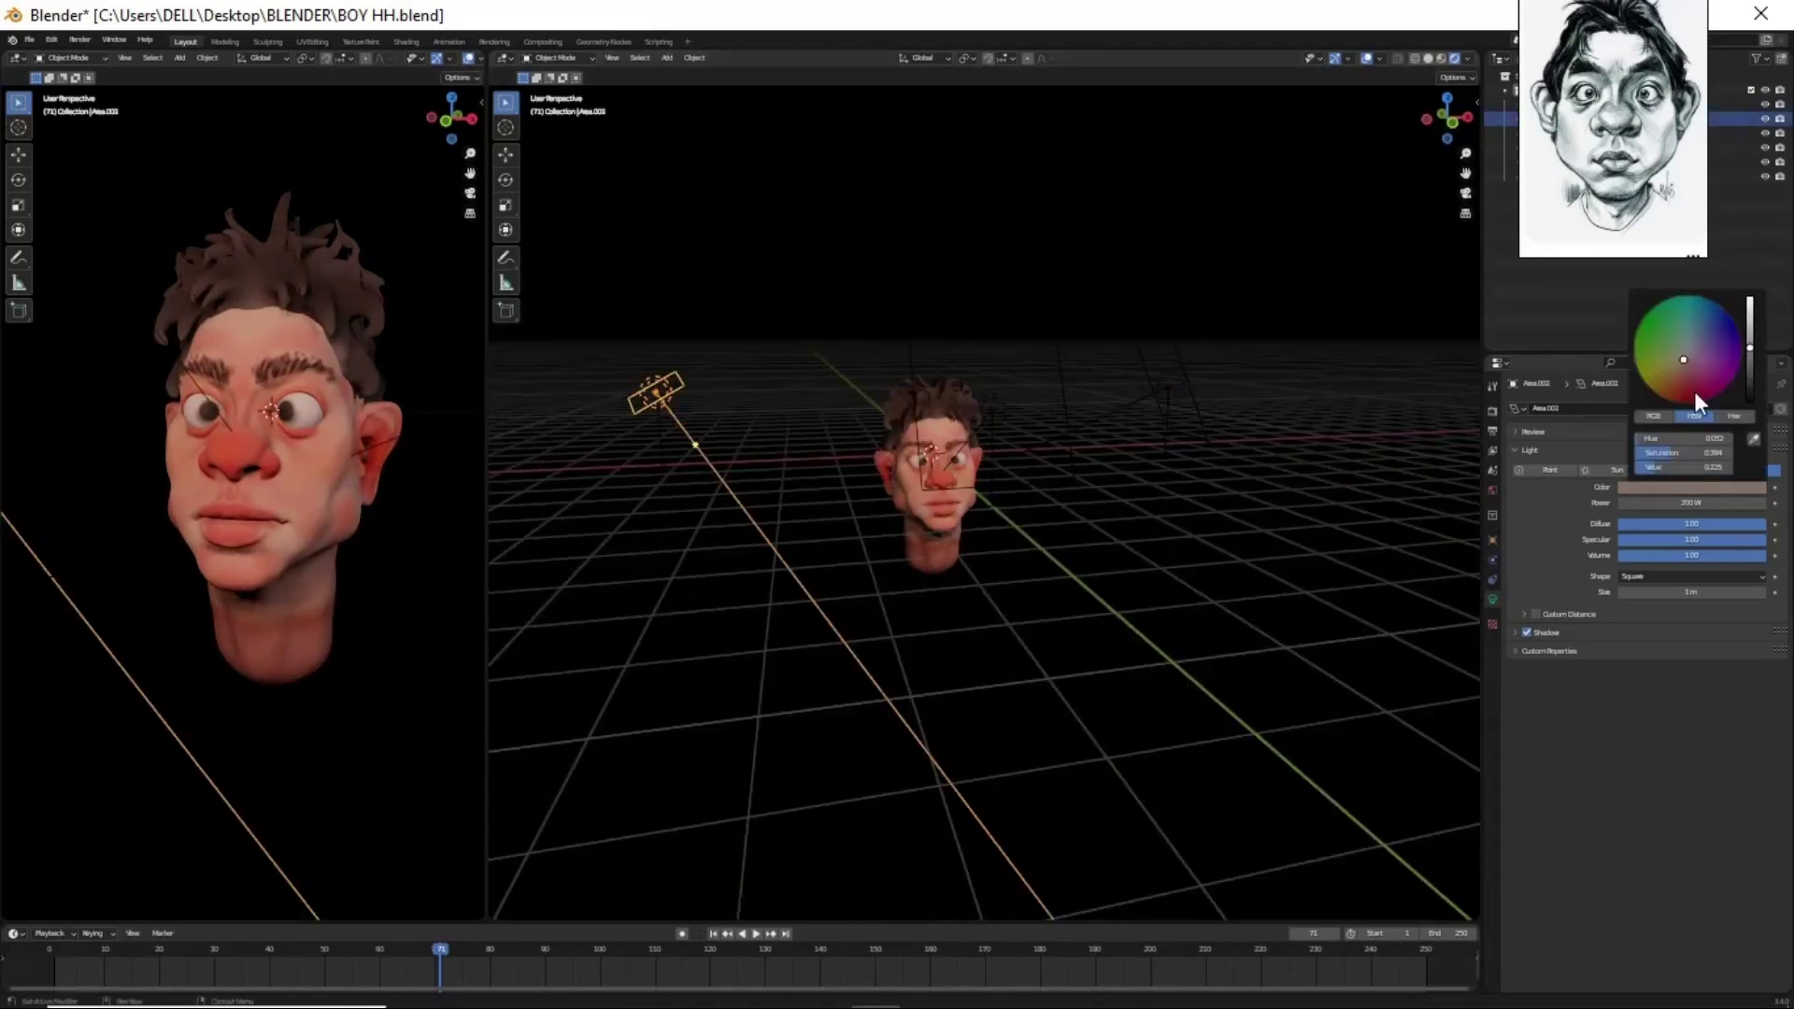
{"action": "key", "text": "r"}
{"action": "scroll", "coordinate": [1036, 504], "scroll_direction": "up", "scroll_amount": 3}
- Add a point light at the head and move it along the global Y and X axes
{"action": "key", "text": "shift+a"}
{"action": "left_click", "coordinate": [1039, 714]}
{"action": "key", "text": "g"}
{"action": "key", "text": "y"}
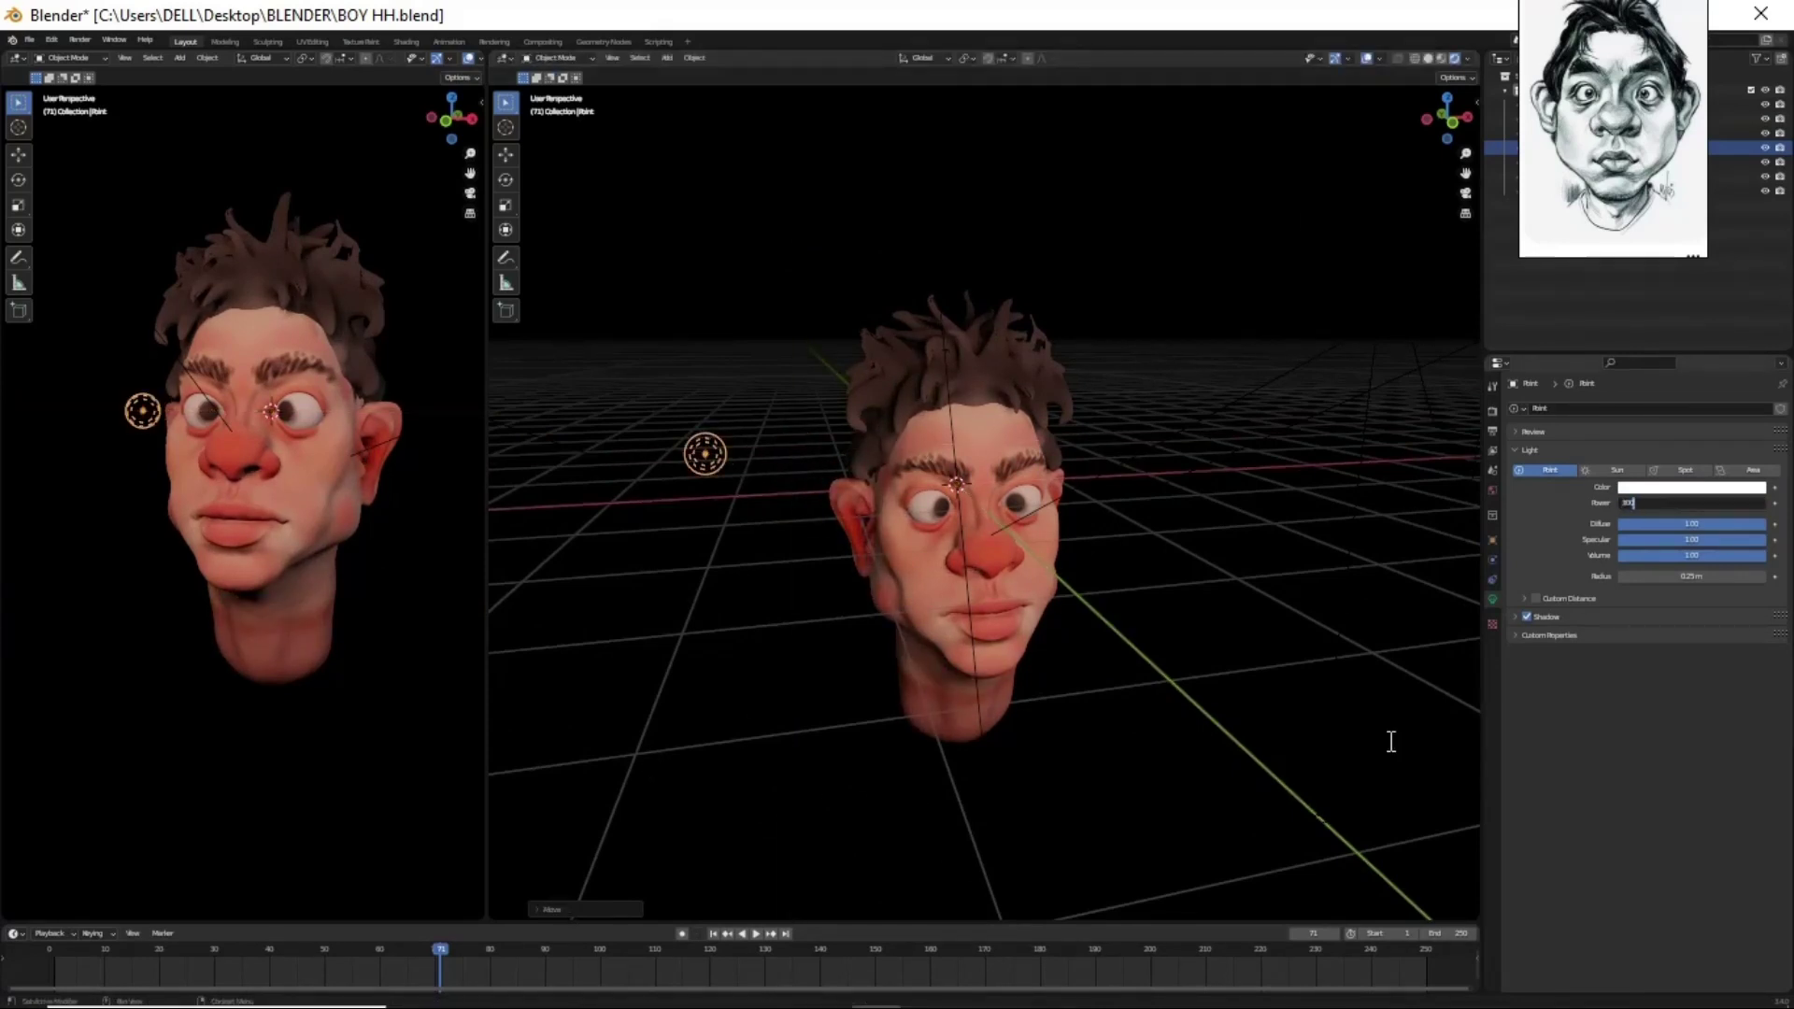
{"action": "left_click", "coordinate": [816, 623]}
{"action": "middle_click_drag", "start_coordinate": [816, 623], "coordinate": [979, 636]}
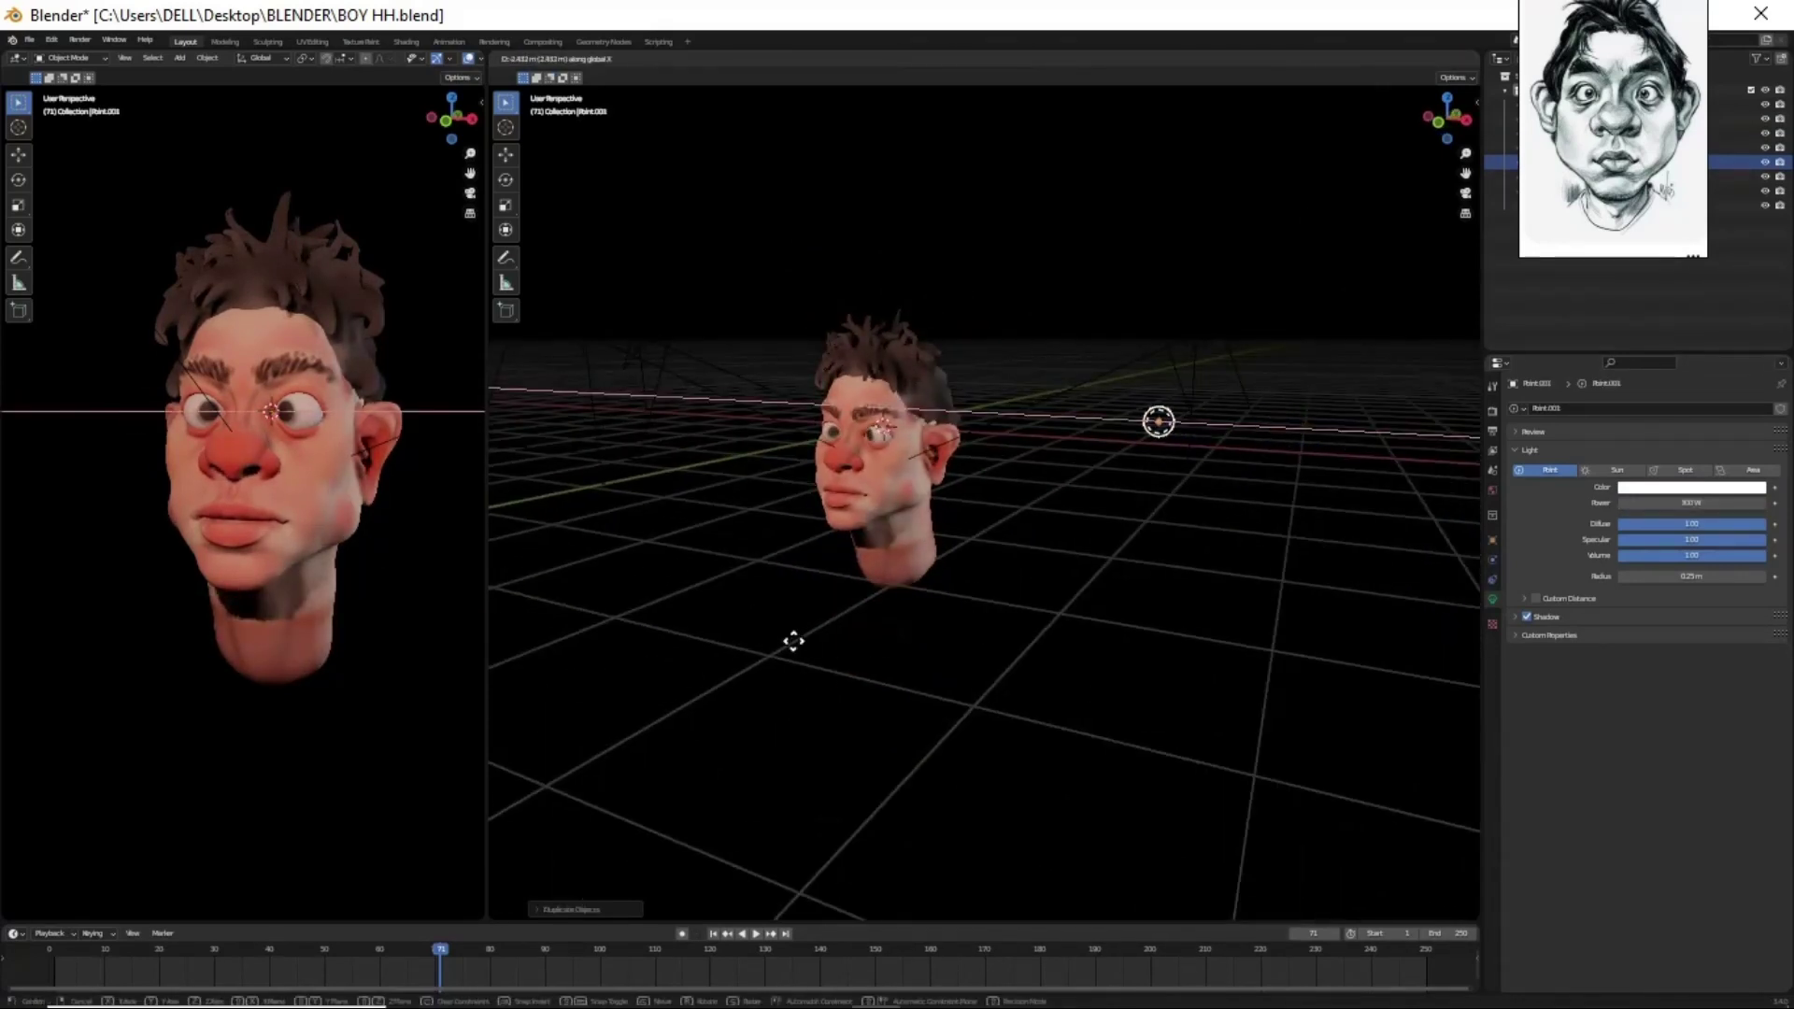
{"action": "left_click", "coordinate": [1033, 625]}
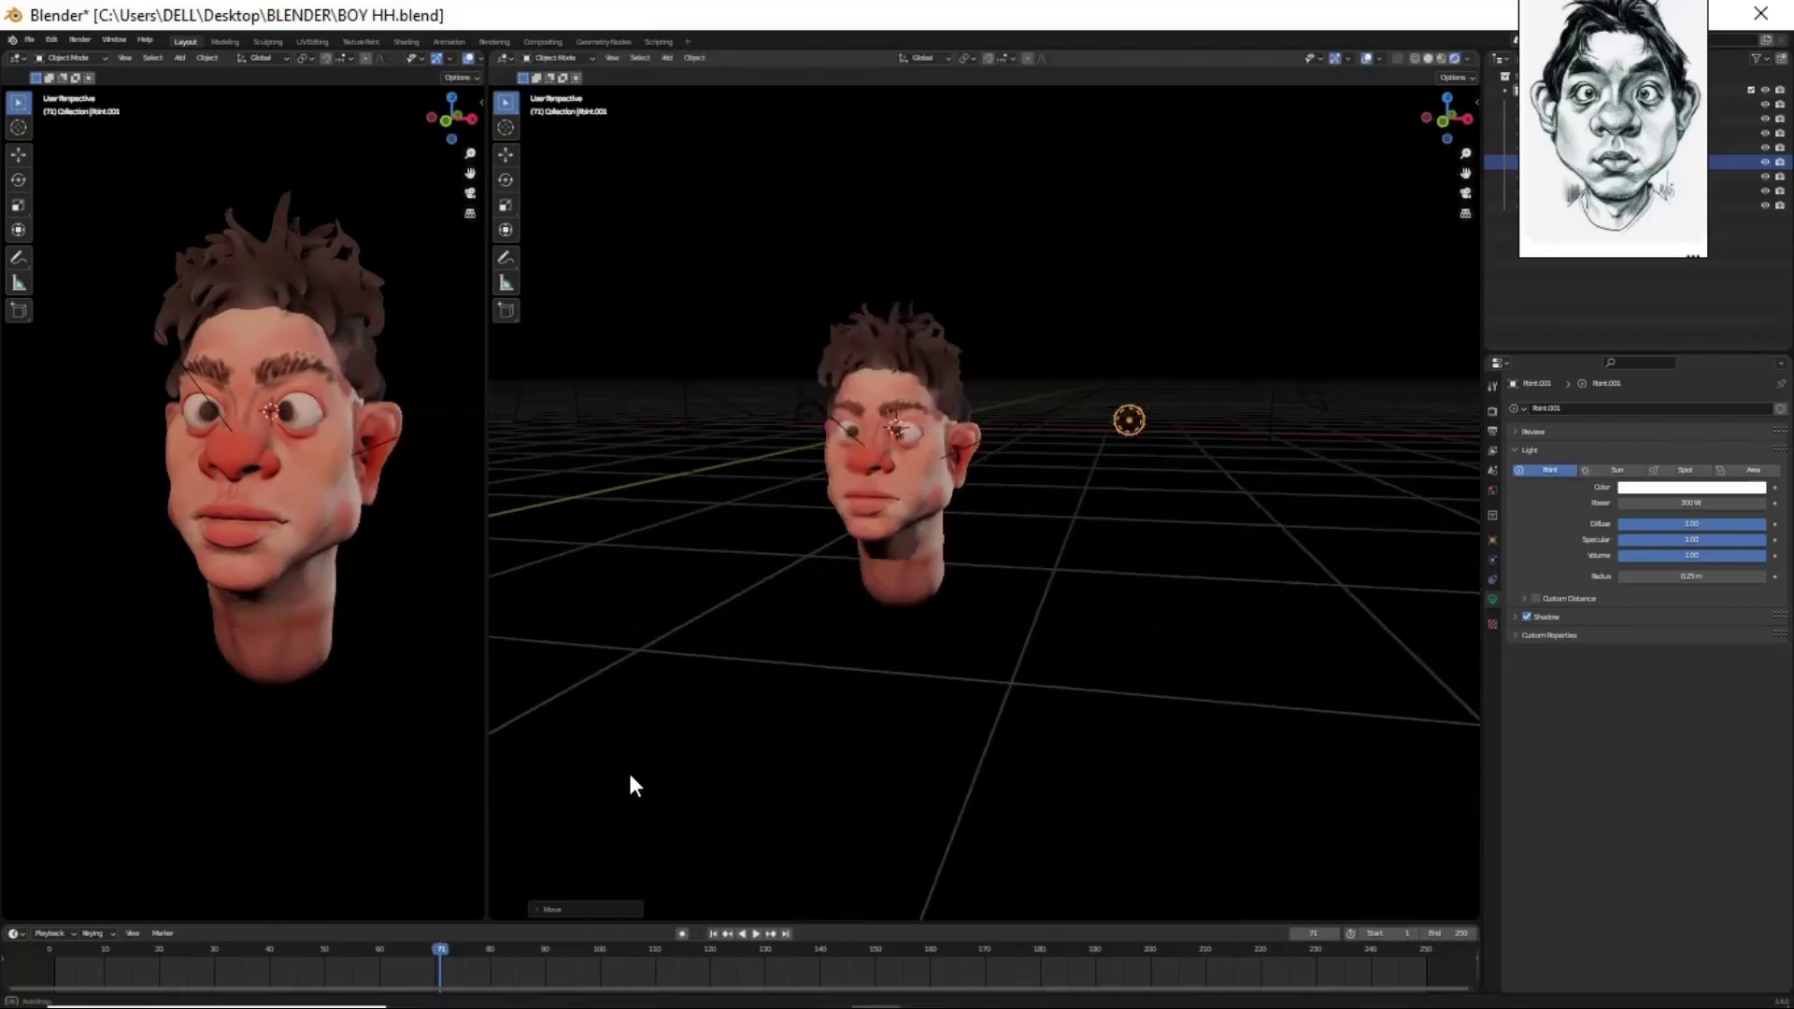
{"action": "middle_click_drag", "start_coordinate": [629, 785], "coordinate": [900, 725]}
{"action": "scroll", "coordinate": [309, 634], "scroll_direction": "down", "scroll_amount": 2}
{"action": "scroll", "coordinate": [276, 636], "scroll_direction": "up", "scroll_amount": 3}
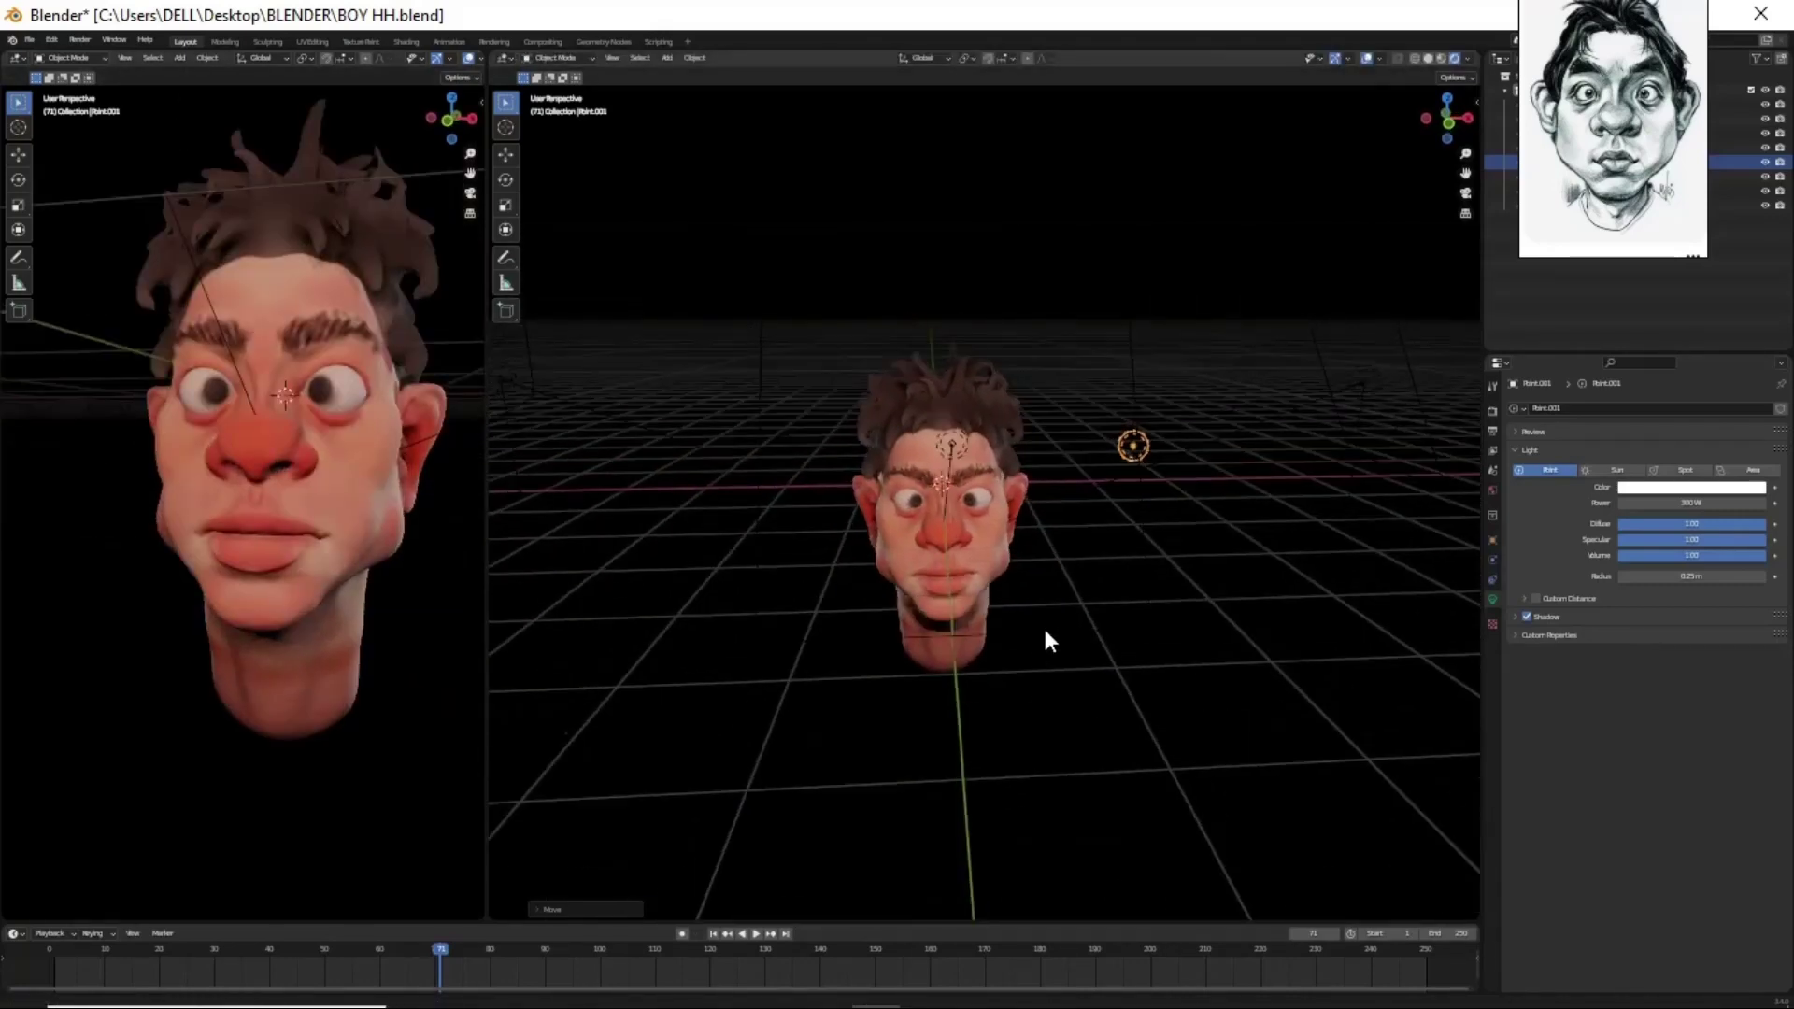
{"action": "scroll", "coordinate": [1038, 636], "scroll_direction": "up", "scroll_amount": 4}
- Add a point light at the nose, move it along Z and Y, set its power and colour
{"action": "key", "text": "shift+a"}
{"action": "left_click", "coordinate": [1174, 726]}
{"action": "key", "text": "g"}
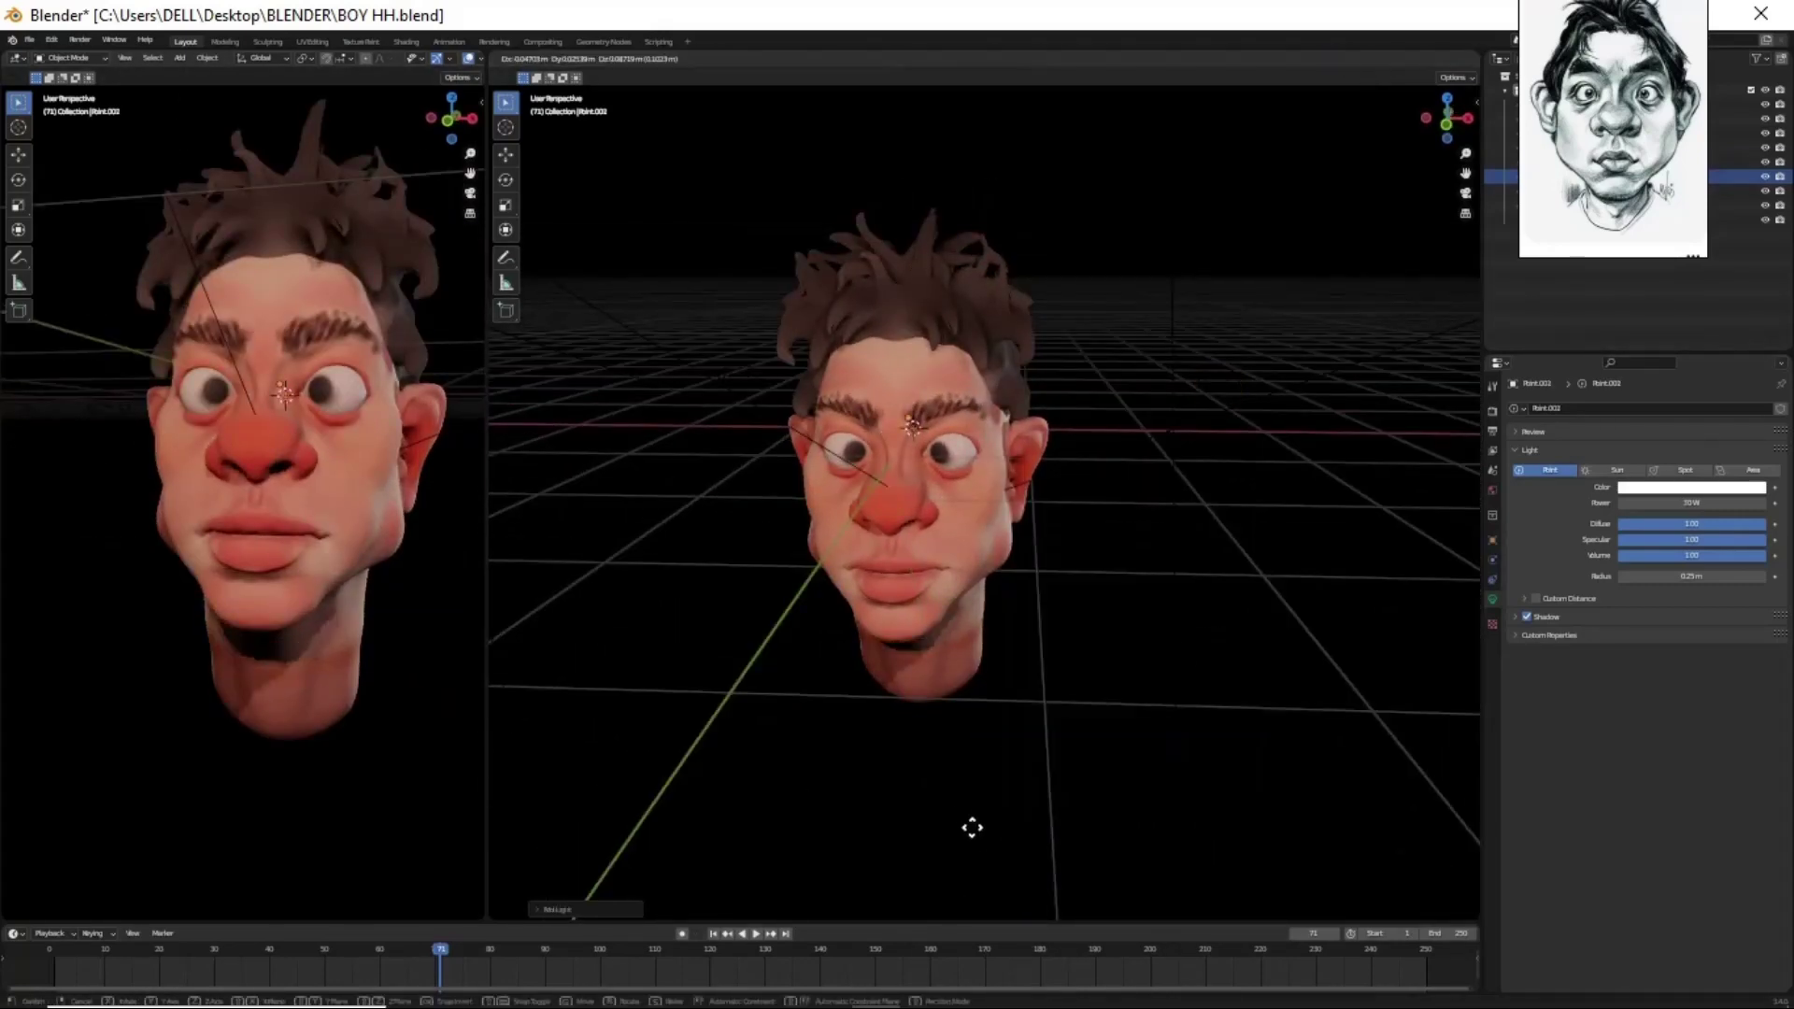
{"action": "key", "text": "z"}
{"action": "key", "text": "y"}
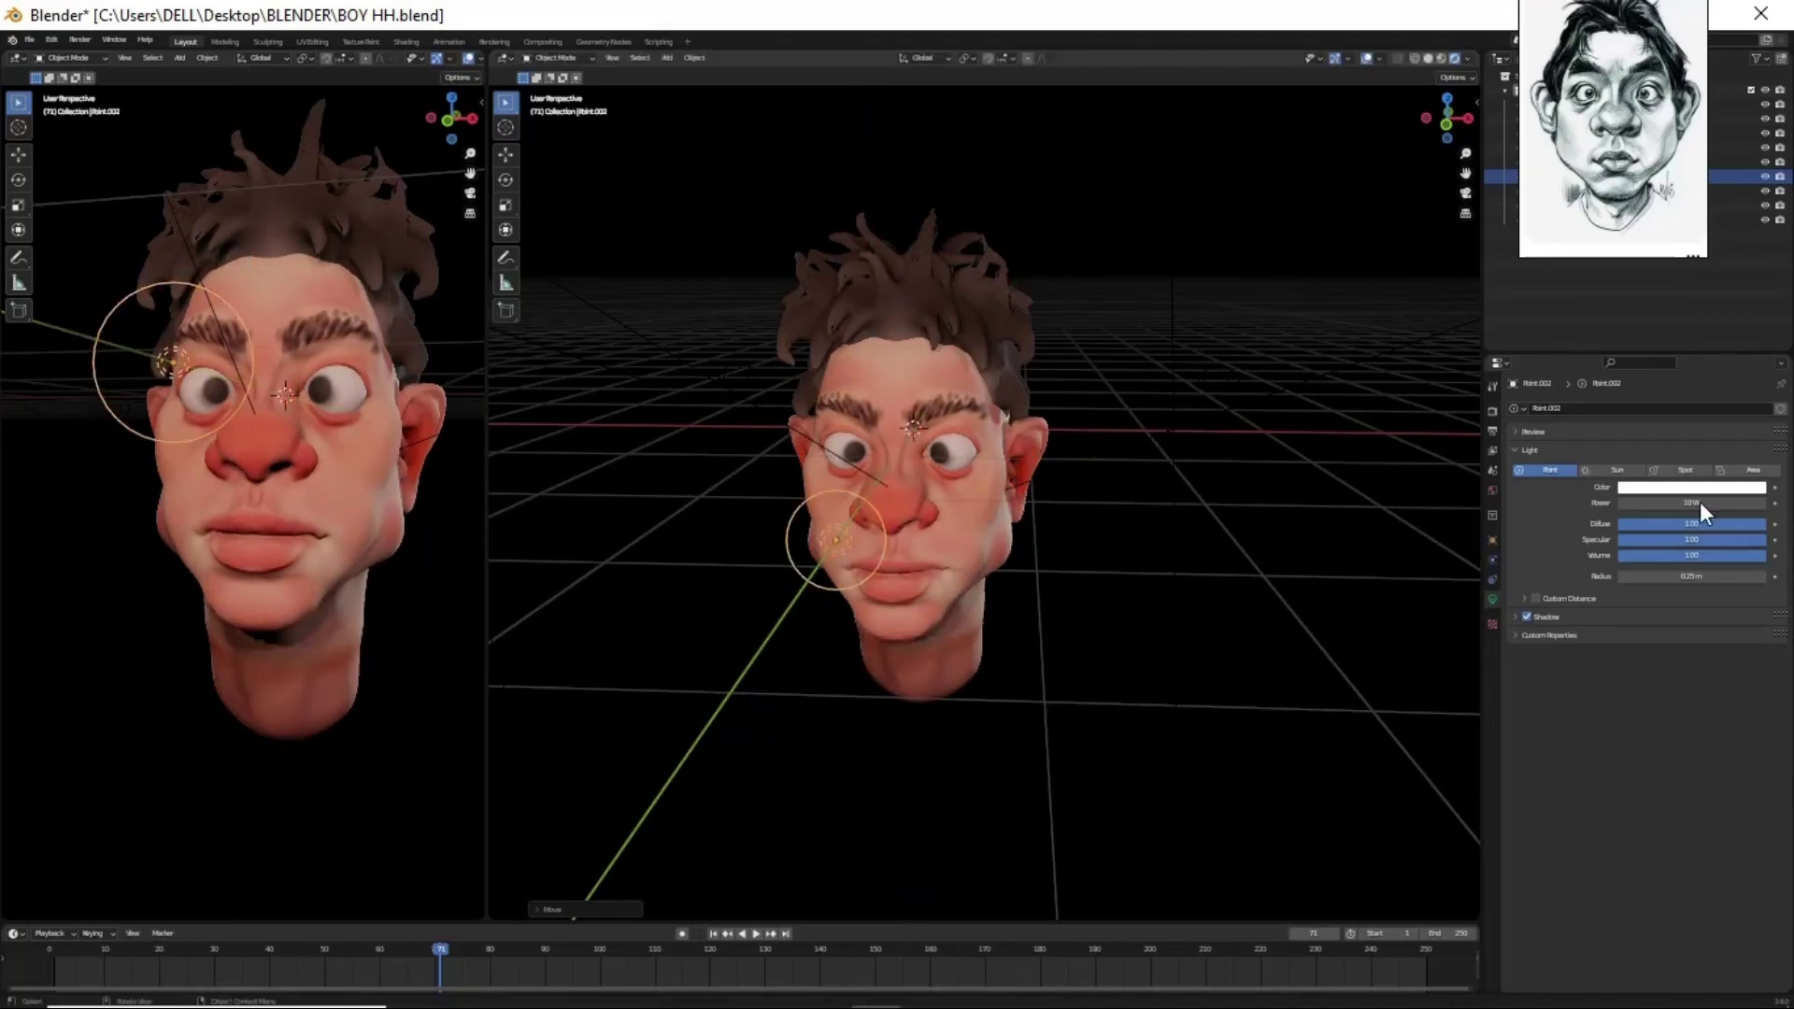
{"action": "key", "text": "Return"}
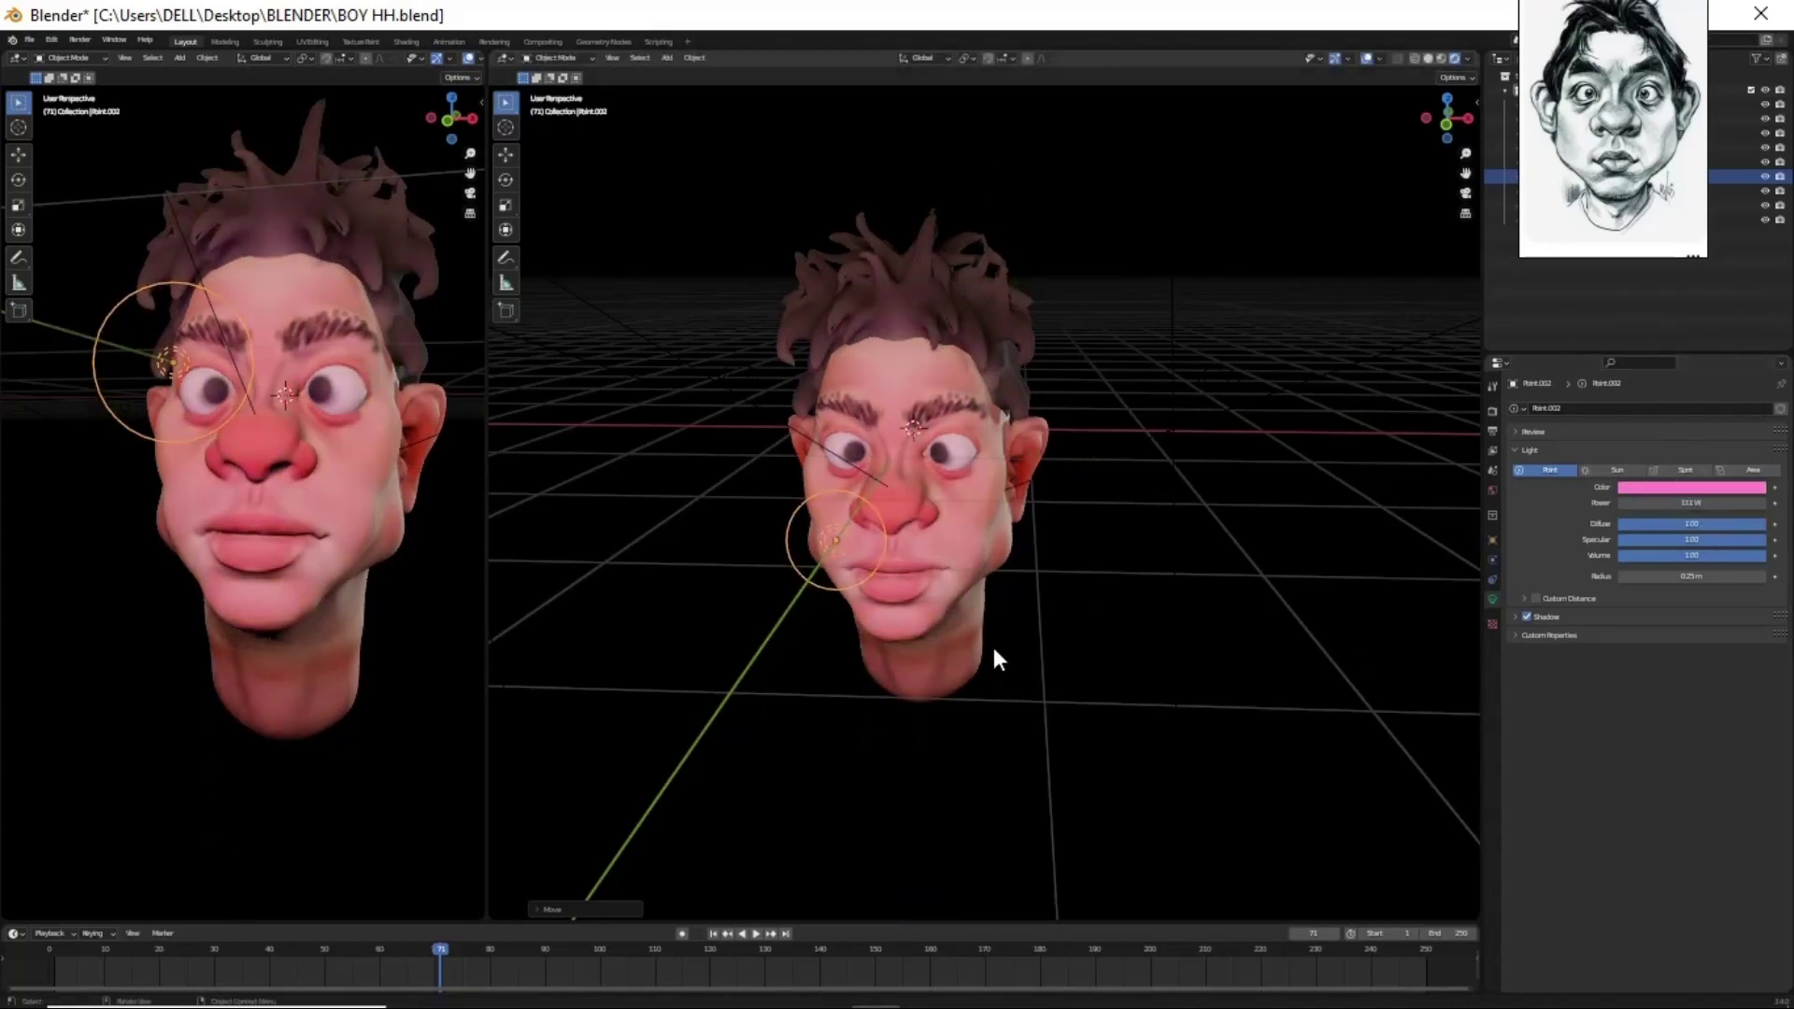
{"action": "left_click", "coordinate": [1692, 487]}
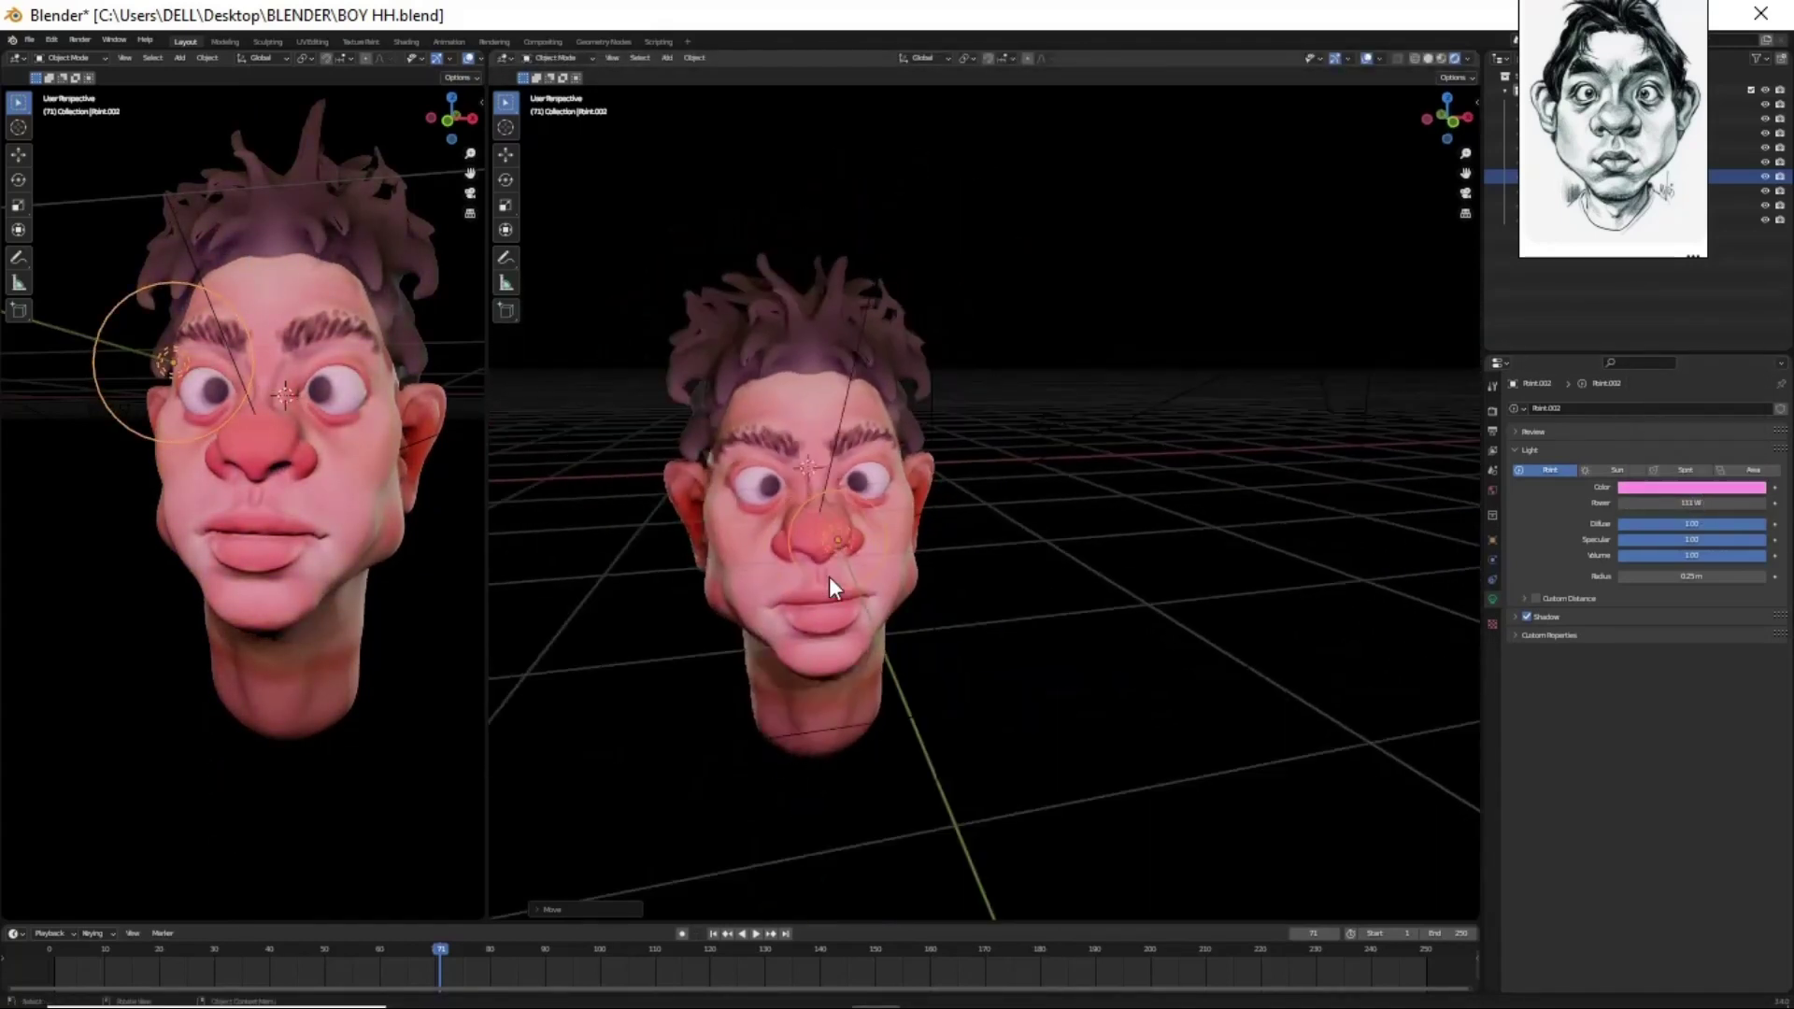
- Duplicate the nose point light and move the copy along the global Z axis
{"action": "key", "text": "shift+d"}
{"action": "mouse_move", "coordinate": [828, 576]}
{"action": "middle_mouse_down"}
{"action": "mouse_move", "coordinate": [997, 558]}
{"action": "mouse_move", "coordinate": [930, 633]}
{"action": "mouse_move", "coordinate": [1124, 454]}
{"action": "middle_mouse_up"}
{"action": "key", "text": "z"}
{"action": "scroll", "coordinate": [962, 307], "scroll_direction": "down", "scroll_amount": 3}
{"action": "scroll", "coordinate": [1036, 648], "scroll_direction": "up", "scroll_amount": 4}
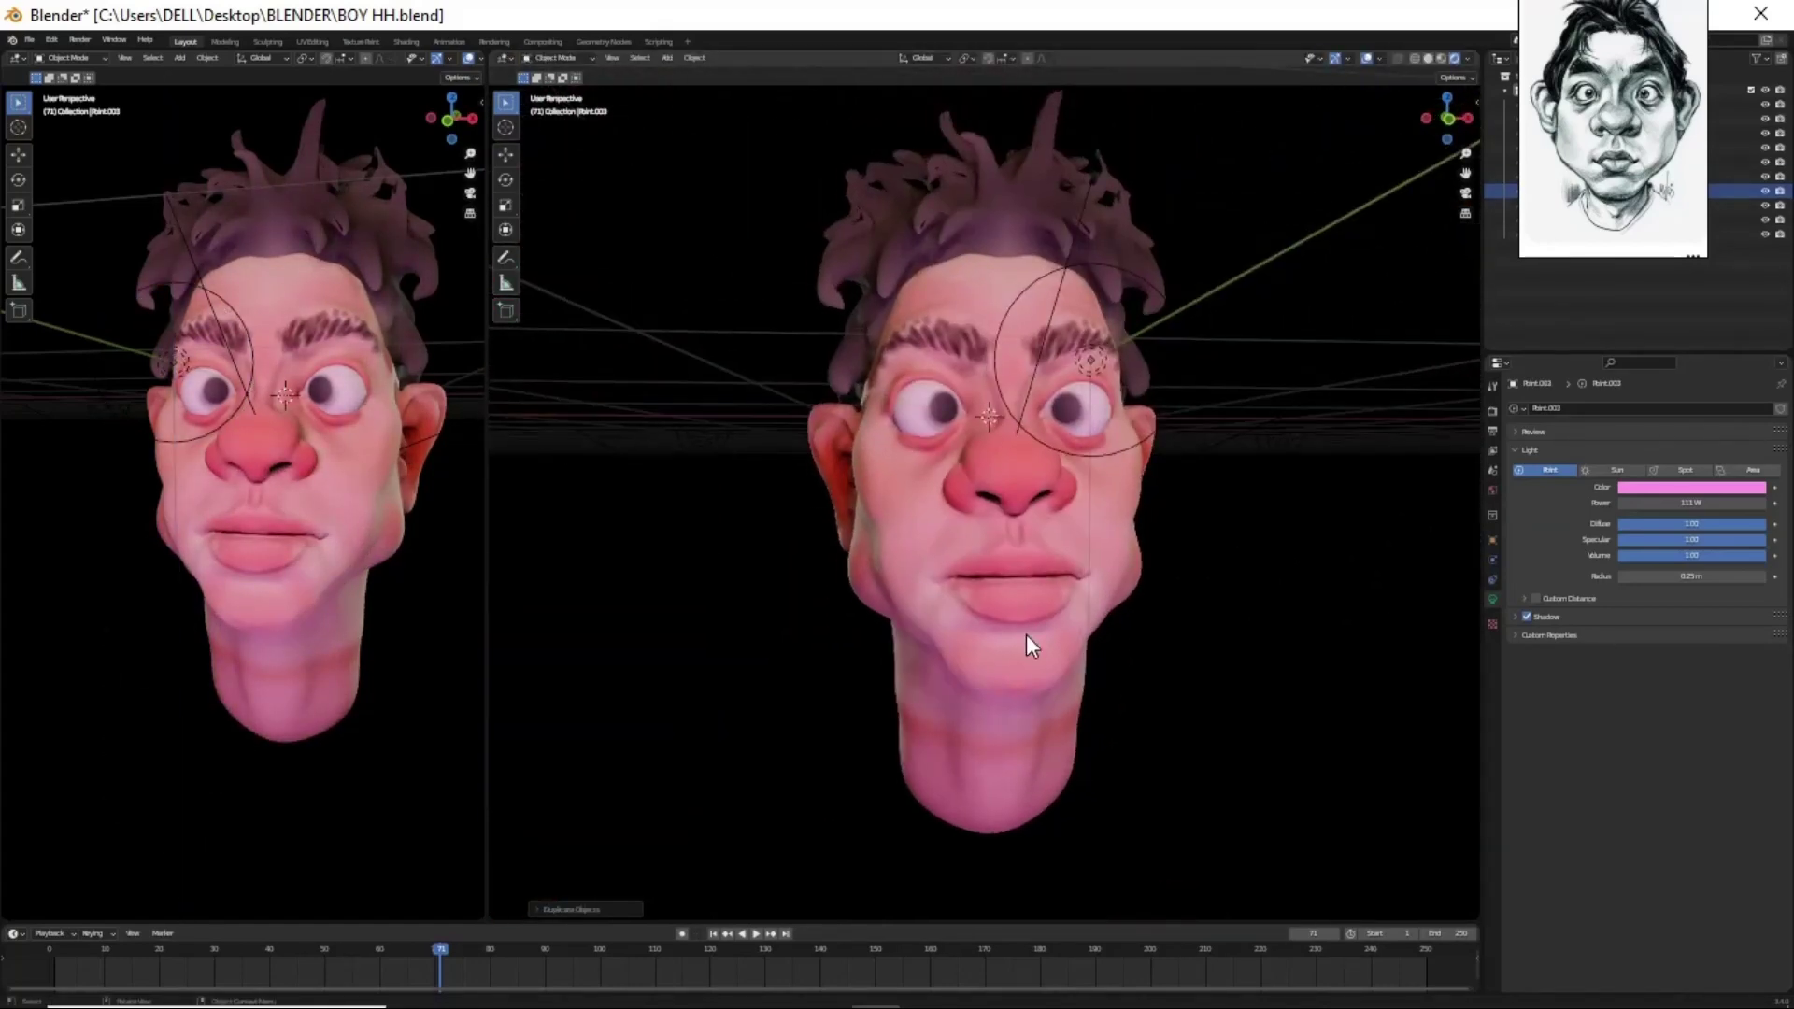
{"action": "mouse_move", "coordinate": [1028, 644]}
{"action": "middle_mouse_down"}
{"action": "mouse_move", "coordinate": [1041, 601]}
{"action": "mouse_move", "coordinate": [1201, 629]}
{"action": "mouse_move", "coordinate": [941, 608]}
{"action": "mouse_move", "coordinate": [1191, 696]}
{"action": "mouse_move", "coordinate": [1168, 846]}
{"action": "mouse_move", "coordinate": [989, 771]}
{"action": "middle_mouse_up"}
- Add another point light at the 3D cursor with 300 W power, then select Point.005 in solid view
{"action": "key", "text": "shift+a"}
{"action": "left_click", "coordinate": [998, 738]}
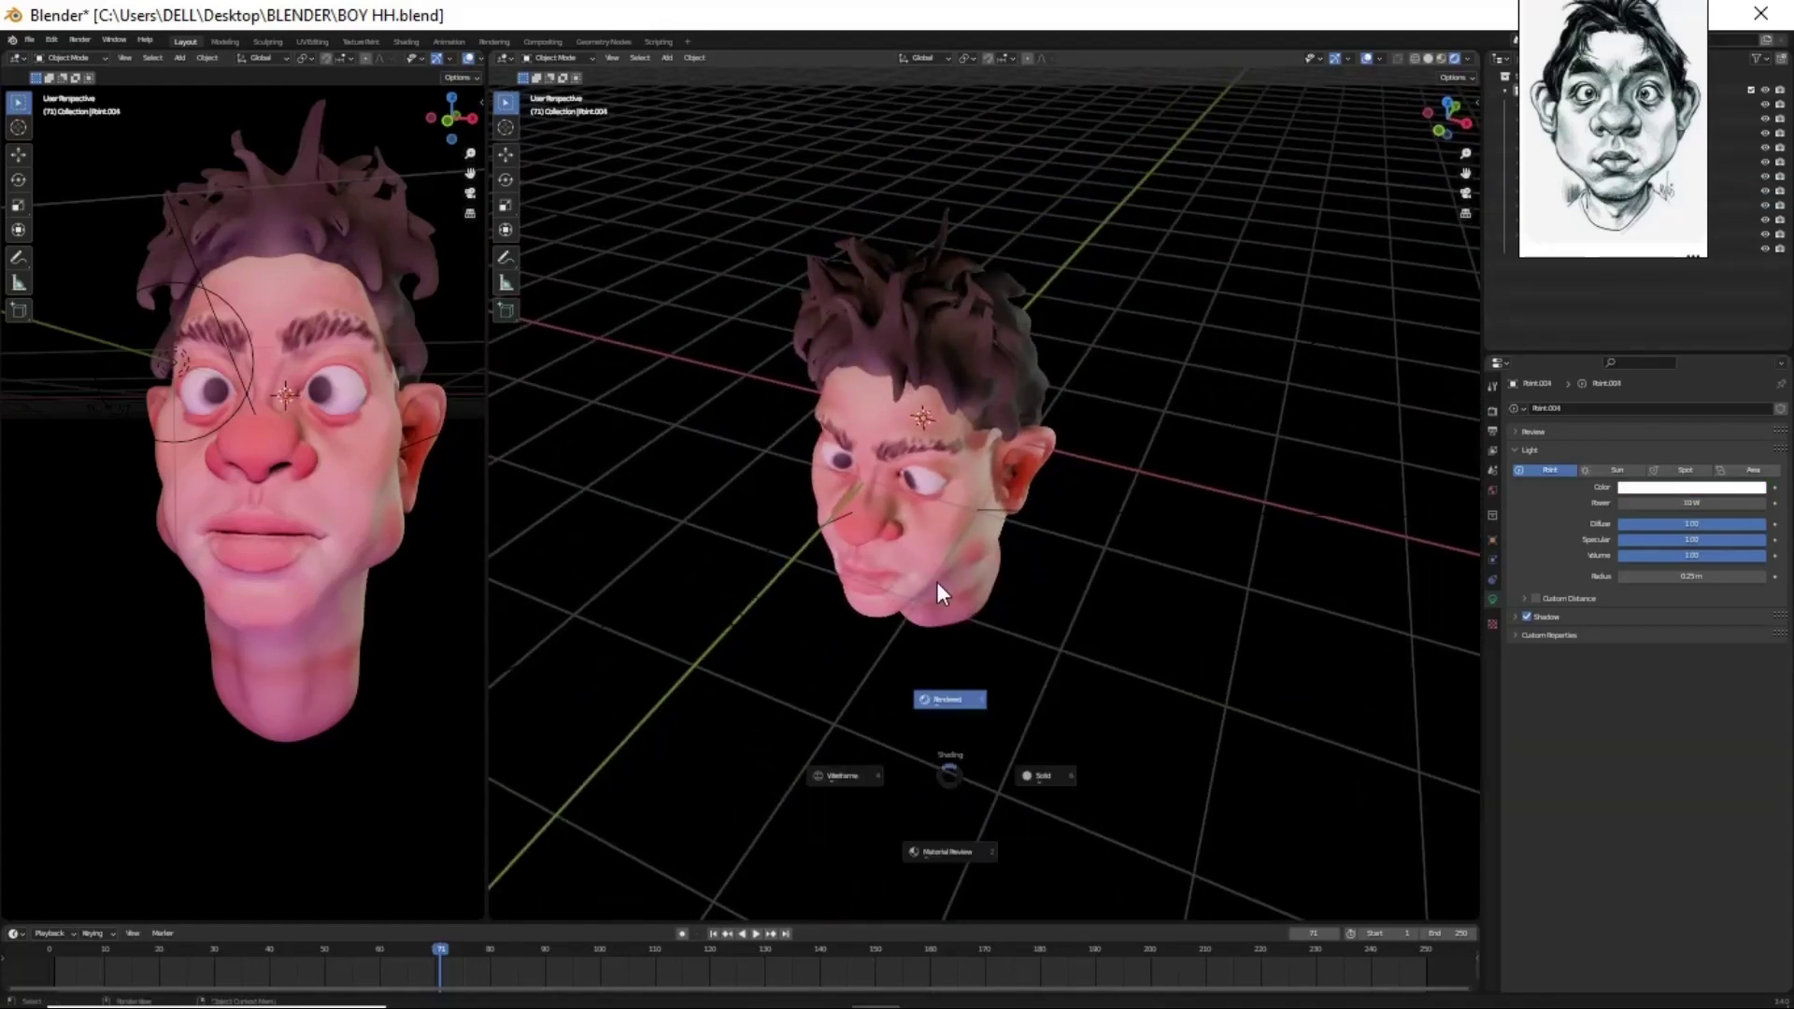
{"action": "left_click", "coordinate": [937, 582]}
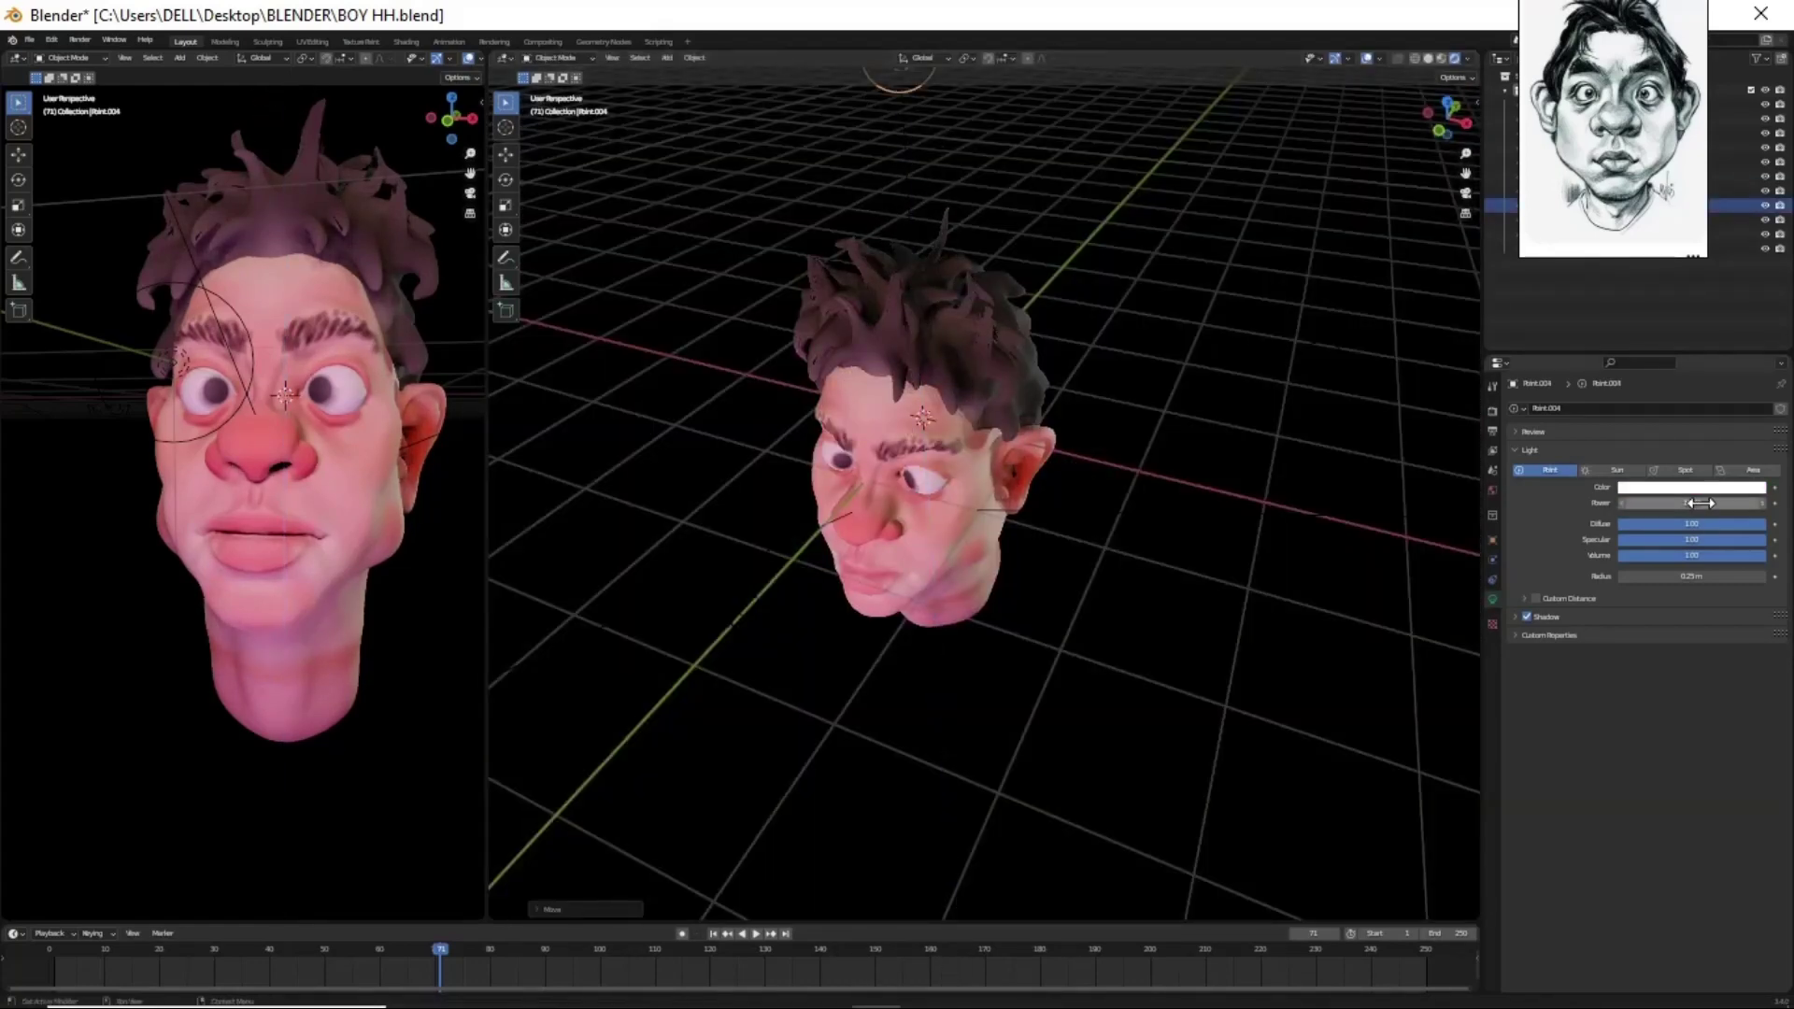
{"action": "key", "text": "Return"}
{"action": "mouse_move", "coordinate": [1357, 552]}
{"action": "middle_mouse_down"}
{"action": "mouse_move", "coordinate": [853, 726]}
{"action": "mouse_move", "coordinate": [601, 688]}
{"action": "mouse_move", "coordinate": [1298, 673]}
{"action": "mouse_move", "coordinate": [980, 623]}
{"action": "middle_mouse_up"}
{"action": "left_click", "coordinate": [1428, 58]}
{"action": "left_click", "coordinate": [1168, 712]}
- Move the point light along the global Y axis and review the head in rendered shading
{"action": "key", "text": "g"}
{"action": "key", "text": "y"}
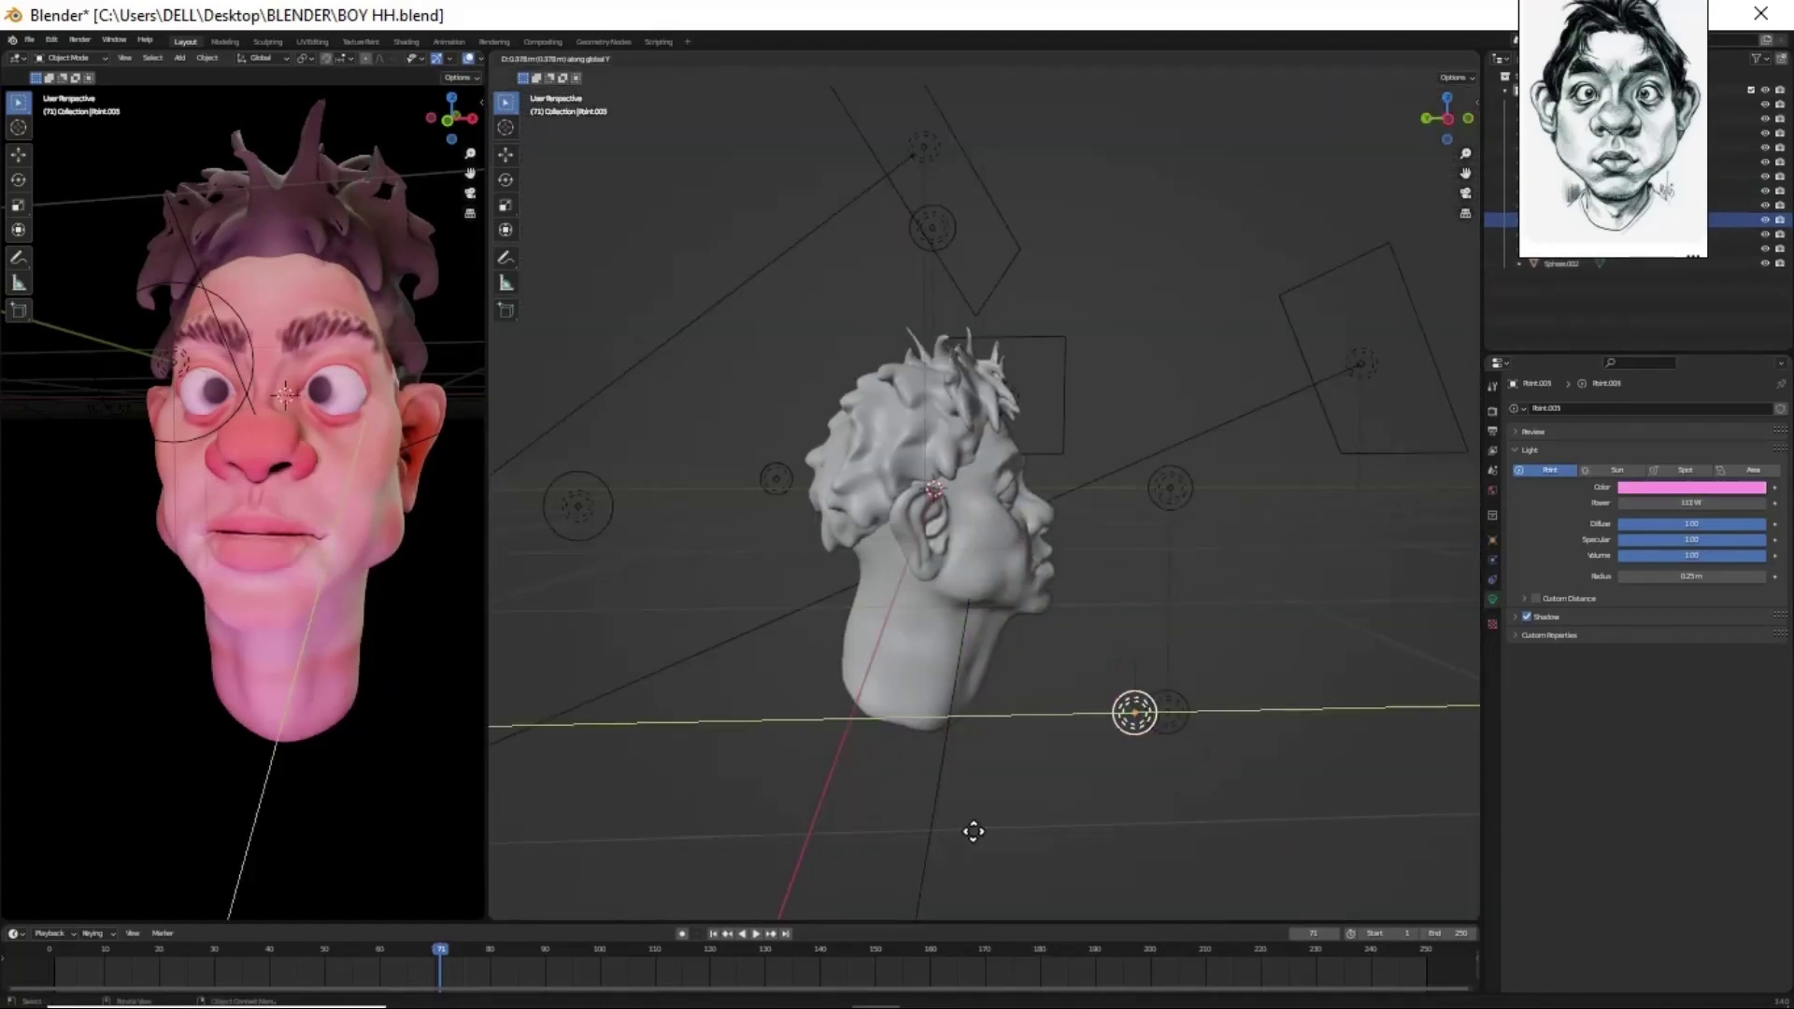
{"action": "left_click", "coordinate": [846, 690]}
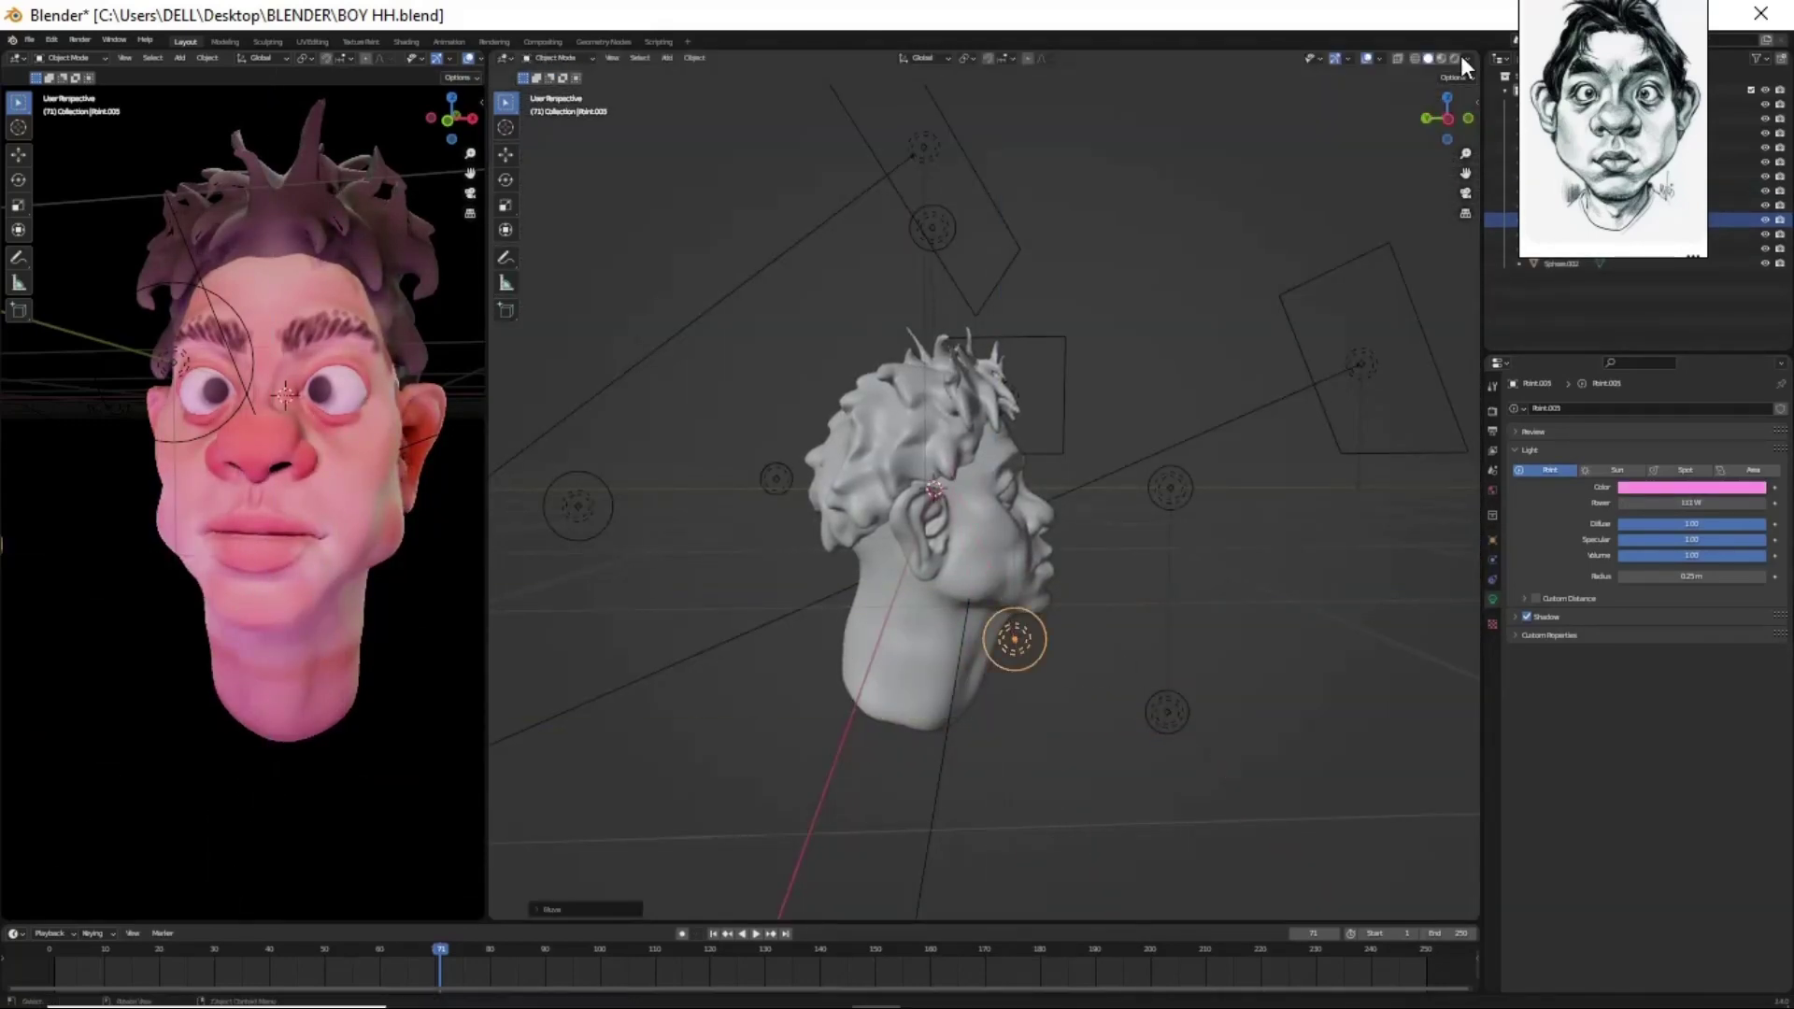
{"action": "left_click", "coordinate": [1455, 58]}
{"action": "scroll", "coordinate": [828, 699], "scroll_direction": "up", "scroll_amount": 5}
{"action": "mouse_move", "coordinate": [867, 759]}
{"action": "middle_mouse_down"}
{"action": "mouse_move", "coordinate": [1011, 692]}
{"action": "mouse_move", "coordinate": [927, 787]}
{"action": "middle_mouse_up"}
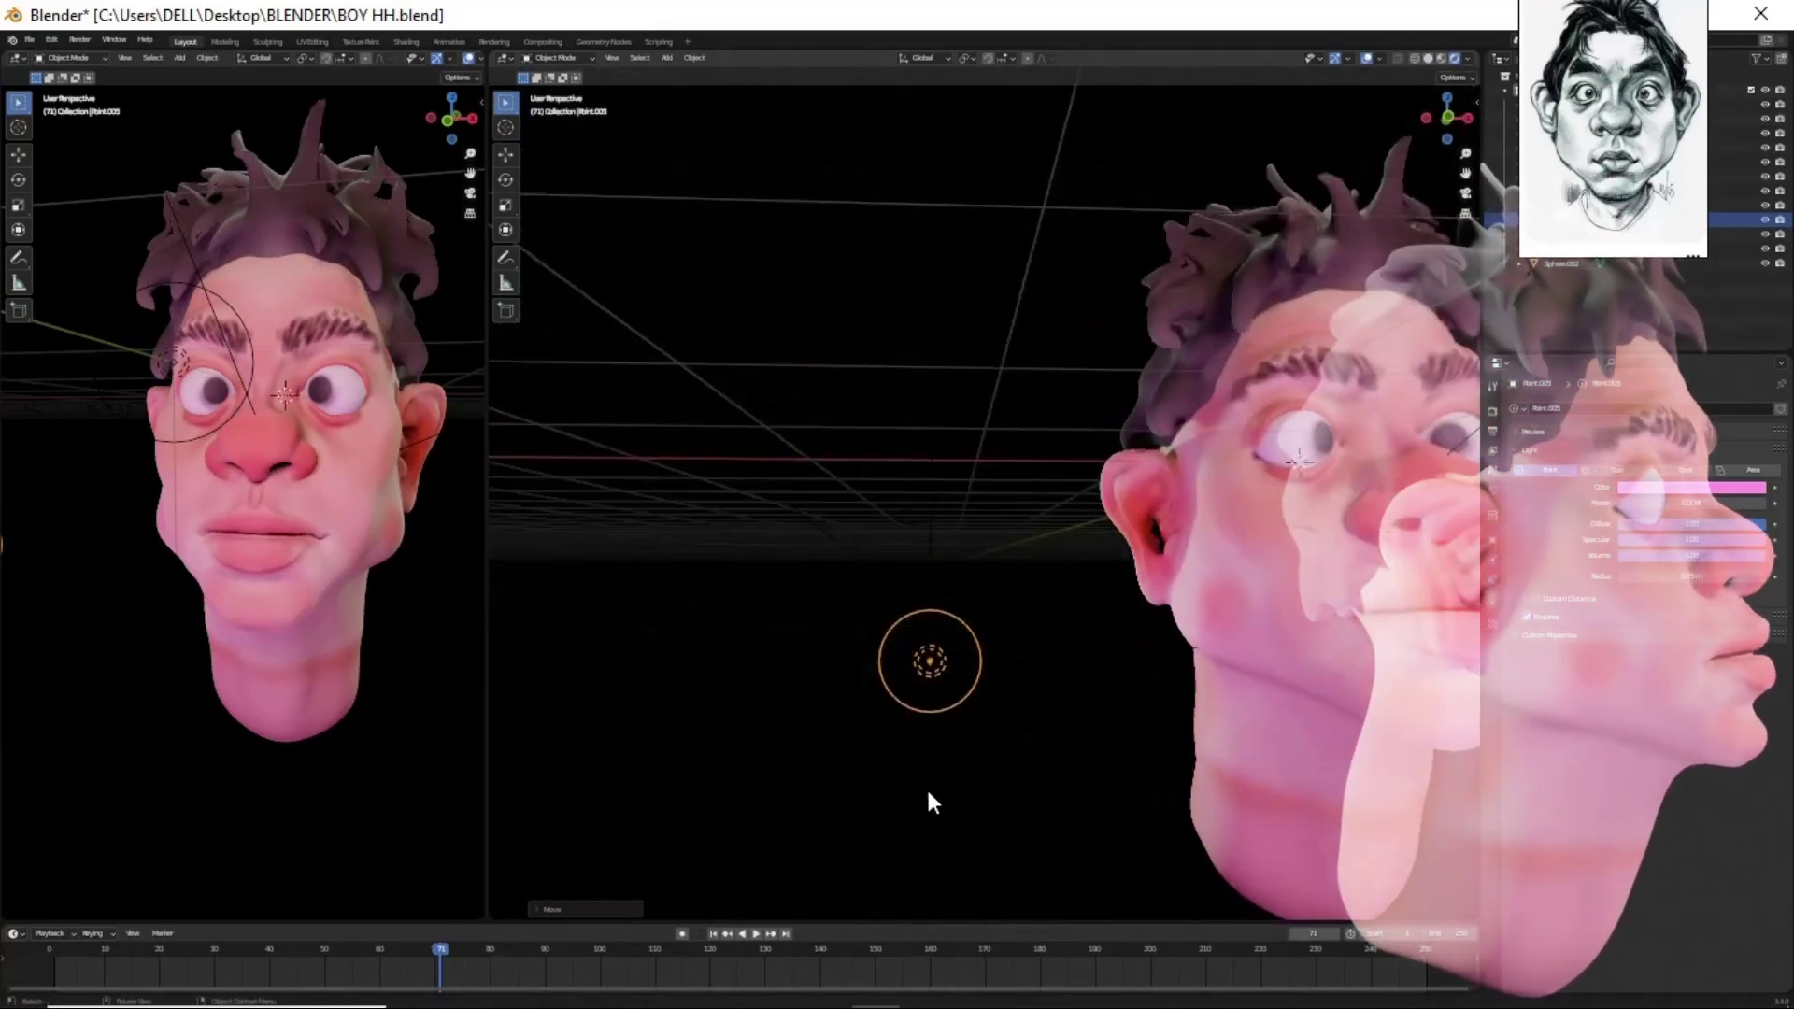
{"action": "scroll", "coordinate": [969, 722], "scroll_direction": "down", "scroll_amount": 5}
{"action": "scroll", "coordinate": [1050, 495], "scroll_direction": "up", "scroll_amount": 5}
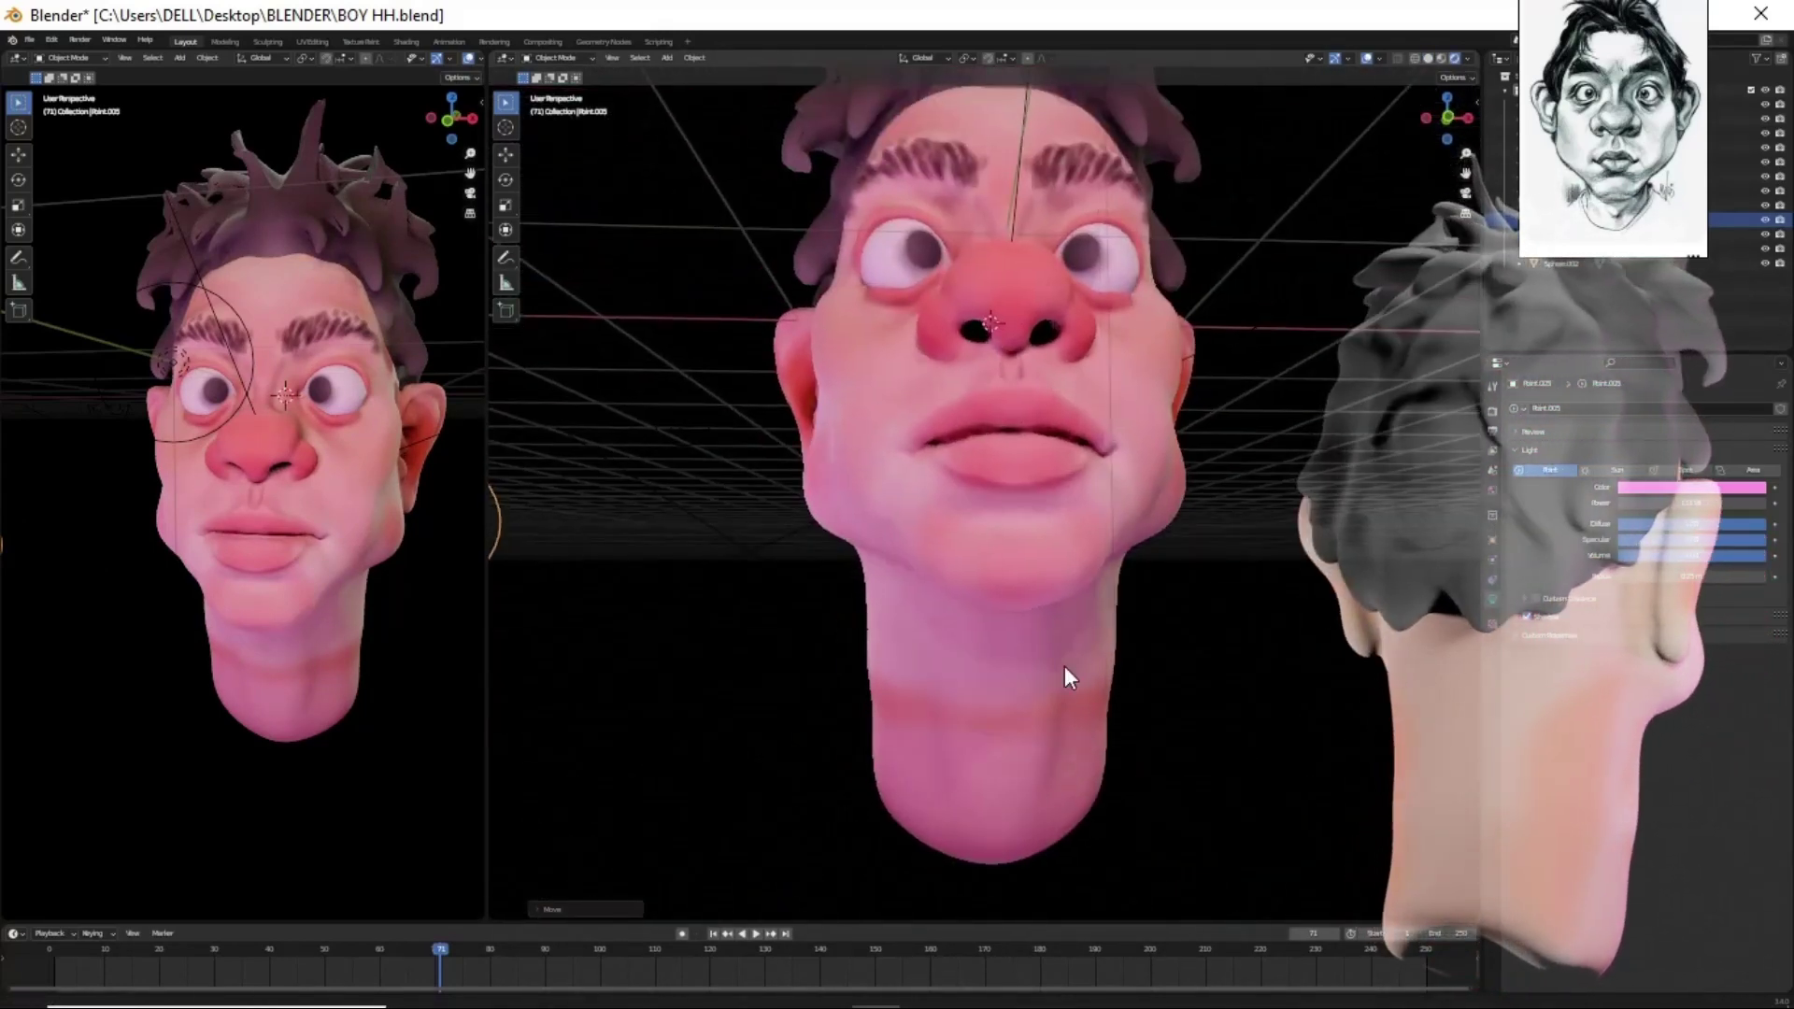
{"action": "mouse_move", "coordinate": [1017, 729]}
{"action": "middle_mouse_down"}
{"action": "mouse_move", "coordinate": [929, 714]}
{"action": "mouse_move", "coordinate": [852, 529]}
{"action": "middle_mouse_up"}
{"action": "scroll", "coordinate": [851, 533], "scroll_direction": "up", "scroll_amount": 2}
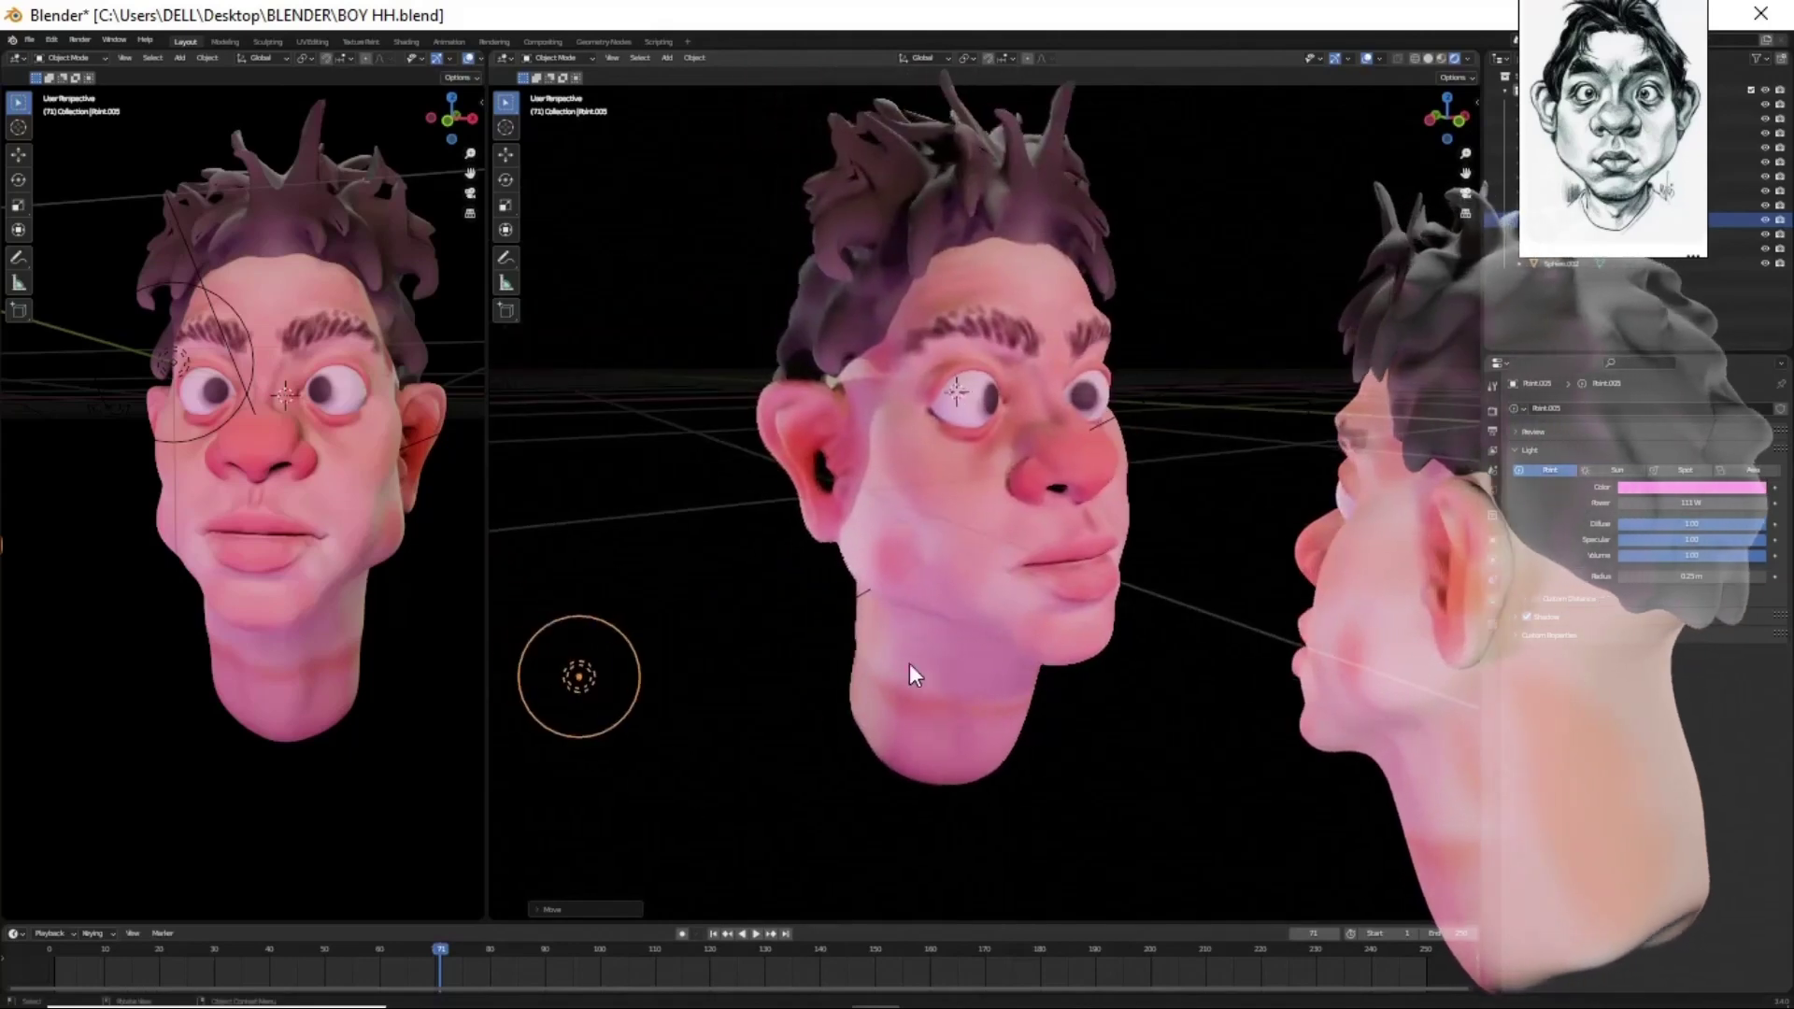
- Move a point light along the global X axis and duplicate it beside the face
{"action": "key", "text": "g"}
{"action": "key", "text": "x"}
{"action": "left_click", "coordinate": [1137, 729]}
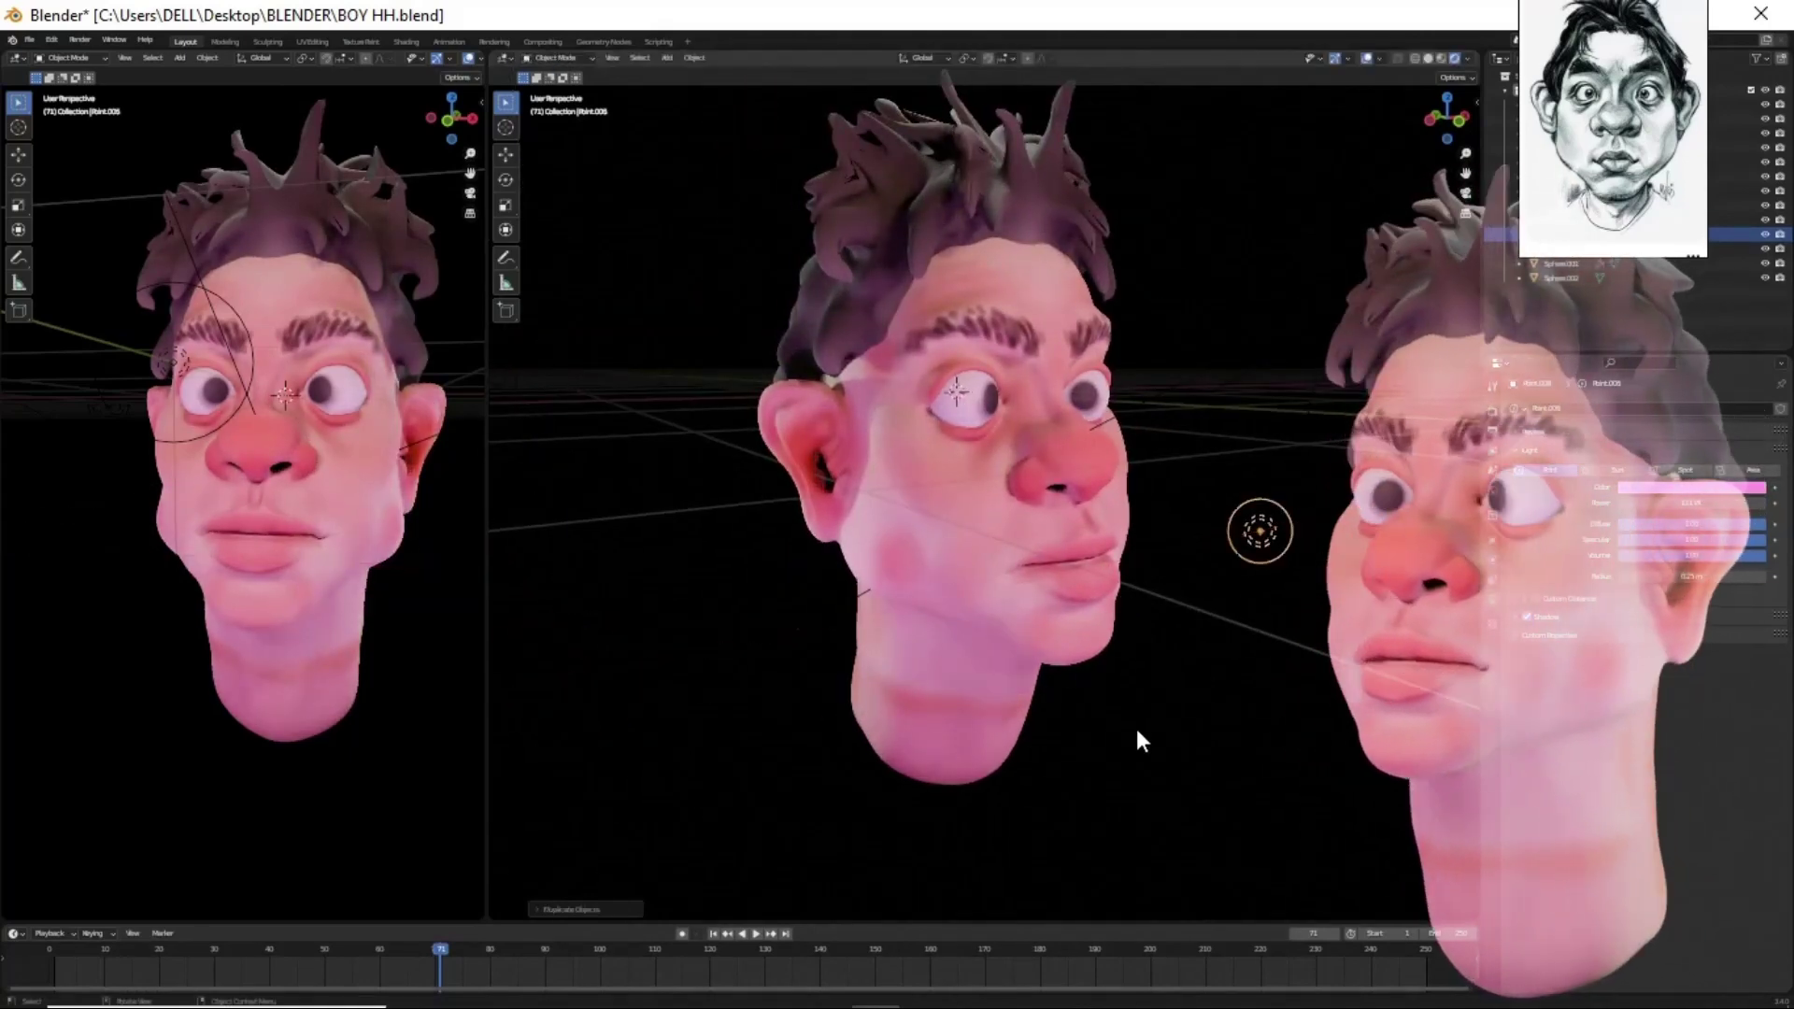
{"action": "mouse_move", "coordinate": [1137, 729]}
{"action": "middle_mouse_down"}
{"action": "mouse_move", "coordinate": [984, 698]}
{"action": "mouse_move", "coordinate": [1036, 630]}
{"action": "middle_mouse_up"}
{"action": "key", "text": "shift+d"}
{"action": "left_click", "coordinate": [929, 737]}
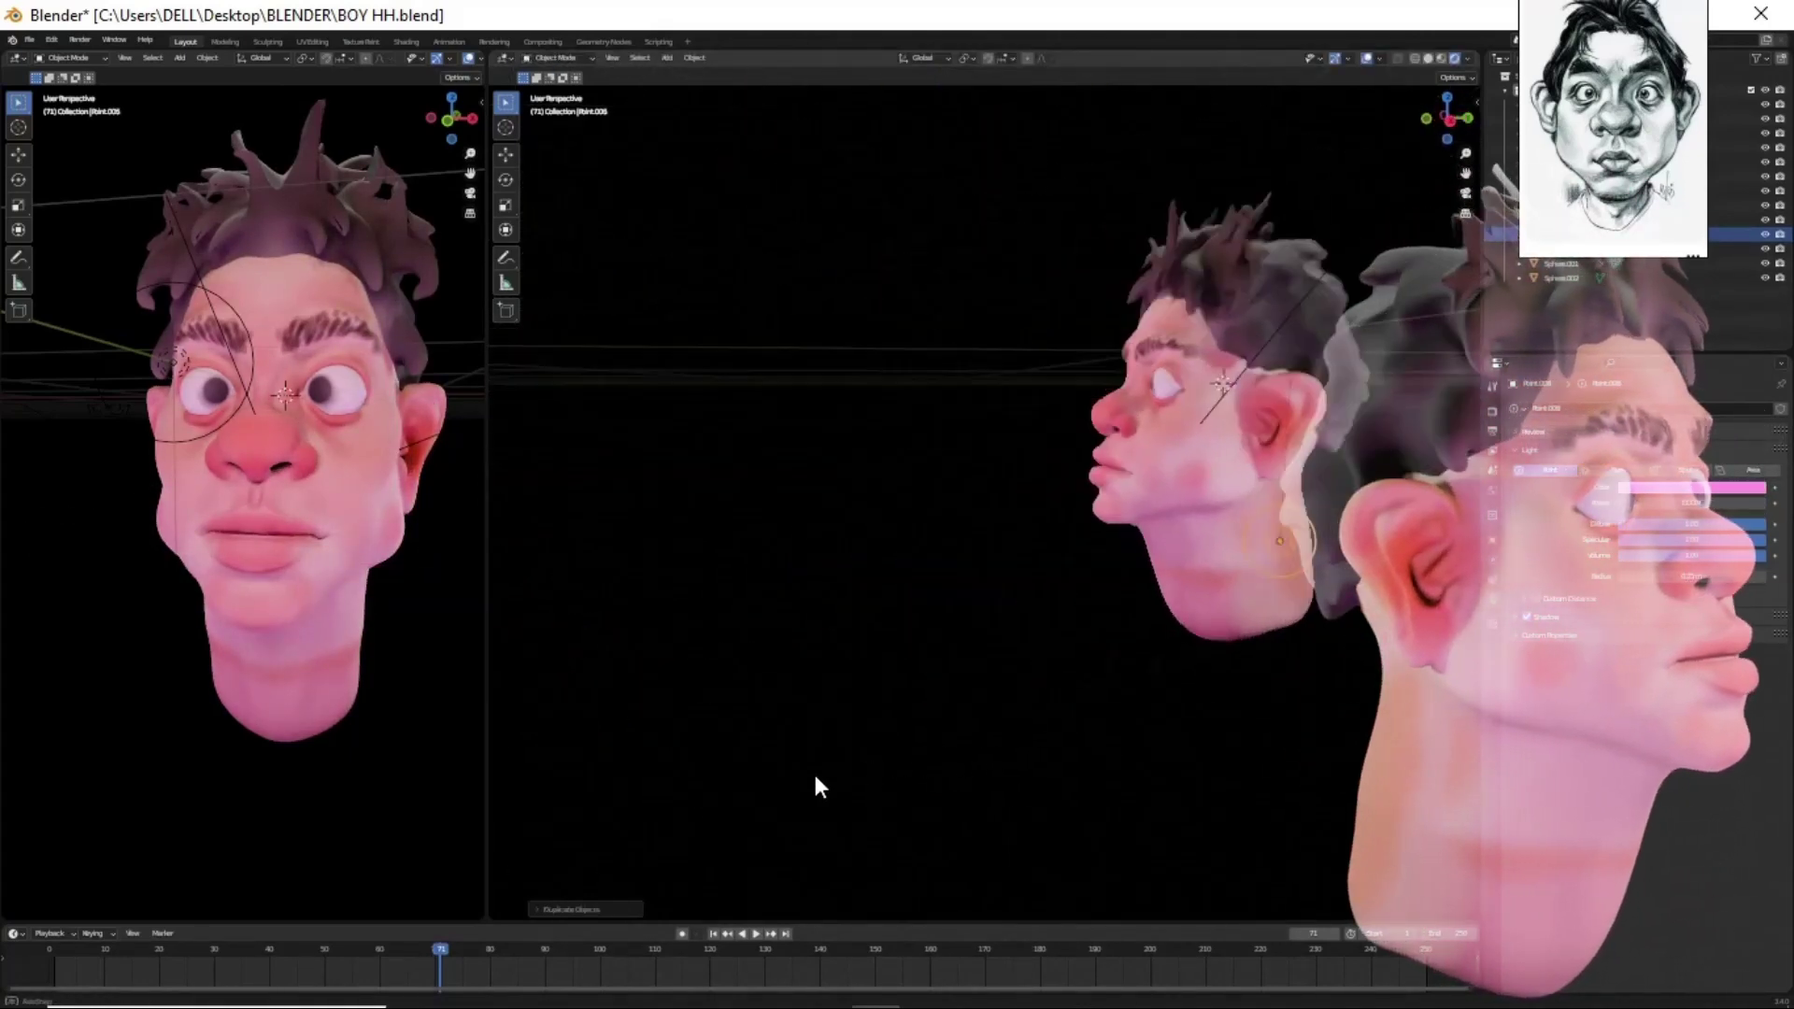